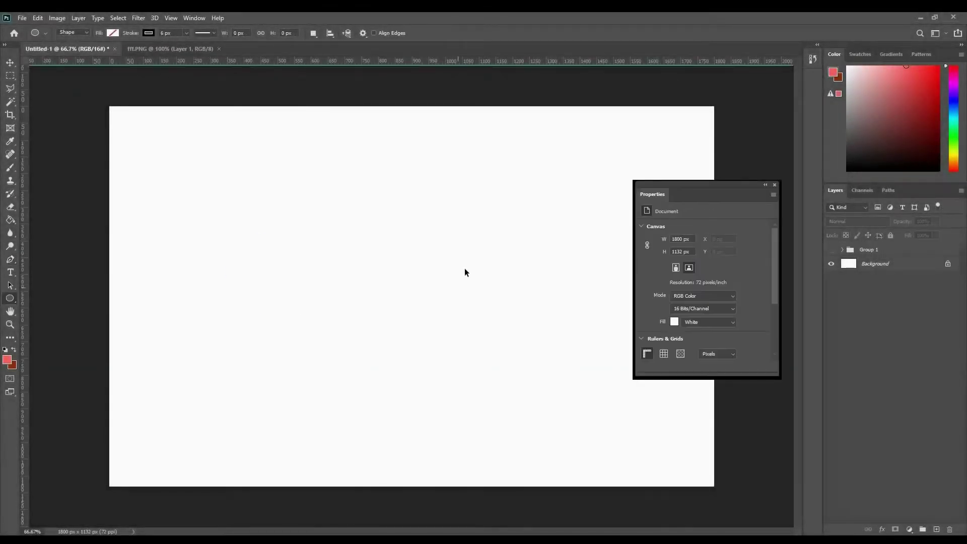
Draw an ellipse near the canvas centre and stretch it slightly taller.
left_click_drag(412, 274, 462, 345)
key("ctrl+t")
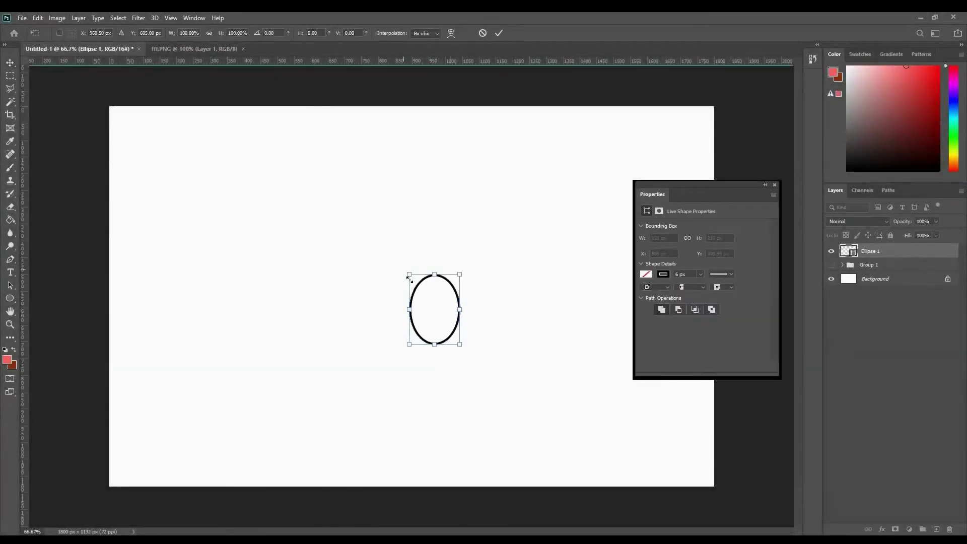
left_click_drag(437, 274, 437, 271)
key("Return")
Place a copy of the ellipse just to the left of the original.
key("v")
left_click(519, 259)
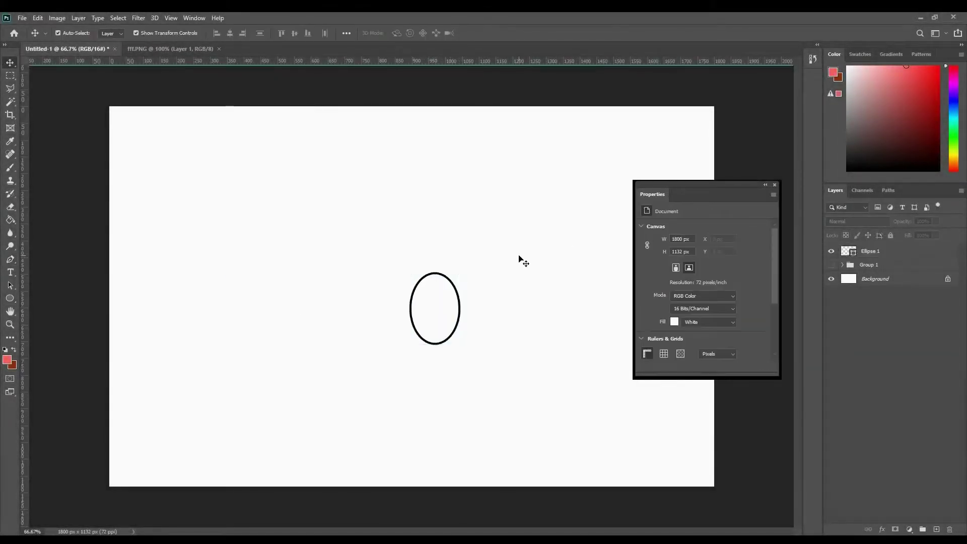
left_click(879, 256)
key("ctrl+t")
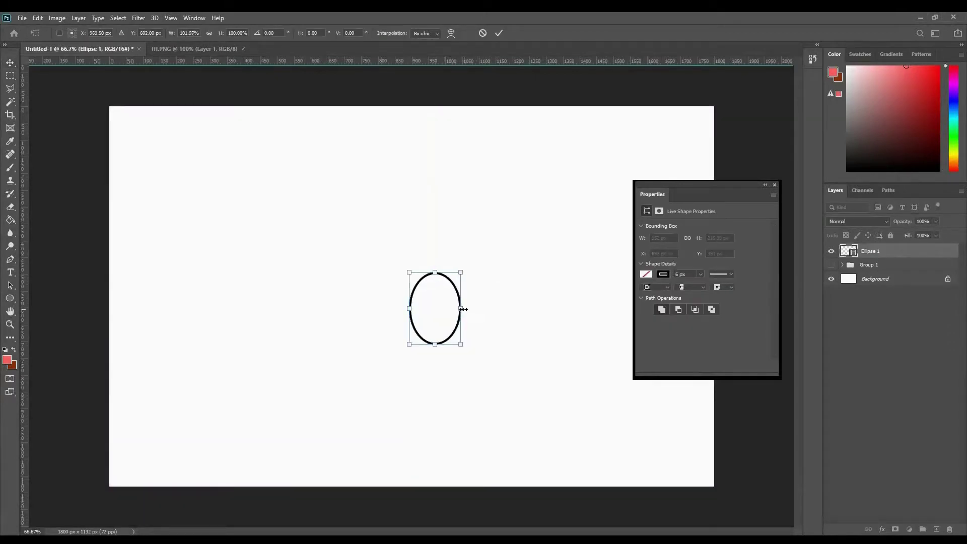
key("Return")
left_click_drag(446, 281, 394, 281)
Commit a transform on the left ellipse, converting it to a regular path.
left_click(9, 260)
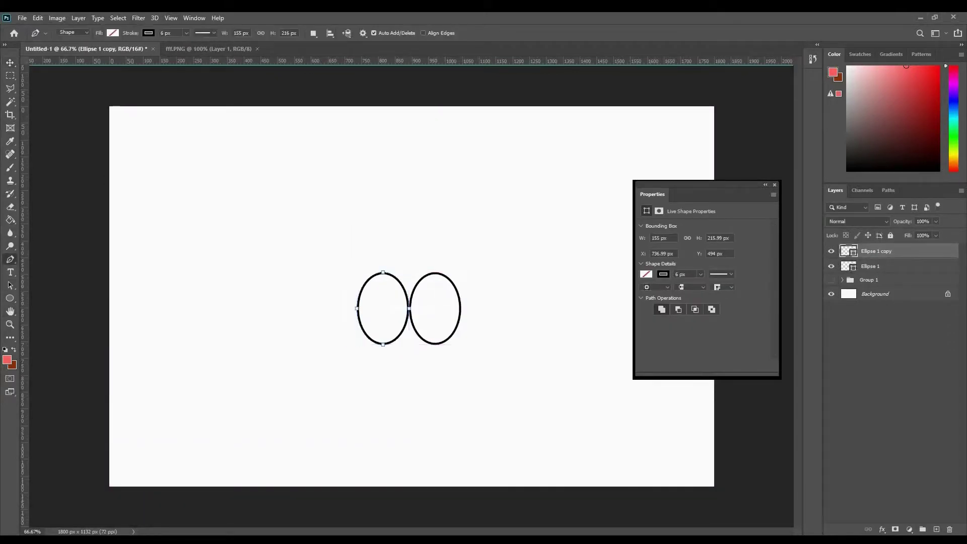
key("ctrl+t")
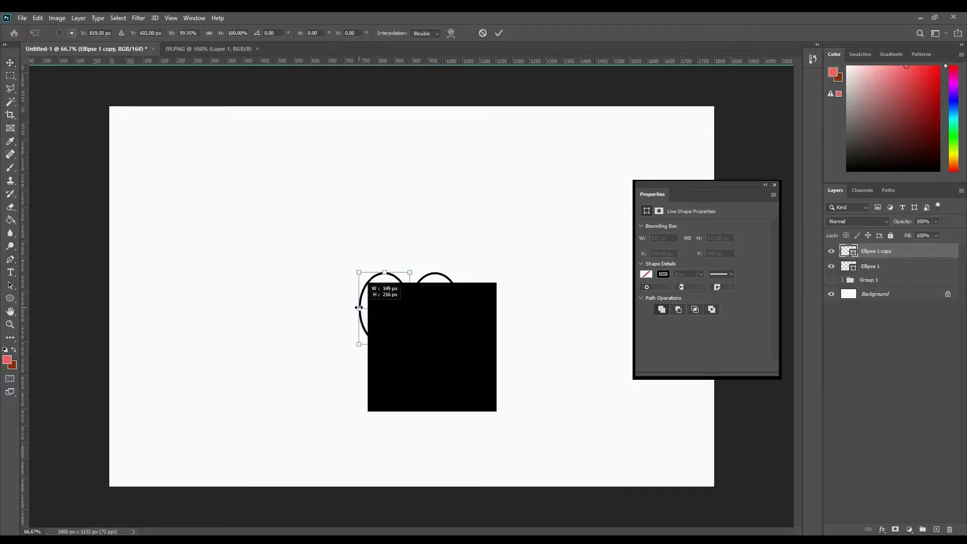
key("Return")
left_click(359, 308)
Draw a short straight line out from the left lens and stretch it slightly.
left_click(491, 210)
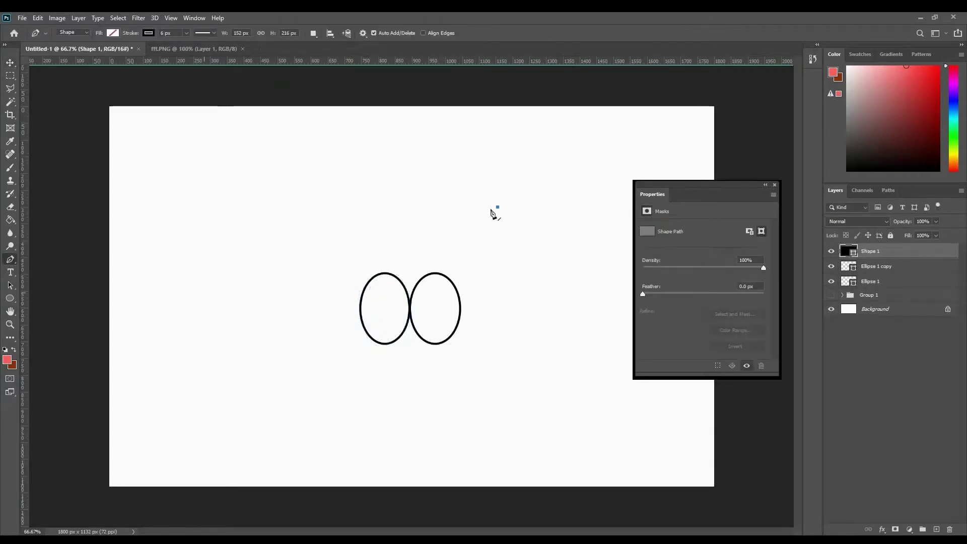
left_click(351, 306)
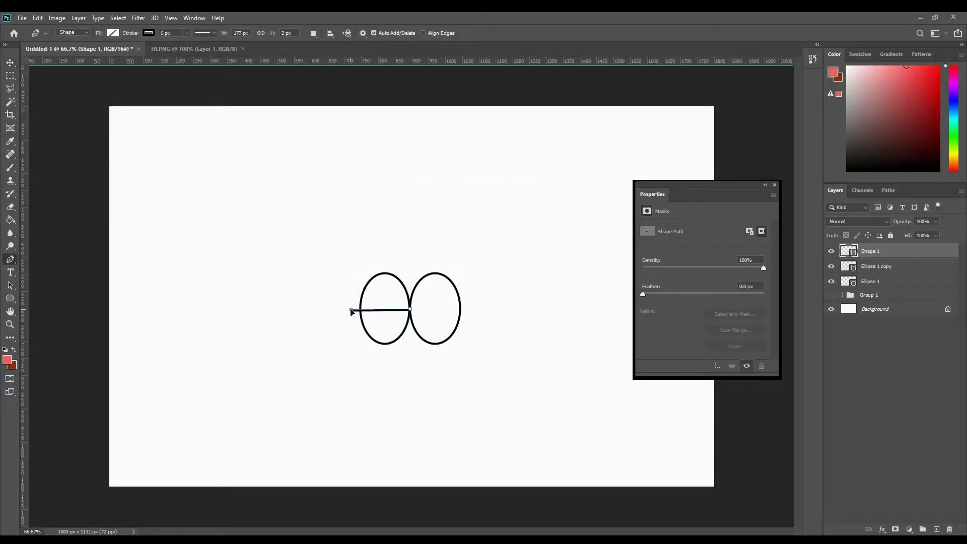
key("ctrl+plus")
left_click(327, 318)
key("ctrl+minus")
left_click(11, 63)
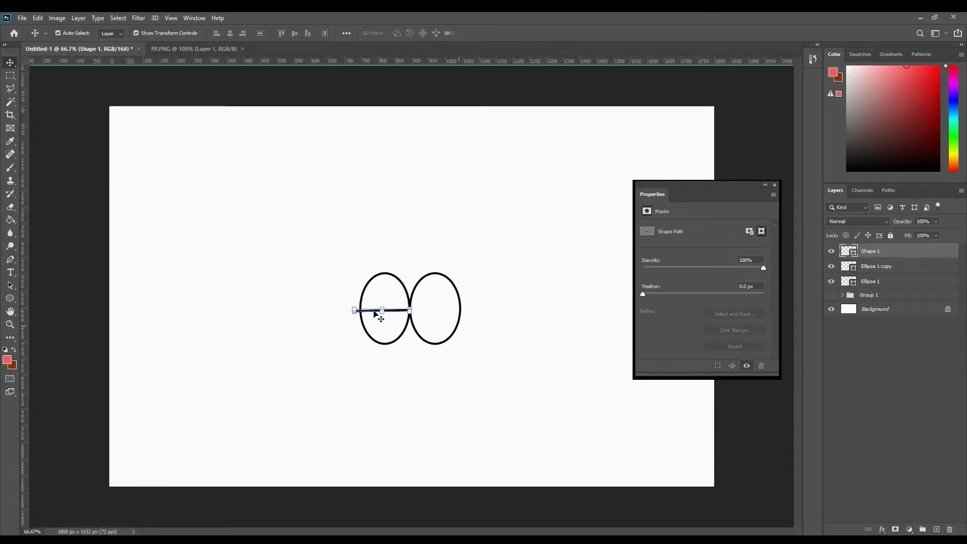
key("ctrl+plus")
key("ctrl+plus")
key("ctrl+t")
key("ctrl+plus")
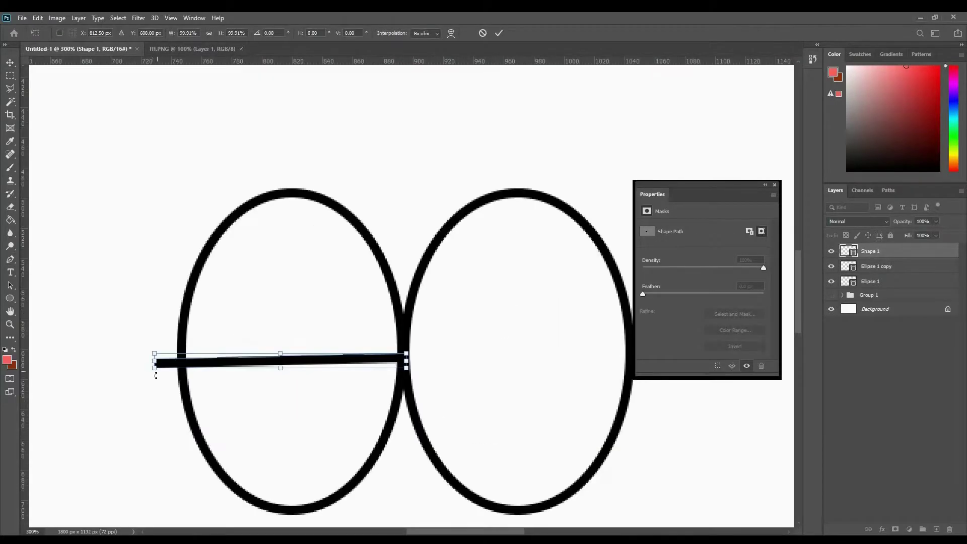
left_click_drag(155, 375, 162, 366)
key("ctrl+minus")
Duplicate the line's layer and move the copy across the right lens.
key("ctrl+minus")
key("ctrl+minus")
key("Escape")
right_click(856, 251)
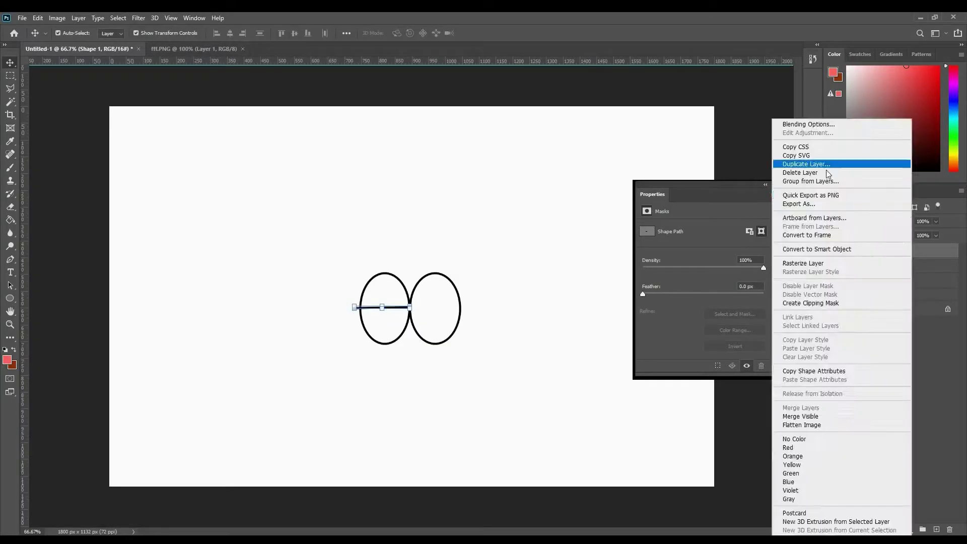
left_click(806, 164)
key("Return")
key("ctrl+plus")
key("ctrl+plus")
key("ctrl+t")
left_click_drag(382, 342, 497, 335)
key("ctrl+minus")
key("ctrl+minus")
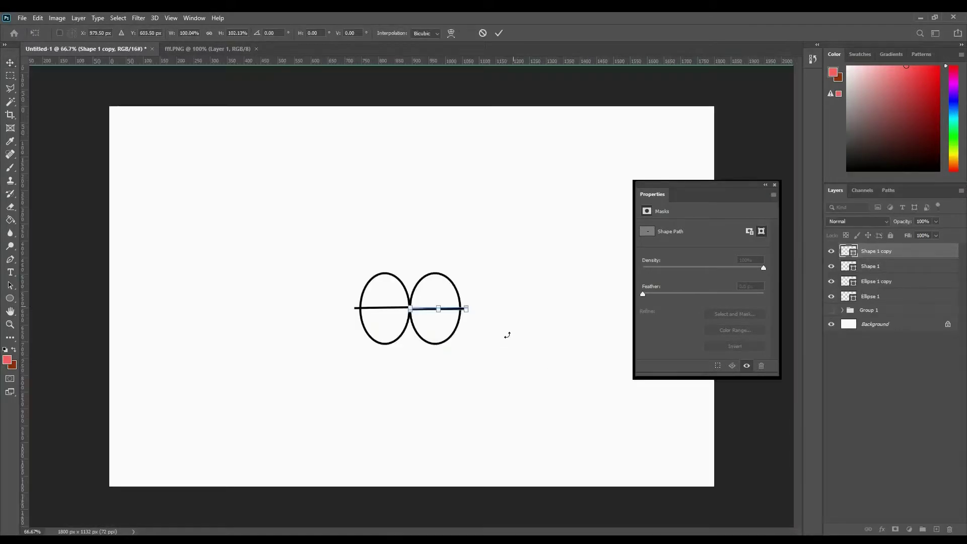
key("Return")
left_click(896, 268)
Draw a curved stroke arching over the left lens.
key("p")
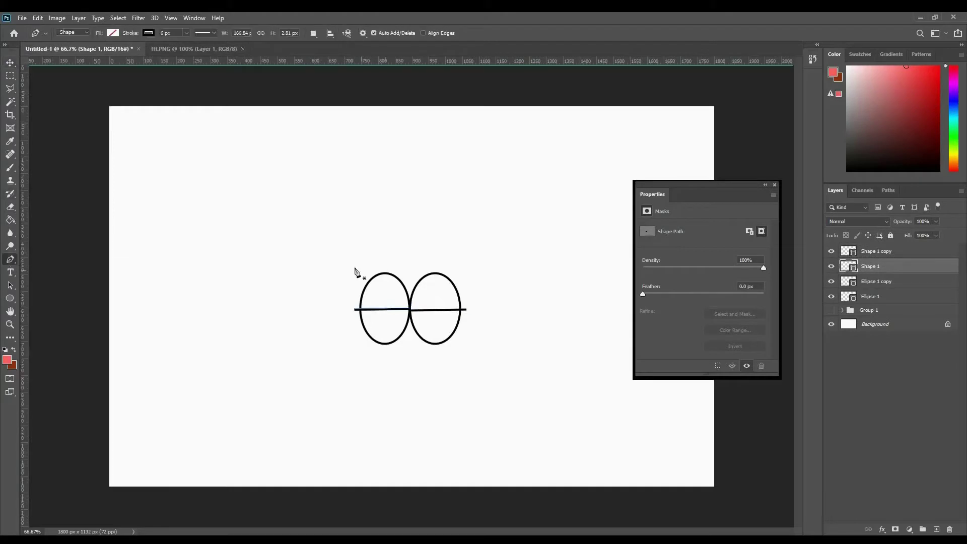
left_click(358, 272)
left_click_drag(408, 270, 442, 258)
key("v")
Rasterize the left ellipse and erase its top beneath the curve.
left_click(374, 340)
key("e")
left_click(401, 341)
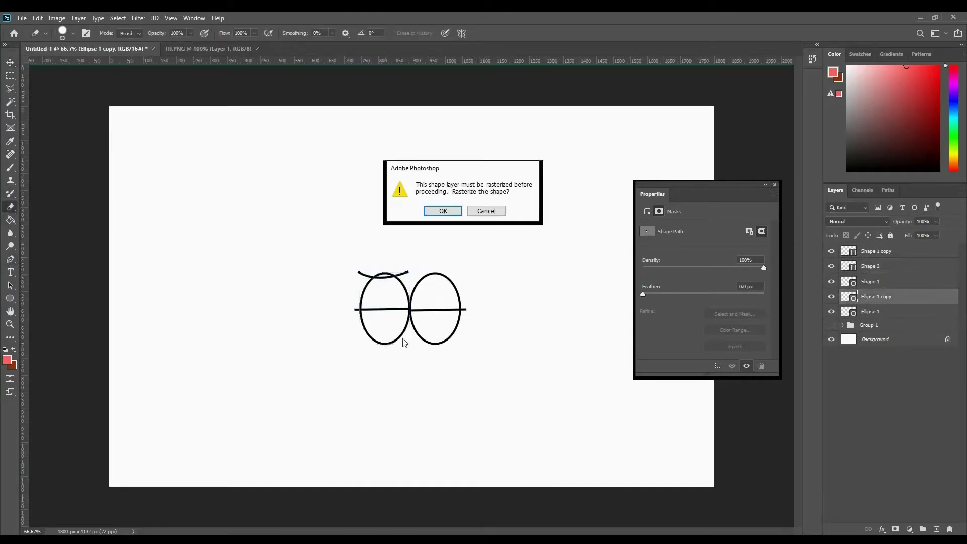
left_click(442, 209)
key("ctrl+plus")
left_click_drag(292, 196, 334, 194)
key("ctrl+minus")
key("ctrl+minus")
Stretch the curved stroke slightly taller and reshape it with a warp.
left_click(867, 252)
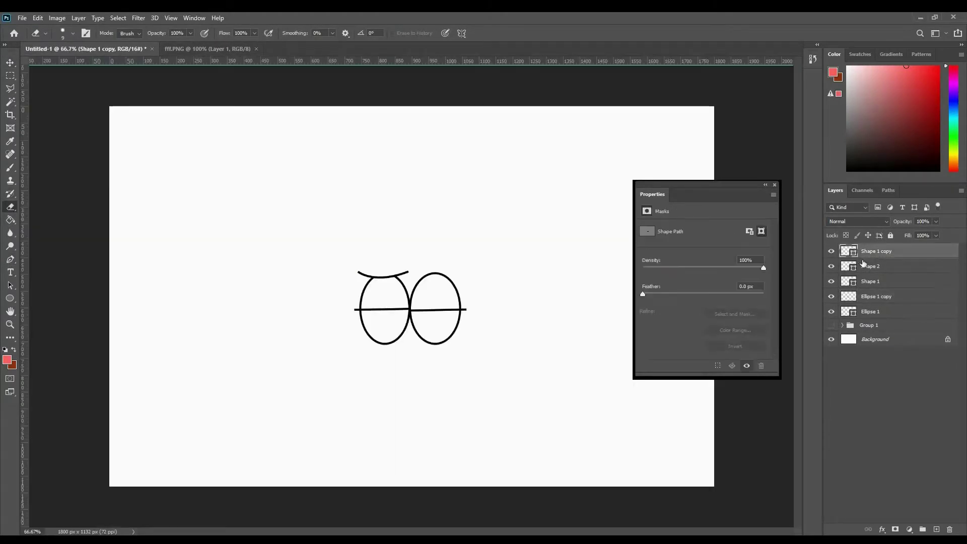
left_click(856, 266)
key("ctrl+plus")
key("ctrl+plus")
key("ctrl+t")
left_click_drag(320, 231, 322, 228)
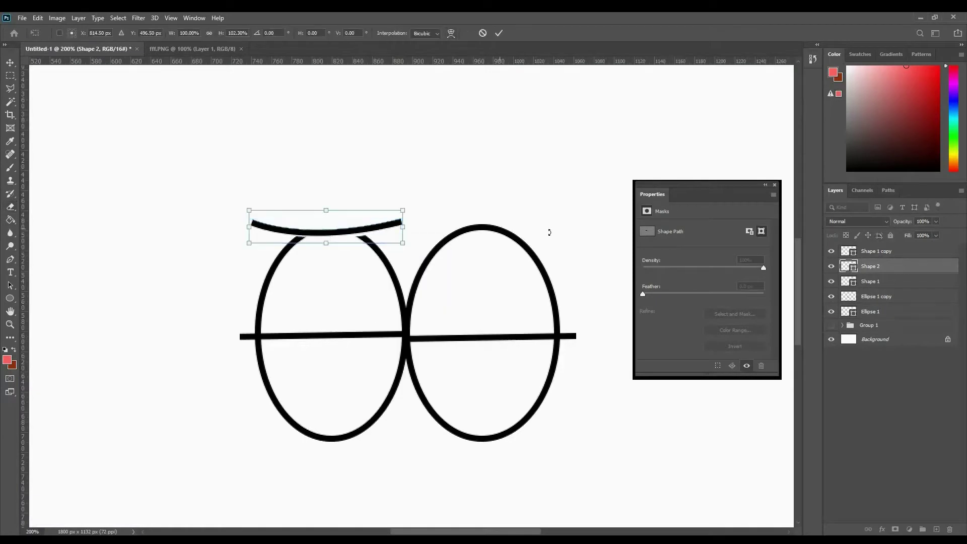
key("ctrl+minus")
key("ctrl+minus")
key("ctrl+minus")
key("ctrl+plus")
key("ctrl+plus")
key("ctrl+plus")
left_click(451, 32)
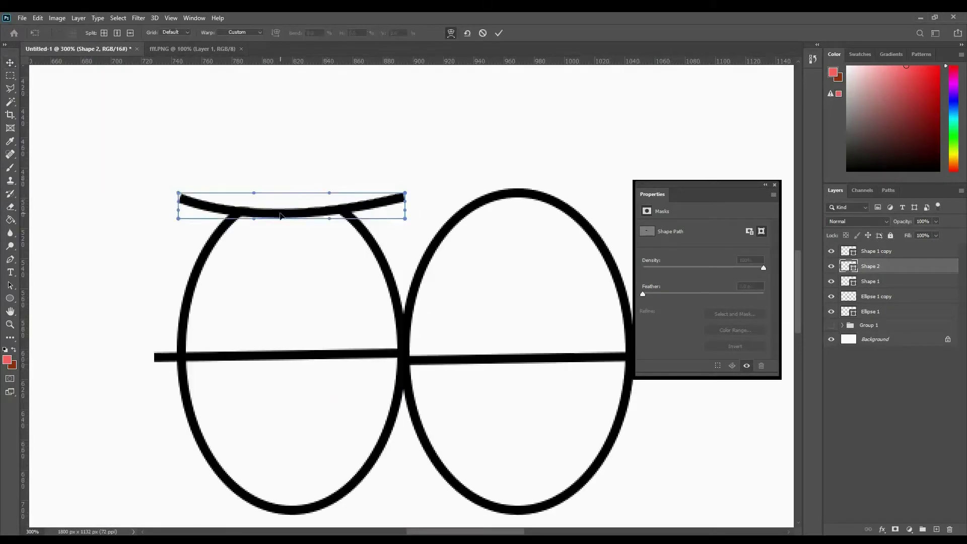
key("Return")
key("ctrl+minus")
key("ctrl+minus")
key("ctrl+minus")
Draw an arc bending over the right lens.
key("p")
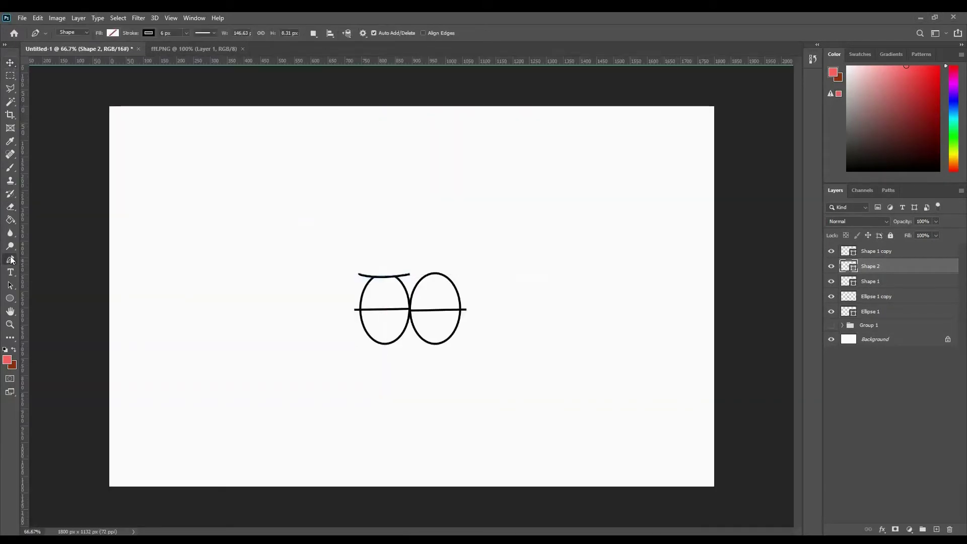
left_click(419, 257)
left_click_drag(474, 285, 459, 266)
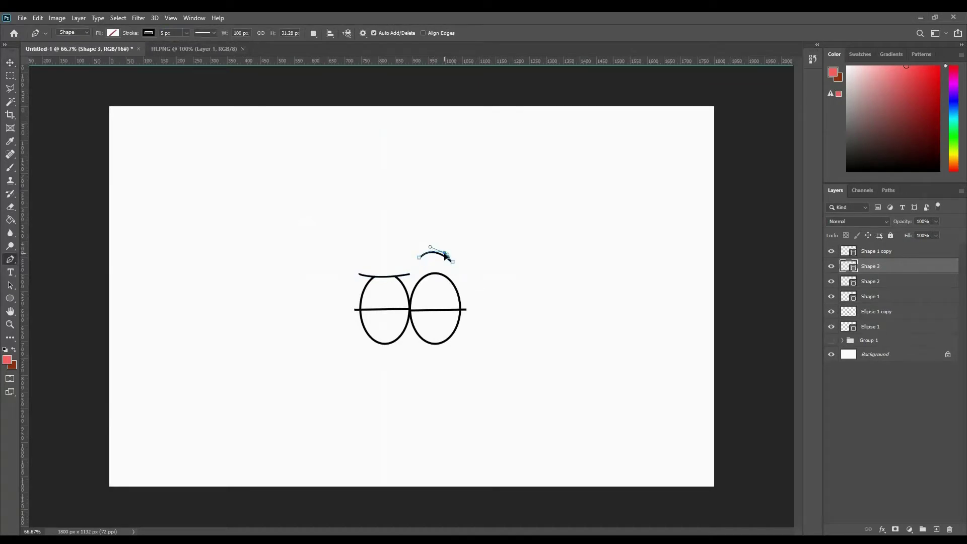
key("ctrl+plus")
key("ctrl+plus")
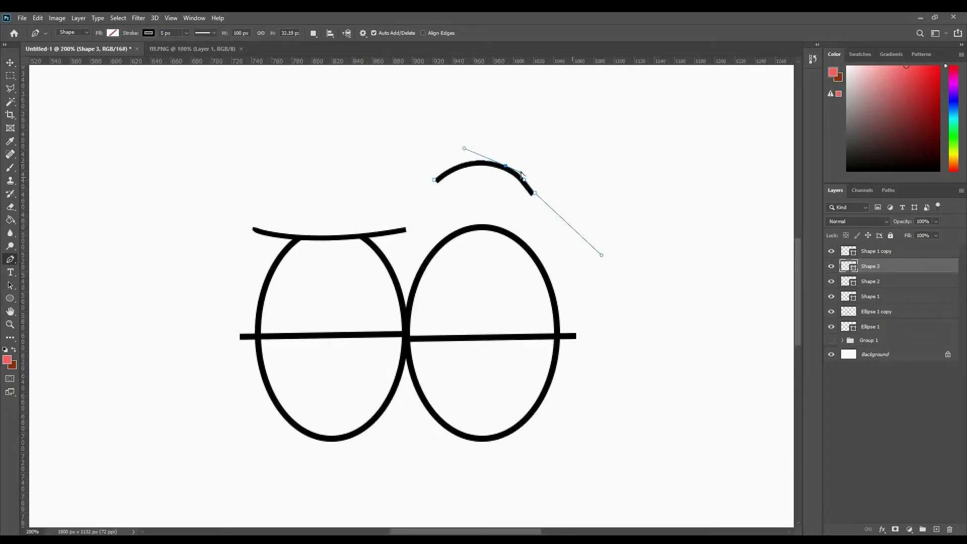
key("ctrl+minus")
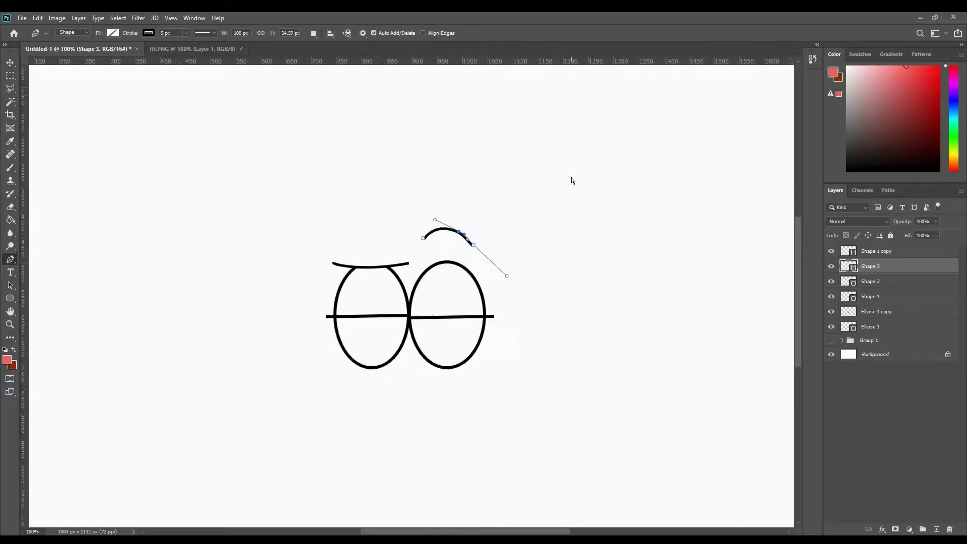
key("ctrl+minus")
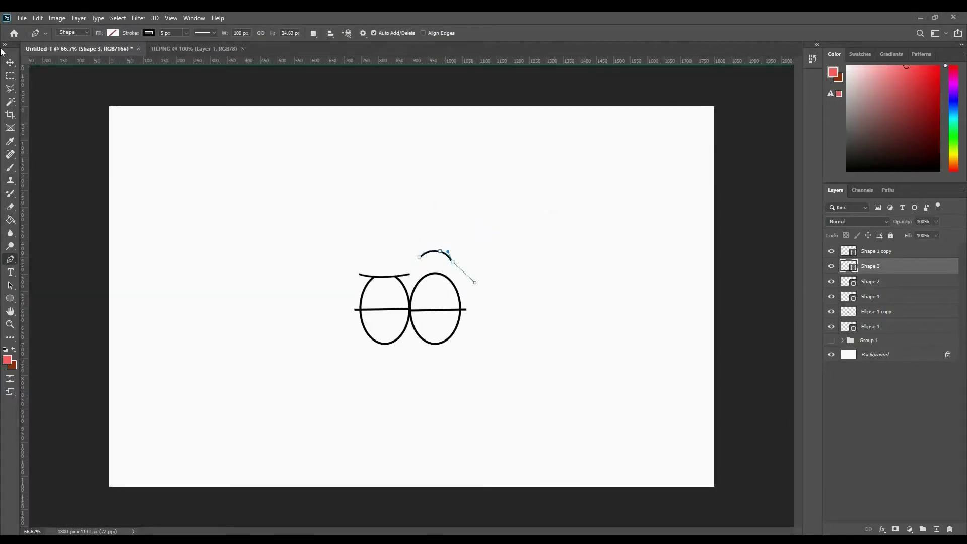
Thin the right end of the arc with a resized eraser.
key("e")
key("ctrl+plus")
key("ctrl+plus")
key("ctrl+plus")
right_click(508, 121)
left_click(469, 144)
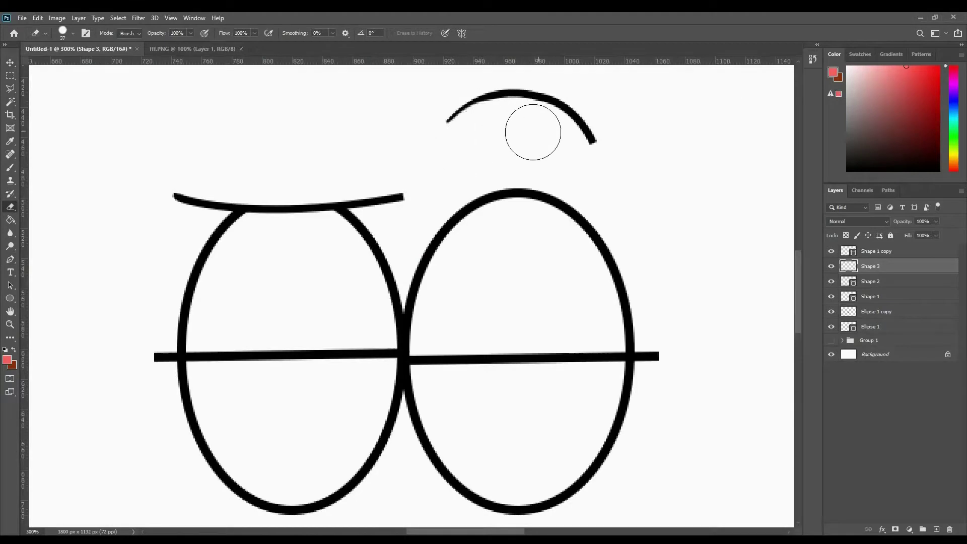
left_click_drag(533, 132, 556, 138)
key("ctrl+minus")
key("ctrl+minus")
key("ctrl+minus")
Draw a second arc above the first and set the eraser size.
key("p")
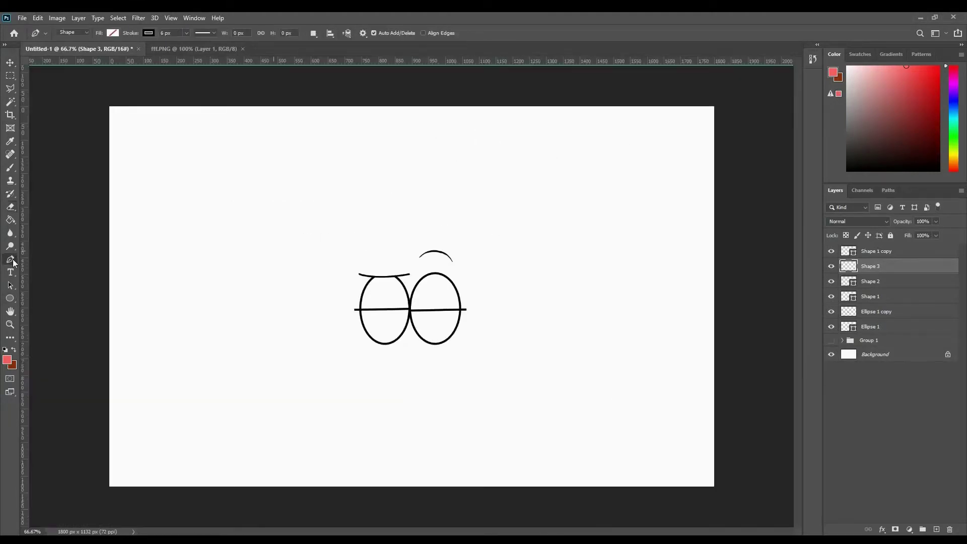
left_click(429, 241)
key("e")
key("ctrl+plus")
key("ctrl+plus")
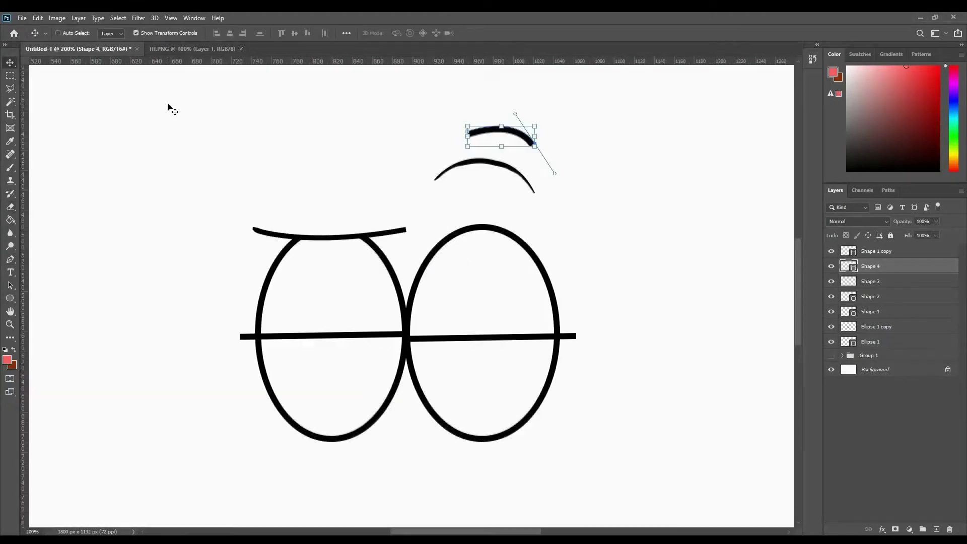
right_click(484, 138)
left_click(493, 143)
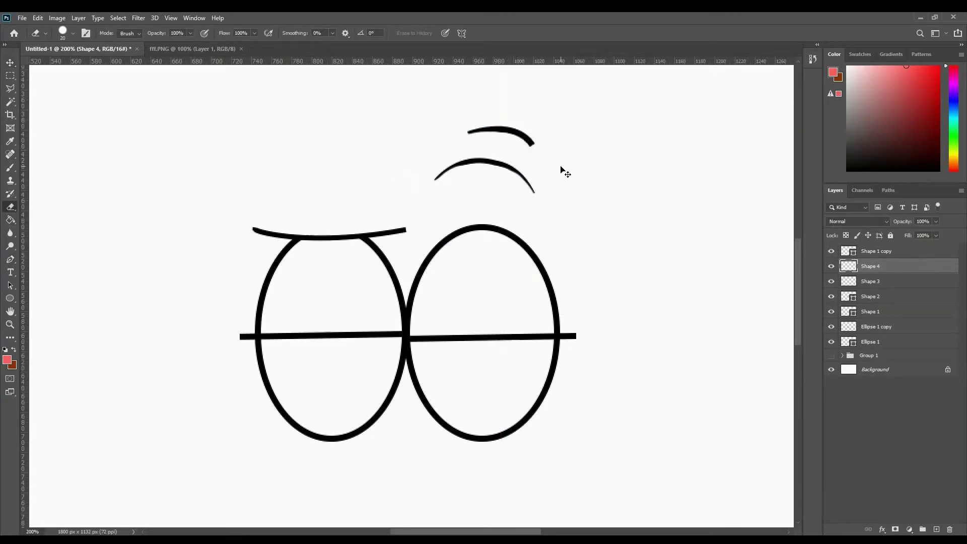
Trim part of the upper arc with a polygonal selection and Delete.
key("ctrl+plus")
key("l")
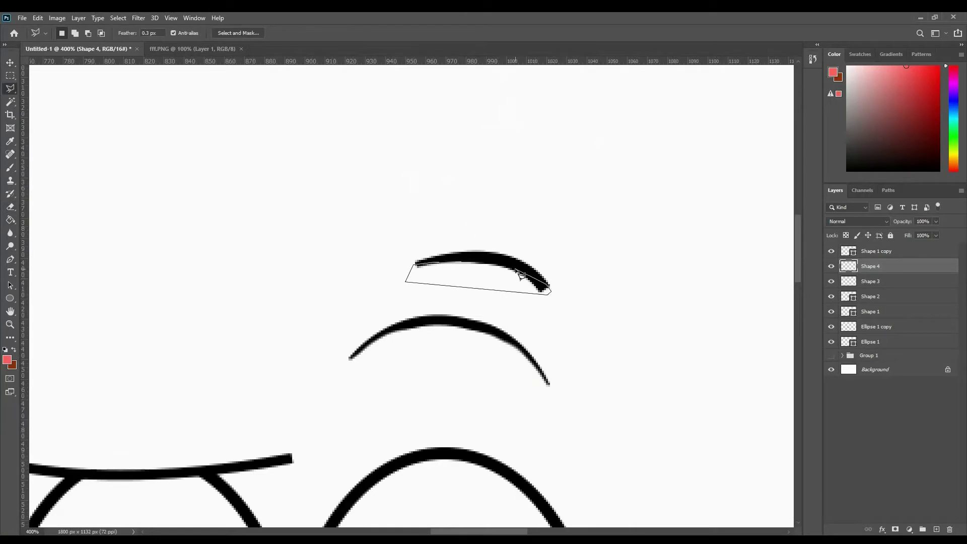
key("Delete")
key("ctrl+d")
key("ctrl+minus")
key("ctrl+minus")
key("ctrl+minus")
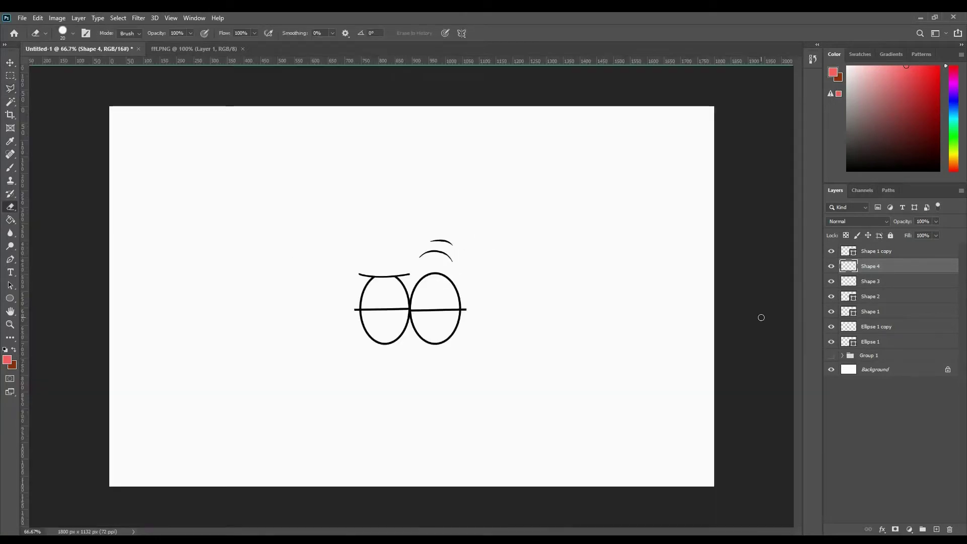
Reshape the upper arc with a warp transform.
key("ctrl+t")
right_click(438, 243)
left_click(456, 297)
key("ctrl+plus")
key("ctrl+plus")
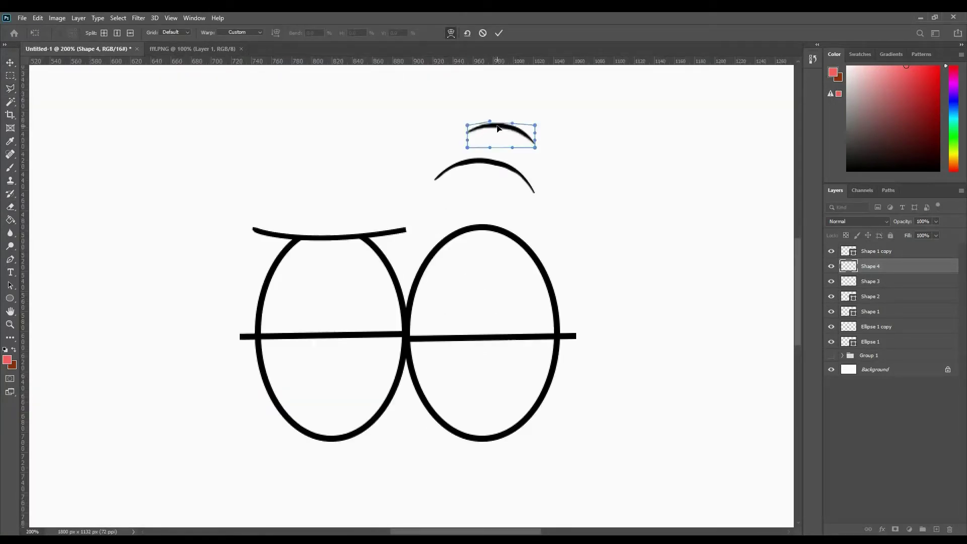
key("ctrl+minus")
key("ctrl+minus")
key("Return")
Draw a closed nose outline below the left lens with a curved bottom.
key("p")
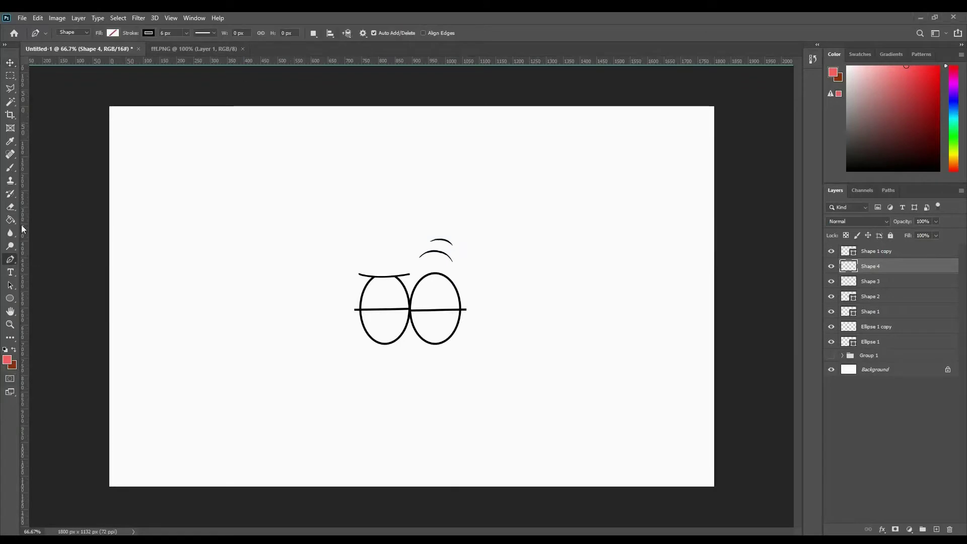
left_click(387, 354)
left_click_drag(405, 424, 416, 426)
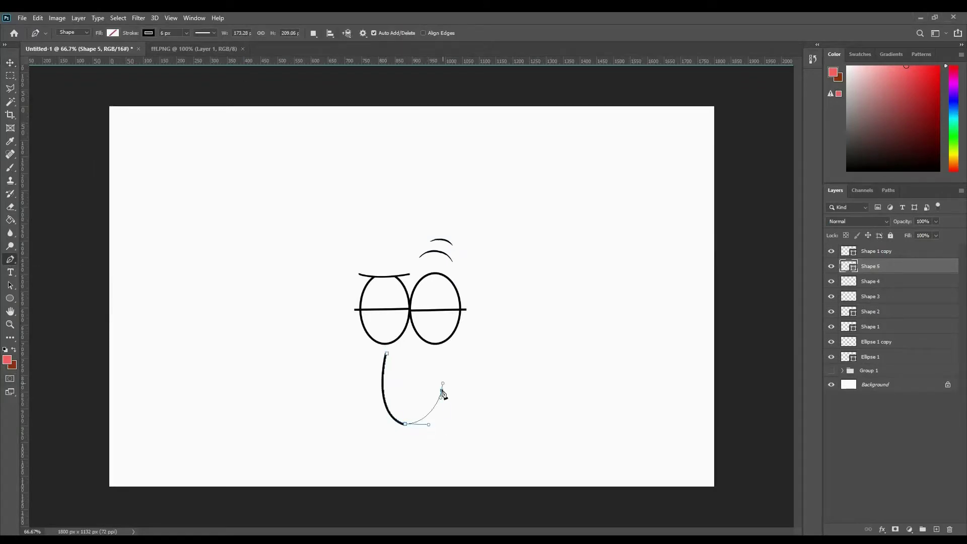
left_click(421, 330)
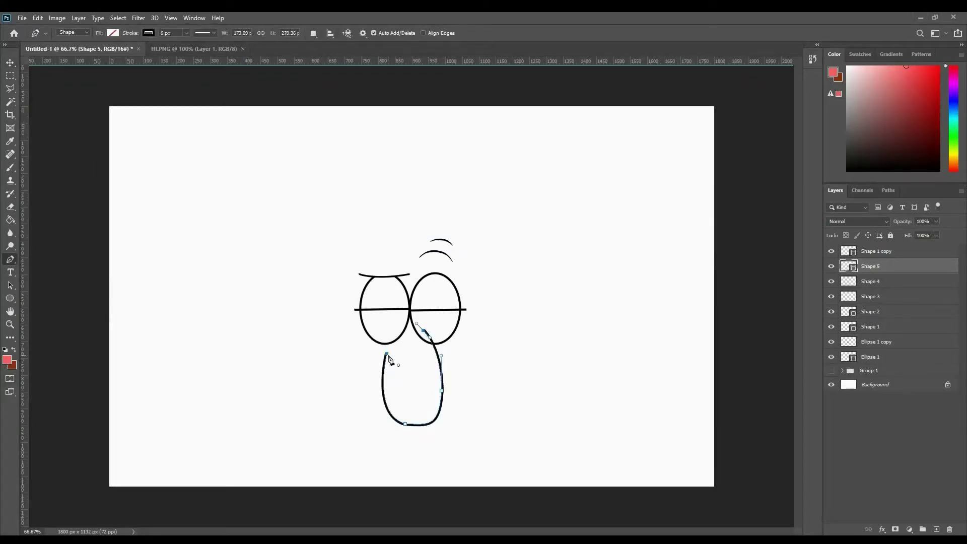
left_click(387, 354)
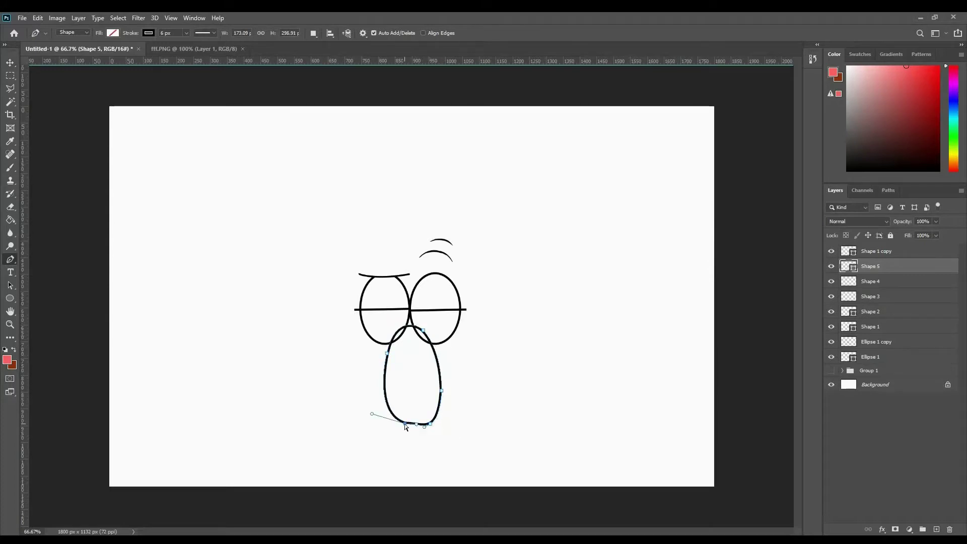
left_click_drag(403, 427, 434, 422)
Adjust the nose's left-side curve and round off its bottom-right corner.
key("ctrl+plus")
key("ctrl+plus")
key("ctrl+plus")
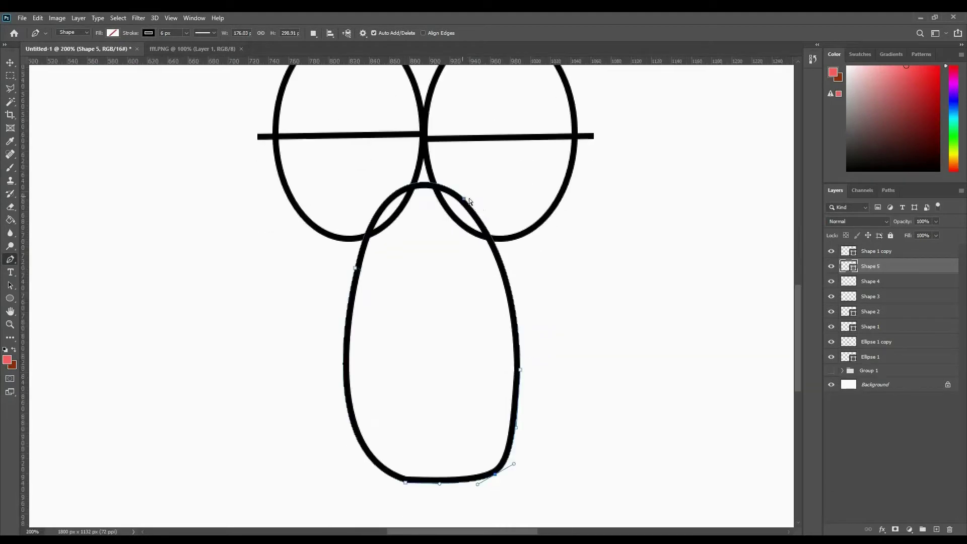
left_click_drag(384, 159, 384, 161)
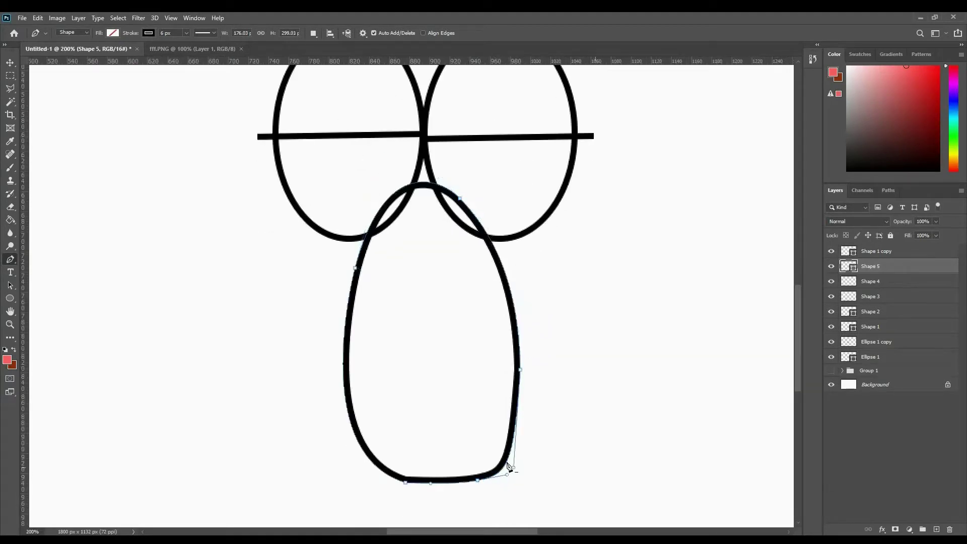
mouse_move(500, 480)
left_mouse_down()
mouse_move(483, 484)
mouse_move(512, 456)
left_mouse_up()
scroll(486, 470, "down", 1)
key("v")
Show the nose path's anchors again and select its bottom-right anchor.
key("ctrl+minus")
key("ctrl+minus")
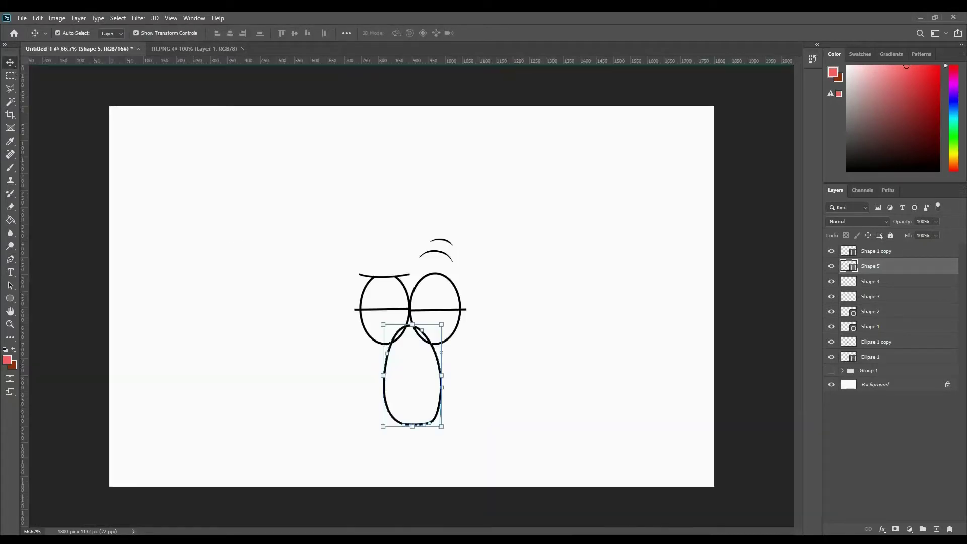
key("ctrl+plus")
key("ctrl+plus")
key("p")
left_click(330, 403, "ctrl")
scroll(347, 367, "down", 2)
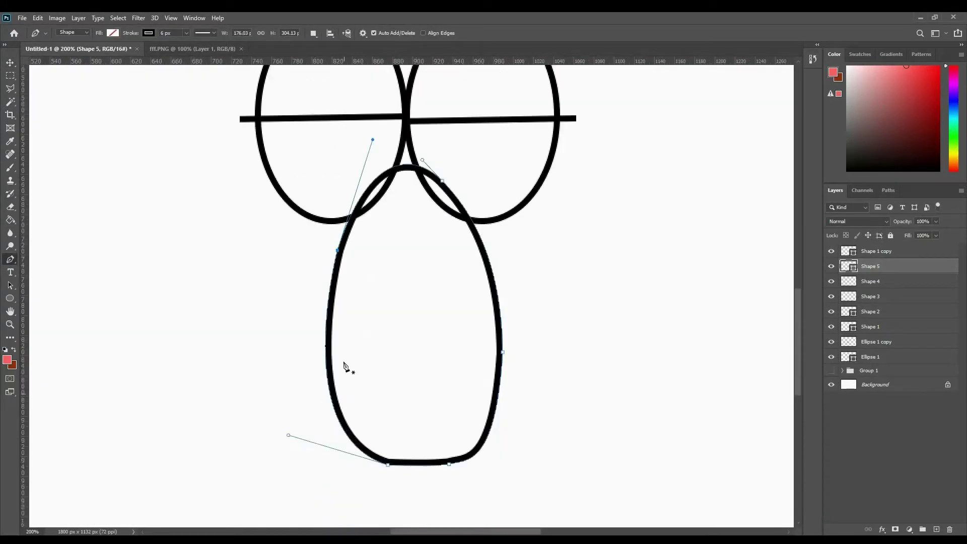
left_click(450, 464, "ctrl")
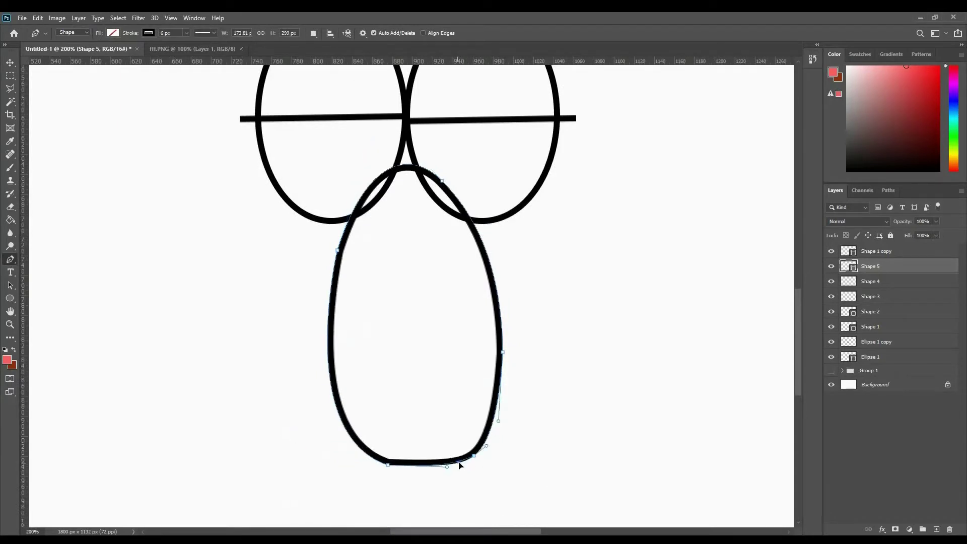
key("ctrl+minus")
key("ctrl+minus")
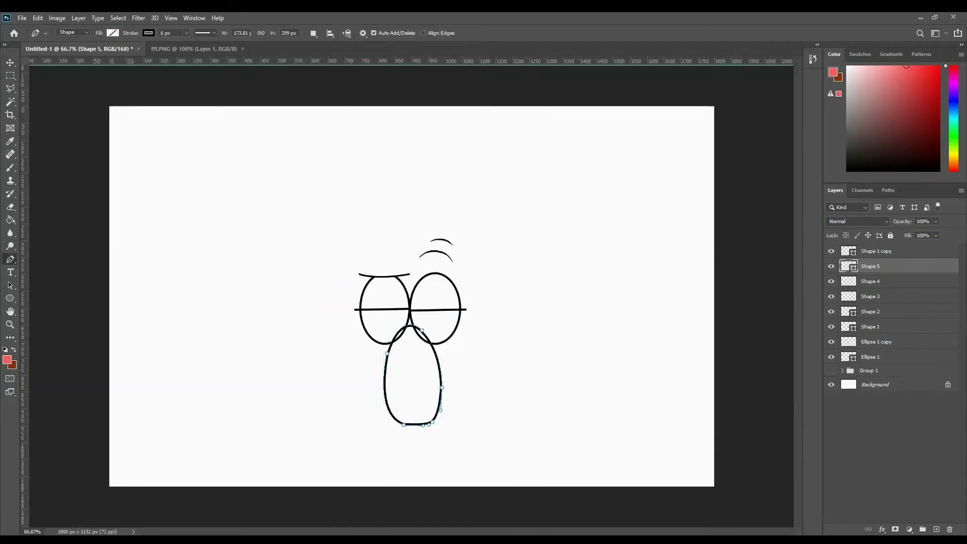
Merge the two eye ellipse layers into a single layer.
key("e")
key("v")
left_click(370, 328)
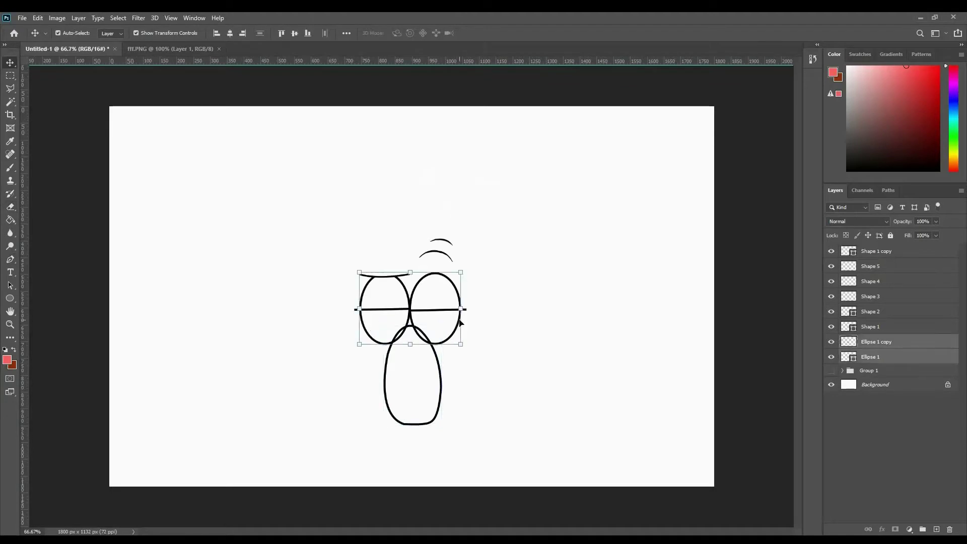
key("ctrl+e")
key("e")
key("ctrl+plus")
key("ctrl+plus")
key("ctrl+plus")
key("ctrl+minus")
key("ctrl+minus")
key("ctrl+minus")
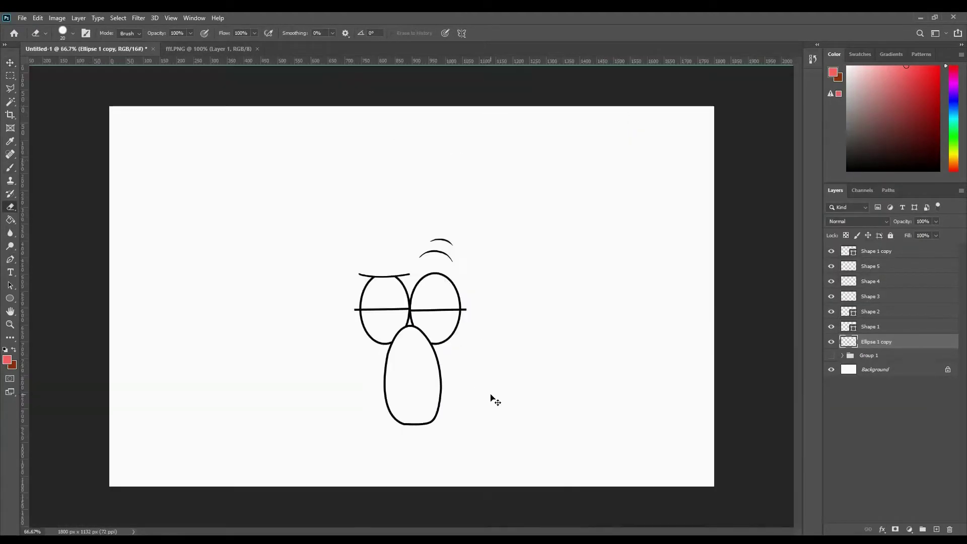
key("v")
left_click(591, 244)
key("ctrl+plus")
key("ctrl+plus")
key("ctrl+plus")
Choose a brush tip and set the paint colour to black, undoing a trial red stroke.
key("b")
right_click(249, 232)
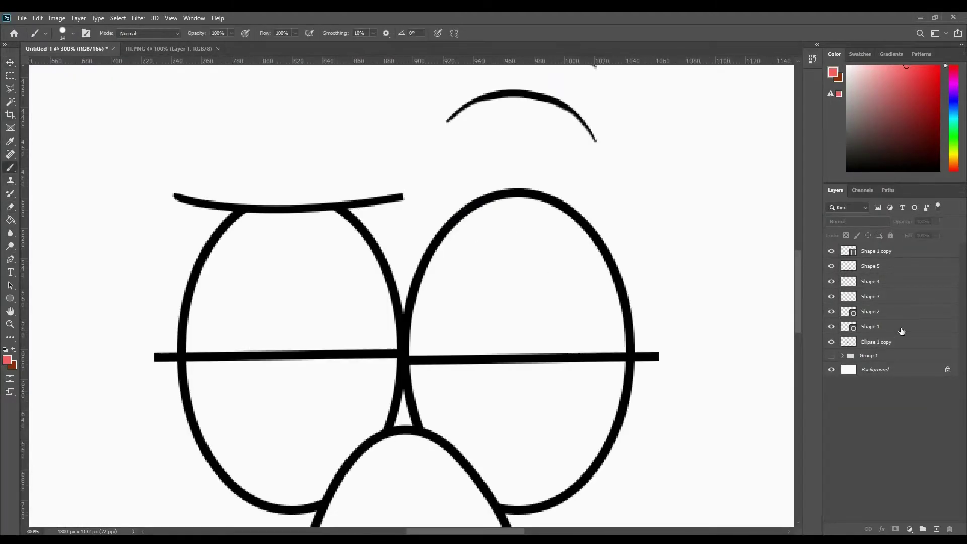
left_click(876, 342)
right_click(202, 321)
left_click_drag(178, 326, 160, 340)
key("ctrl+z")
right_click(235, 336)
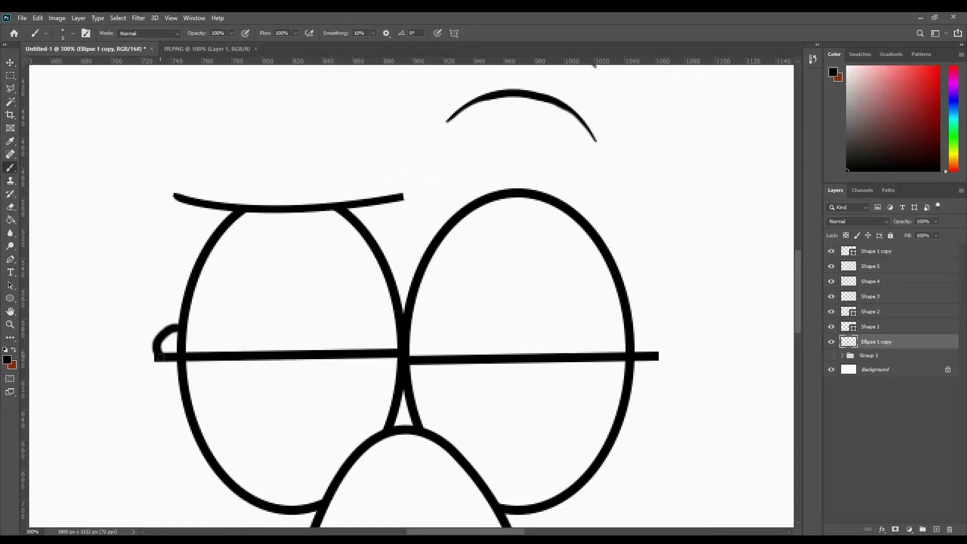
key("ctrl+z")
left_click(830, 297)
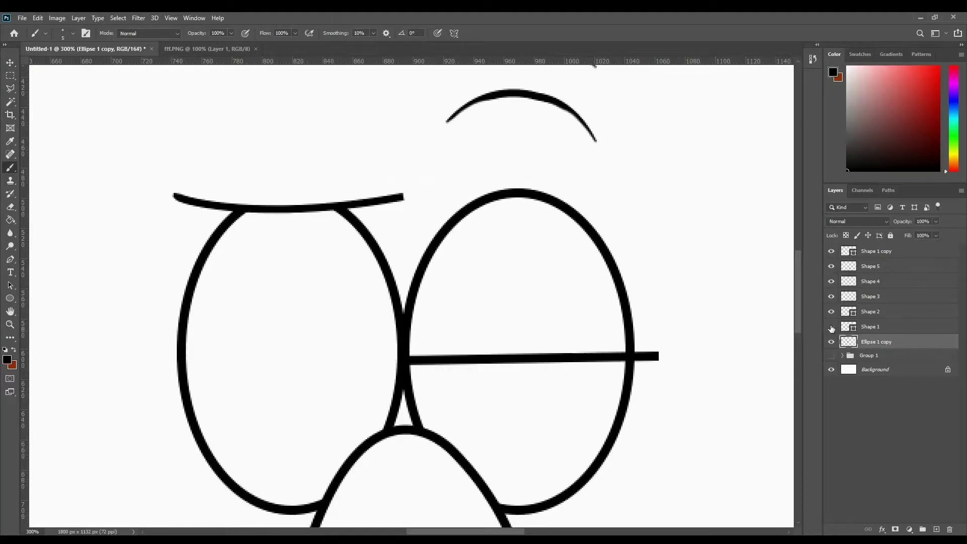
Merge the two crossbar layers into one layer.
left_click(876, 326)
left_click(876, 251, "ctrl")
right_click(839, 276)
left_click(763, 408)
Paint a small hook at the bar's left end and clean up the right-end hook.
right_click(156, 336)
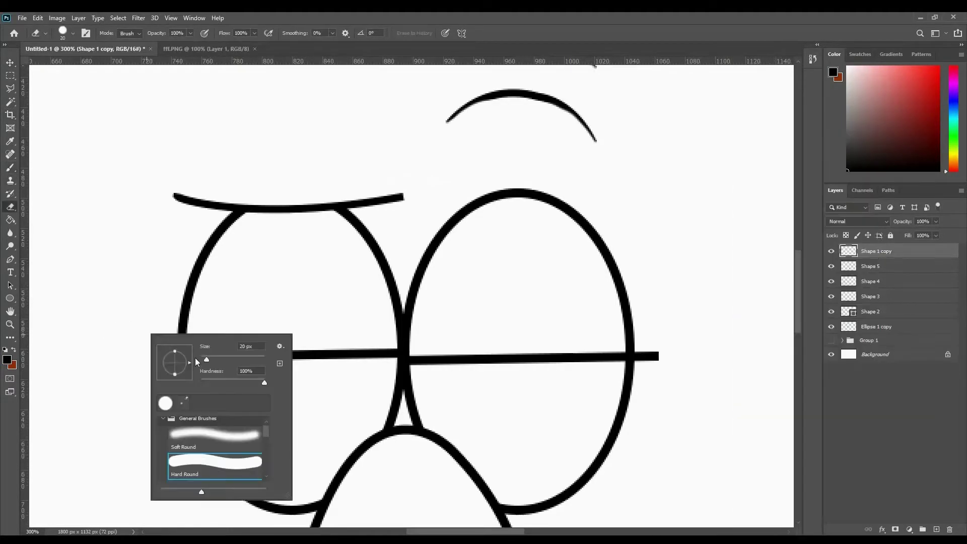
left_click_drag(160, 353, 167, 331)
scroll(637, 325, "up", 3)
right_click(328, 337)
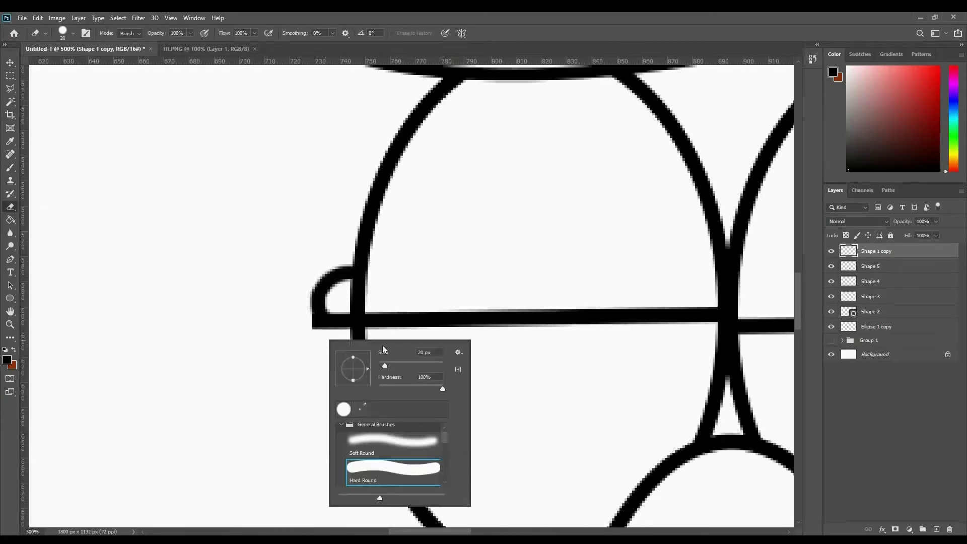
key("Escape")
key("e")
scroll(332, 298, "right", 5)
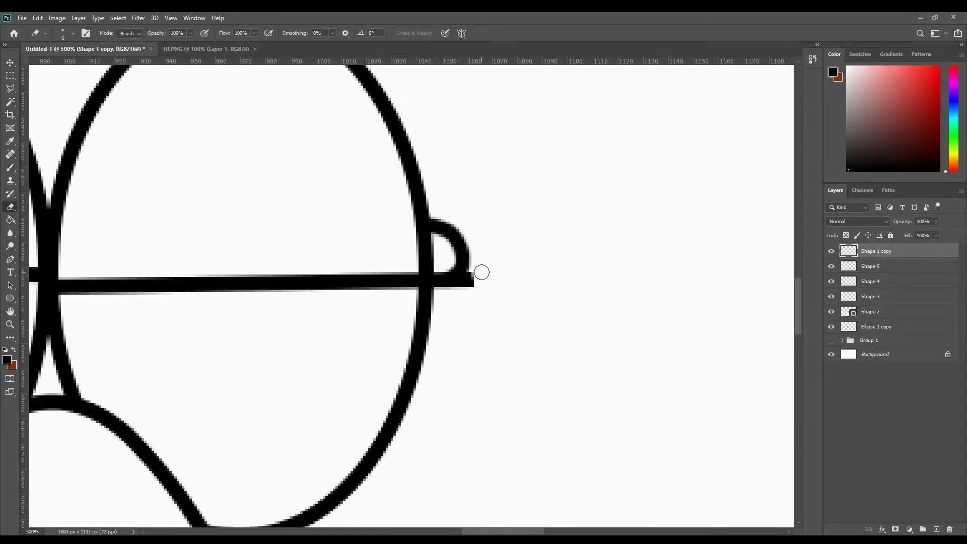
left_click_drag(480, 272, 705, 318)
key("ctrl+0")
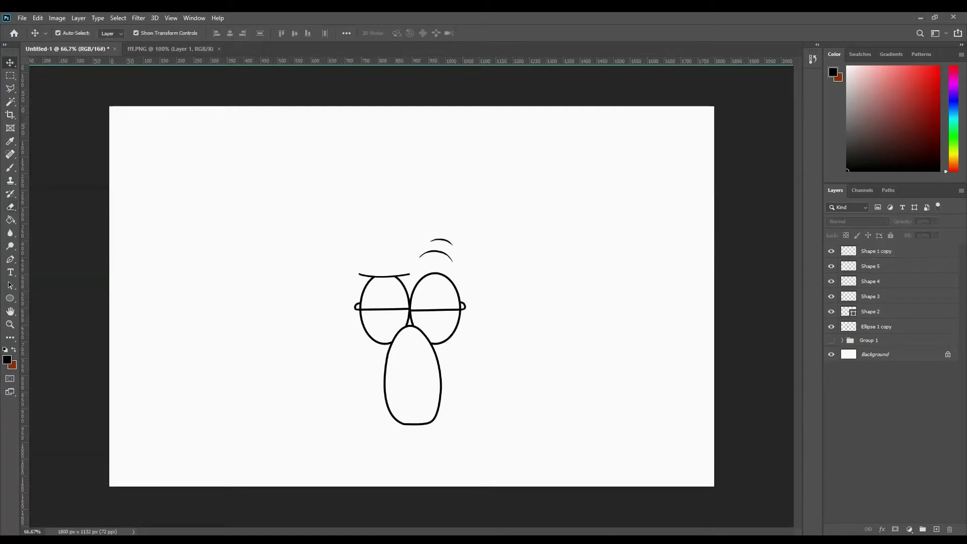
Warp the crossbar so its left hook bends inward.
key("v")
key("ctrl+plus")
key("ctrl+plus")
key("ctrl+plus")
key("ctrl+plus")
right_click(551, 134)
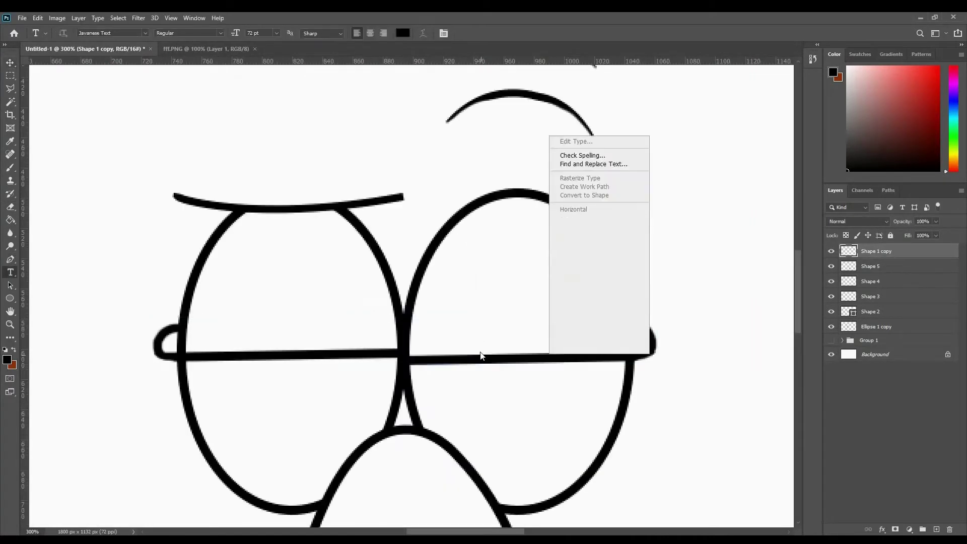
key("Escape")
left_click_drag(198, 347, 166, 355)
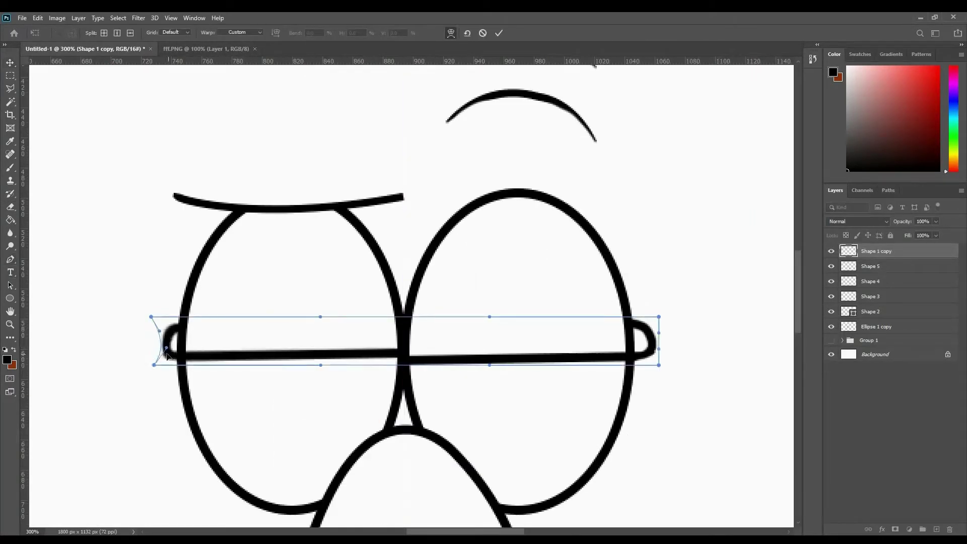
key("e")
key("Return")
Shrink the eraser to size 3 and warp the glasses crossbar once more.
key("ctrl+plus")
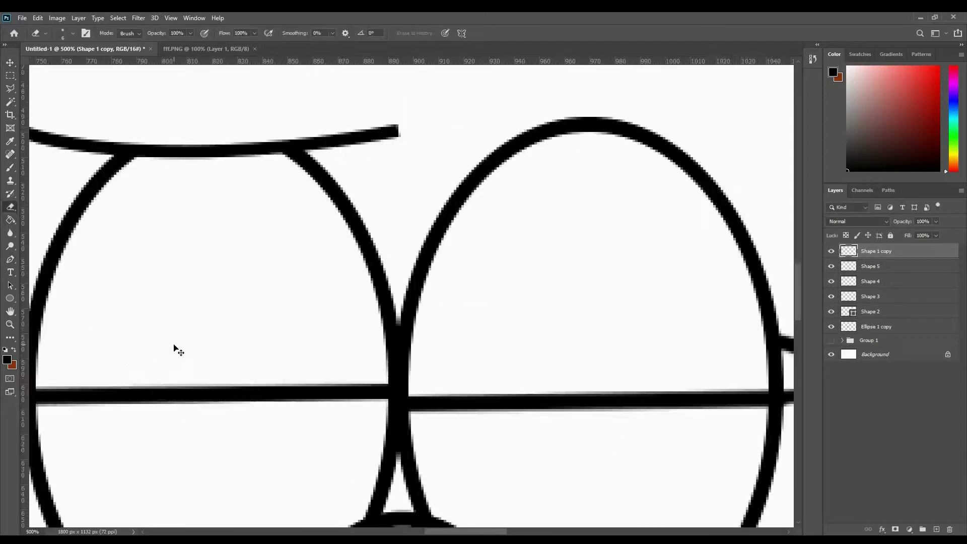
key("ctrl+plus")
key("bracketleft")
key("bracketleft")
key("bracketleft")
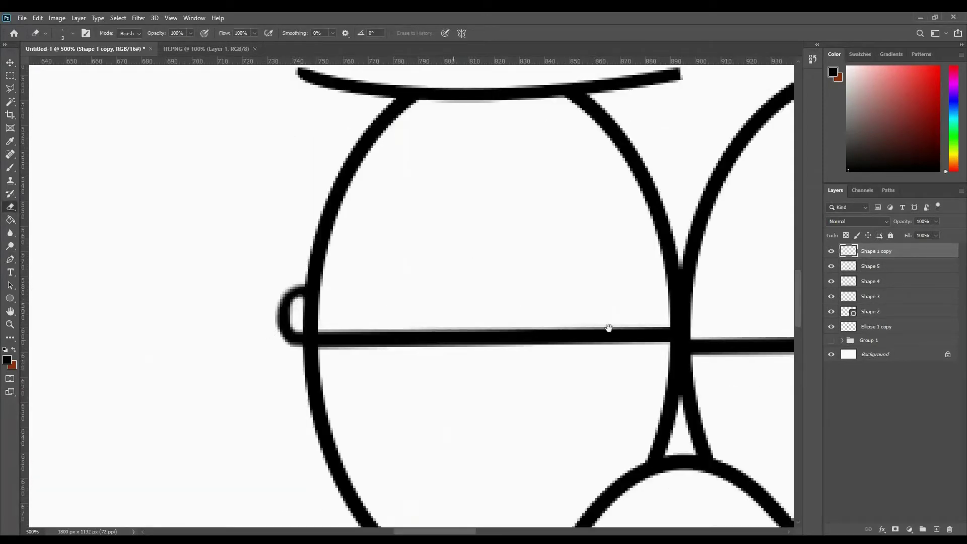
key("ctrl+minus")
key("ctrl+minus")
key("ctrl+minus")
key("ctrl+minus")
key("v")
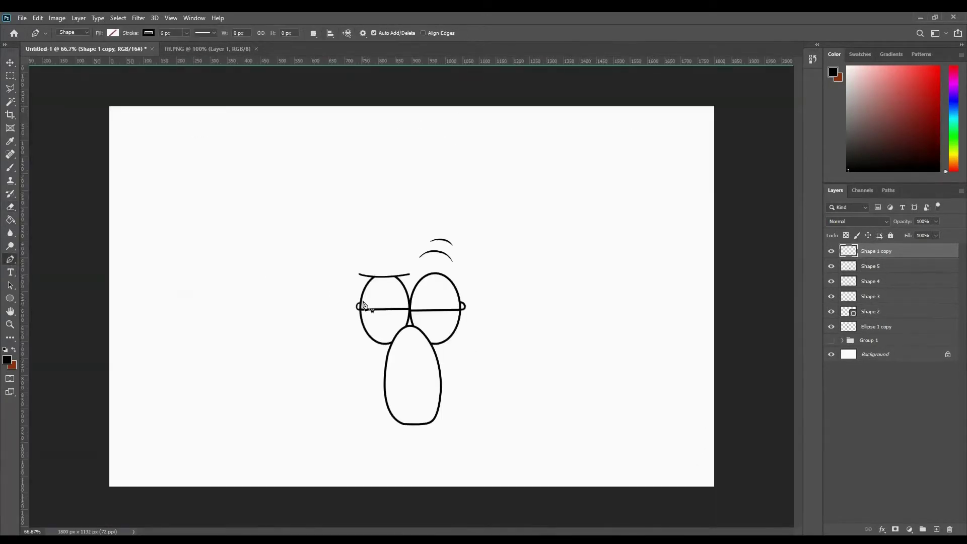
key("ctrl+t")
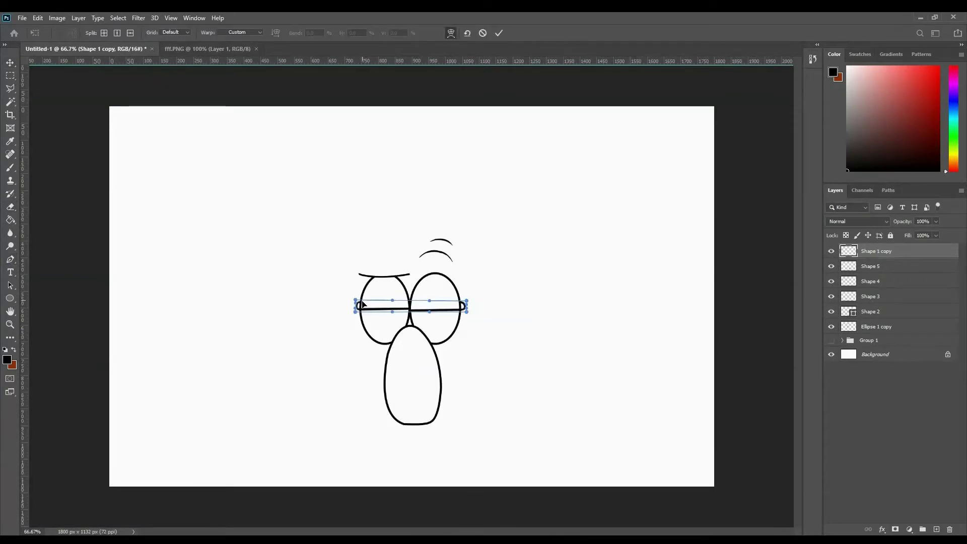
key("Return")
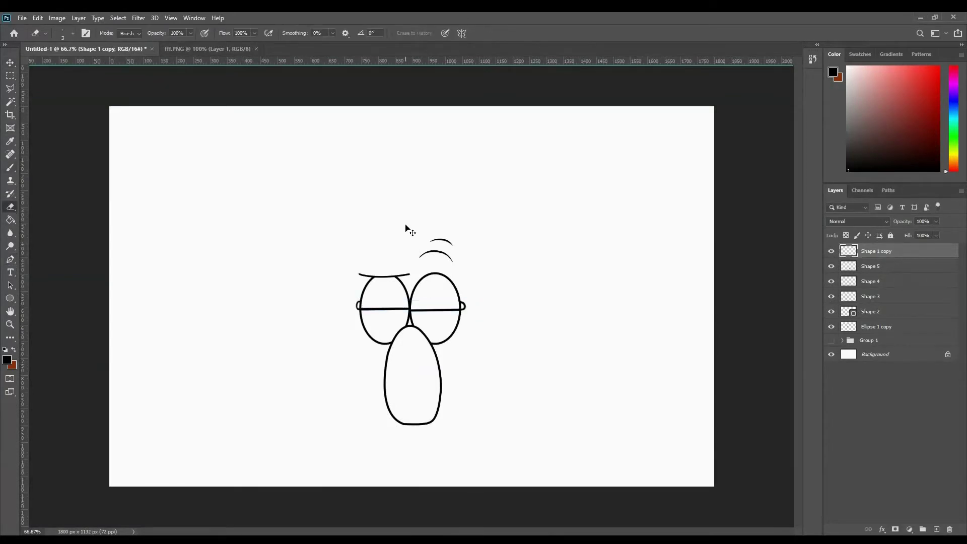
Draw a short horizontal line across the left lens with the Pen tool.
key("p")
left_click(367, 301)
left_click(401, 301)
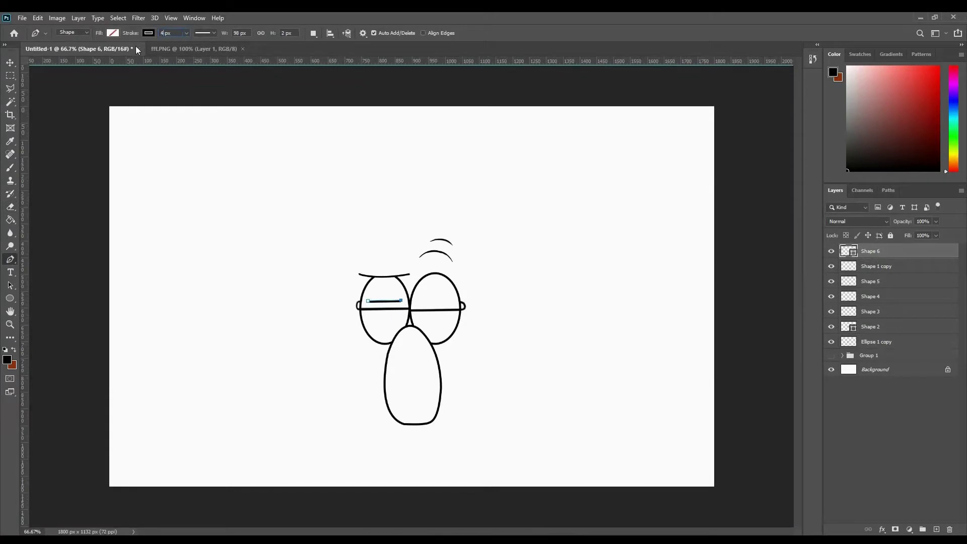
key("v")
key("ctrl+plus")
key("ctrl+plus")
key("ctrl+t")
key("Return")
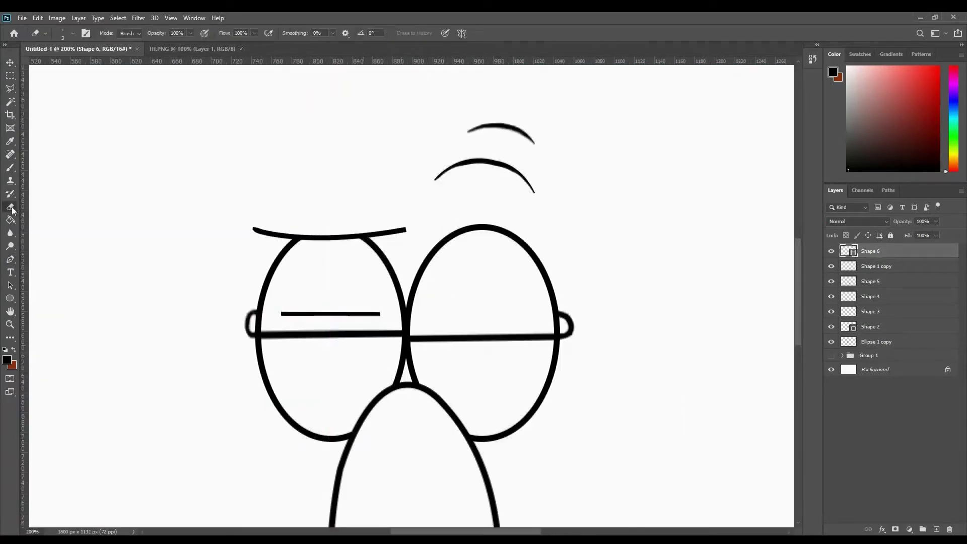
Trim the line's thick end with a Polygonal Lasso selection and Delete.
right_click(383, 346)
key("Escape")
key("l")
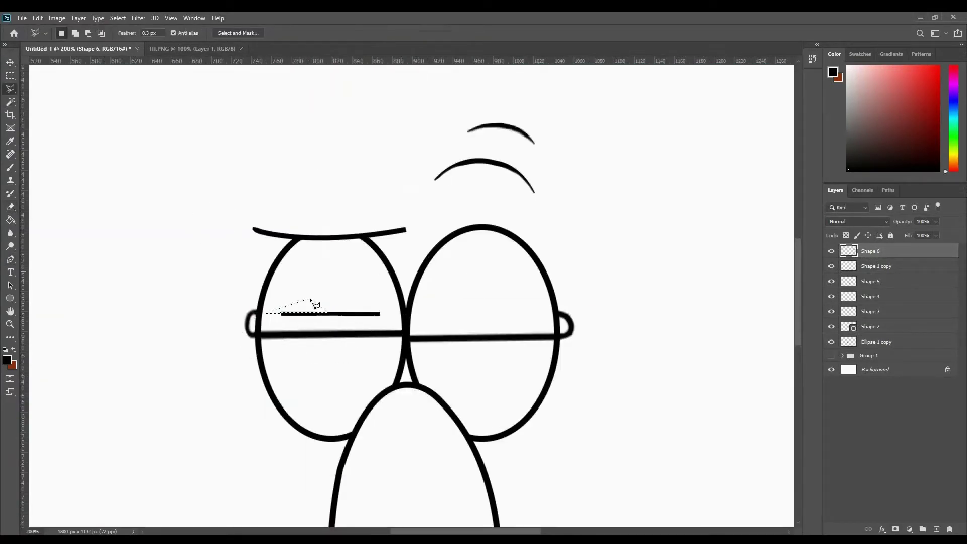
key("Escape")
double_click(403, 322)
key("Delete")
key("ctrl+d")
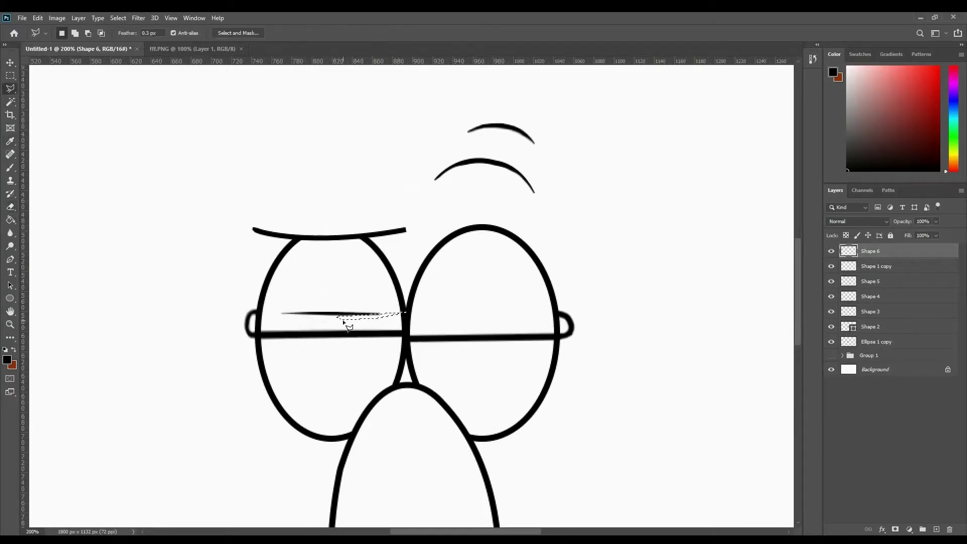
Duplicate the eye line into the right lens, then begin a new line across the lower nose.
key("v")
right_click(875, 251)
left_click(796, 194)
key("Return")
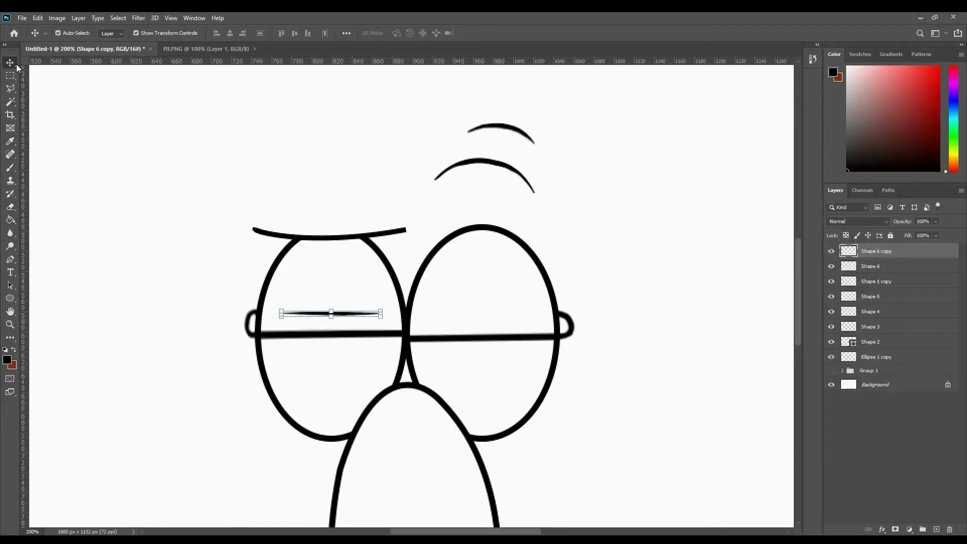
key("shift+Right")
key("shift+Right")
key("shift+Right")
key("shift+Right")
key("shift+Right")
key("shift+Right")
key("shift+Right")
key("shift+Right")
key("shift+Right")
key("ctrl+minus")
key("ctrl+minus")
key("ctrl+minus")
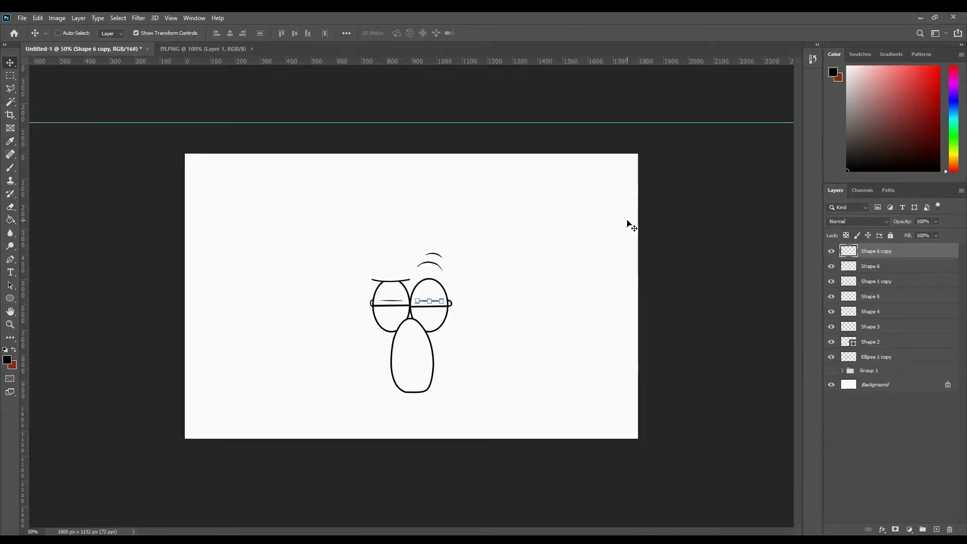
key("ctrl+plus")
left_click(866, 266)
key("ctrl+plus")
key("ctrl+plus")
key("ctrl+plus")
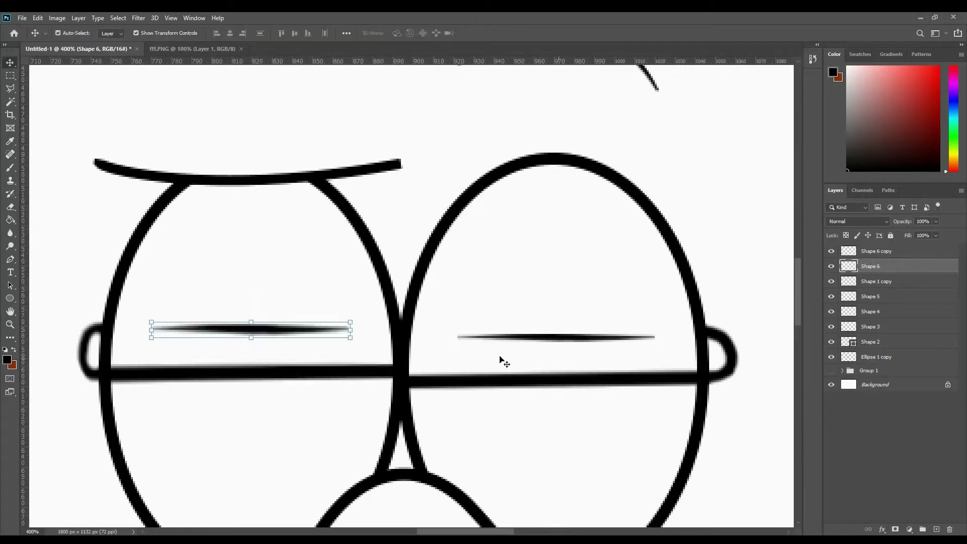
key("ctrl+minus")
key("ctrl+minus")
key("ctrl+minus")
left_click(10, 259)
left_click(354, 387)
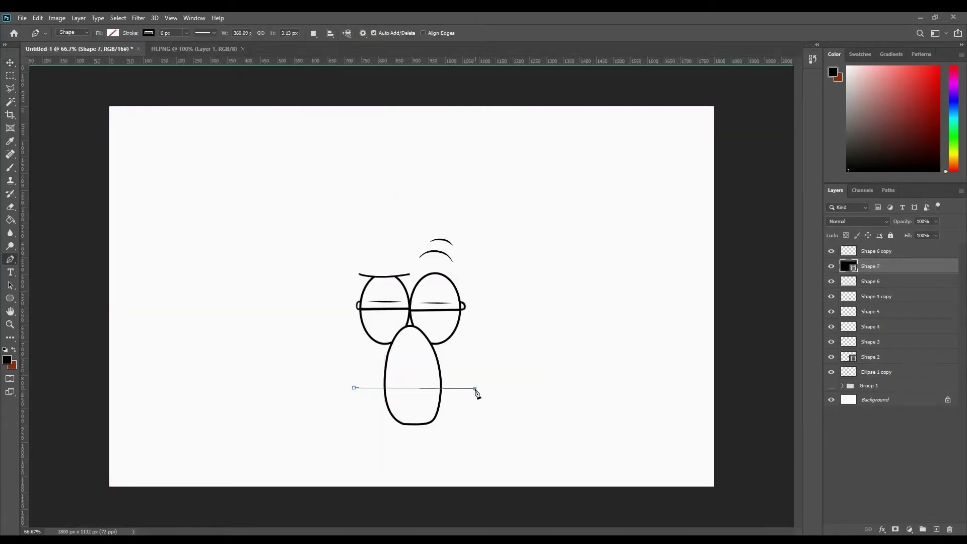
Curve the line across the nose into a mustache shape and finish the path.
left_click_drag(475, 388, 547, 417)
key("Escape")
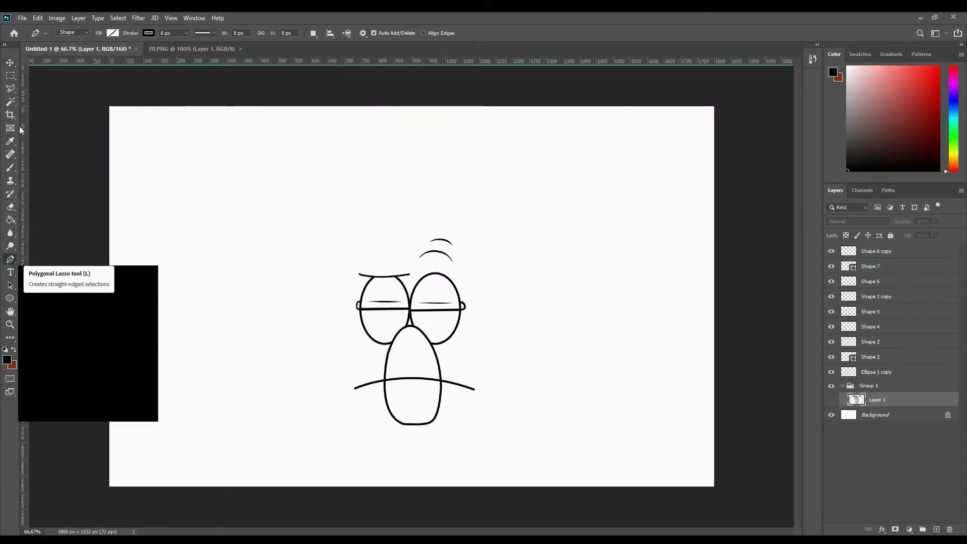
left_click(433, 322)
Warp the glasses to flatten the bulge on their right edge and bar.
key("ctrl+t")
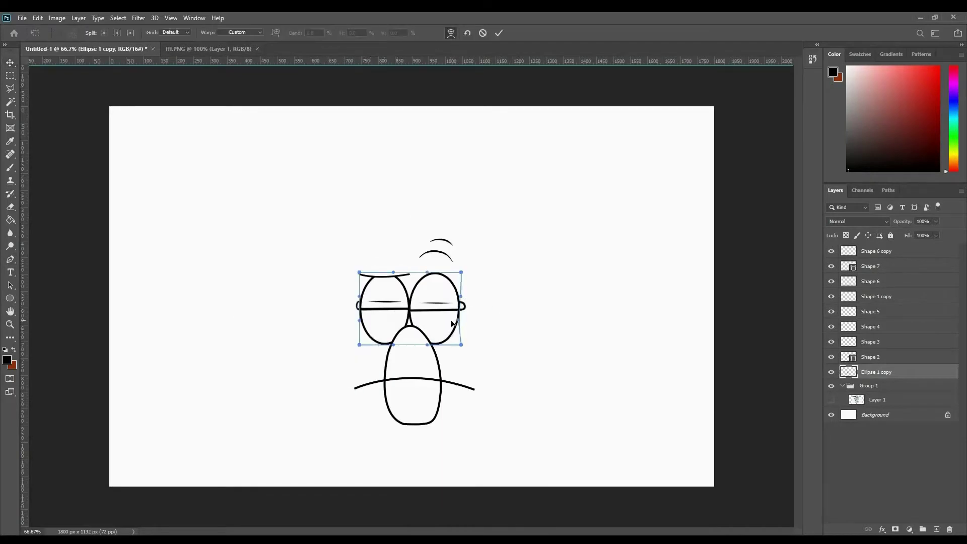
left_click_drag(451, 323, 364, 305)
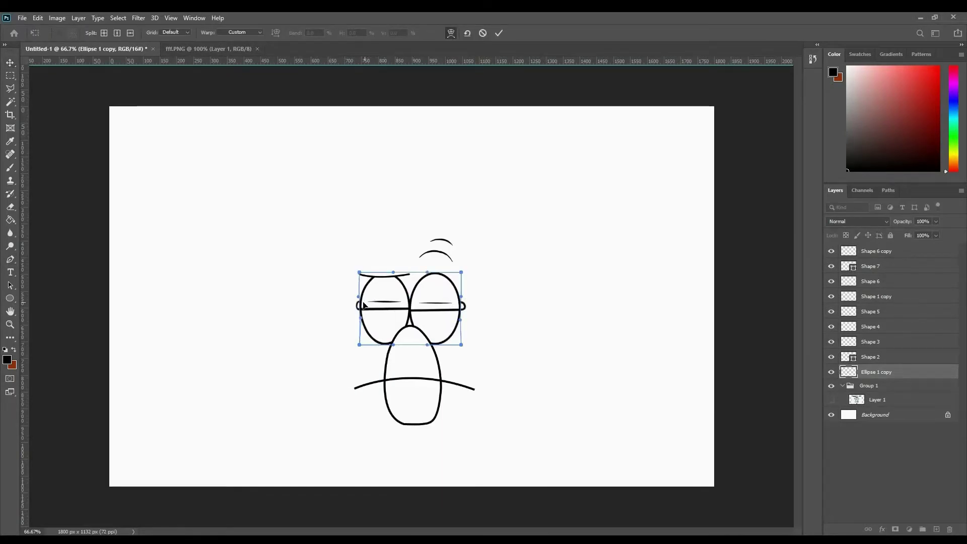
key("ctrl+plus")
key("ctrl+plus")
left_click(574, 325)
right_click(574, 325)
left_click(604, 382)
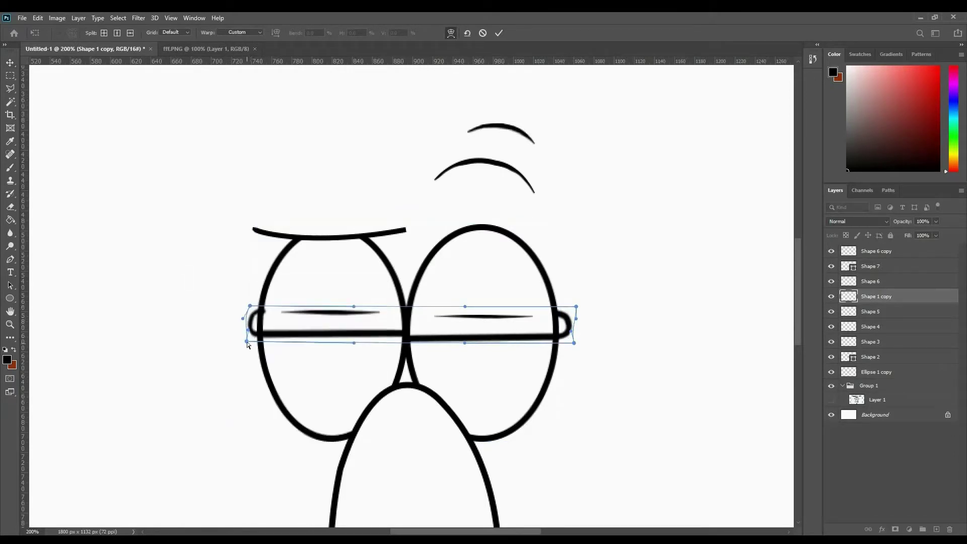
Commit the warp and draw a short curved hook at the mouth line's left end.
key("e")
right_click(292, 306)
scroll(570, 365, "down", 5)
key("p")
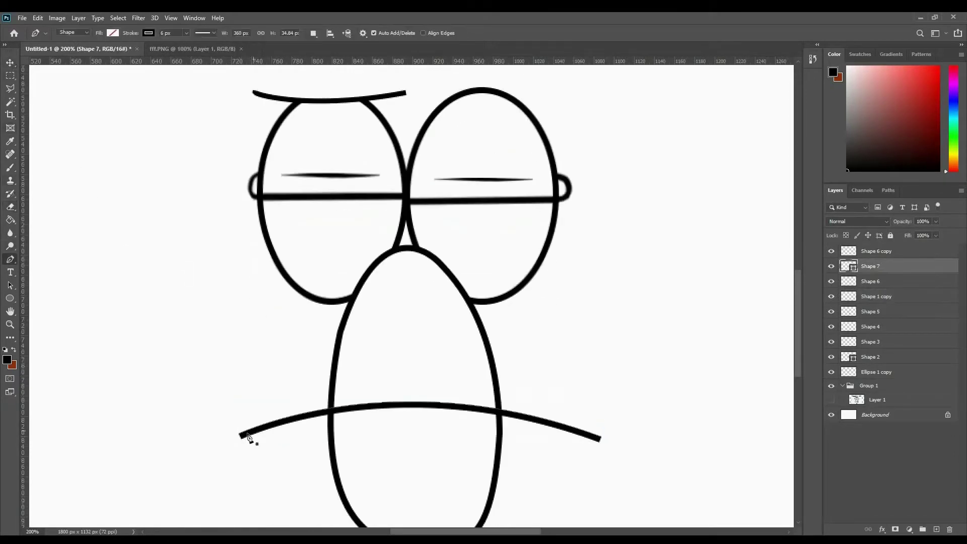
key("ctrl+minus")
key("ctrl+minus")
key("Delete")
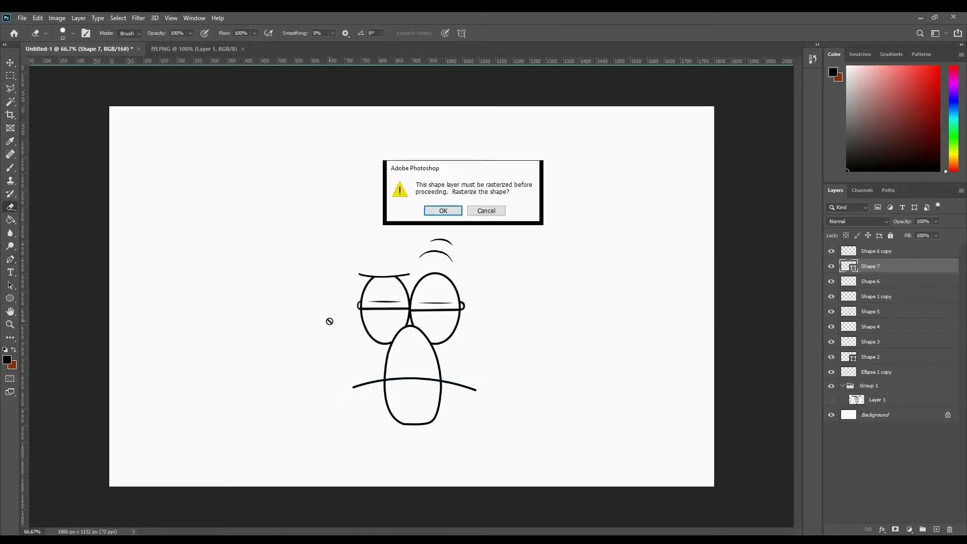
key("Escape")
Draw a curved hook at the line's left end with a 5 px stroke.
key("ctrl+plus")
key("ctrl+plus")
left_click(292, 287)
left_click_drag(297, 323, 314, 335)
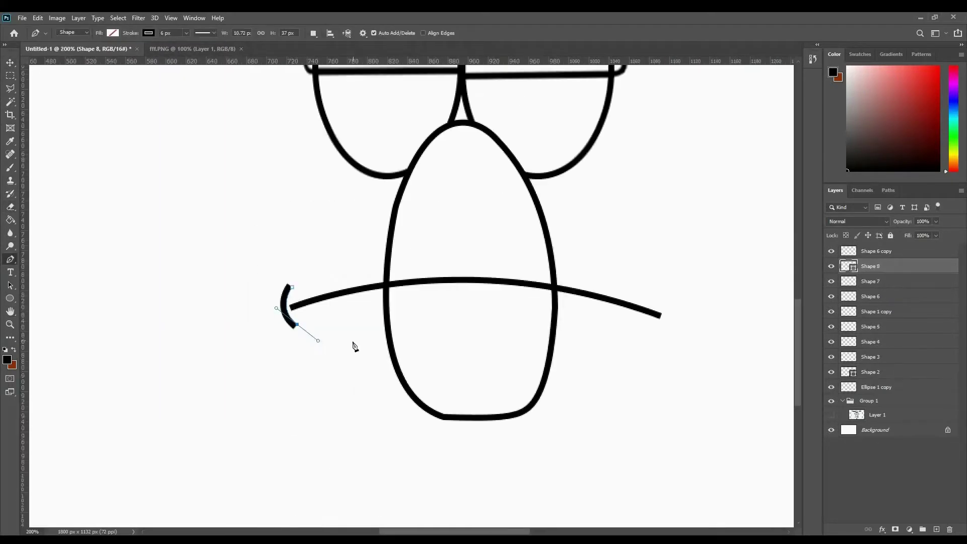
type("5")
key("Return")
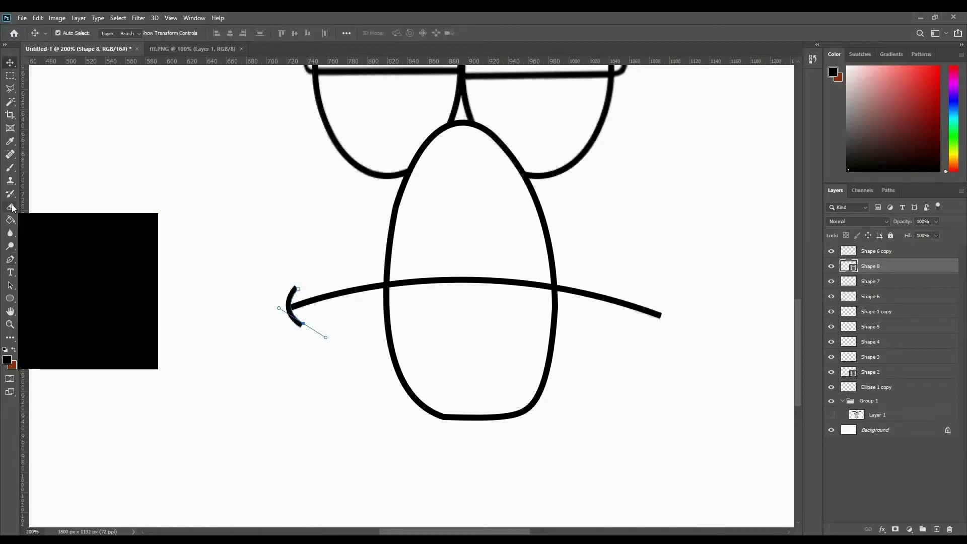
key("Escape")
Draw a matching curved hook at the line's right end and rasterize it.
left_click(649, 293)
left_click_drag(654, 330, 663, 326)
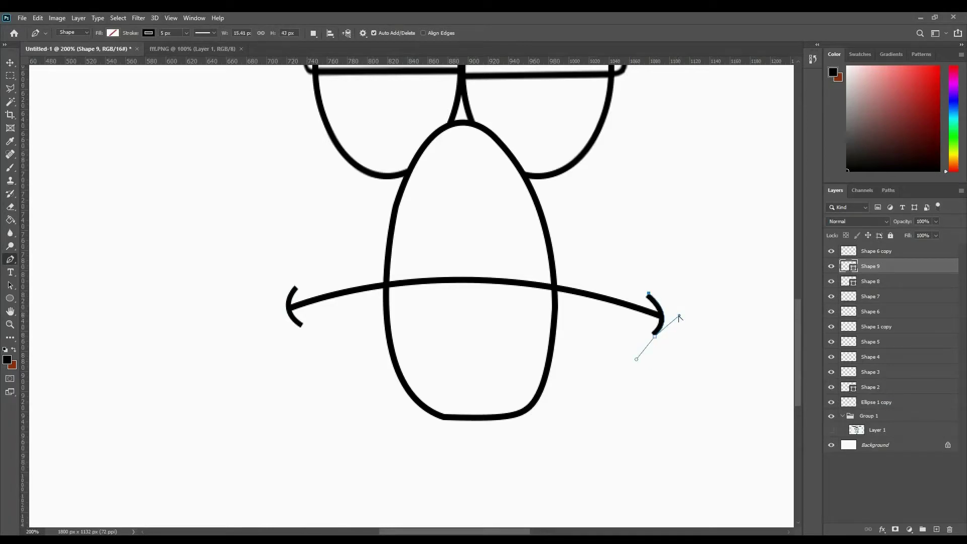
key("e")
left_click(660, 313)
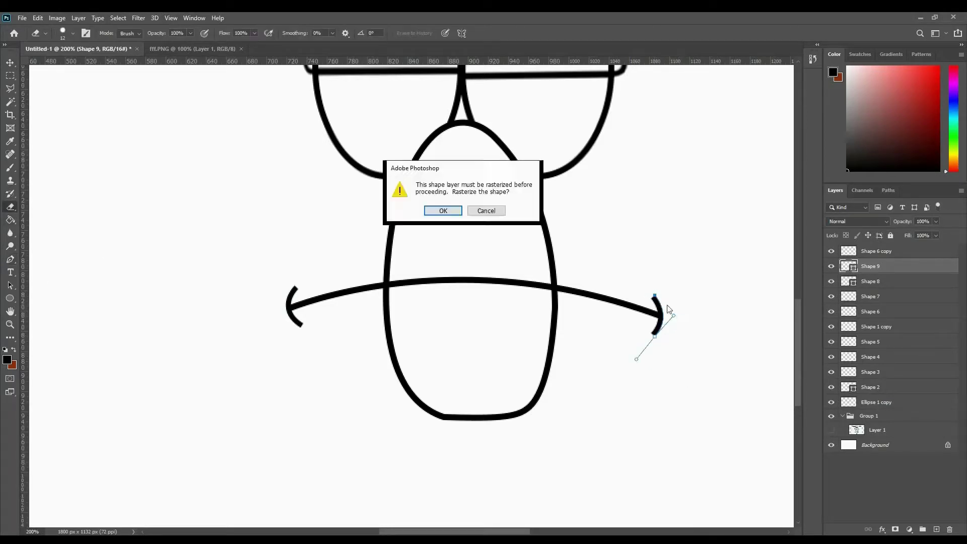
left_click(443, 209)
scroll(540, 274, "up", 2)
Erase the hooks' overhang with a 50 px eraser across the hook and line layers.
right_click(540, 273)
right_click(639, 222)
left_click(870, 266)
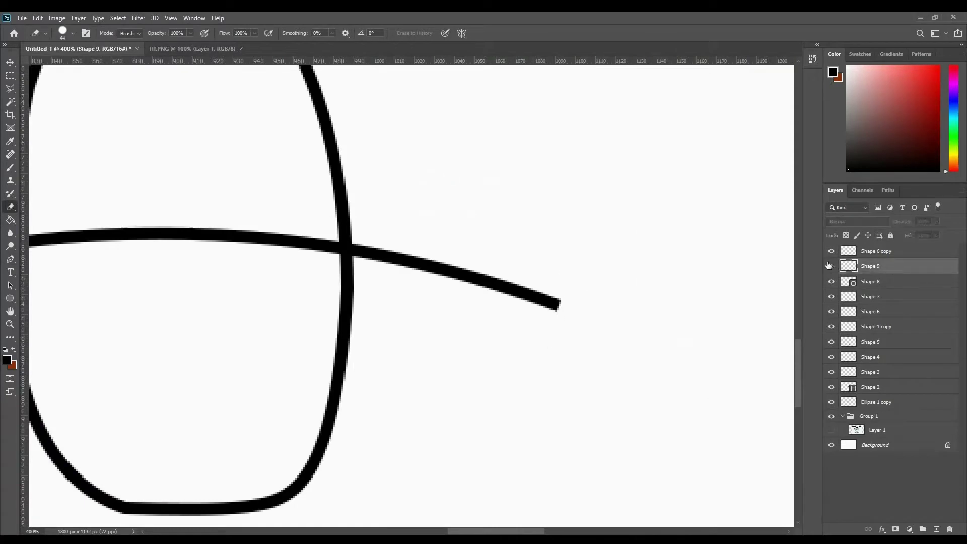
right_click(568, 262)
key("Return")
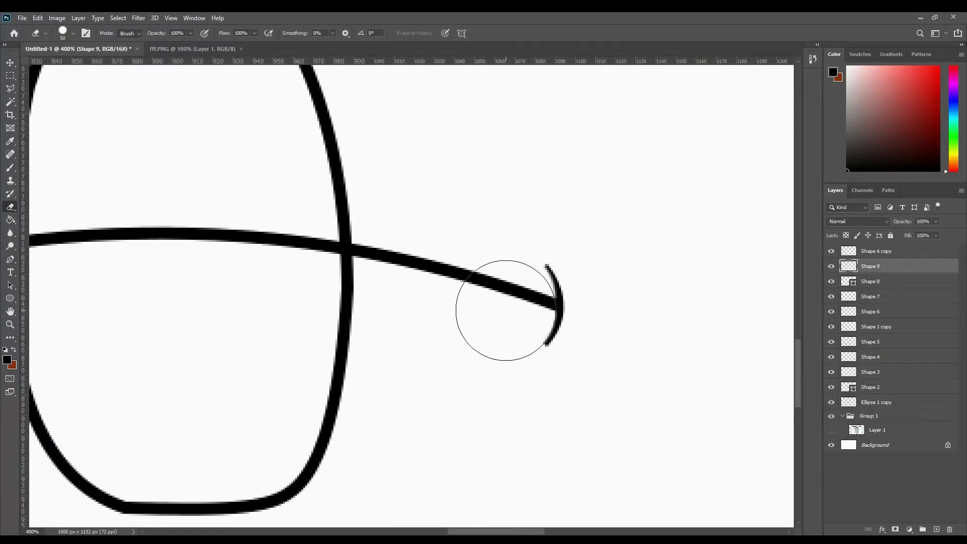
scroll(507, 309, "left", 5)
key("alt+bracketleft")
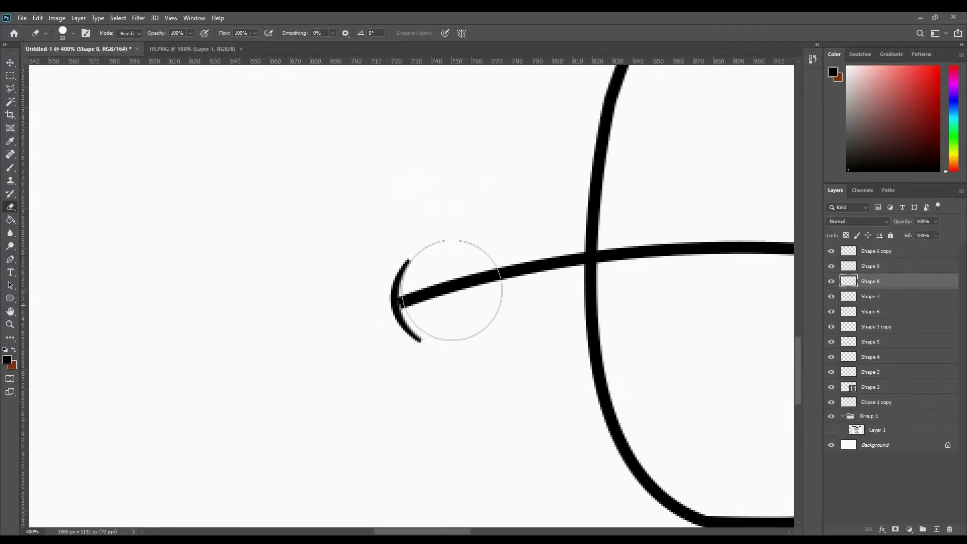
key("ctrl+0")
scroll(577, 272, "up", 3)
key("alt+bracketleft")
key("ctrl+0")
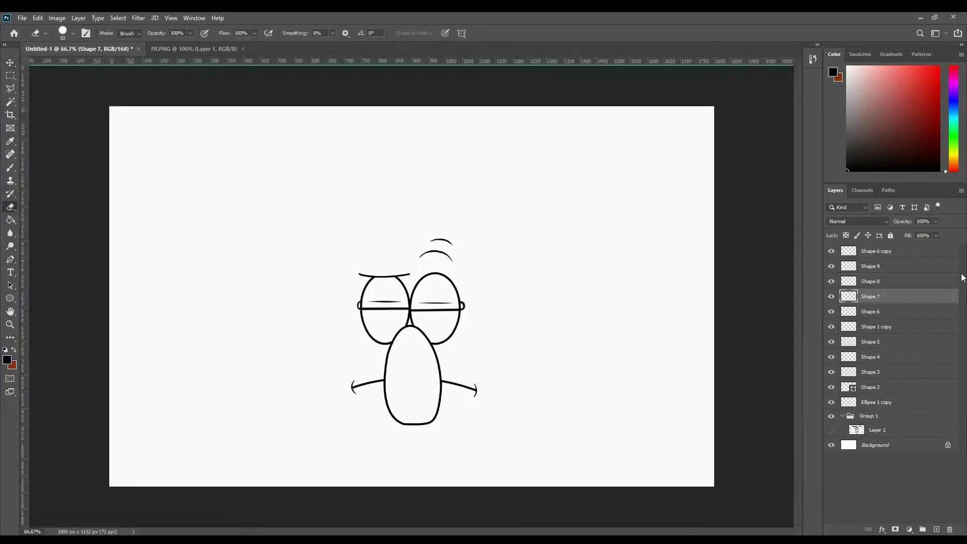
Draw the domed head curve over the top with side lines running down past the glasses.
left_click(10, 259)
left_click(356, 320)
left_click_drag(309, 265, 311, 270)
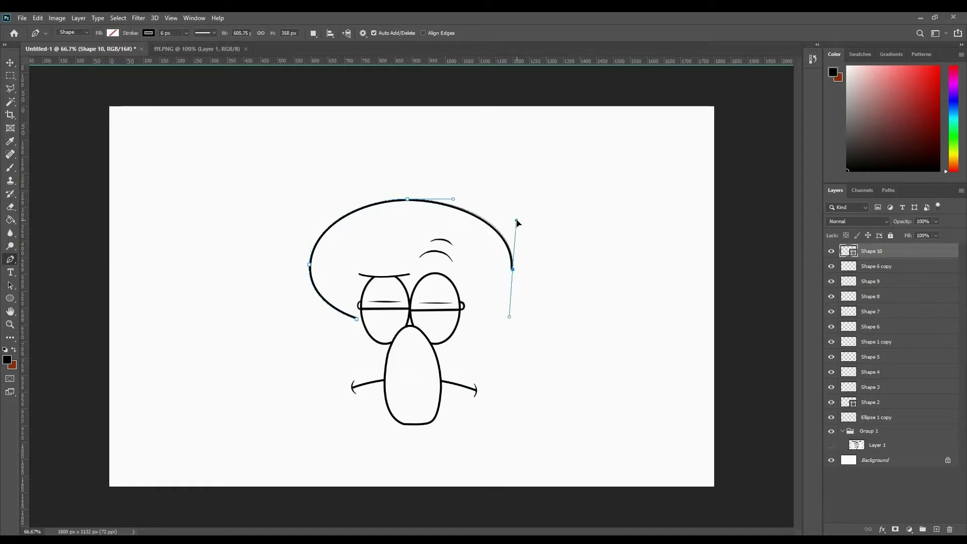
left_click_drag(510, 224, 507, 227)
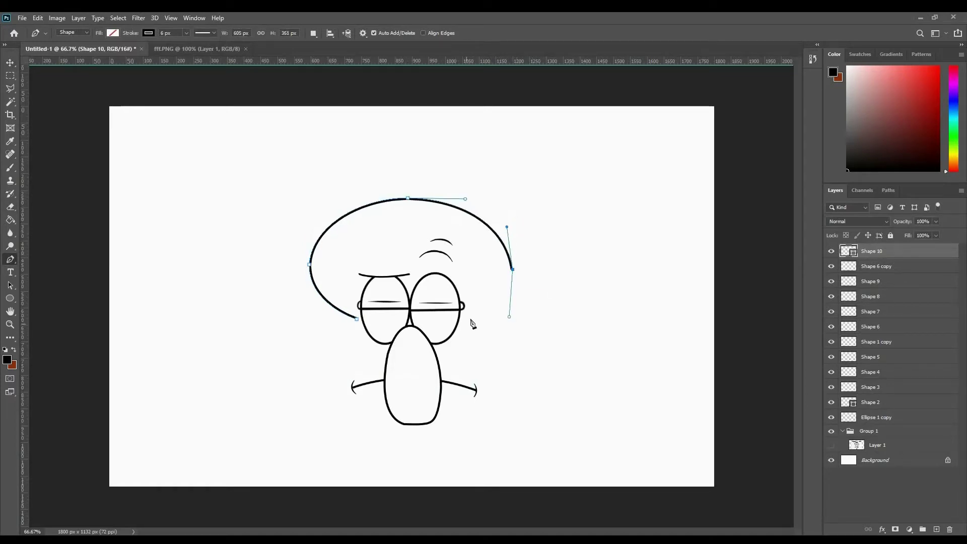
left_click(464, 322)
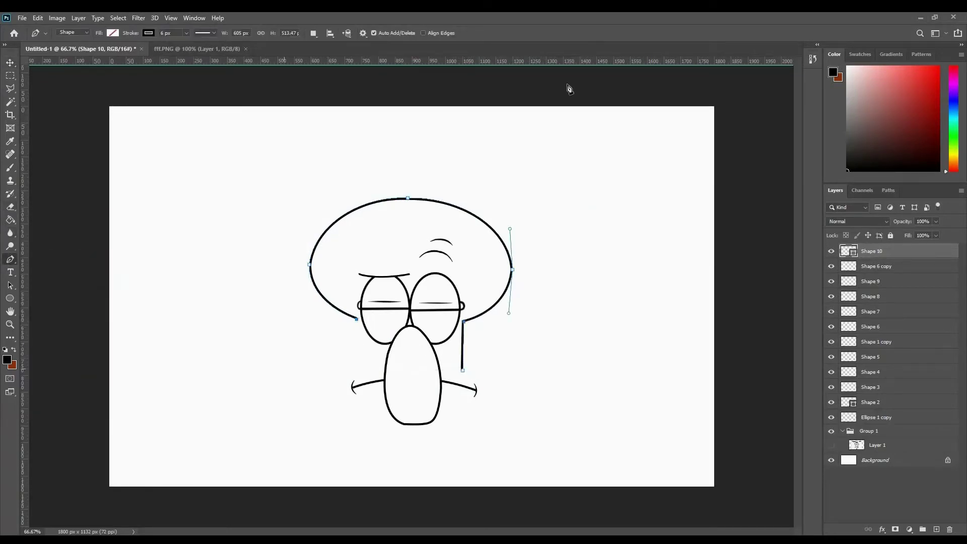
Rasterize the head outline and erase the line joining its sides behind the nose.
key("e")
key("ctrl+plus")
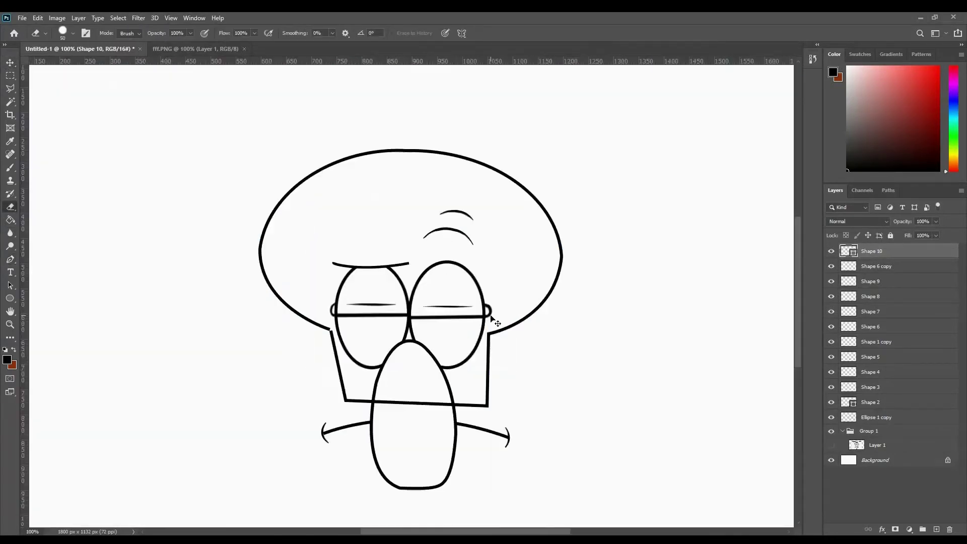
left_click(490, 270)
key("Return")
key("ctrl+plus")
key("ctrl+plus")
left_click(305, 356)
left_click_drag(305, 356, 236, 366)
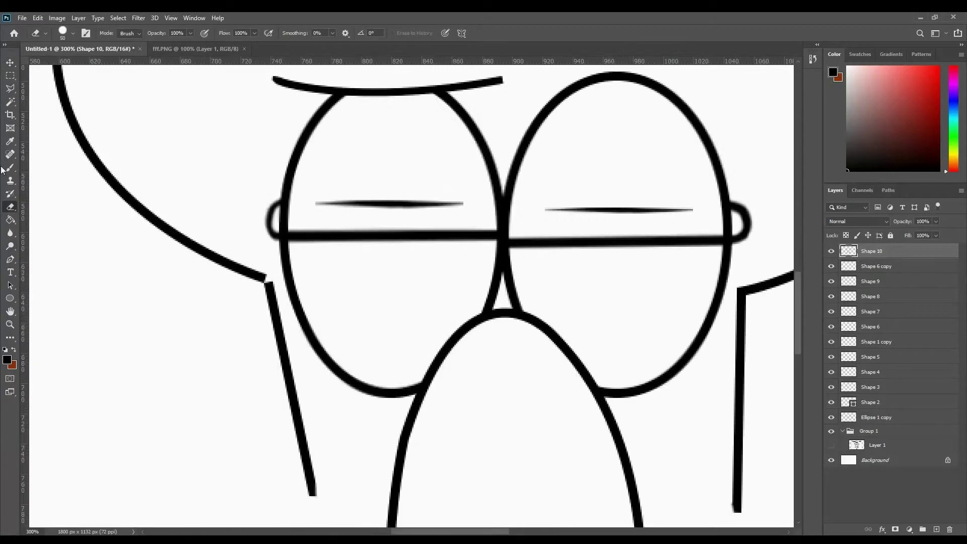
left_click_drag(579, 372, 696, 513)
key("b")
left_click_drag(788, 375, 680, 356)
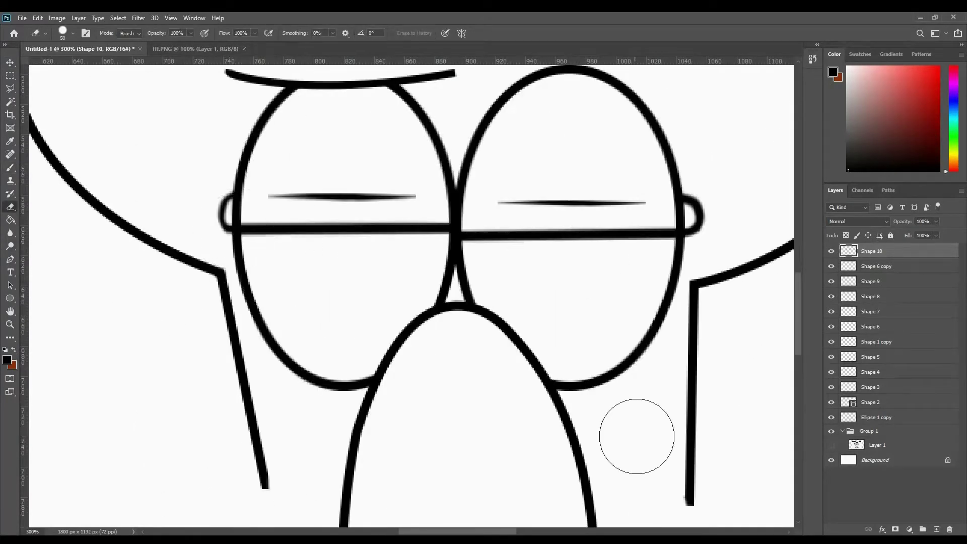
key("ctrl+minus")
key("ctrl+minus")
key("ctrl+minus")
key("ctrl+minus")
Pen-draw a wide closed lip outline around the line beneath the nose.
key("p")
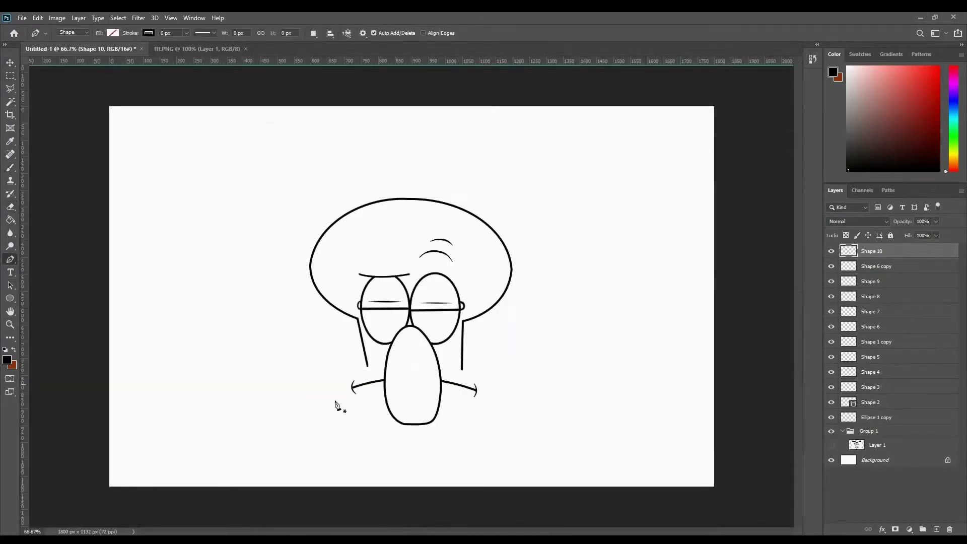
left_click(455, 368)
mouse_move(483, 377)
left_mouse_down()
mouse_move(492, 381)
mouse_move(468, 402)
left_mouse_up()
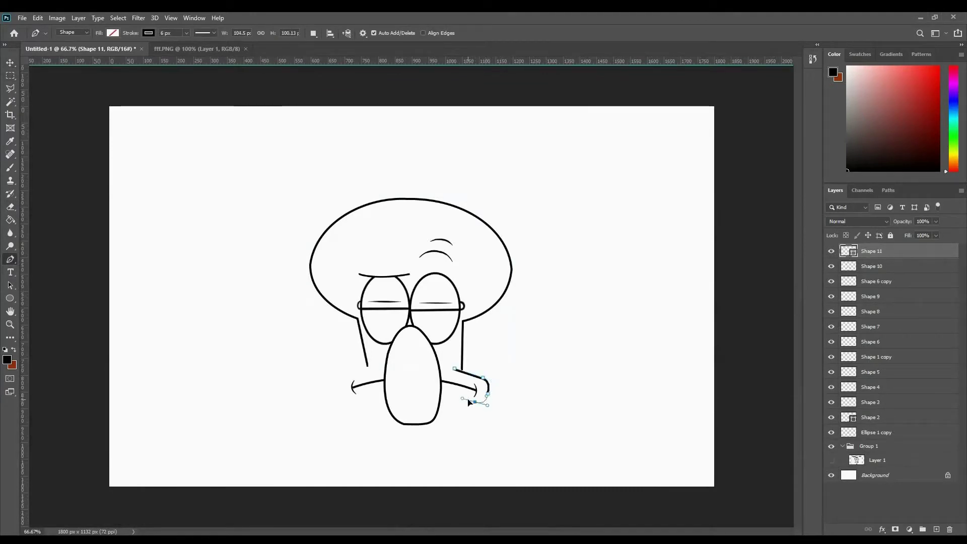
left_click_drag(358, 401, 409, 382)
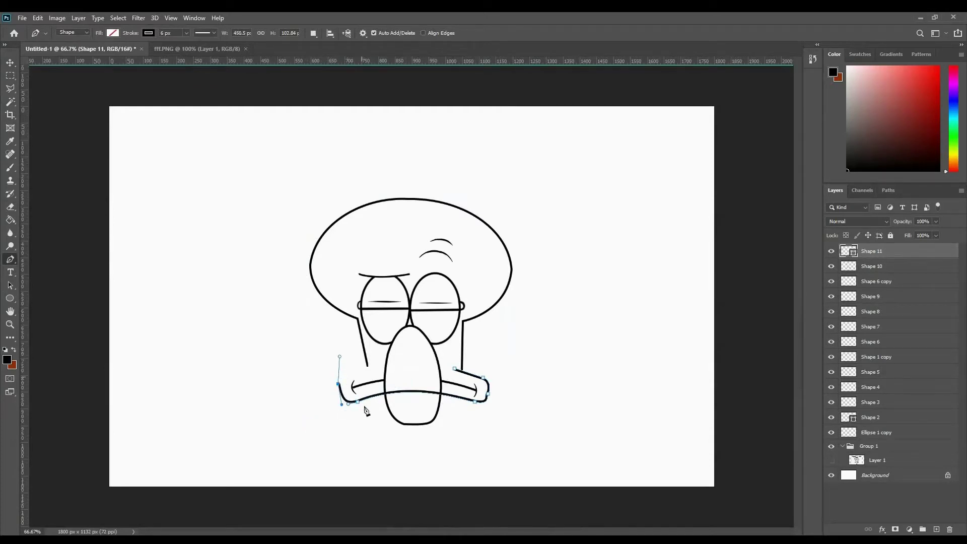
left_click_drag(381, 362, 345, 363)
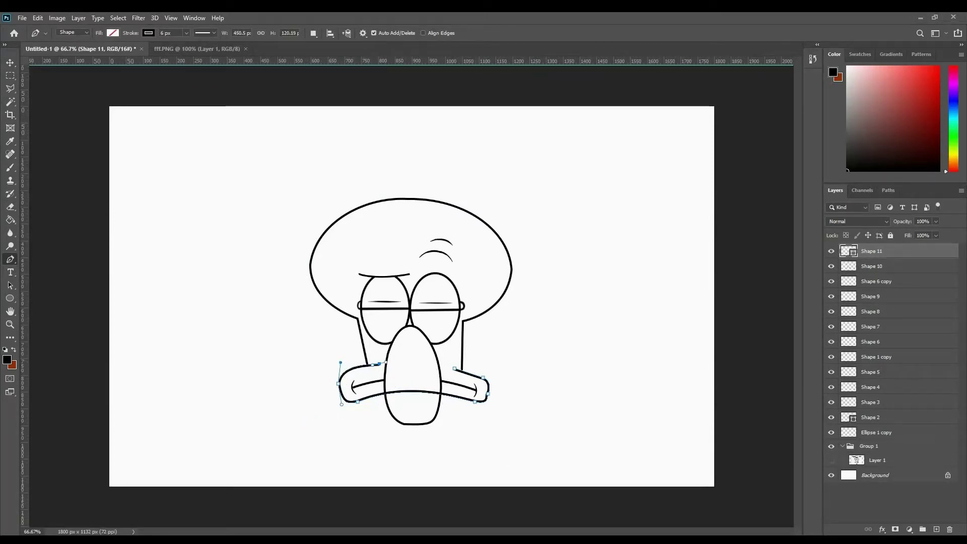
key("ctrl+plus")
key("ctrl+plus")
scroll(552, 327, "down", 2)
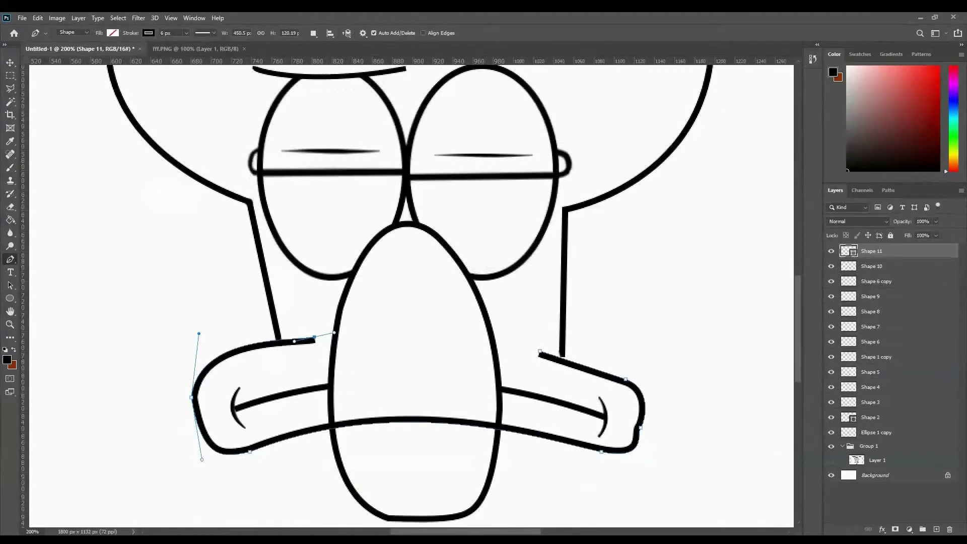
Refine the upper lip and right mouth corner curves, undoing one adjustment.
left_click(540, 353, "ctrl")
left_click(538, 351)
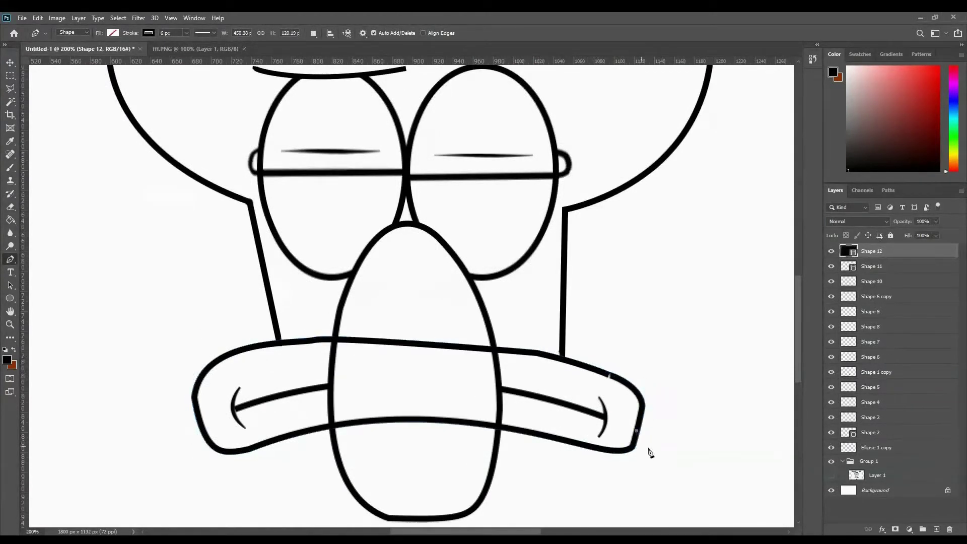
left_click(644, 405)
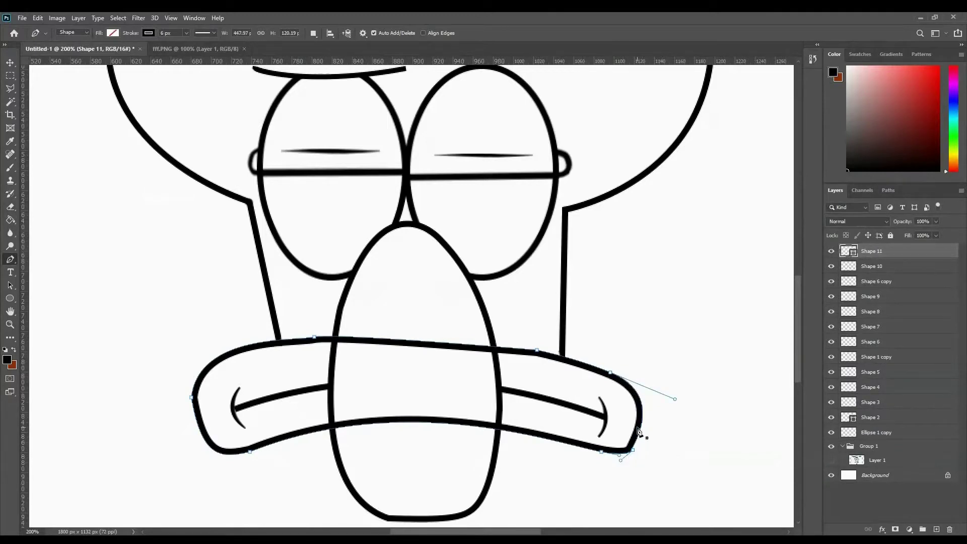
mouse_move(638, 430)
left_mouse_down()
mouse_move(687, 455)
mouse_move(634, 458)
left_mouse_up()
left_click(644, 405)
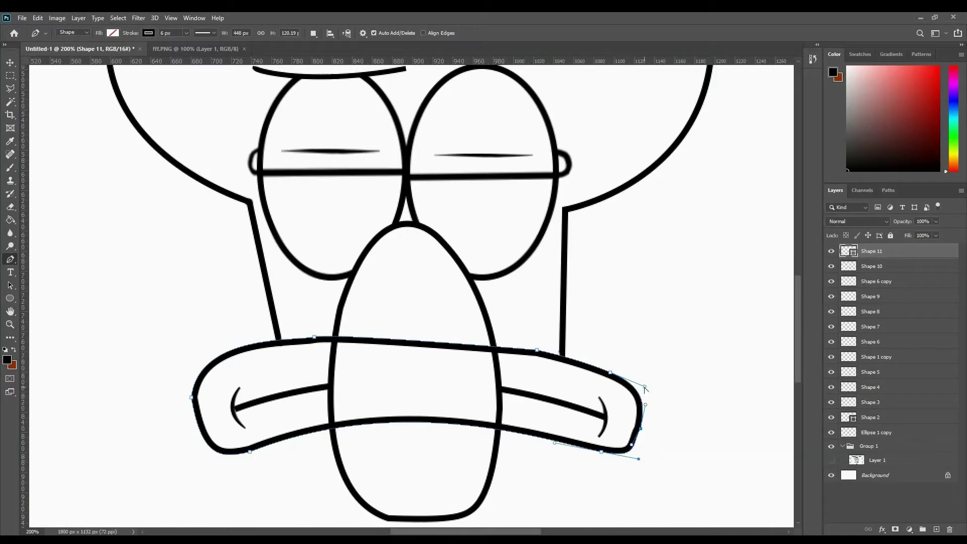
left_click_drag(644, 387, 651, 389)
left_click_drag(643, 432, 644, 433)
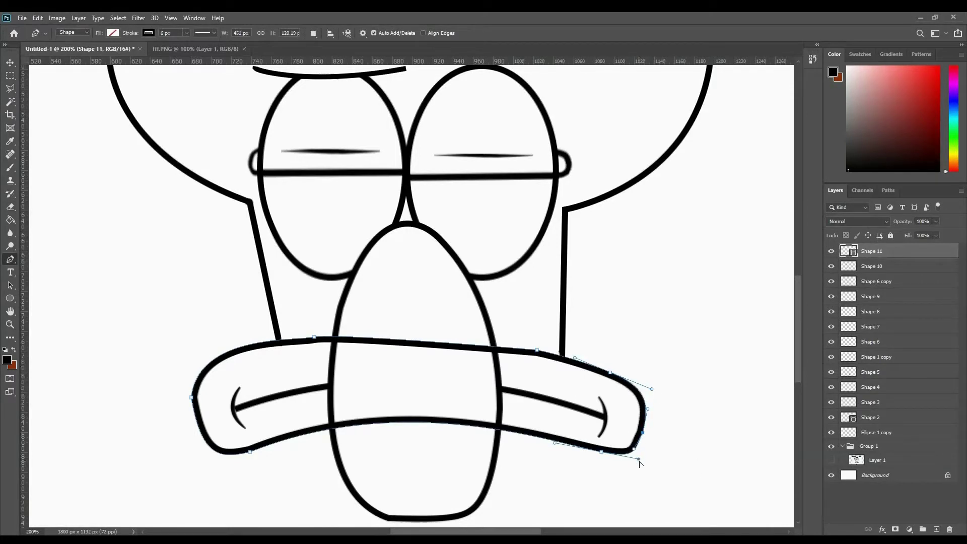
left_click_drag(652, 390, 653, 388)
mouse_move(555, 443)
left_mouse_down()
mouse_move(632, 461)
mouse_move(642, 427)
left_mouse_up()
key("ctrl+z")
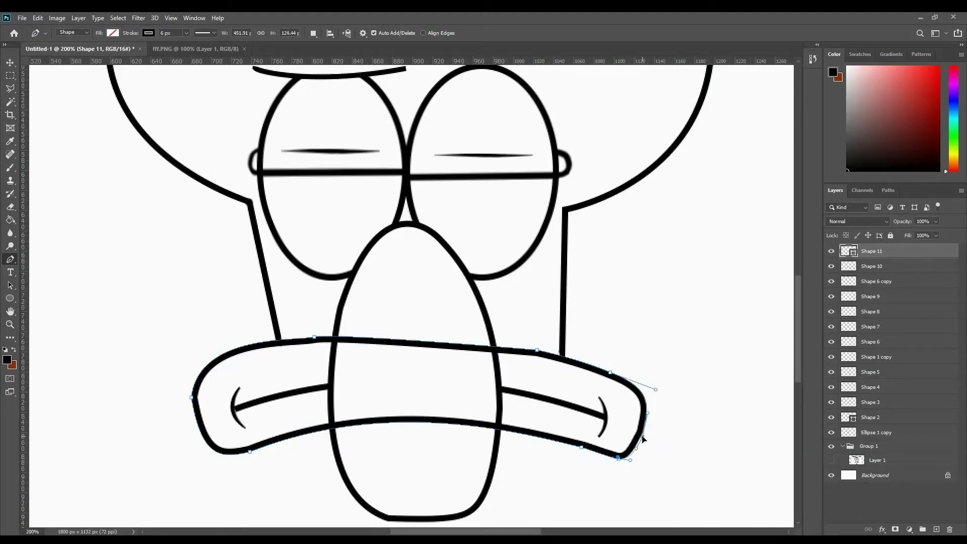
Reshape the mouth's left end and tweak the lower-right corner.
left_click_drag(368, 377, 432, 361)
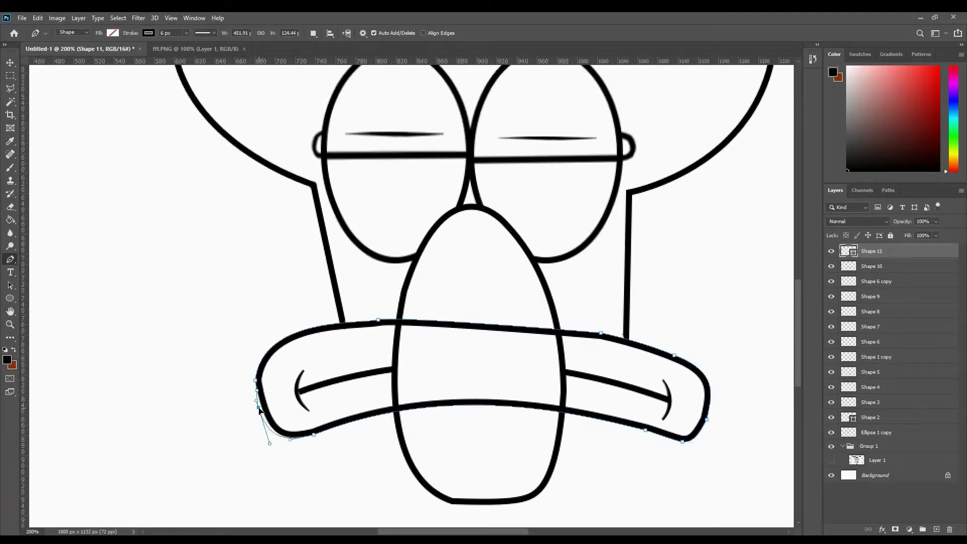
left_click(293, 438)
left_click_drag(269, 443, 264, 324)
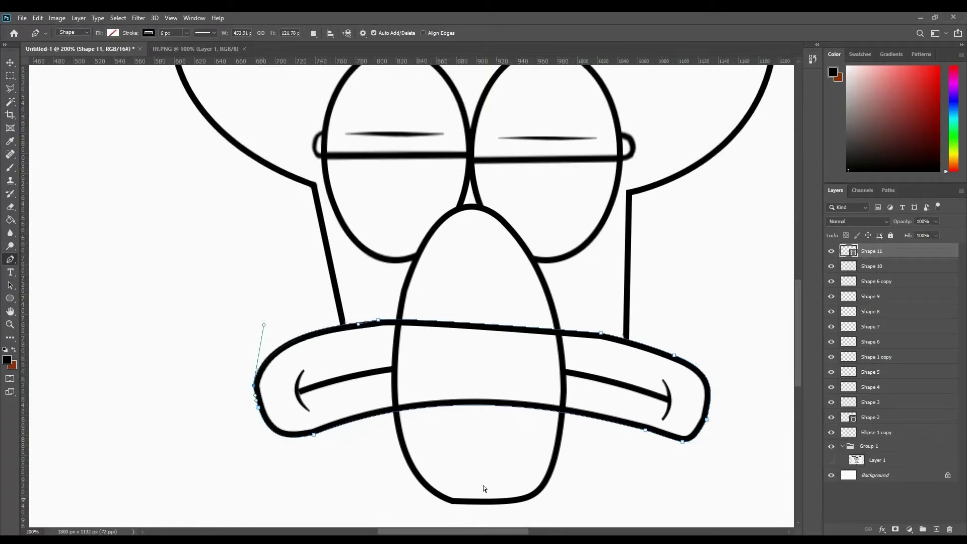
left_click(274, 354)
left_click_drag(681, 445, 682, 447)
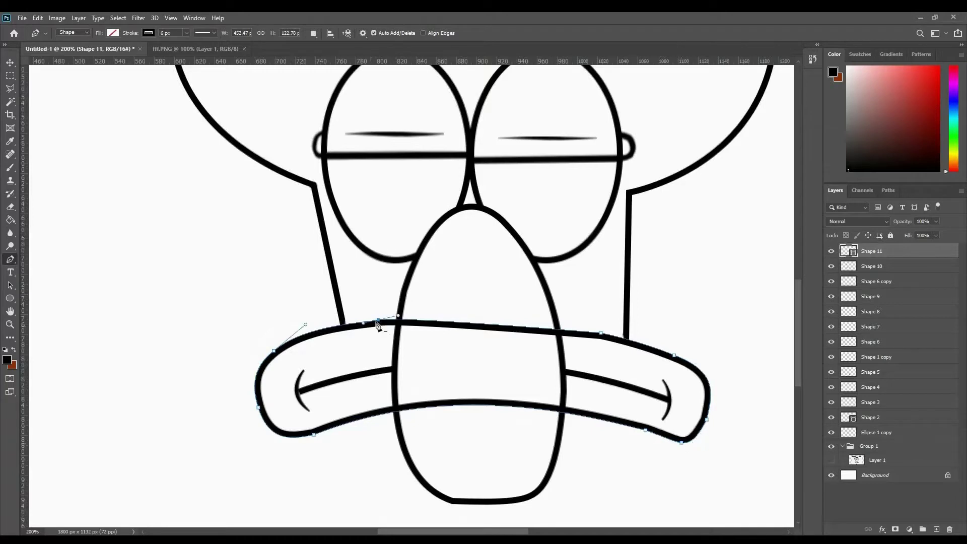
Rasterize the mouth shape and erase the lip lines crossing the nose.
key("e")
left_click(398, 322)
key("Return")
mouse_move(403, 322)
left_mouse_down()
mouse_move(425, 324)
mouse_move(529, 410)
mouse_move(457, 408)
left_mouse_up()
With a size 28 eraser, erase the arm's top line beside the nose.
key("ctrl+plus")
right_click(622, 276)
left_click_drag(664, 335, 655, 335)
key("Return")
left_click_drag(509, 333, 476, 319)
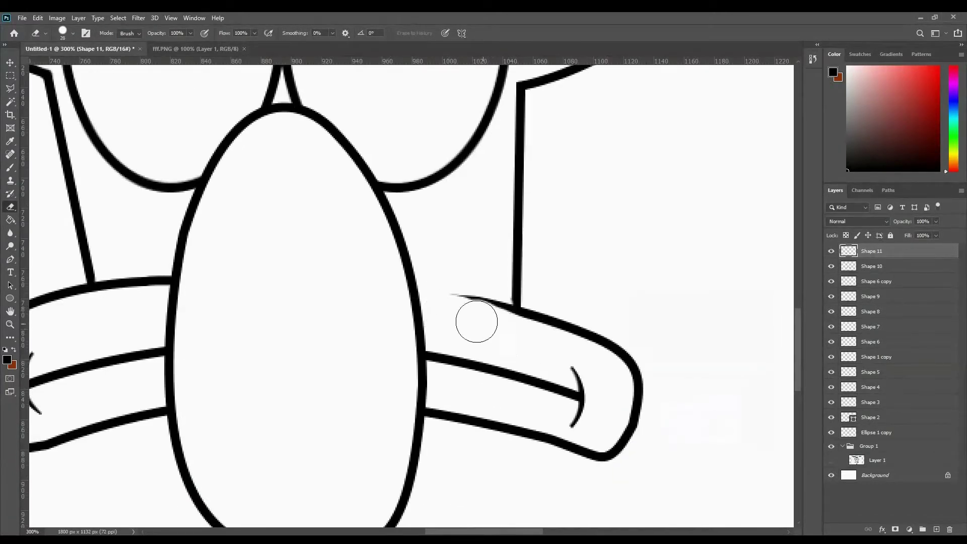
scroll(466, 321, "left", 5)
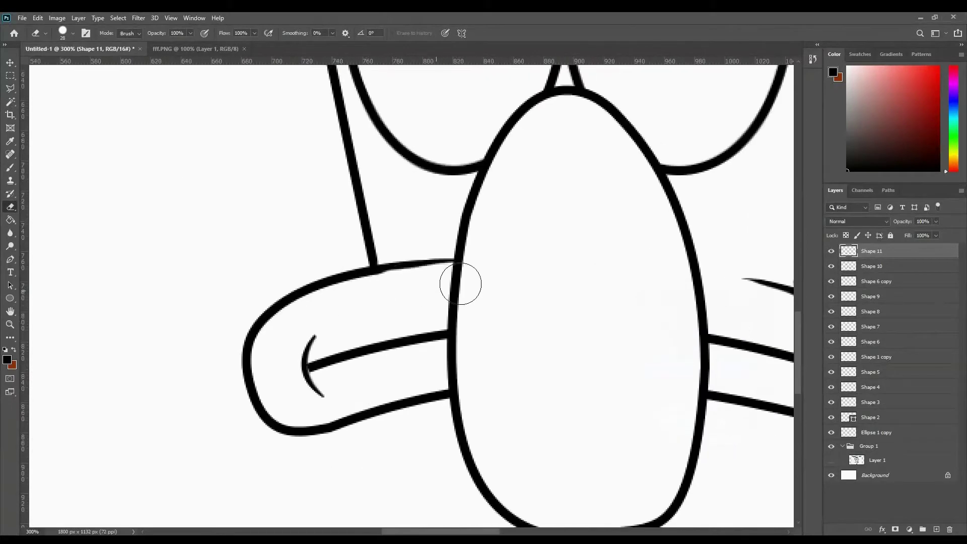
With a size 15 eraser, trim the left arm's top line at the nose.
key("ctrl+plus")
key("ctrl+plus")
right_click(501, 297)
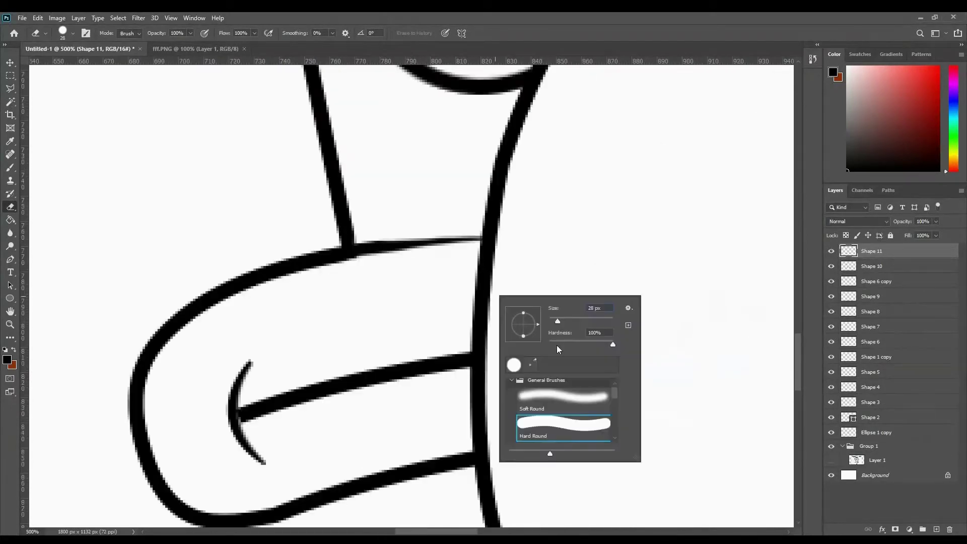
left_click_drag(556, 345, 552, 345)
key("Return")
left_click_drag(383, 260, 451, 254)
key("ctrl+0")
scroll(569, 337, "up", 5)
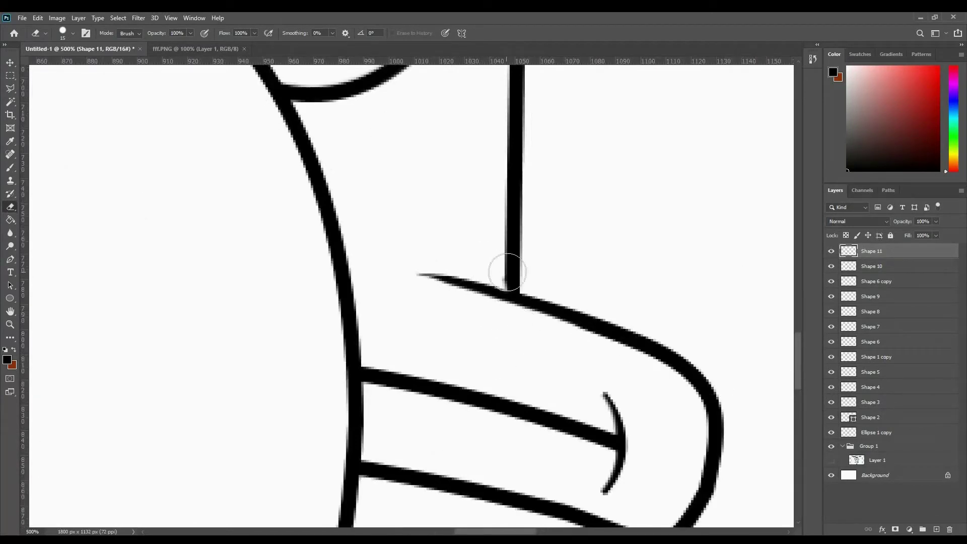
Merge Shape 10 into Shape 11.
key("alt+bracketleft")
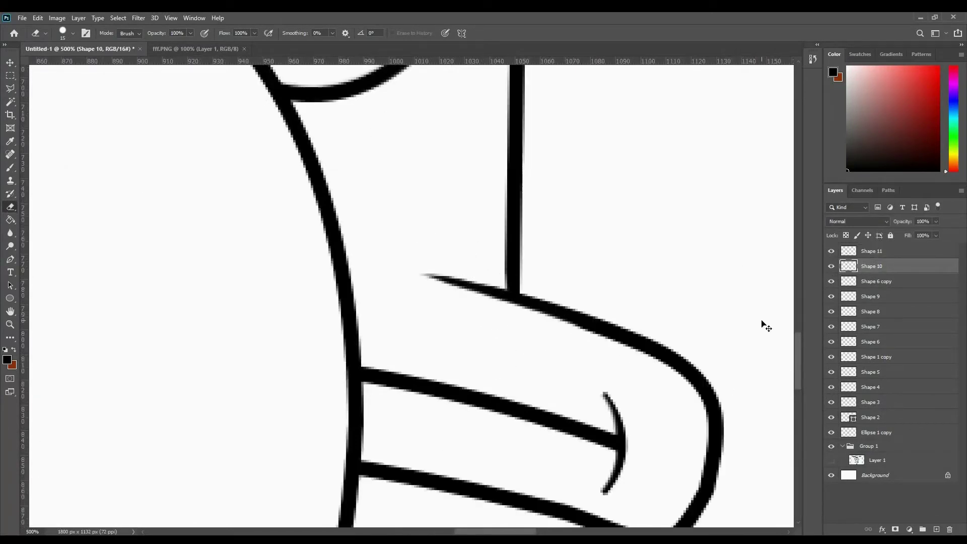
key("ctrl+1")
key("v")
left_click(871, 251, "shift")
right_click(887, 254)
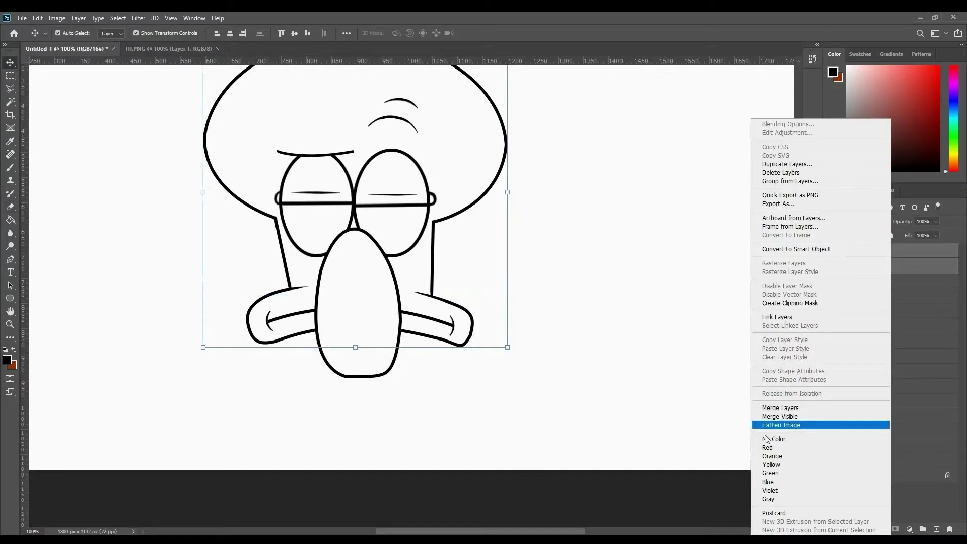
left_click(806, 424)
Warp the Shape 1 copy glasses bar into a new curve.
key("ctrl+plus")
key("ctrl+plus")
key("ctrl+plus")
key("e")
right_click(528, 235)
key("Escape")
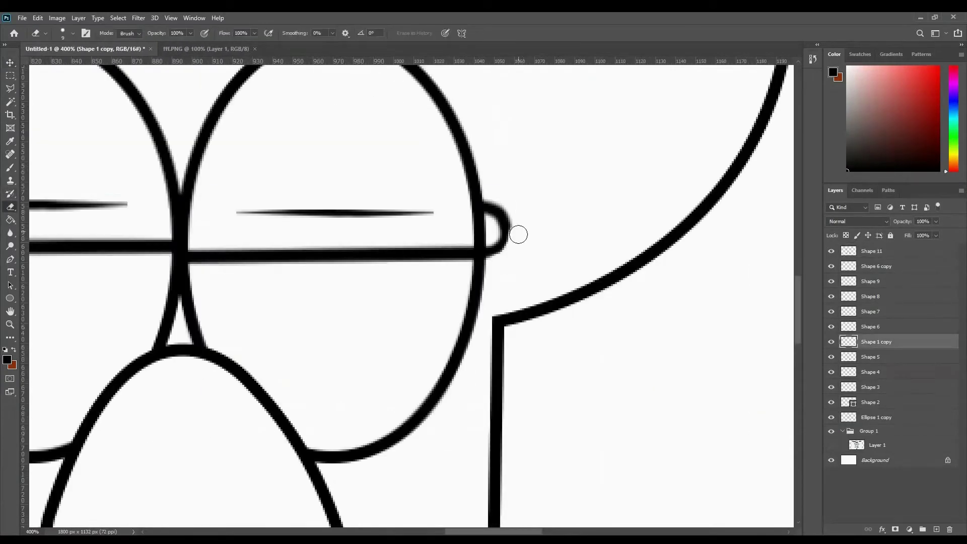
key("ctrl+t")
right_click(561, 281)
left_click(454, 323)
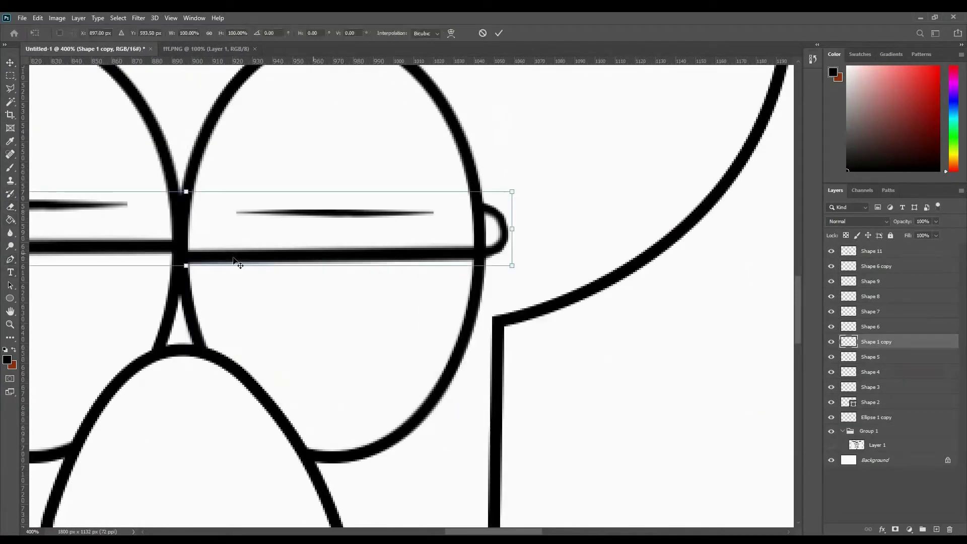
key("Return")
key("ctrl+minus")
key("ctrl+minus")
key("ctrl+minus")
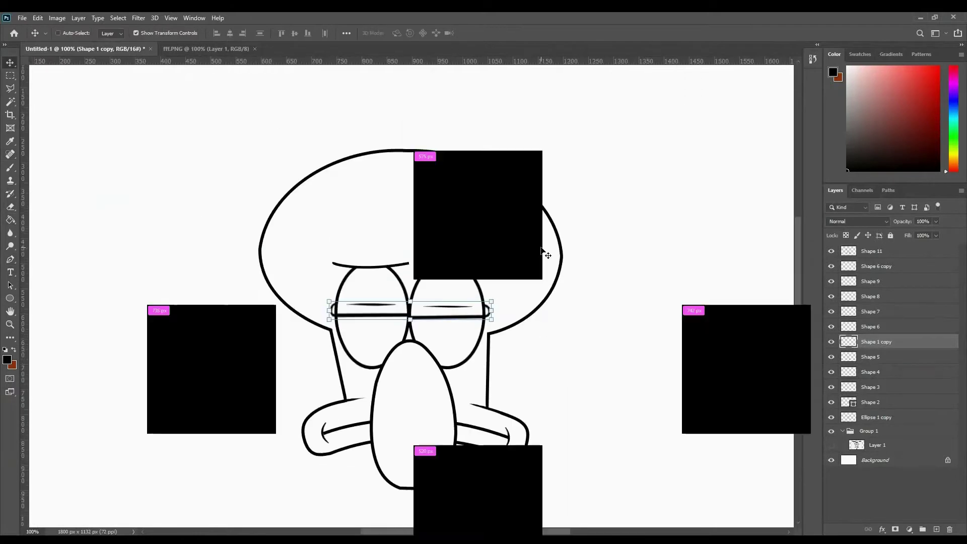
Draw a small closed brown-stroked rectangle below the glasses bar.
key("u")
left_click(81, 33)
left_click(211, 52)
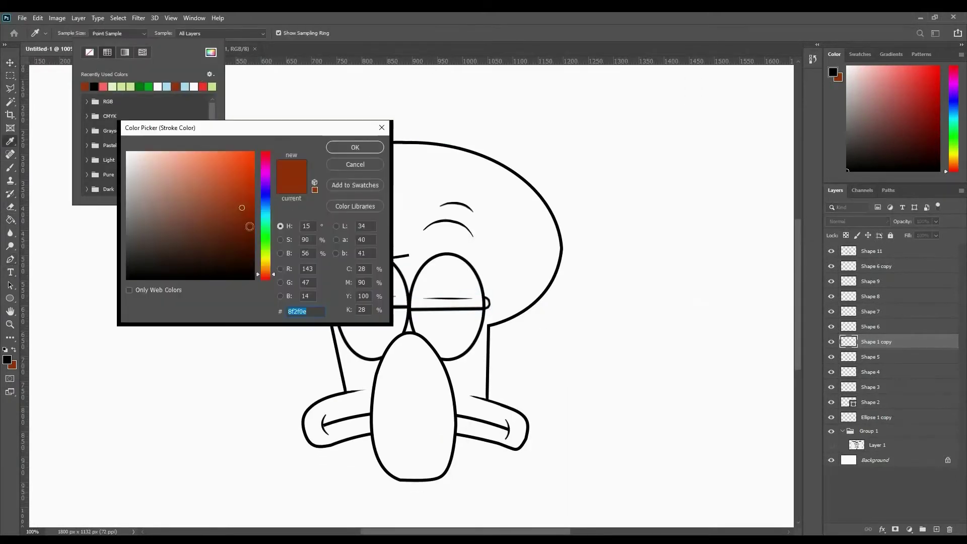
left_click(348, 147)
left_click(437, 311)
left_click(439, 329)
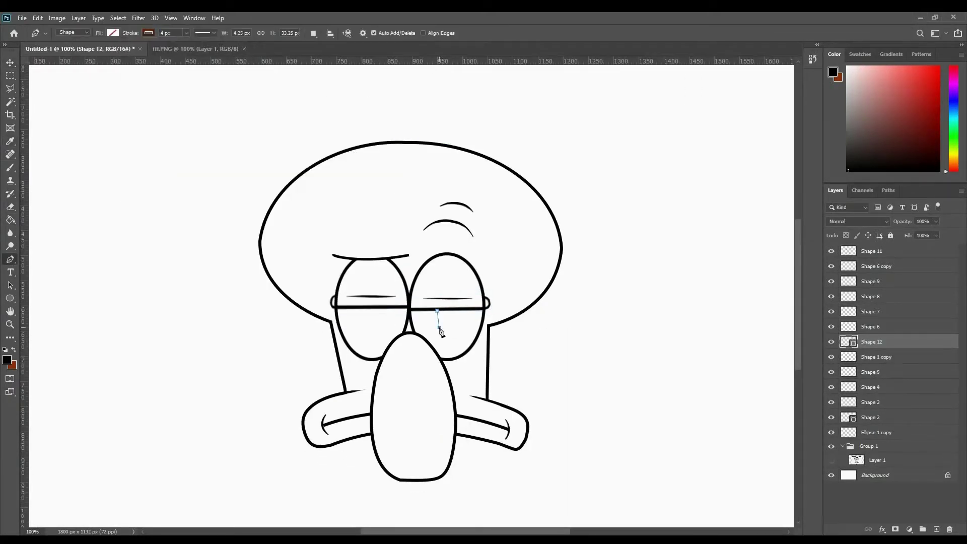
left_click(437, 311)
Darken the rectangle's stroke and adjust its anchors to straighten and widen it.
key("v")
key("ctrl+plus")
key("ctrl+plus")
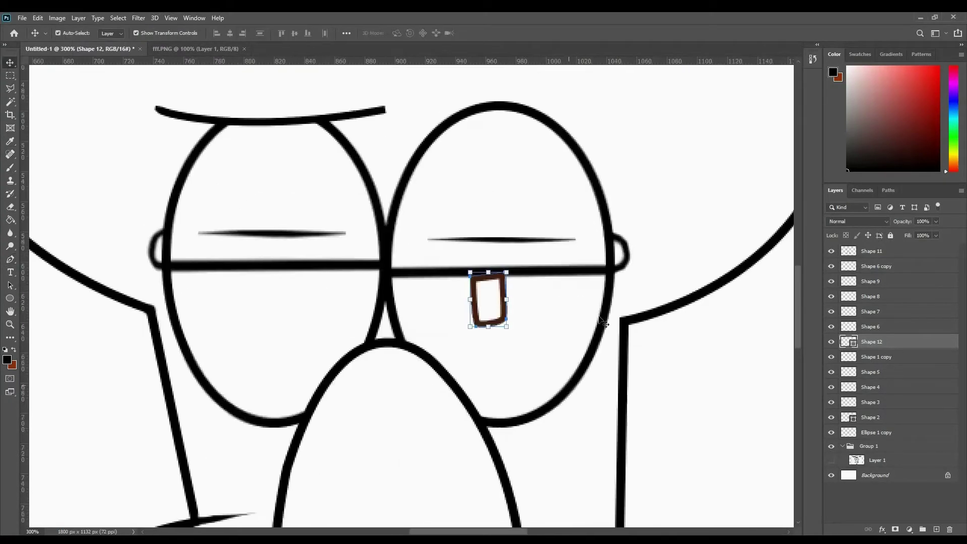
left_click(10, 259)
left_click(149, 32)
left_click(211, 52)
left_click(352, 146)
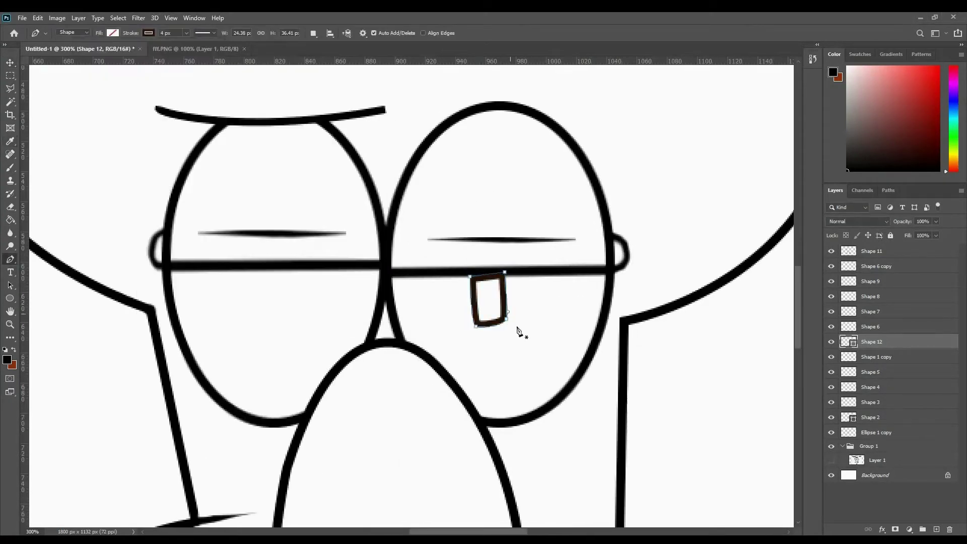
left_click_drag(504, 272, 500, 275)
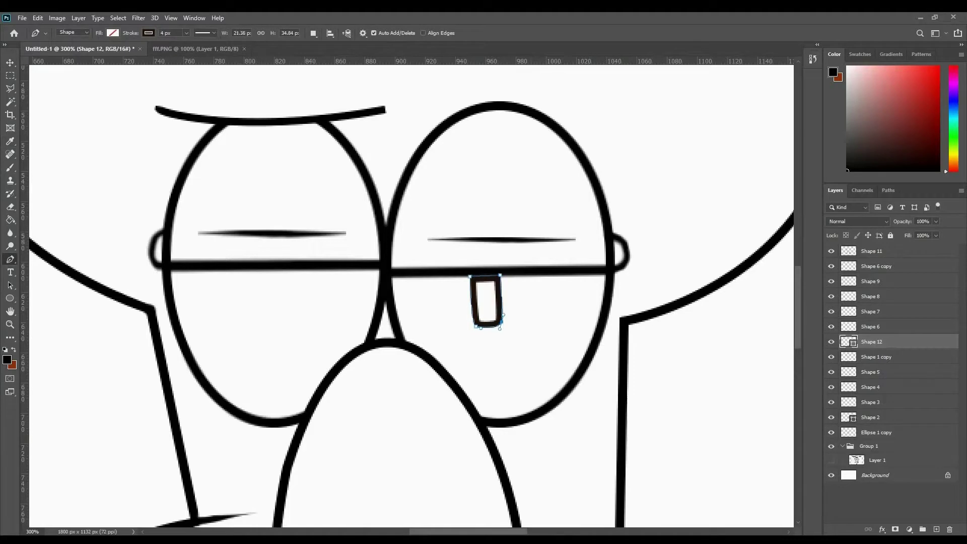
left_click_drag(476, 326, 473, 325)
left_click(11, 208)
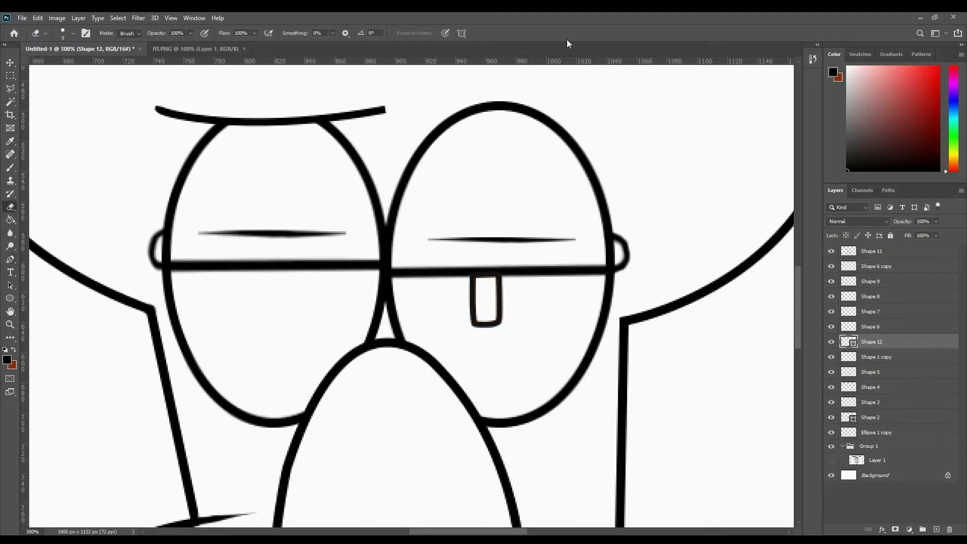
key("p")
left_click_drag(506, 311, 504, 310)
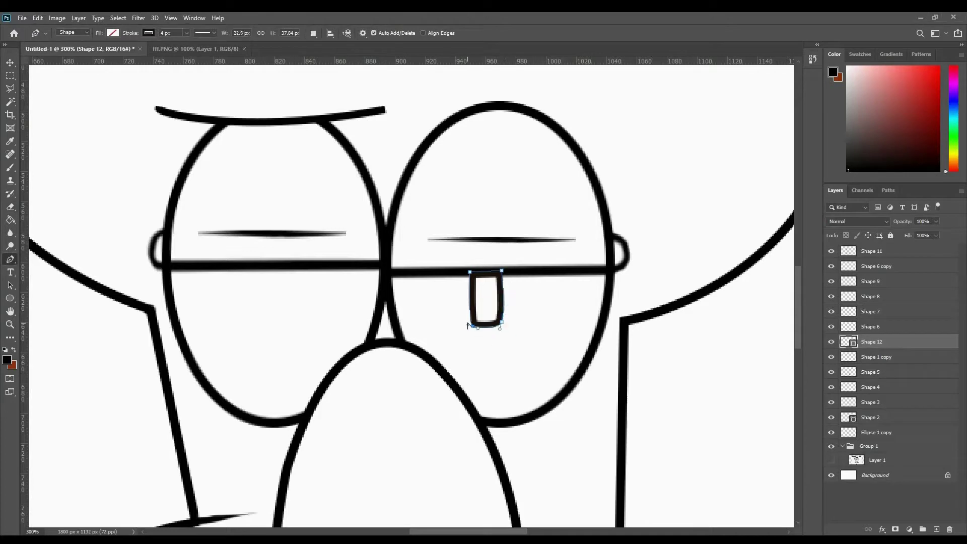
key("e")
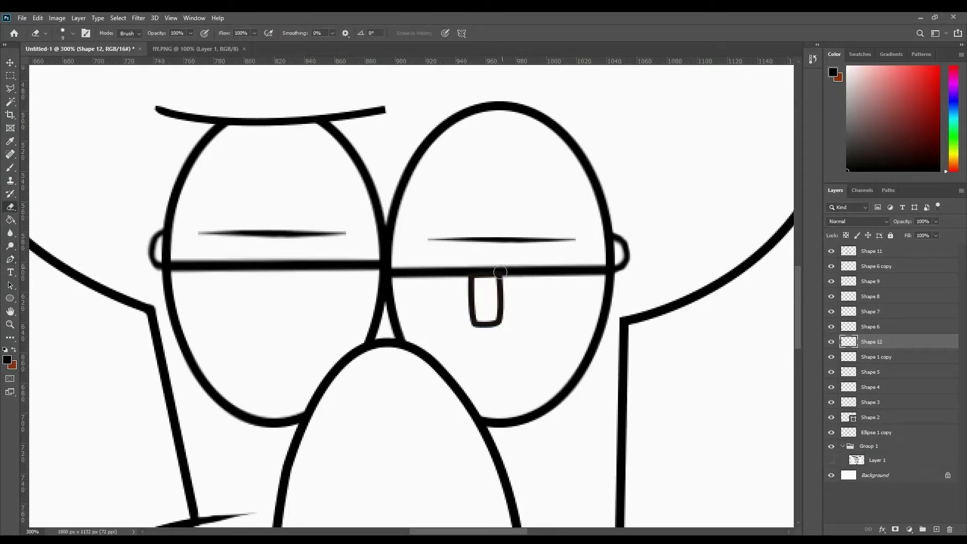
Copy the rectangle into the left lens, then narrow and warp the copy.
left_click(11, 63)
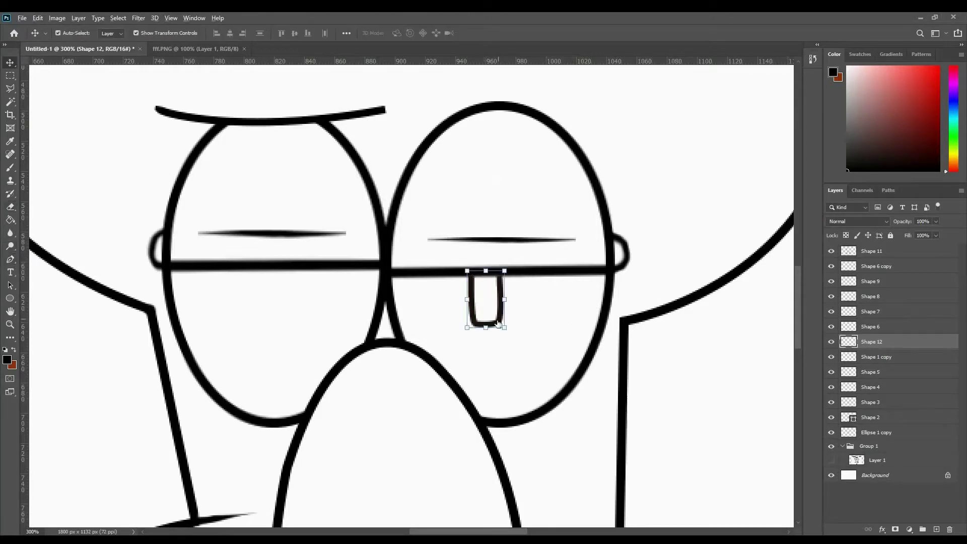
left_click_drag(497, 322, 295, 316)
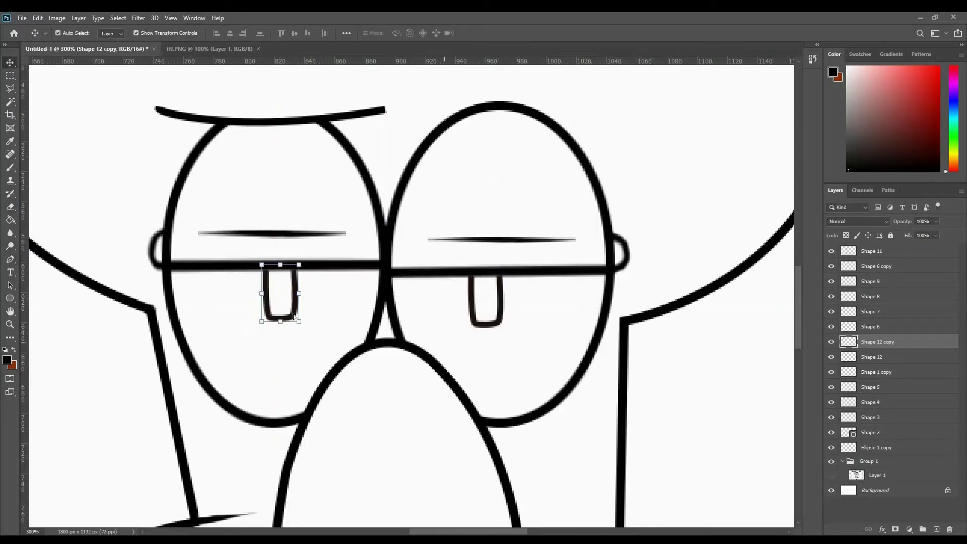
key("Right")
key("Right")
key("Right")
key("Right")
key("Right")
key("Right")
left_click_drag(278, 292, 280, 325)
left_click(451, 33)
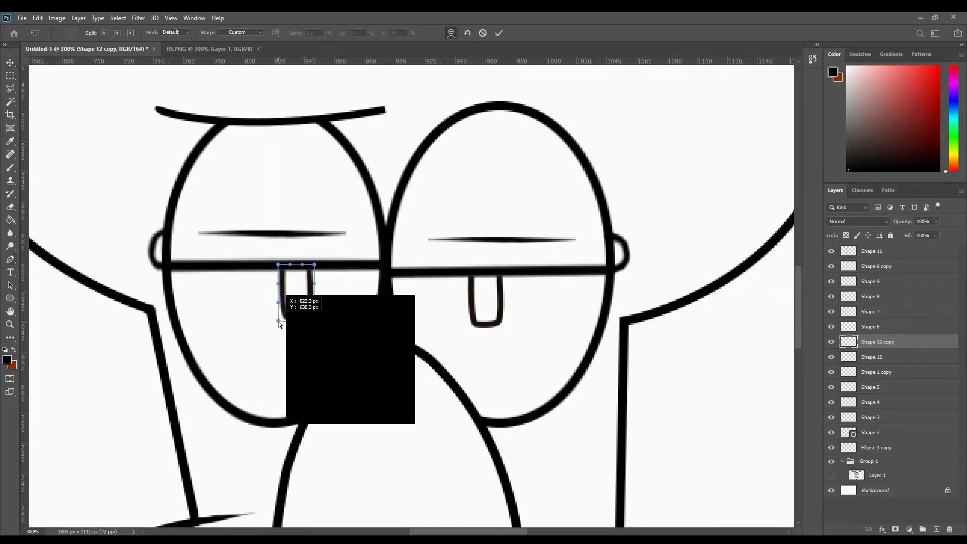
key("Return")
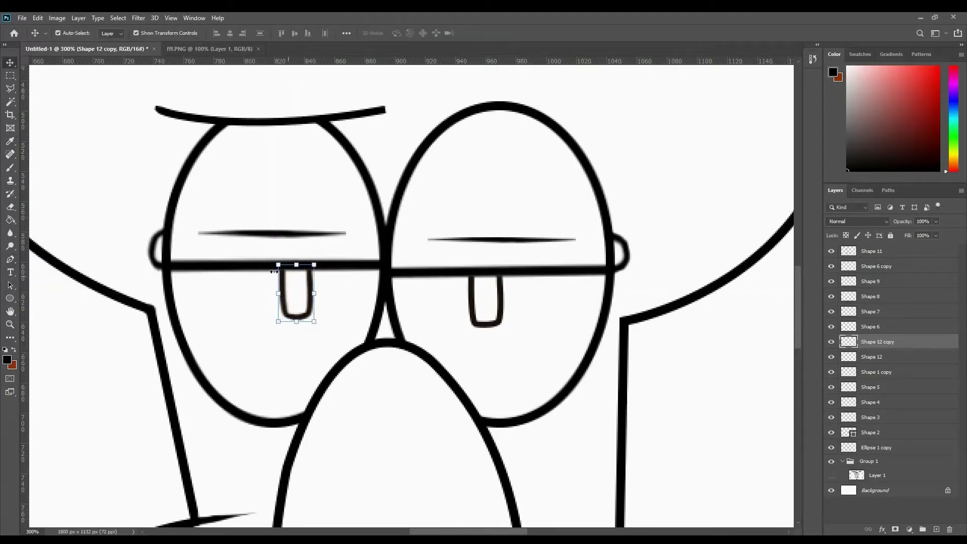
right_click(322, 317)
key("Escape")
Pen-draw a narrow black-stroked neck shape just below the nose.
key("ctrl+minus")
key("ctrl+minus")
key("ctrl+minus")
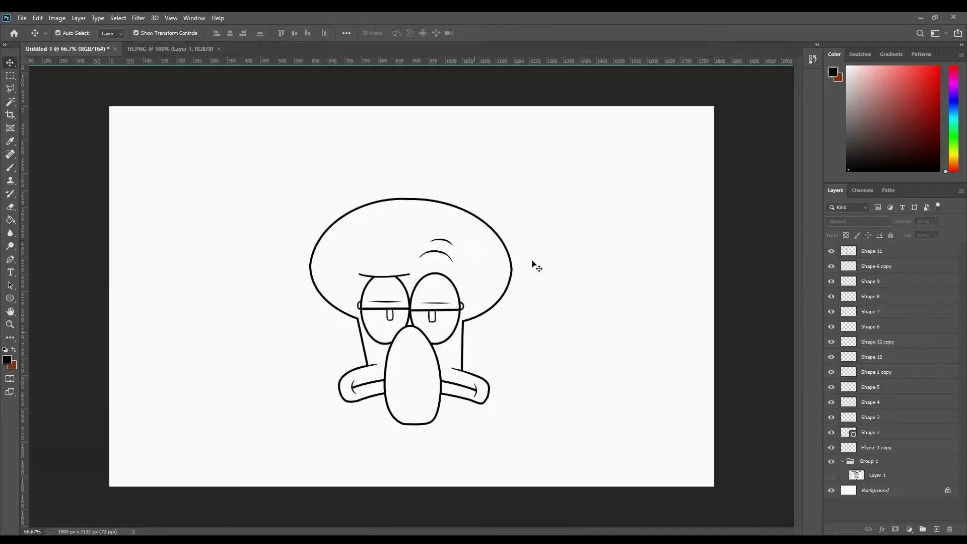
key("p")
left_click(154, 33)
left_click(86, 82)
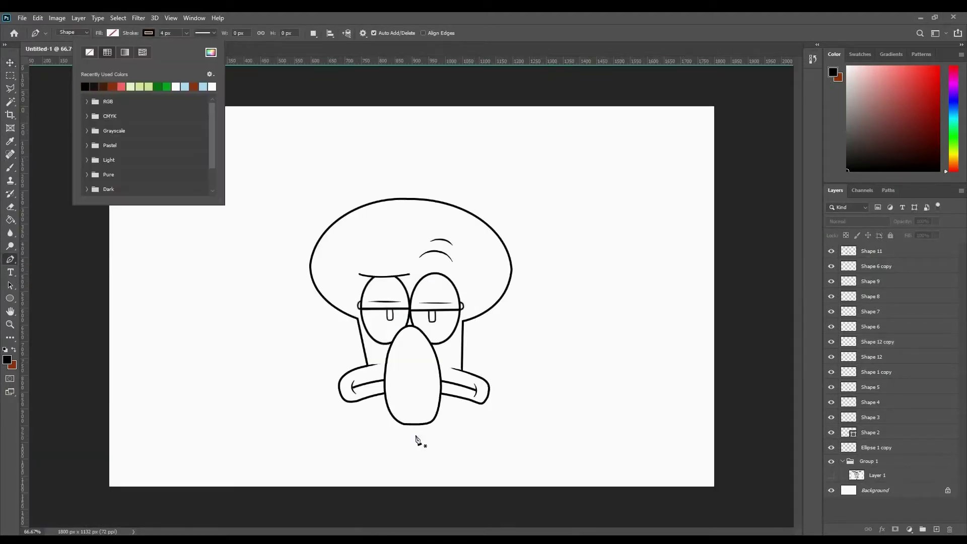
left_click(403, 425)
left_click(405, 469)
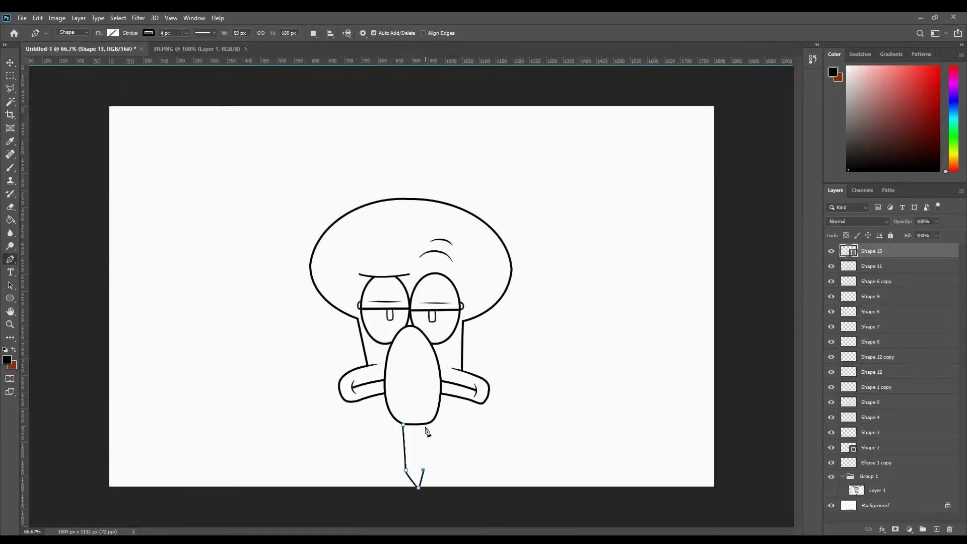
key("ctrl+plus")
key("ctrl+plus")
scroll(388, 348, "down", 5)
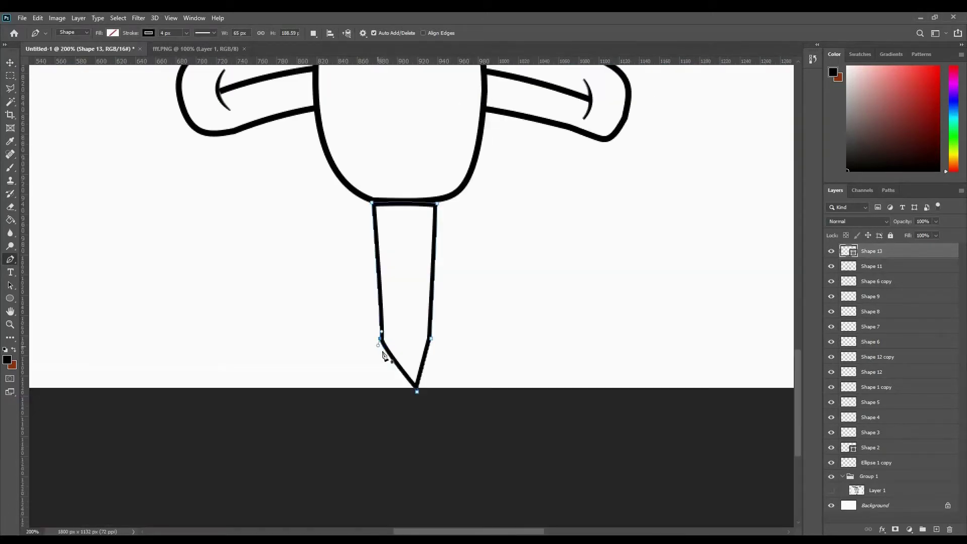
Rasterize the neck shape to erase its top joint.
key("e")
left_click(380, 200)
key("Return")
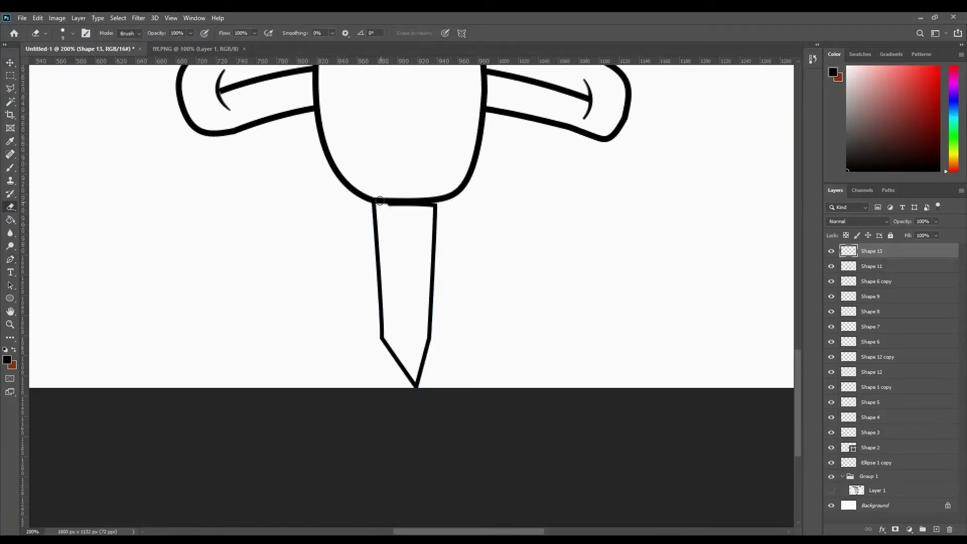
key("b")
key("ctrl+minus")
key("ctrl+minus")
key("ctrl+minus")
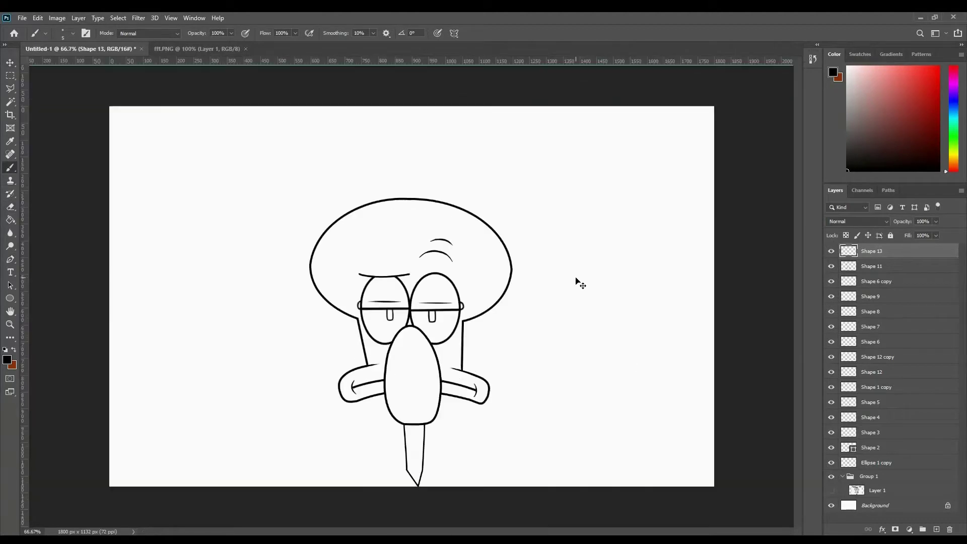
Warp the neck into a pointed chin shape.
left_click(10, 259)
key("ctrl+t")
right_click(431, 448)
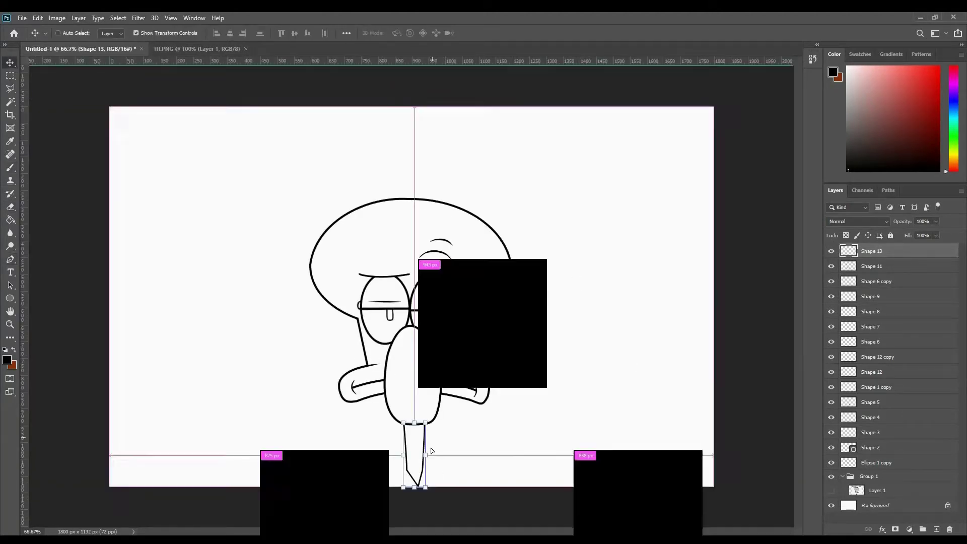
left_click(453, 348)
key("Return")
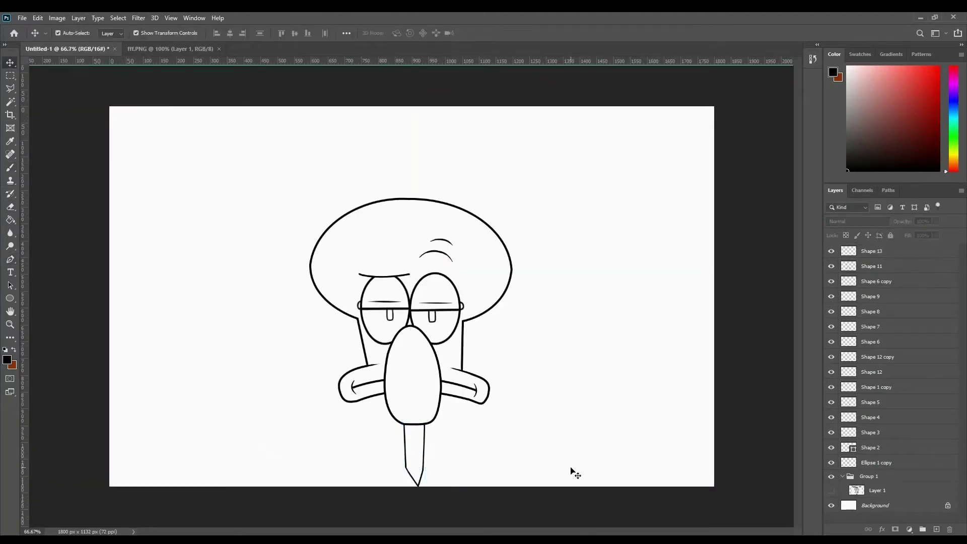
Group the face's shape layers into Group 2 with a new Layer 2 above.
left_click(876, 463, "shift")
key("ctrl+g")
left_click(936, 530)
Pen-draw a new curved outline around the neck's base.
left_click(11, 259)
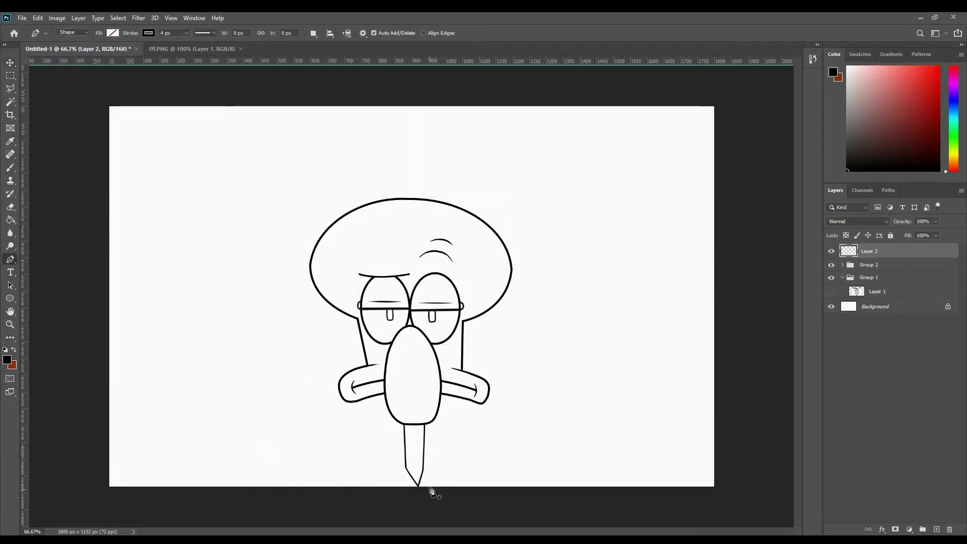
left_click(430, 488)
left_click(423, 472)
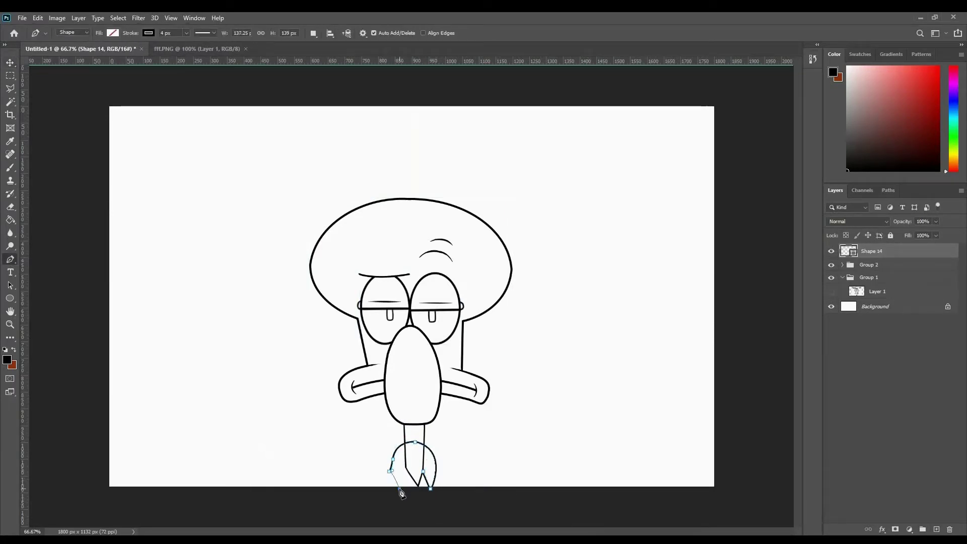
left_click_drag(400, 489, 445, 486)
key("ctrl+plus")
key("ctrl+plus")
scroll(524, 390, "down", 5)
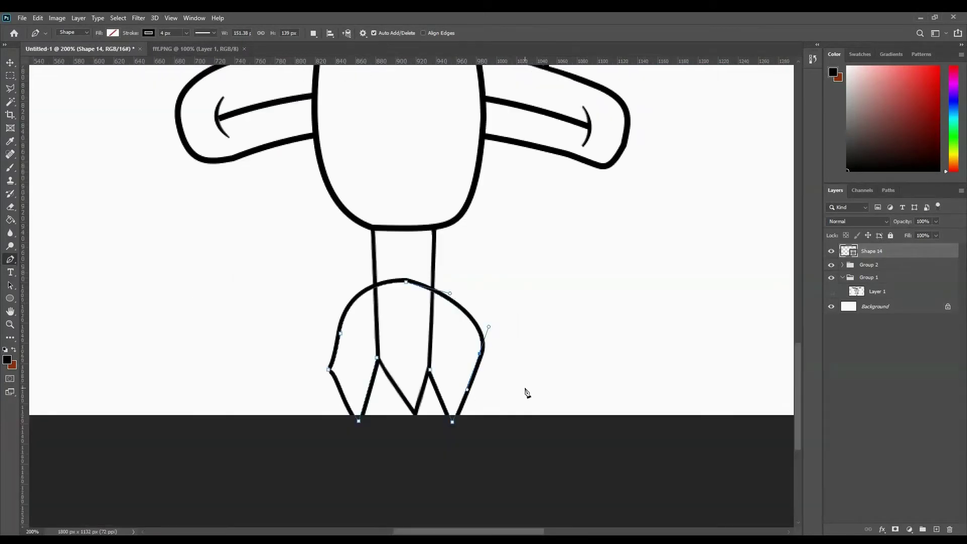
Reshape the tentacle outline's bulges and corners into smooth arcs, removing an extra point.
key("Escape")
key("v")
key("p")
left_click_drag(491, 342, 475, 393)
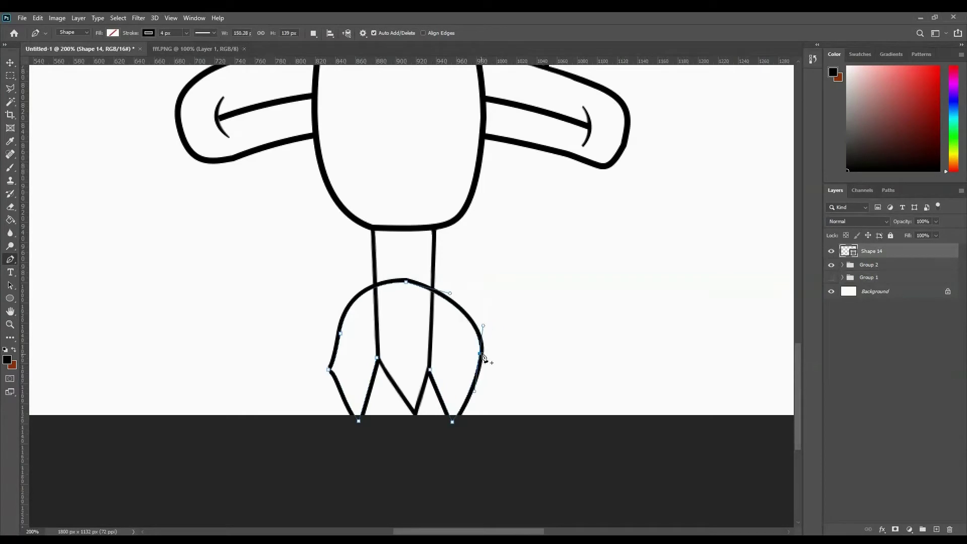
left_click_drag(449, 293, 447, 277)
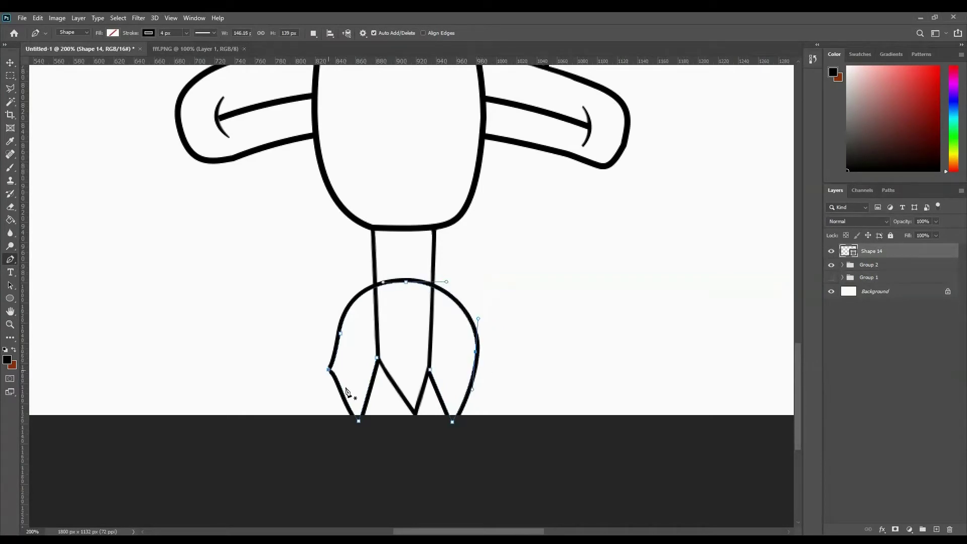
left_click_drag(335, 367, 343, 321)
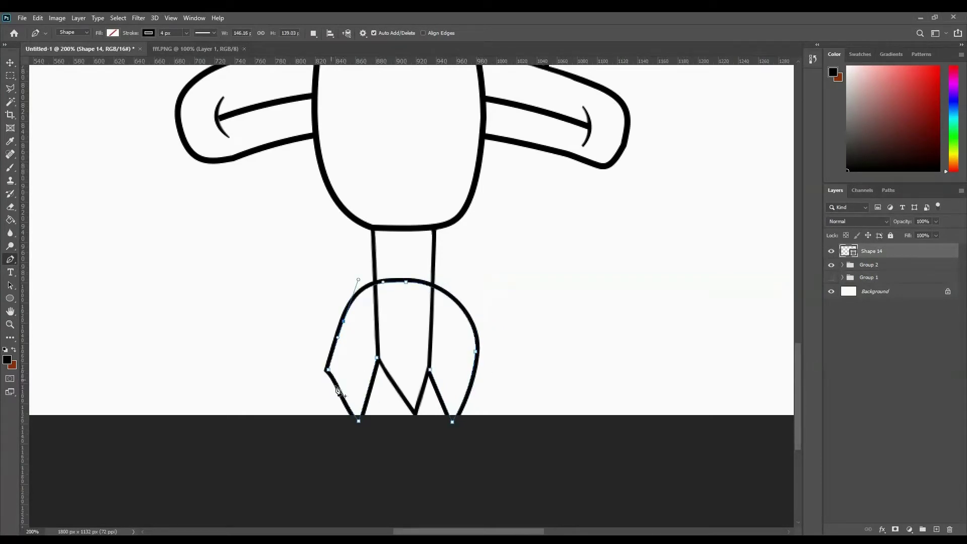
key("ctrl+plus")
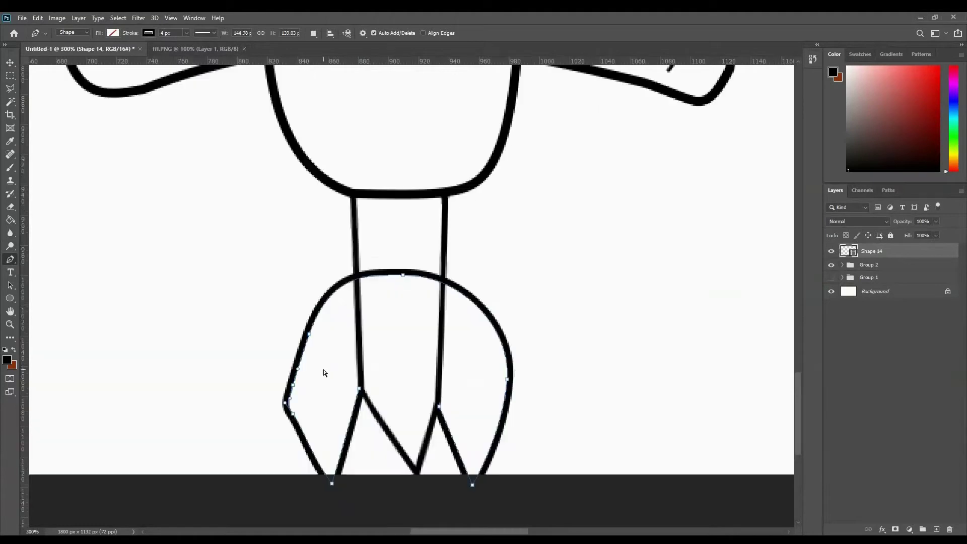
mouse_move(298, 427)
left_mouse_down()
mouse_move(293, 388)
mouse_move(295, 415)
left_mouse_up()
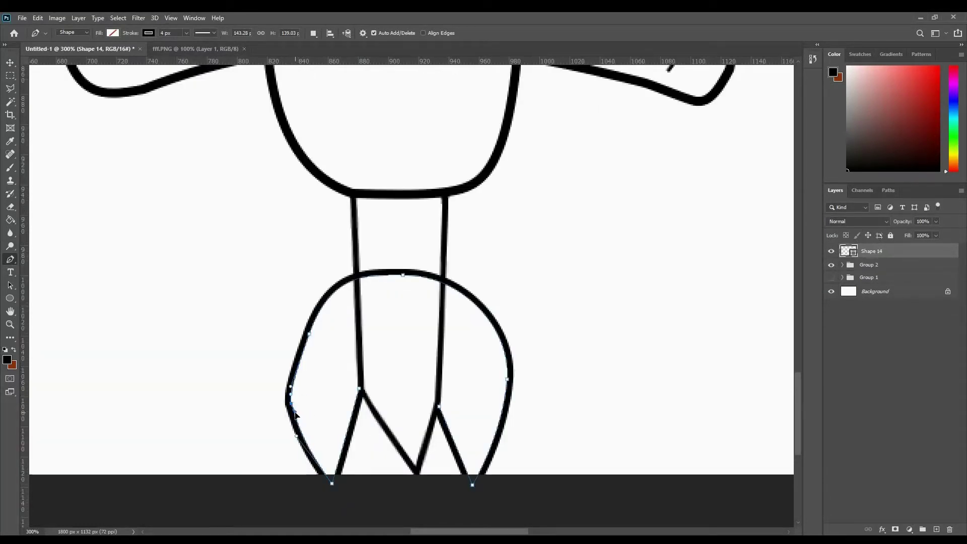
left_click(309, 334)
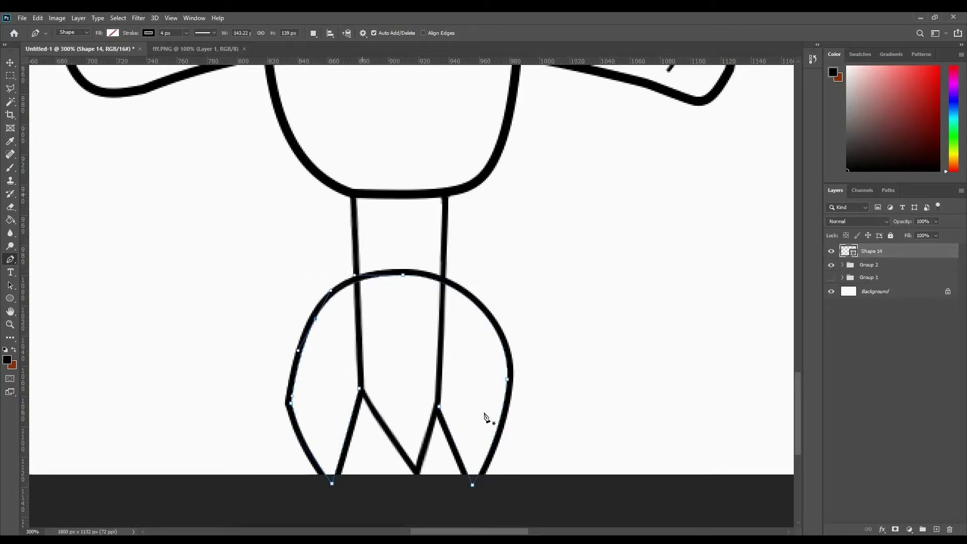
Erase the arc running through the neck.
key("e")
left_click_drag(361, 275, 443, 275)
key("ctrl+0")
key("v")
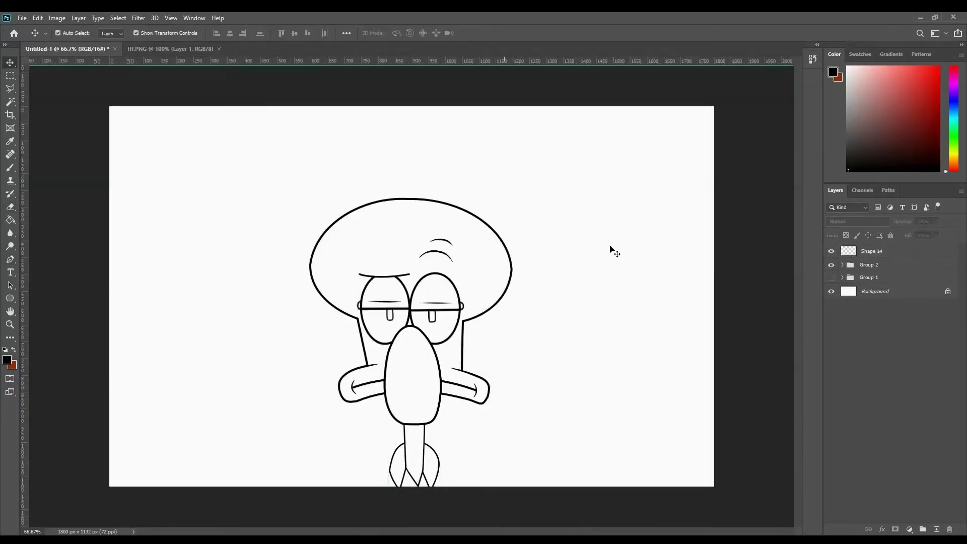
key("ctrl+plus")
key("ctrl+plus")
left_click_drag(608, 274, 574, 290)
Shorten and warp the Shape 14 tentacle outline, then commit the transform.
left_click(482, 346)
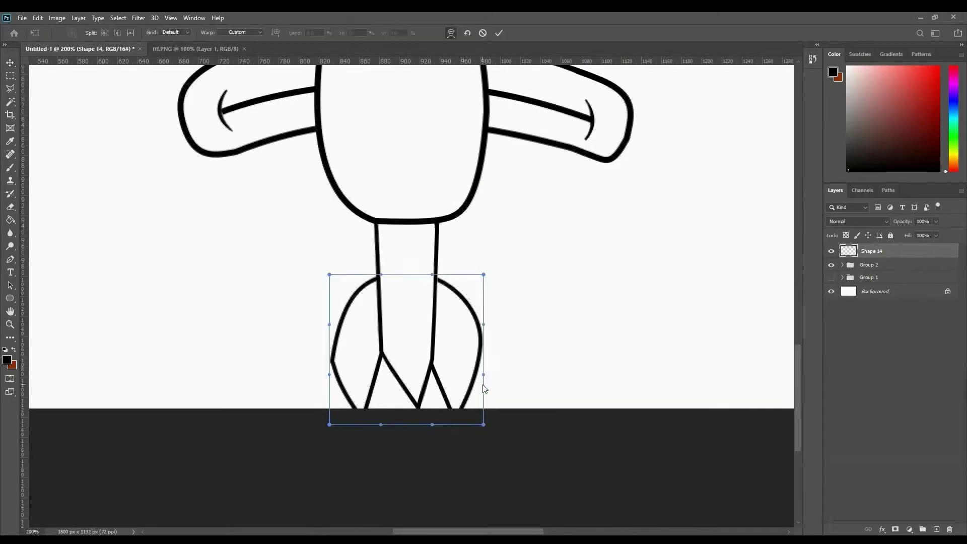
left_click_drag(406, 272, 406, 280)
right_click(464, 322)
left_click(504, 389)
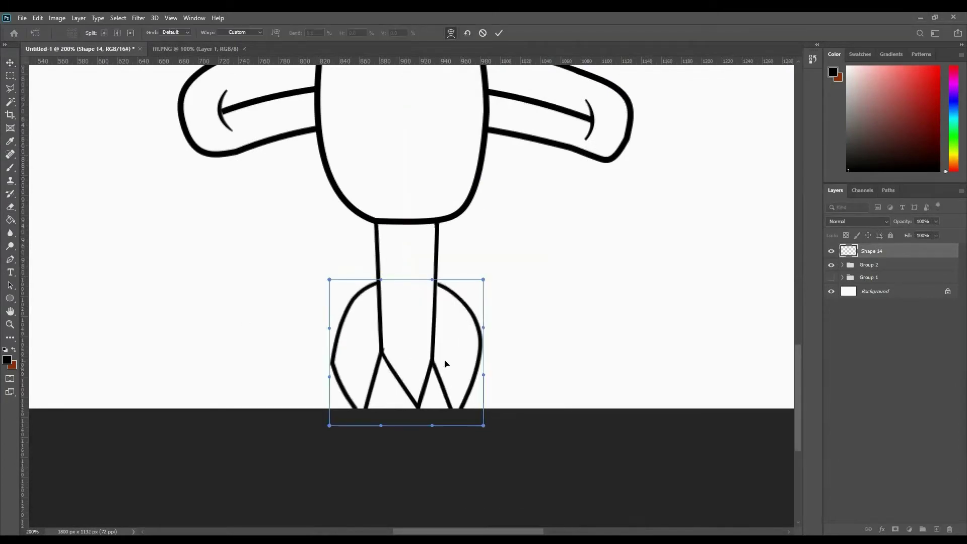
key("Return")
key("ctrl+t")
left_click_drag(406, 280, 406, 283)
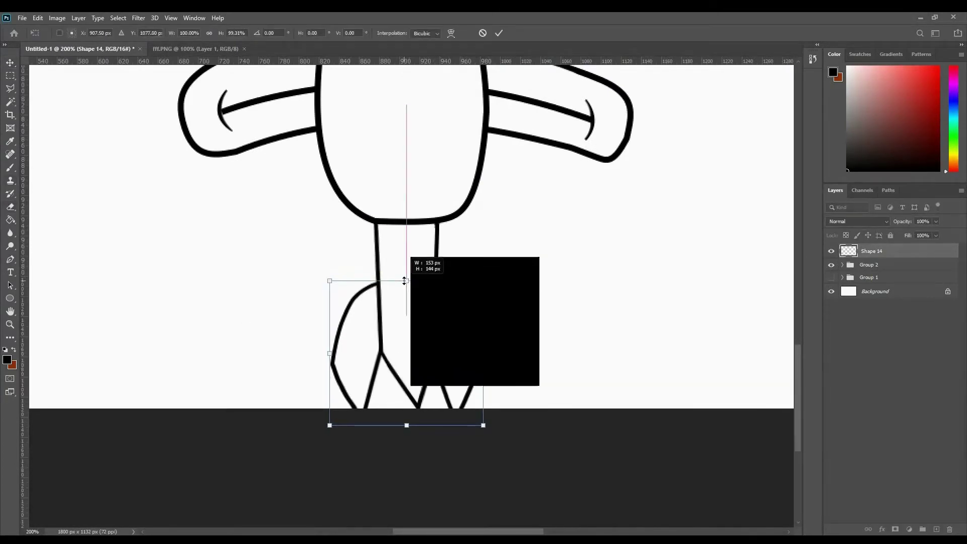
right_click(362, 328)
left_click(393, 401)
left_click_drag(483, 425, 483, 427)
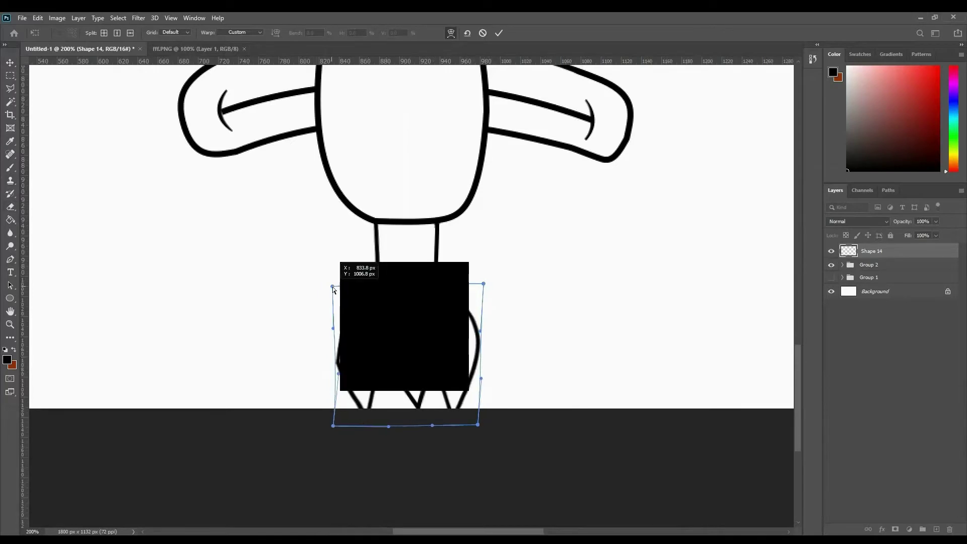
key("Return")
Draw a curved pen outline for the shoulders around the tentacle base.
key("b")
key("e")
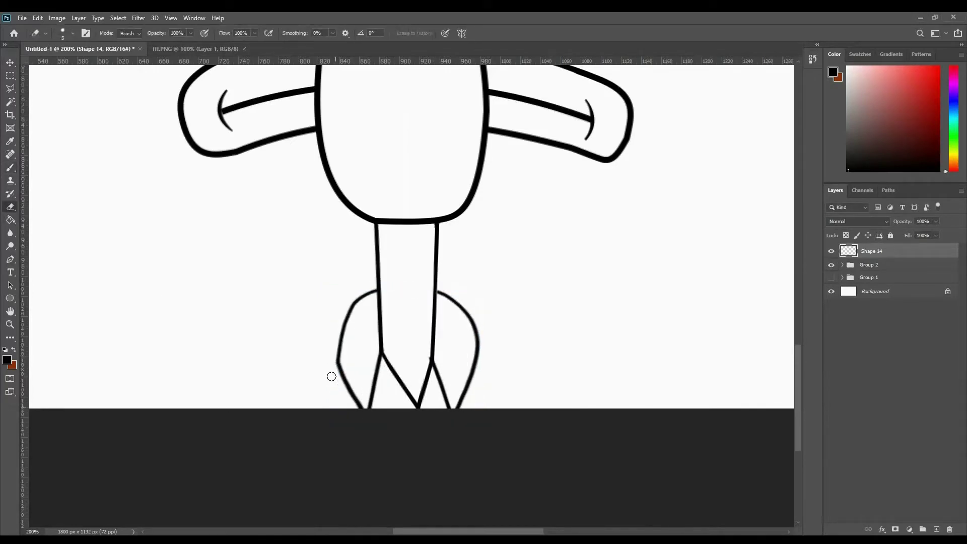
key("p")
left_click(337, 359)
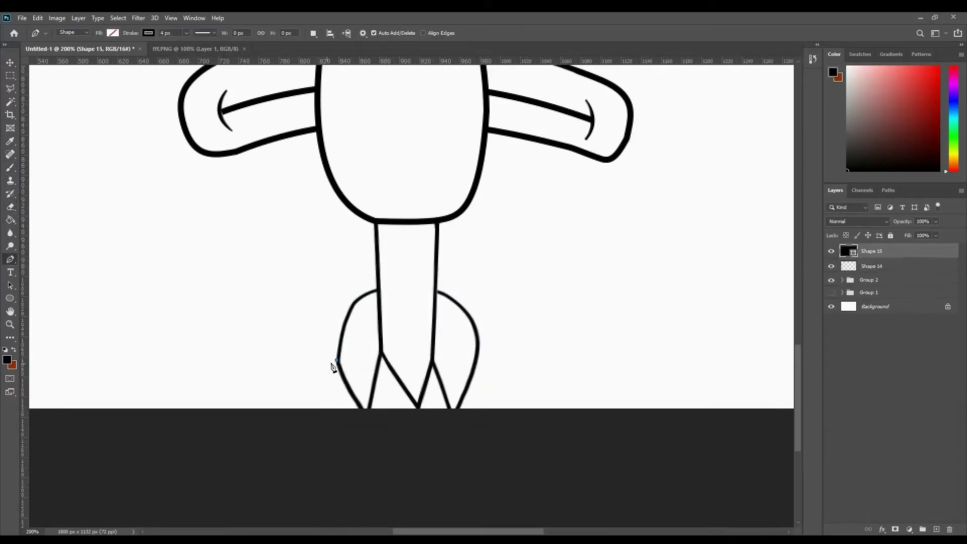
left_click_drag(299, 373, 293, 379)
key("ctrl+z")
left_click(293, 377)
left_click(409, 460)
left_click(520, 450)
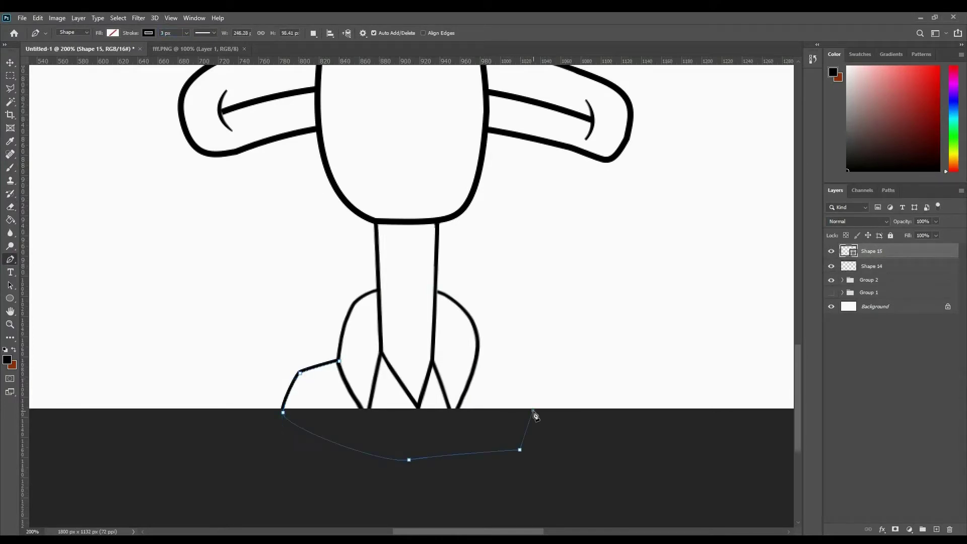
left_click(532, 410)
left_click_drag(477, 357, 441, 355)
Warp the shoulder shape with Free Transform.
key("e")
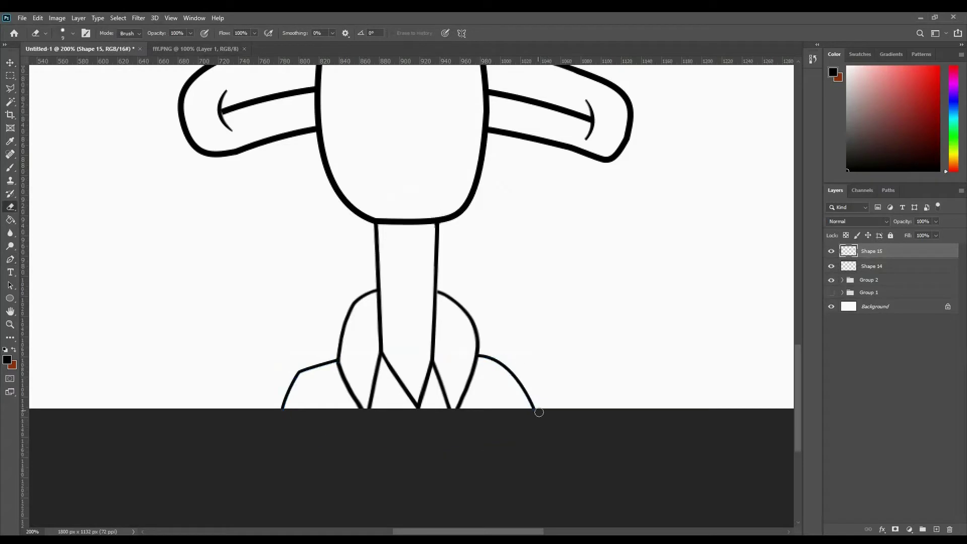
key("ctrl+t")
right_click(544, 336)
left_click(569, 402)
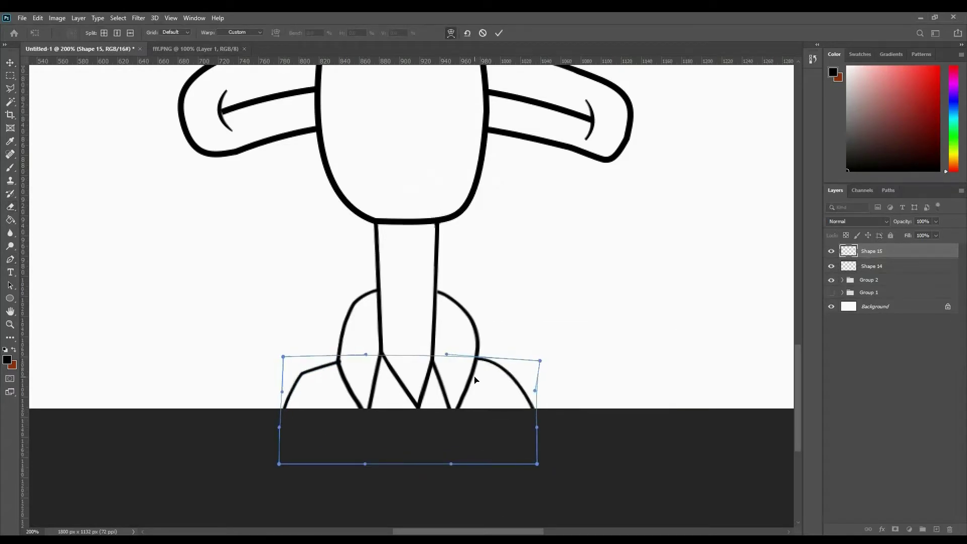
key("b")
Group Shape 14 and Shape 15 into Group 3 and add new Layer 2.
key("ctrl+minus")
key("ctrl+minus")
key("bracketright")
key("bracketright")
key("bracketright")
left_click(194, 182)
left_click(210, 181)
left_click(175, 194)
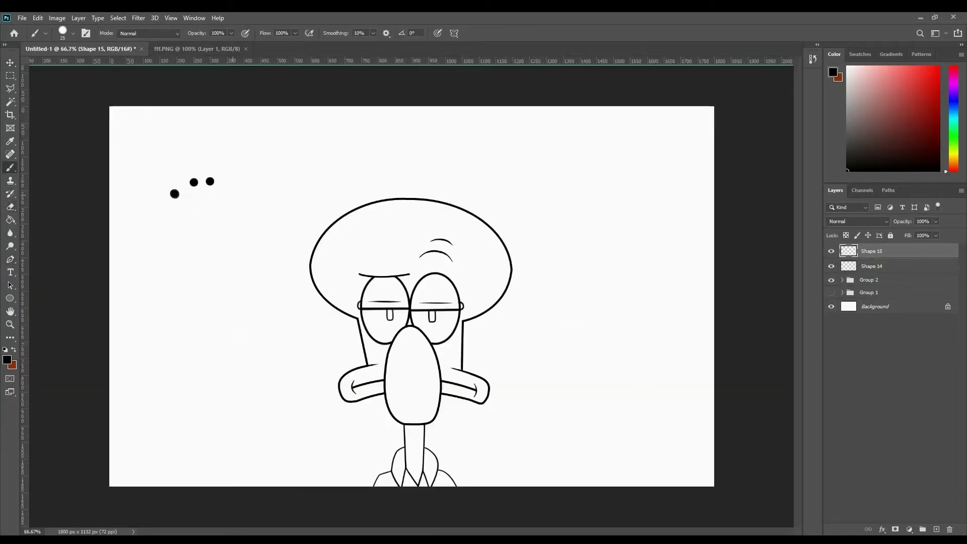
key("ctrl+g")
key("ctrl+shift+alt+n")
Draw the tall, round-topped hat outline above the head as Shape 16.
left_click(10, 259)
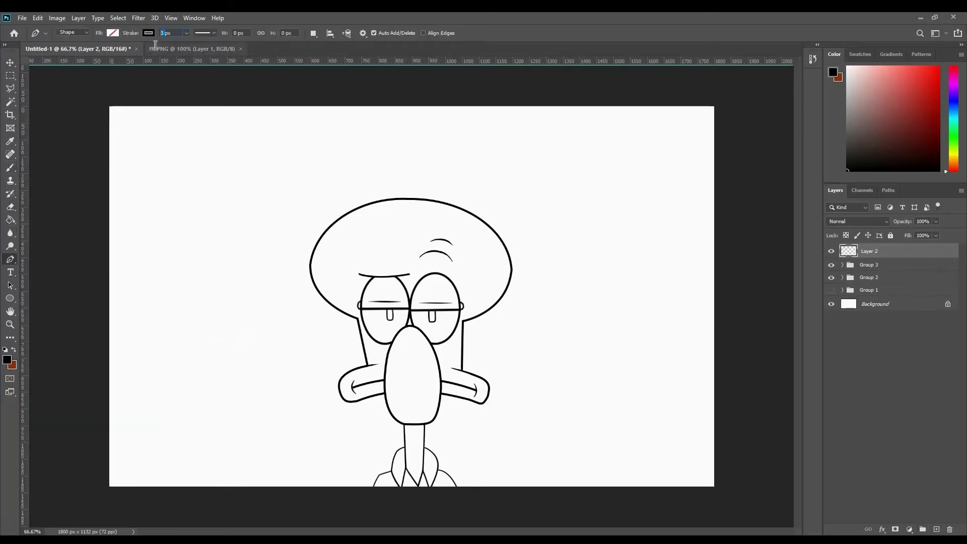
left_click(412, 182)
mouse_move(428, 124)
left_mouse_down()
mouse_move(441, 120)
mouse_move(458, 159)
left_mouse_up()
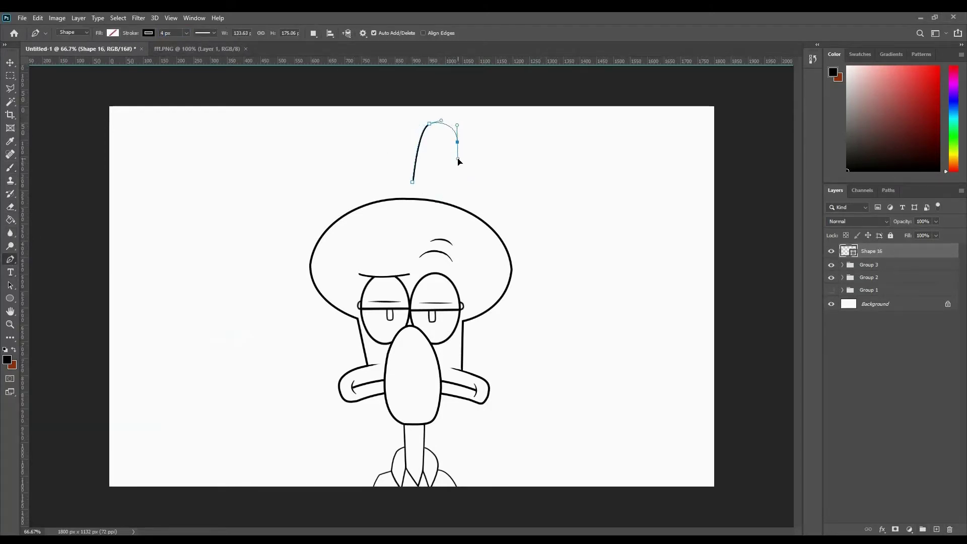
left_click(447, 192)
key("Escape")
key("ctrl+plus")
key("ctrl+plus")
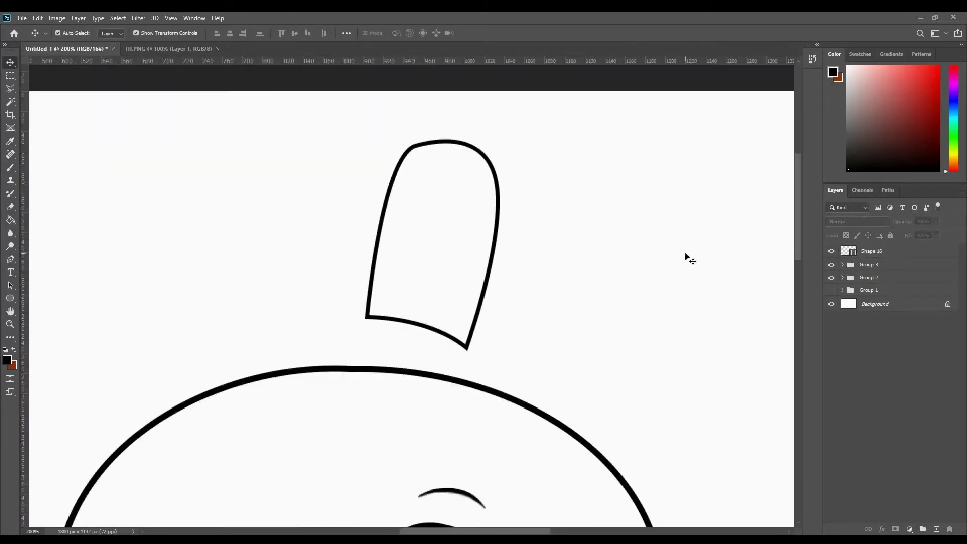
left_click(487, 160)
key("ctrl+z")
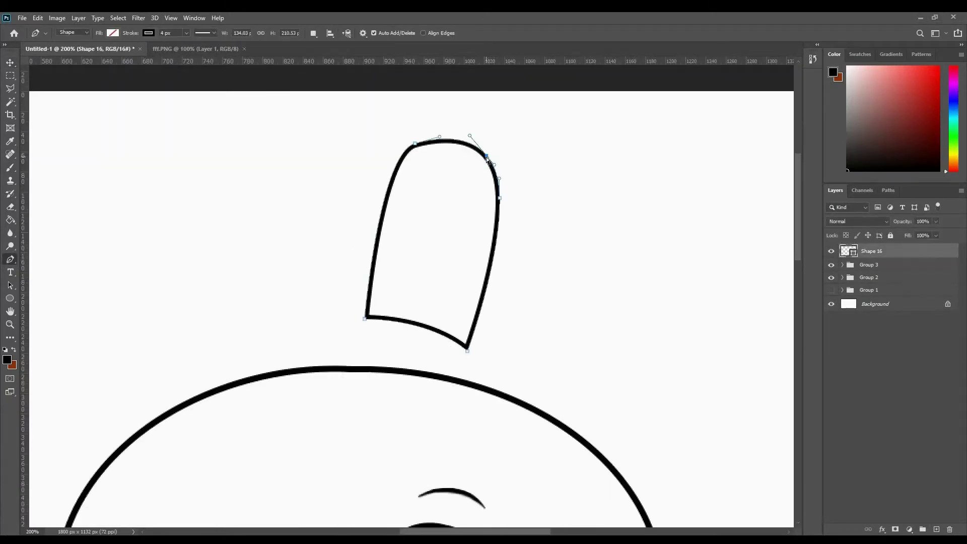
Refine the hat's anchors and handles, rounding its top and bottom corners.
left_click_drag(499, 197, 496, 245)
left_click_drag(467, 351, 462, 355)
left_click_drag(414, 143, 429, 140)
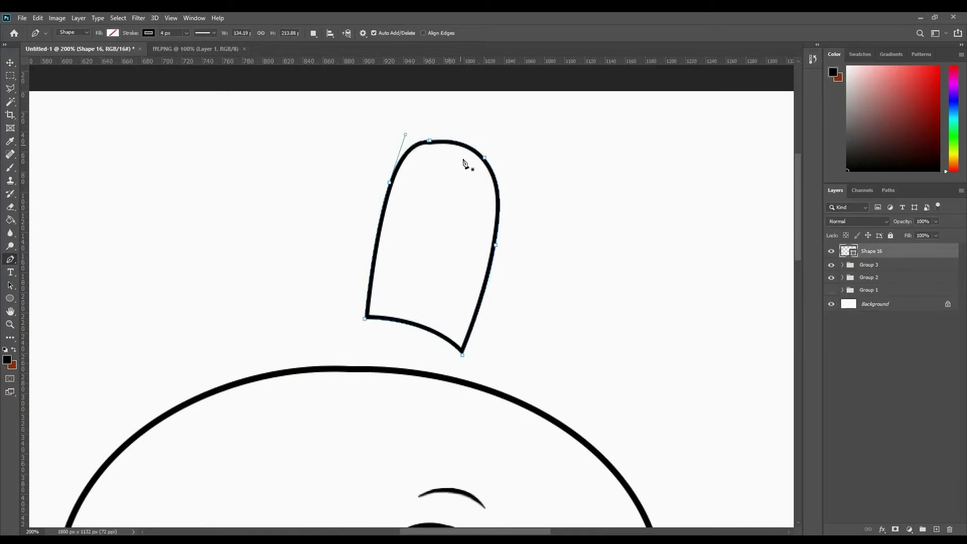
left_click_drag(364, 318, 420, 309)
mouse_move(365, 319)
left_mouse_down()
mouse_move(367, 328)
mouse_move(352, 328)
left_mouse_up()
left_click_drag(496, 247, 496, 220)
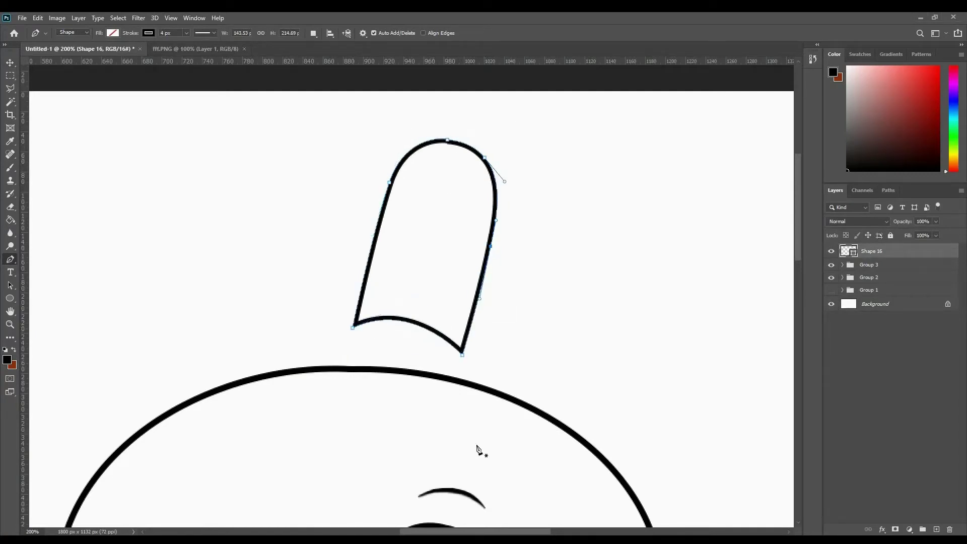
left_click(353, 328, "ctrl")
left_click_drag(355, 323, 371, 324)
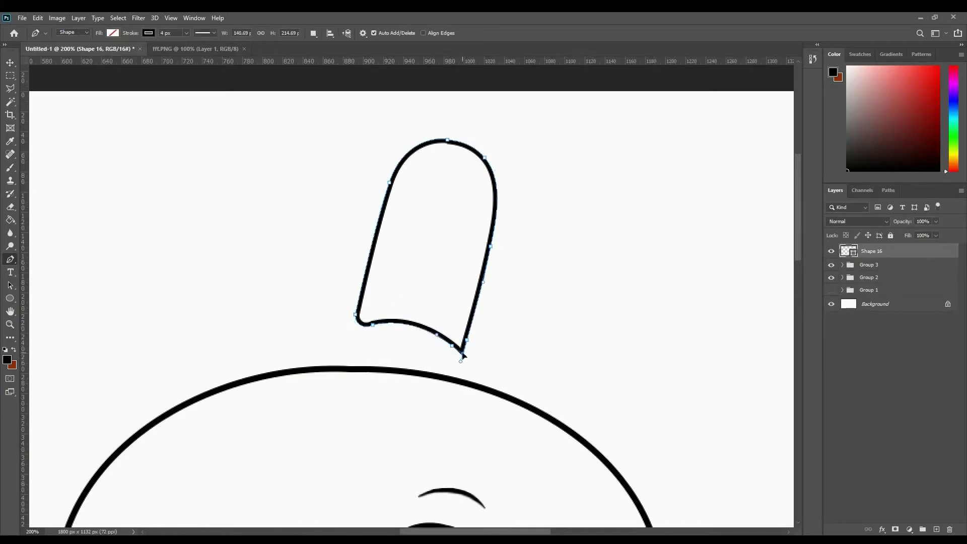
left_click_drag(462, 354, 450, 346)
left_click_drag(374, 326, 415, 320)
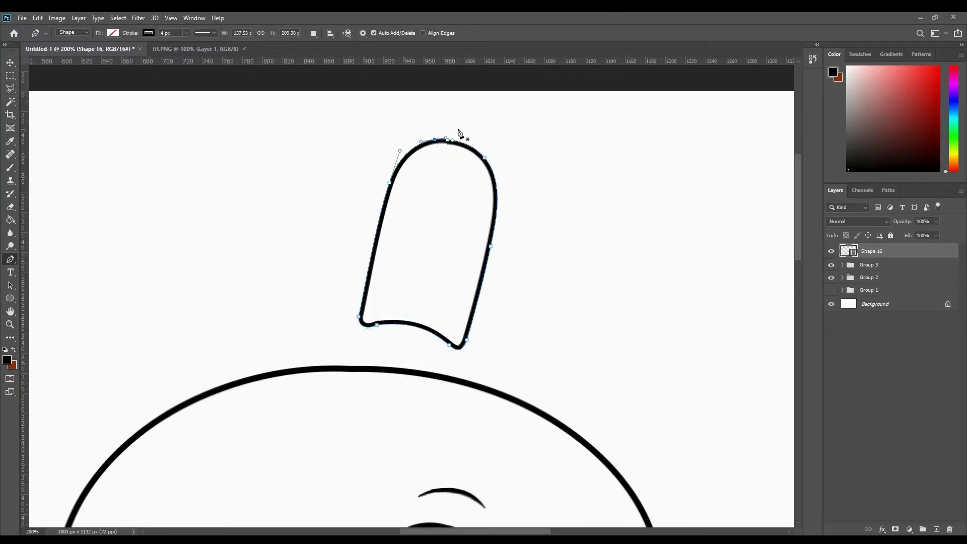
Set the brush size to 3.
key("e")
left_click(485, 219)
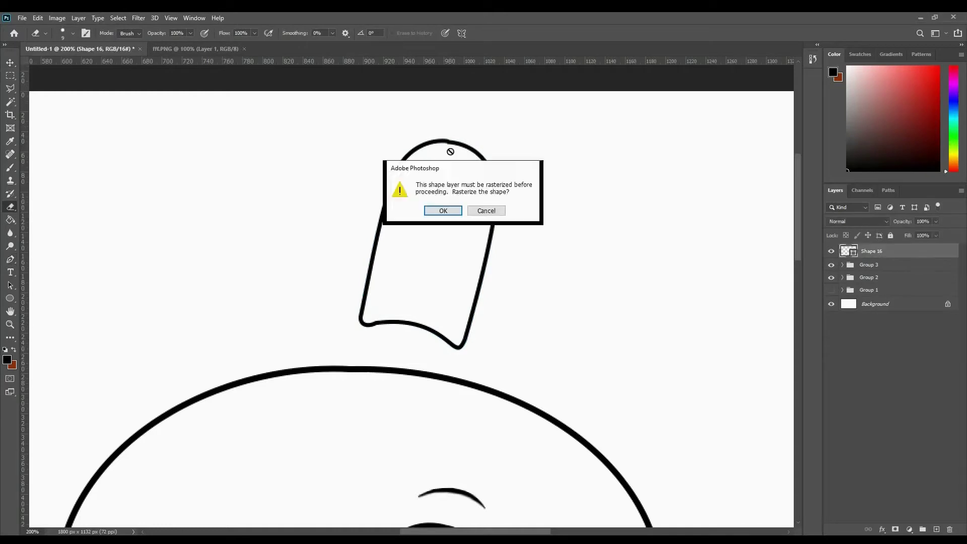
key("Return")
right_click(451, 160)
key("b")
right_click(442, 162)
left_click_drag(493, 184, 491, 185)
key("Return")
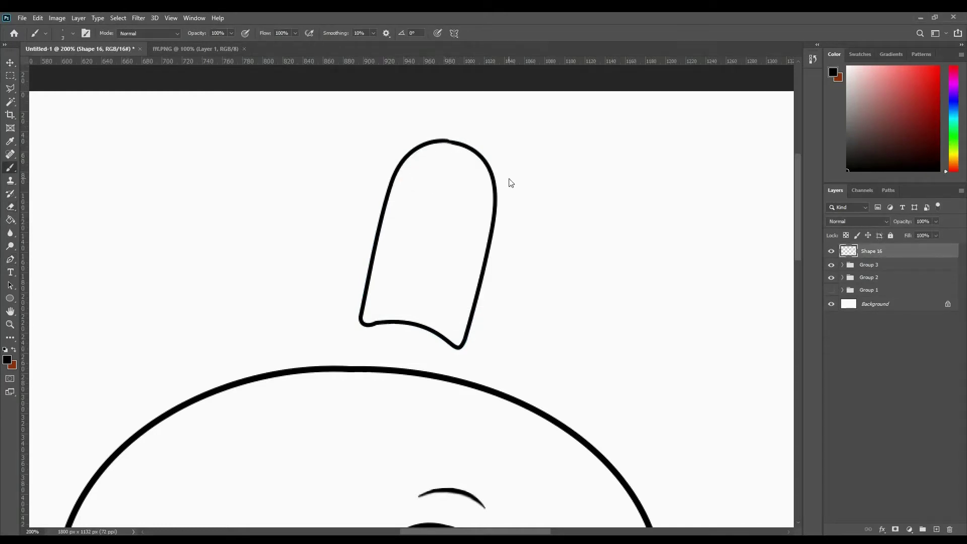
Draw a curved fold line down the hat's right side from top to bottom.
key("p")
left_click_drag(450, 132, 459, 130)
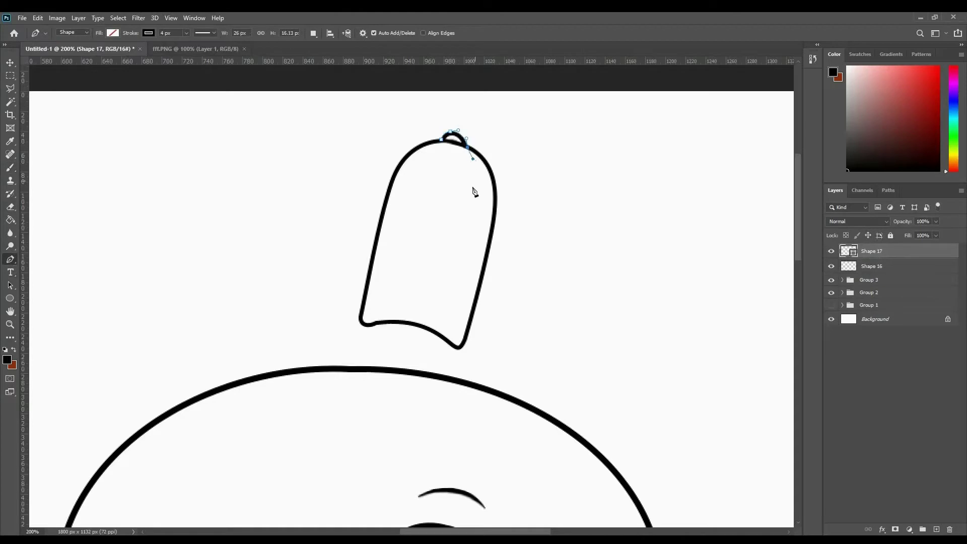
left_click_drag(472, 222, 468, 248)
left_click_drag(440, 335, 435, 351)
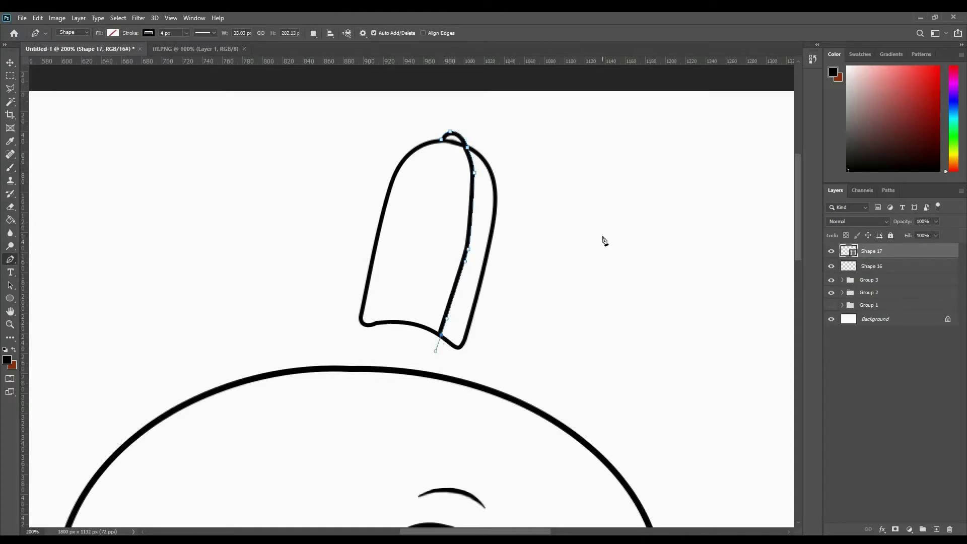
left_click_drag(476, 173, 461, 261)
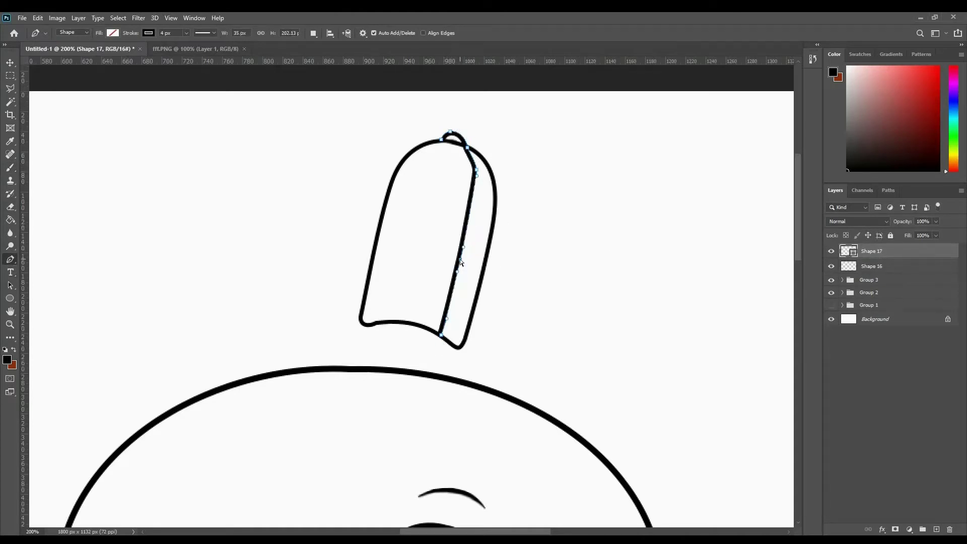
scroll(476, 173, "up", 3)
scroll(504, 226, "down", 3)
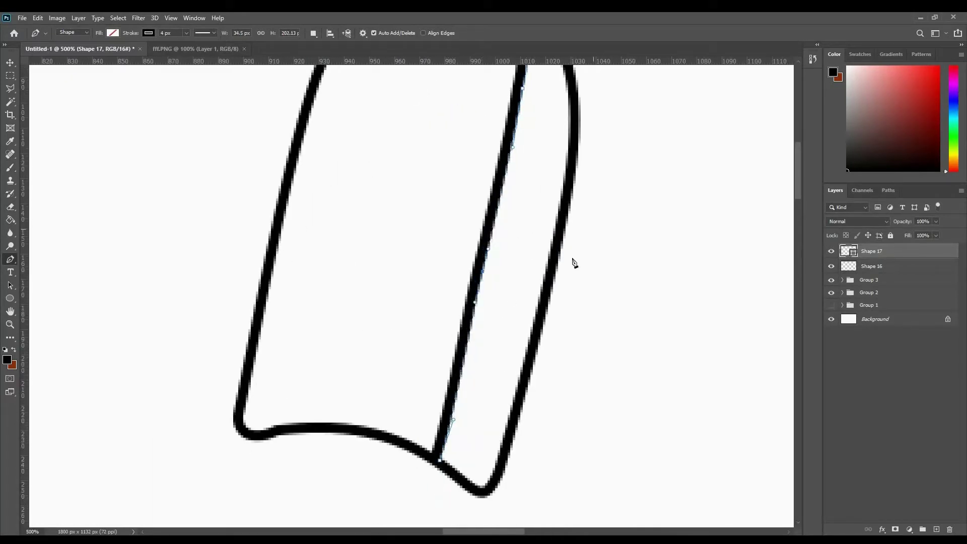
scroll(572, 264, "up", 2)
scroll(475, 322, "down", 2)
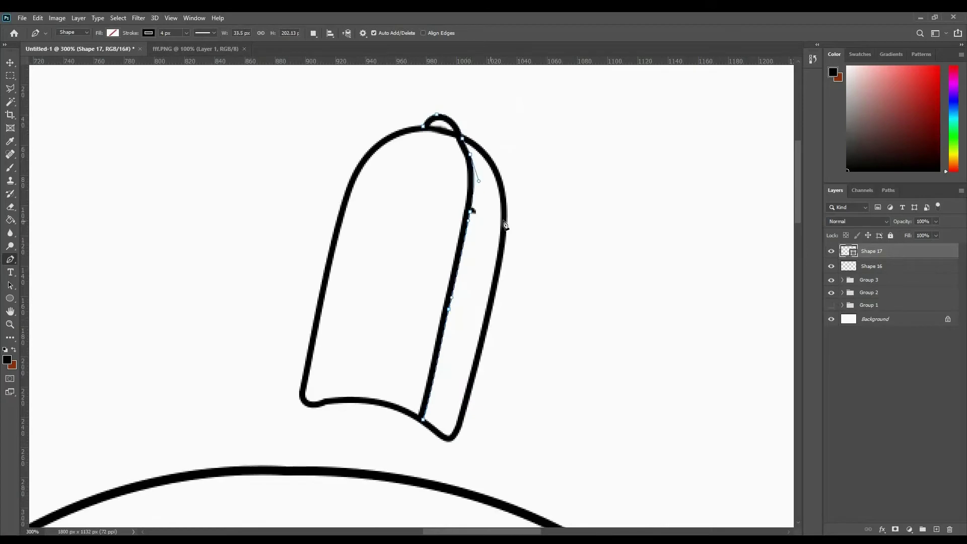
Adjust the eraser size and zoom out to view the hat and head.
key("e")
right_click(514, 156)
double_click(616, 297)
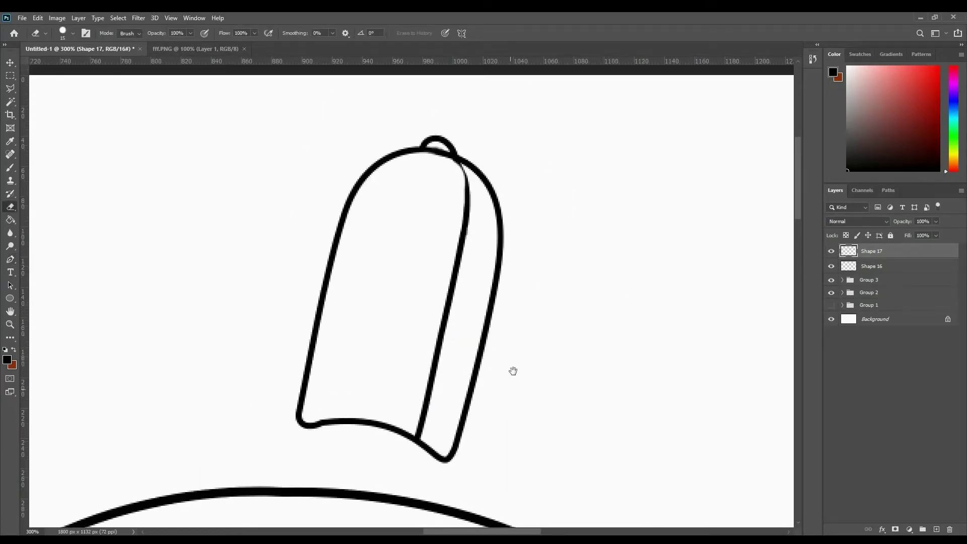
key("ctrl+minus")
key("ctrl+plus")
key("ctrl+plus")
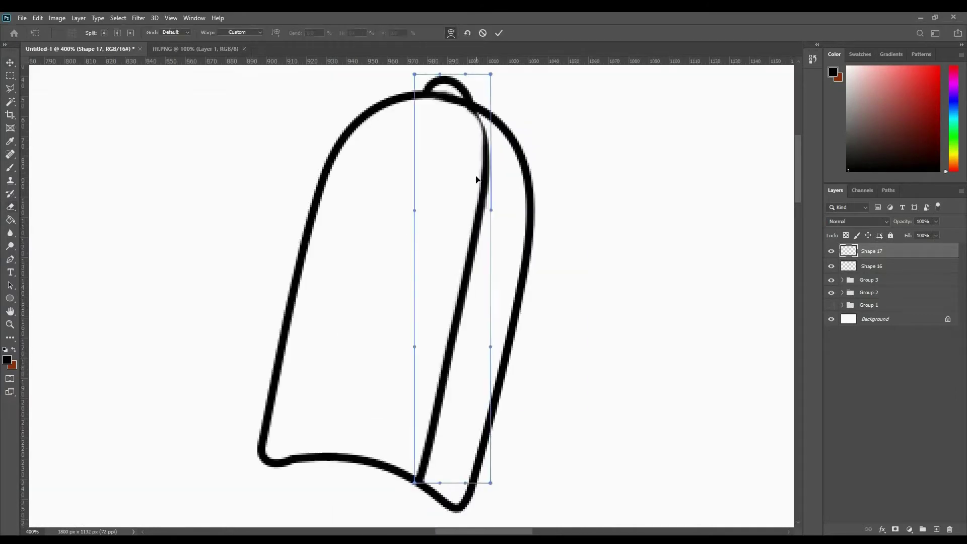
key("b")
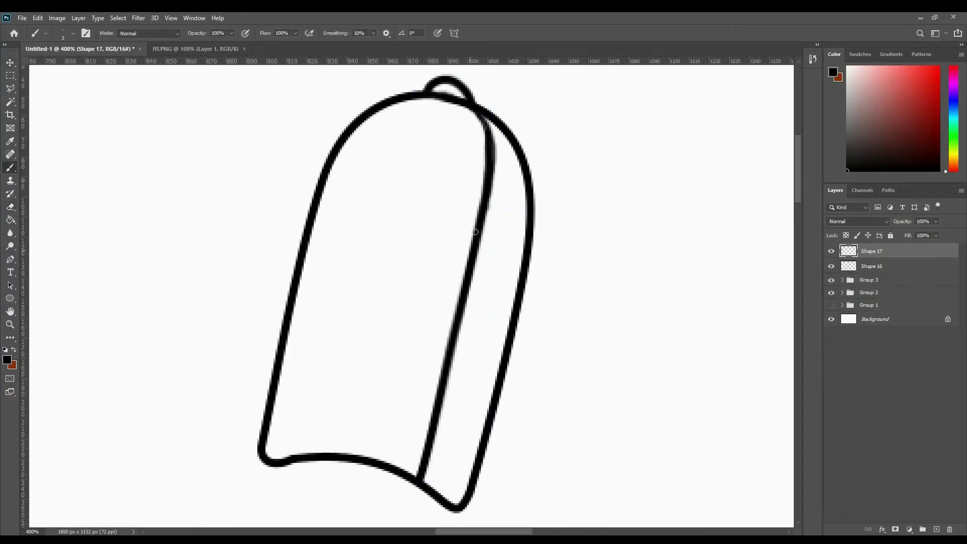
key("ctrl+minus")
key("ctrl+minus")
Draw a rounded lobe outline at the hat's base.
key("v")
key("p")
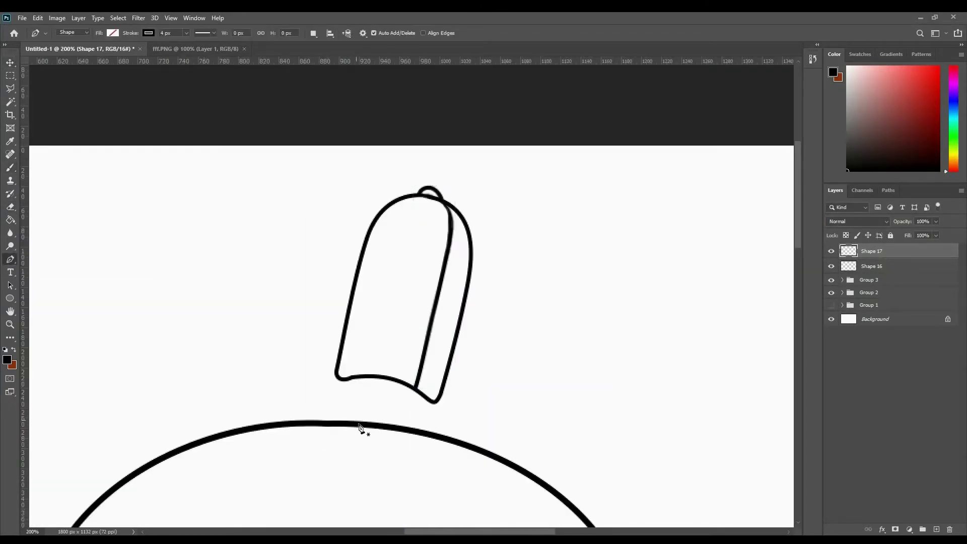
left_click(357, 421)
left_click(311, 347)
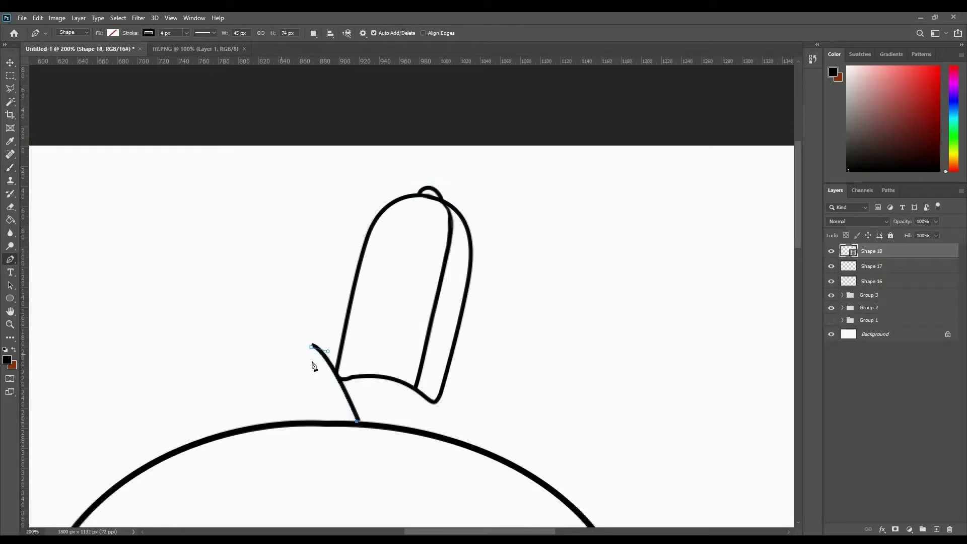
left_click(253, 429)
key("ctrl+plus")
left_click(564, 360)
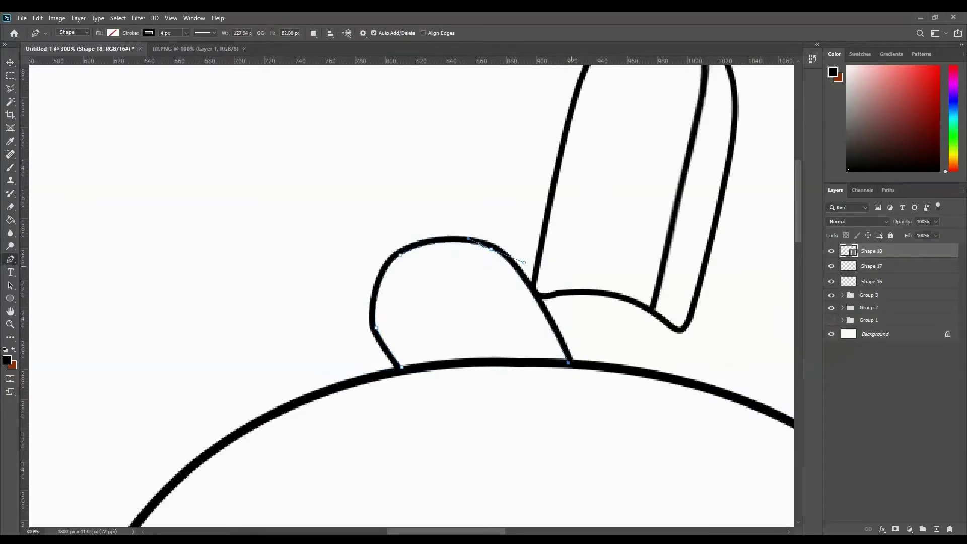
left_click_drag(340, 299, 346, 295)
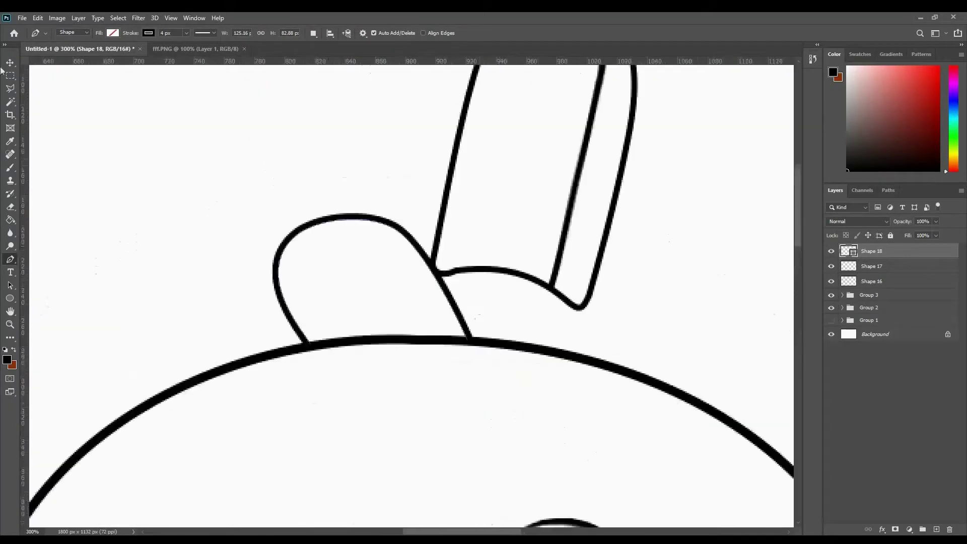
Duplicate the lobe layer and shrink the copy to sit inside it.
key("ctrl+t")
key("Return")
right_click(851, 251)
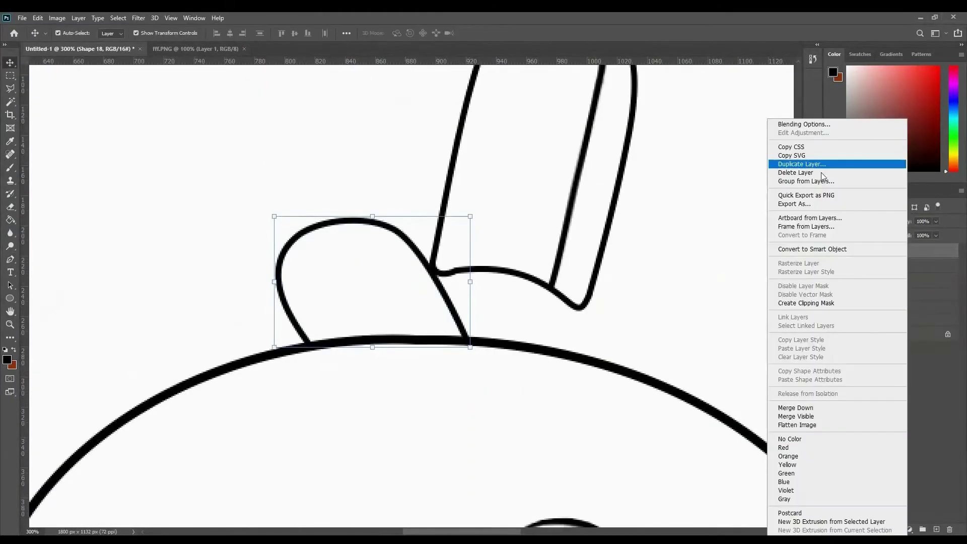
left_click(805, 161)
key("Return")
left_click_drag(260, 220, 276, 234)
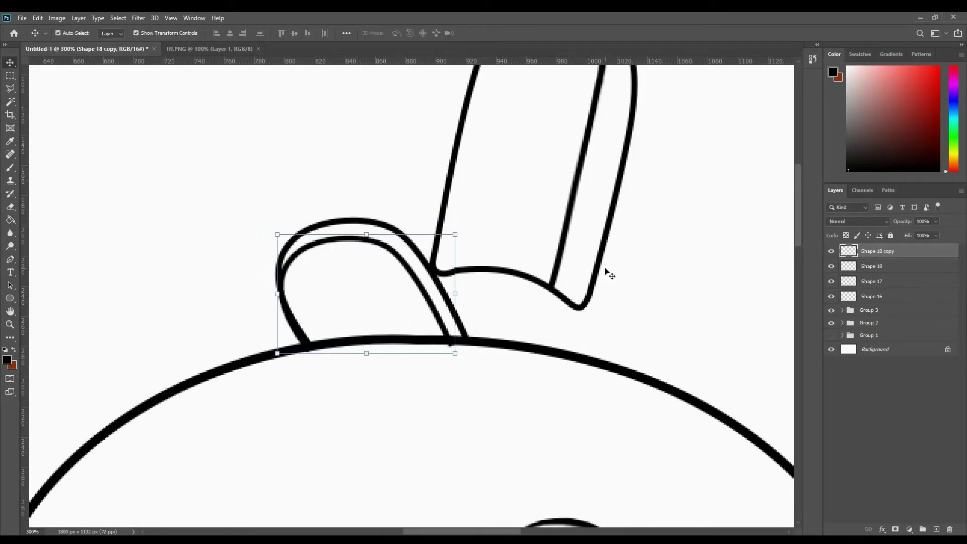
Warp the inner copy into place and add a short curve joining hat to head.
key("e")
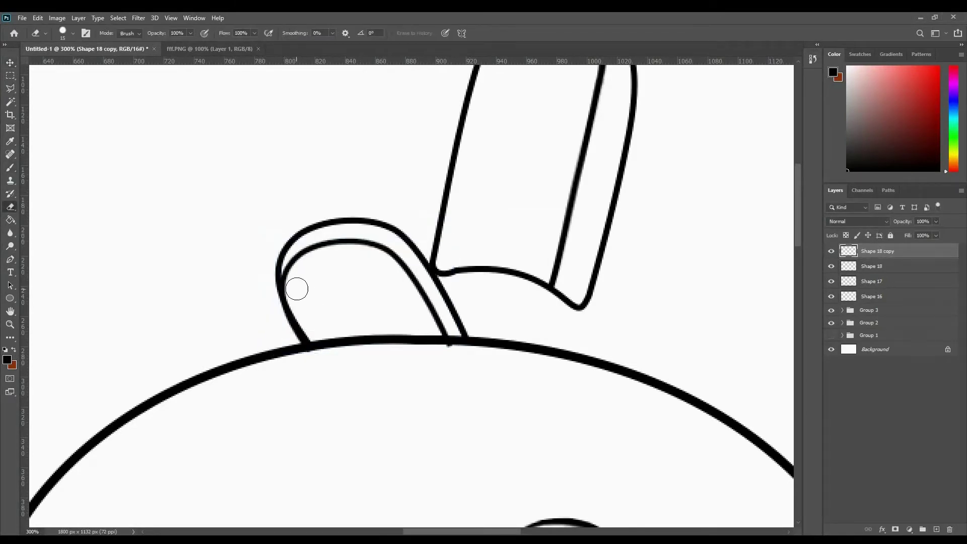
key("ctrl+t")
right_click(453, 314)
left_click(473, 393)
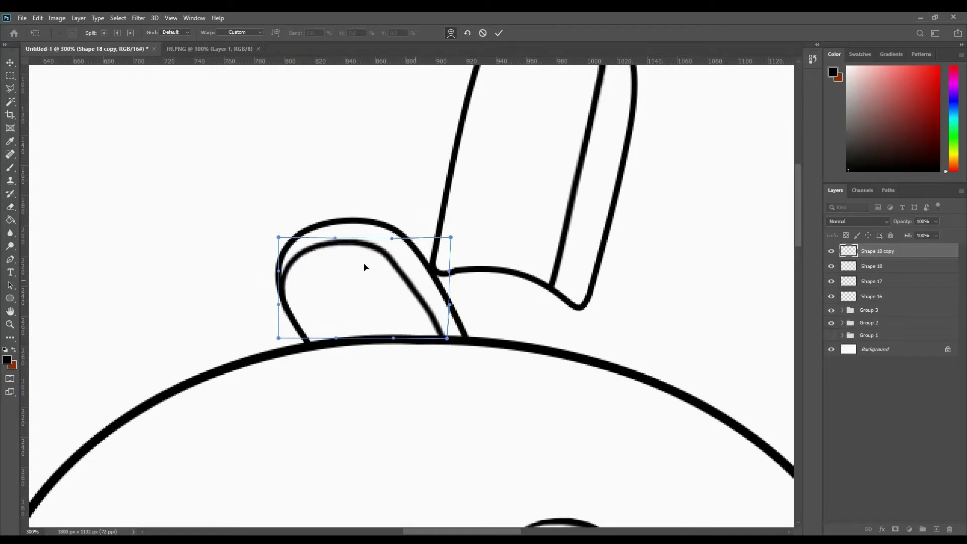
left_click_drag(450, 305, 438, 338)
key("Return")
key("ctrl+t")
key("Return")
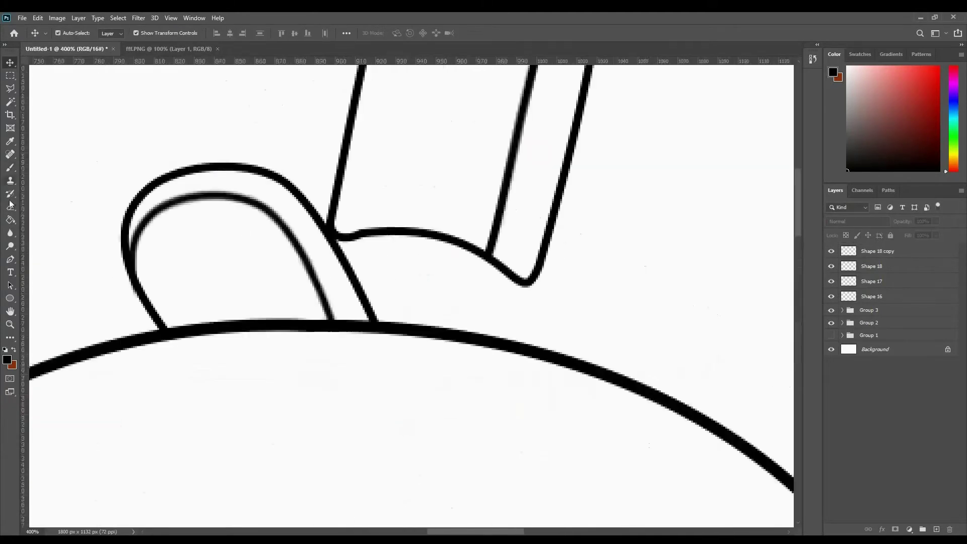
key("ctrl+v")
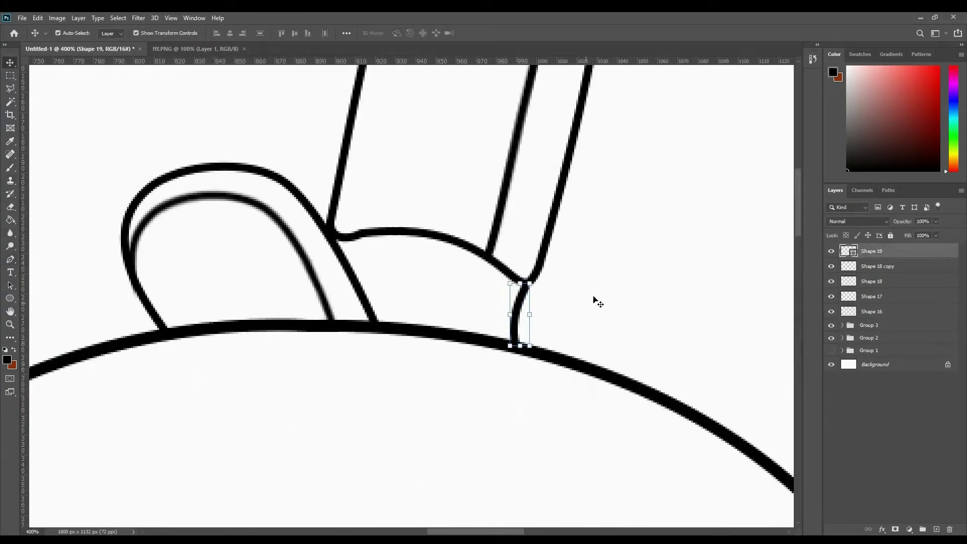
Group the hat's Shapes 16–19 and add a new empty layer.
left_click_drag(216, 113, 212, 112)
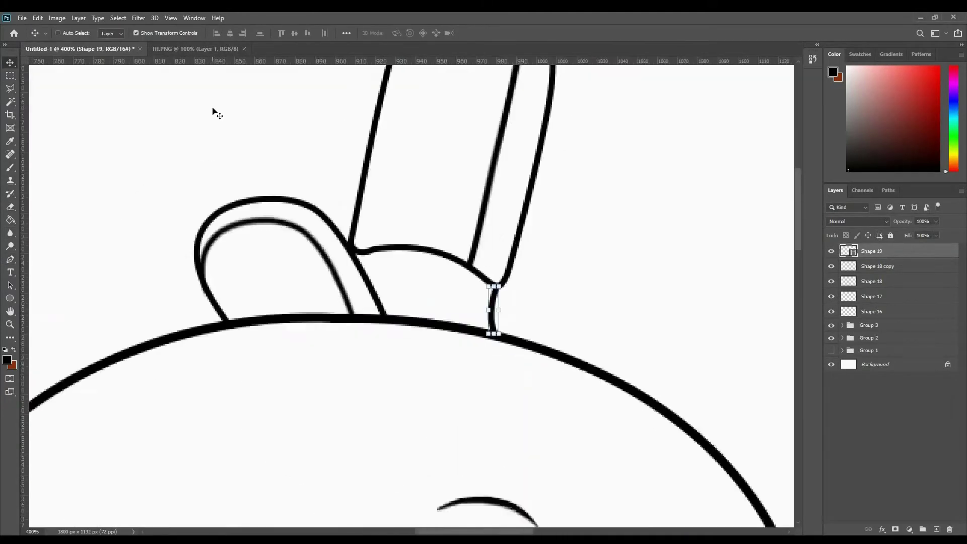
key("ctrl+g")
key("ctrl+shift+alt+n")
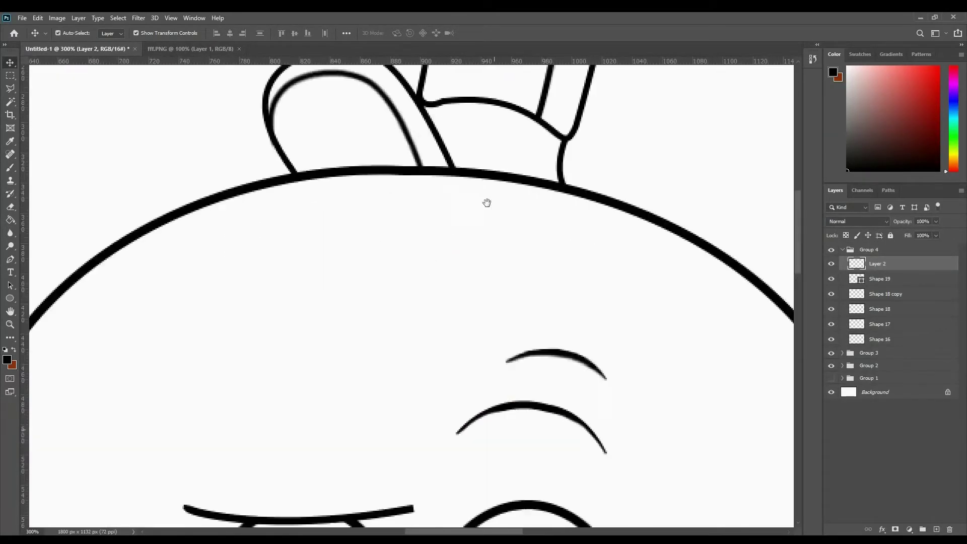
left_click_drag(487, 203, 420, 497)
Draw the anchor's shank line with a 3 px stroke.
key("p")
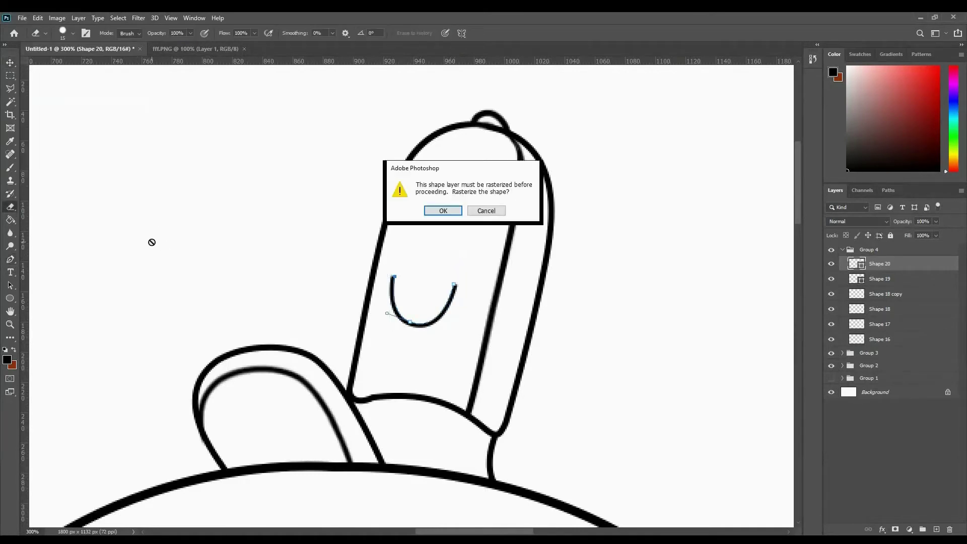
key("Return")
left_click(406, 318)
left_click(432, 201)
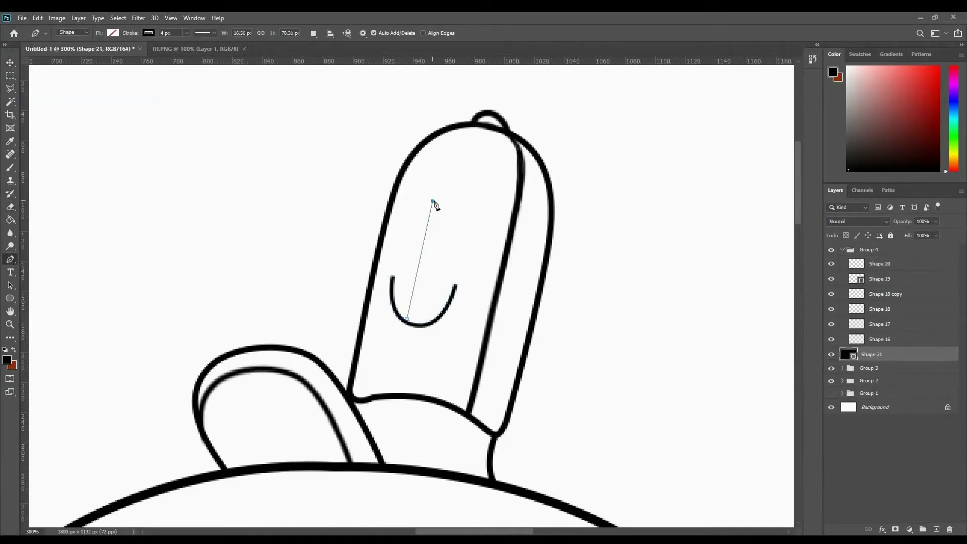
type("3")
key("Return")
key("ctrl+plus")
key("ctrl+plus")
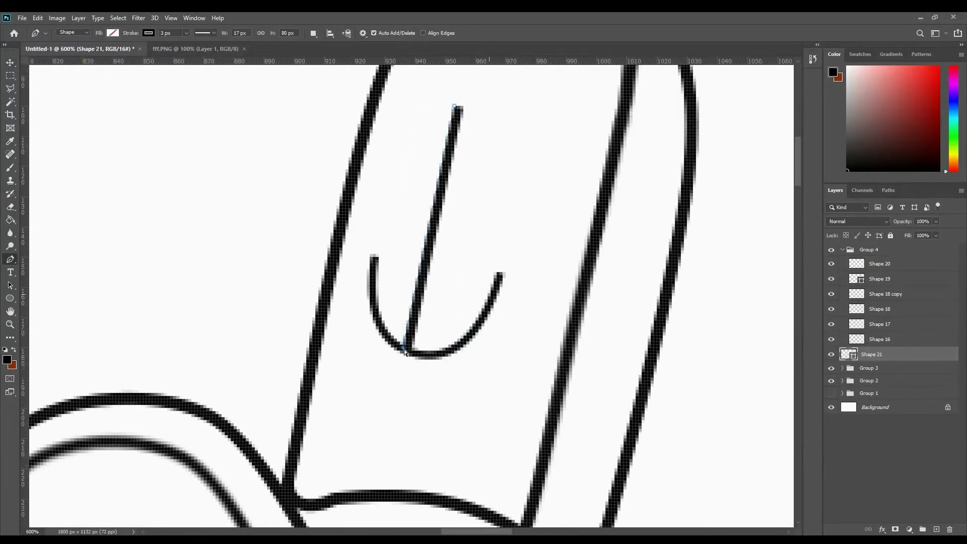
Duplicate the hook shape, shrink the copy, and delete the original.
left_click(502, 299, "ctrl")
key("ctrl+alt+j")
key("Return")
key("ctrl+t")
left_click_drag(504, 356, 496, 353)
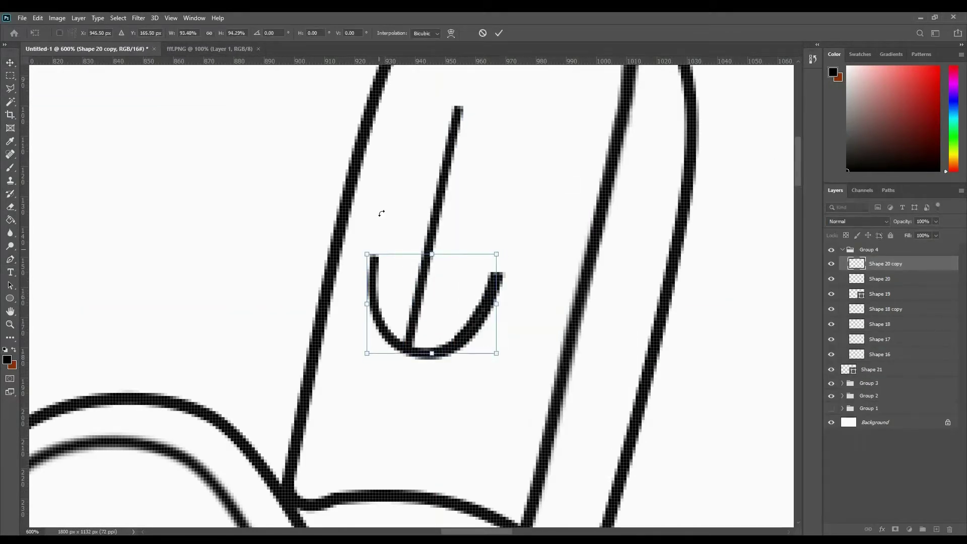
right_click(886, 279)
left_click(786, 173)
Resize the hook to about 43 × 36 px.
key("b")
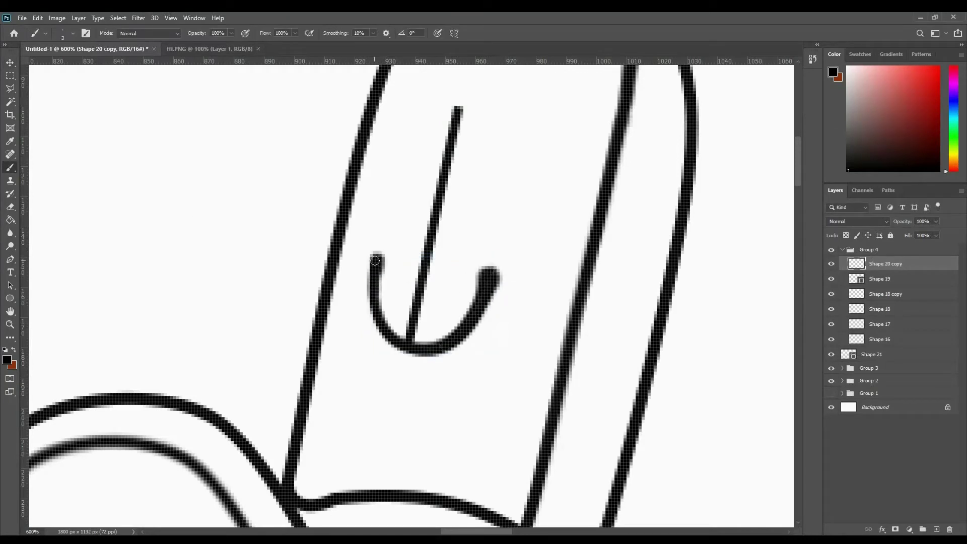
key("ctrl+minus")
key("ctrl+minus")
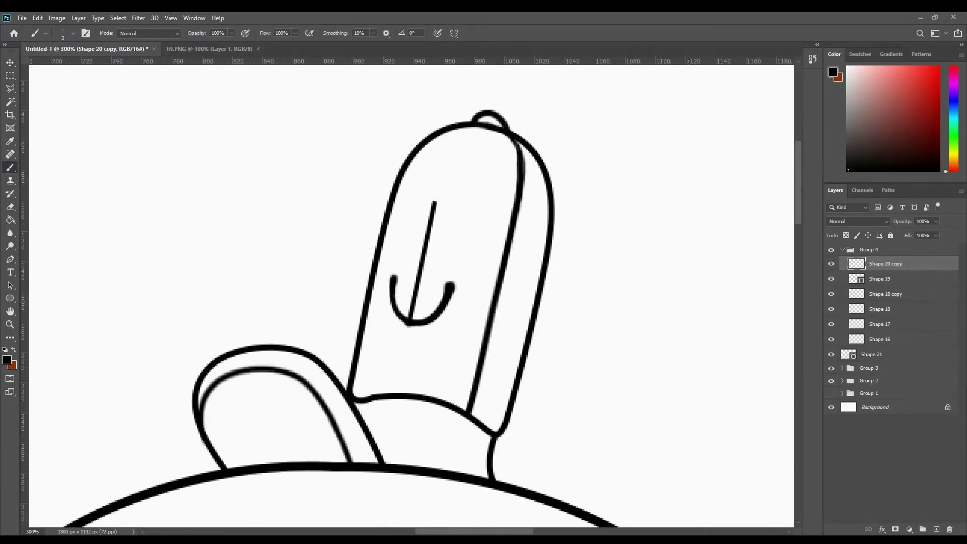
key("ctrl+t")
left_click_drag(453, 276, 455, 276)
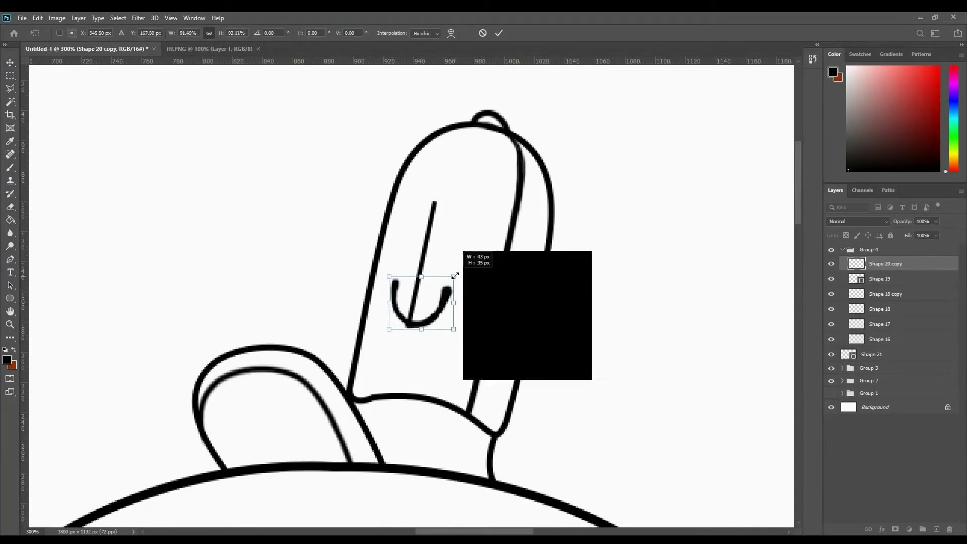
key("Return")
Draw the anchor's ring atop the shank with the Ellipse tool.
right_click(9, 298)
left_click(46, 306)
left_click_drag(426, 175, 450, 200)
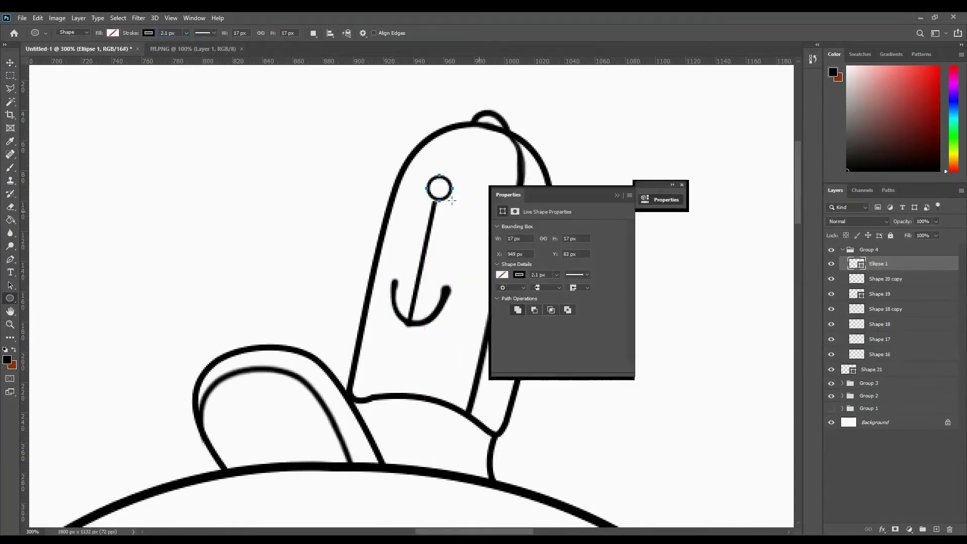
left_click(9, 62)
key("ctrl+t")
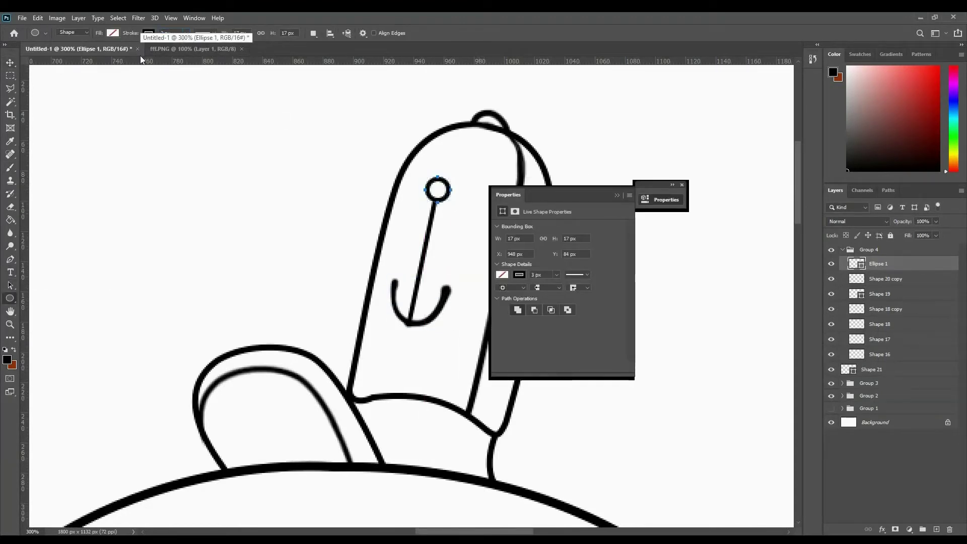
key("Return")
Draw the anchor's crossbar with a 4 px stroke.
right_click(10, 259)
left_click(45, 266)
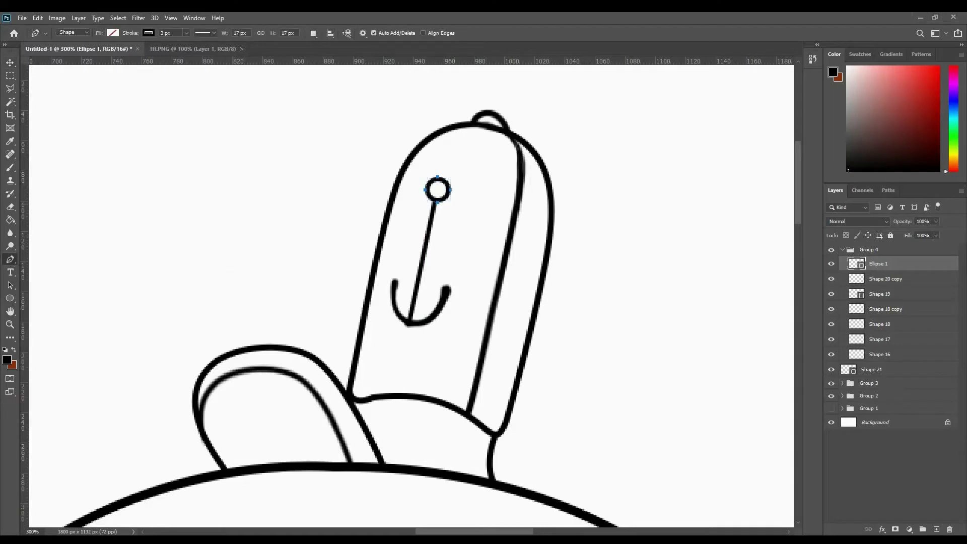
left_click(402, 230)
type("4")
key("Return")
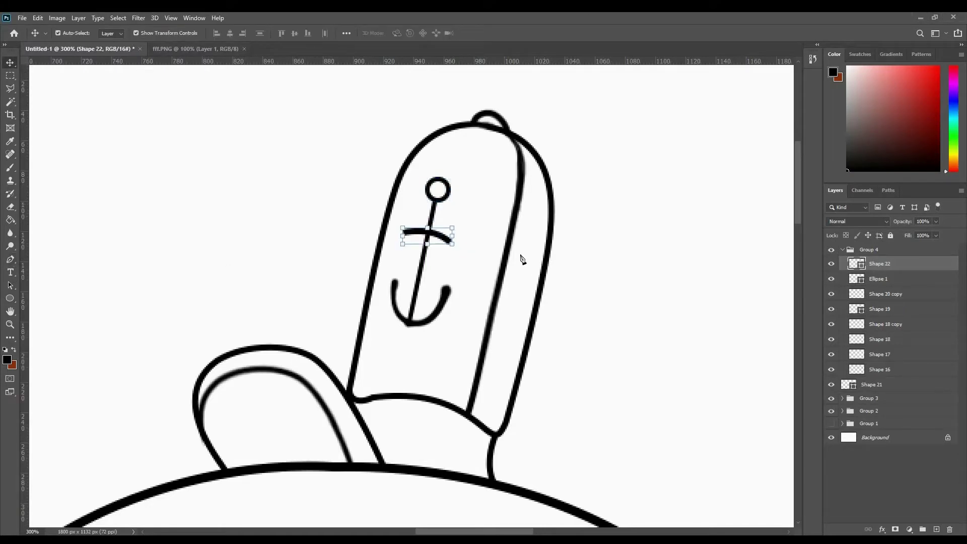
key("ctrl+plus")
key("ctrl+plus")
Set the eraser size to 34 to clean up the overlap.
key("e")
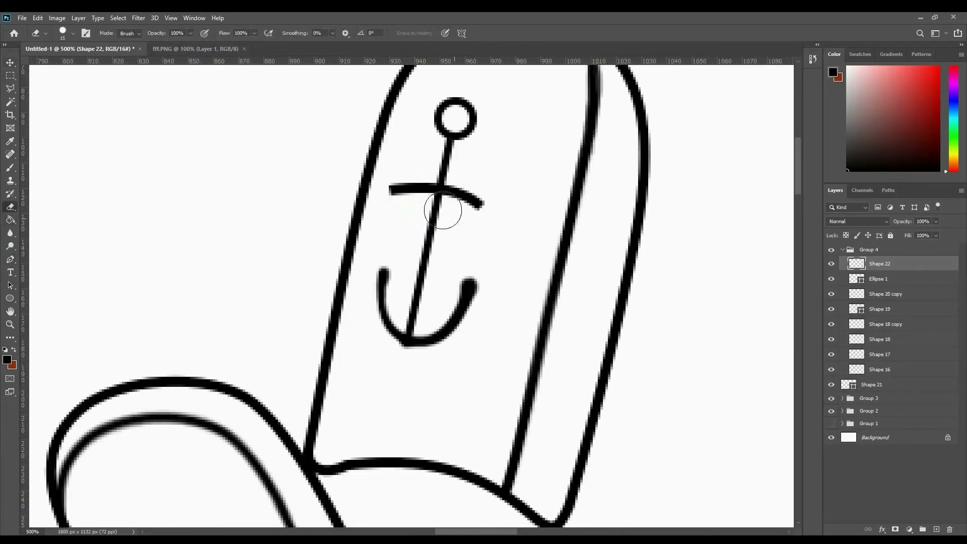
right_click(475, 229)
type("34")
key("Return")
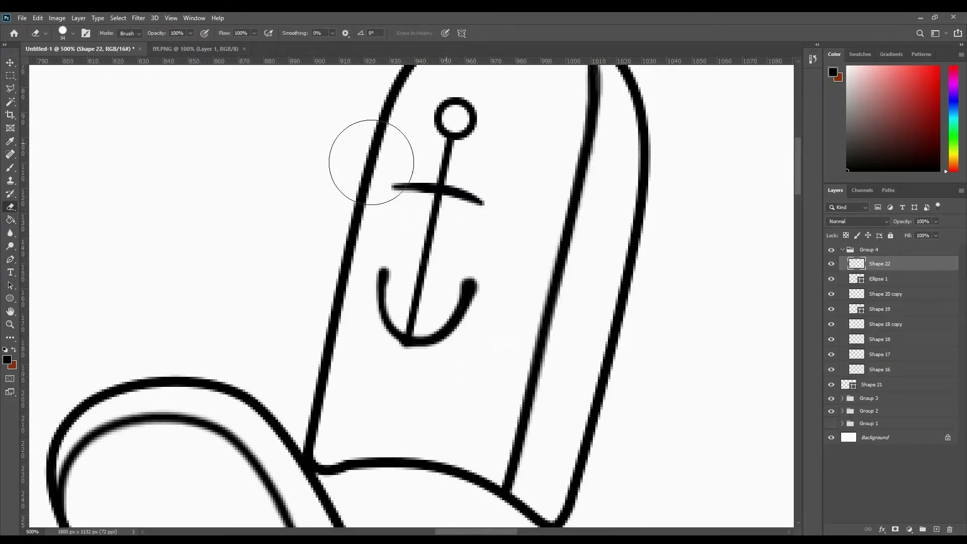
left_click(10, 62)
key("ctrl+minus")
key("ctrl+minus")
key("ctrl+minus")
Fill a new layer beneath the drawing with the pale blue-grey background colour.
left_click(12, 365)
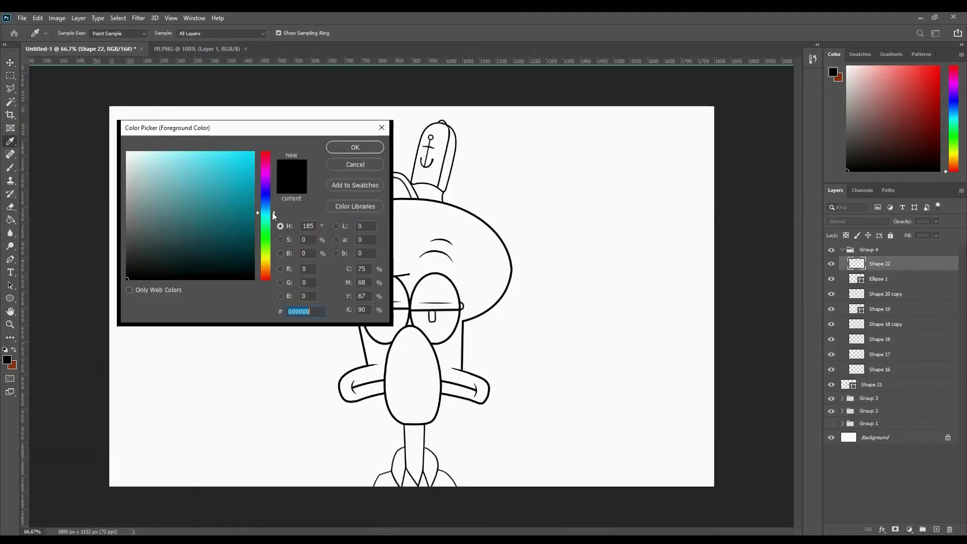
key("Return")
left_click(877, 437)
key("ctrl+shift+alt+n")
key("ctrl+BackSpace")
key("b")
Set the foreground colour to a light grey-blue, then a darker blue-grey shade.
key("x")
left_click(7, 359)
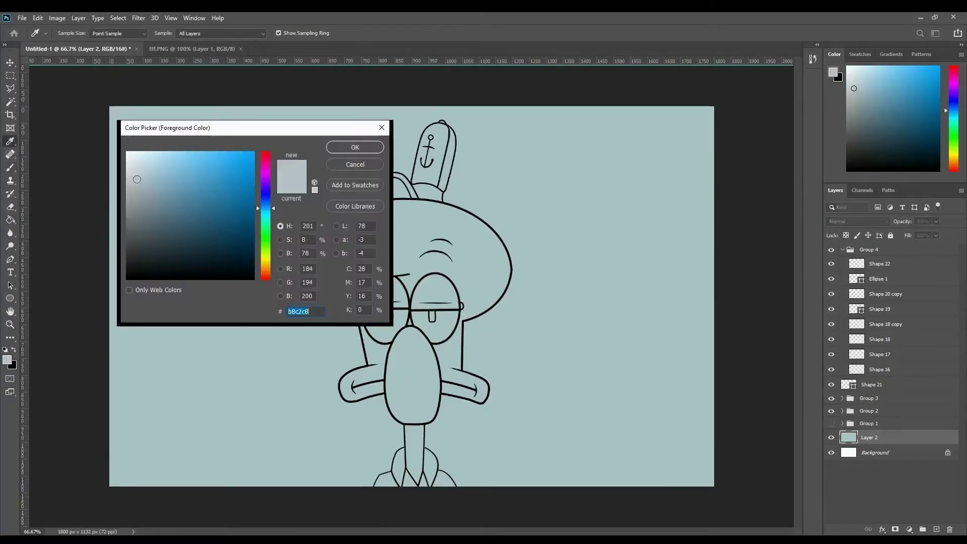
left_click(137, 179)
key("Return")
key("g")
left_click(7, 360)
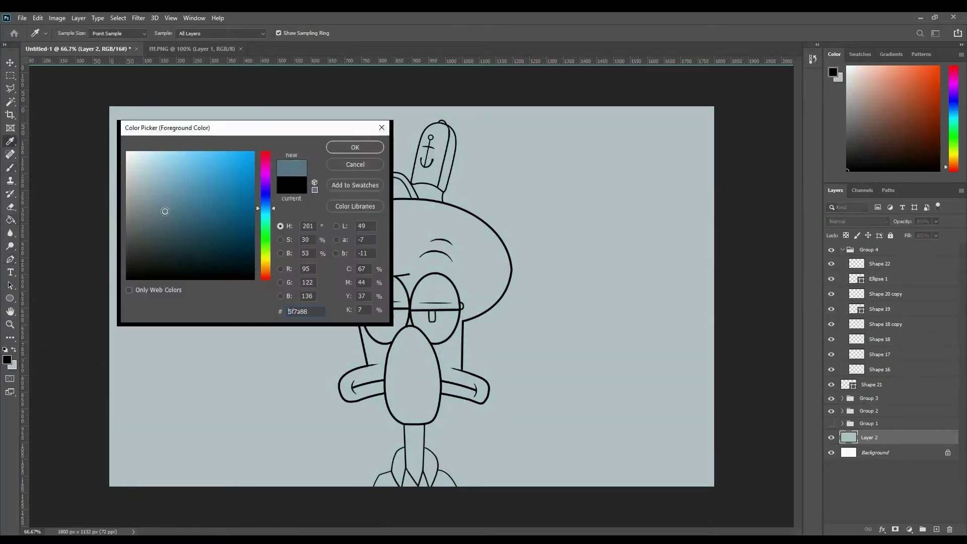
key("Return")
key("v")
Zoom in on the glasses, make the foreground white, and add a new grouped empty layer.
key("ctrl+plus")
key("ctrl+plus")
left_click(7, 359)
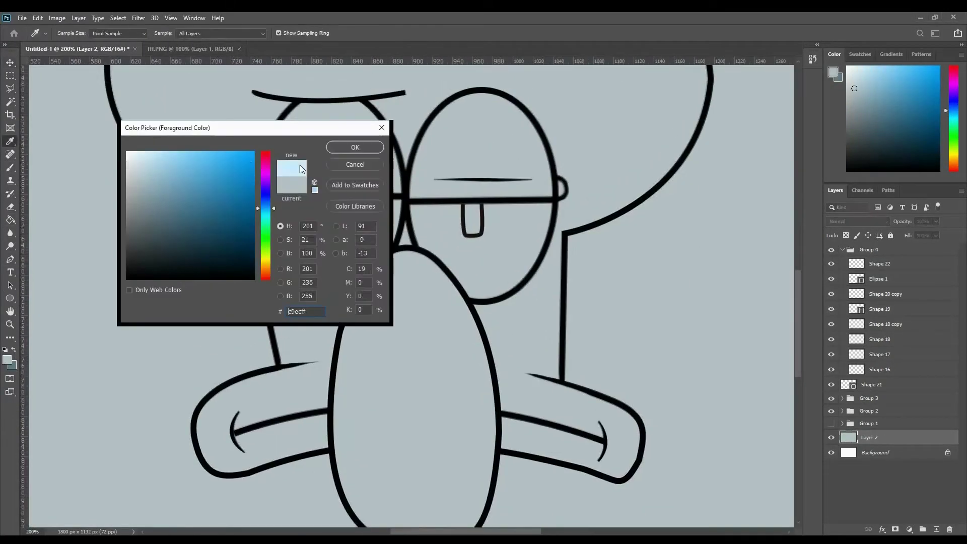
left_click(132, 160)
key("Return")
key("g")
key("ctrl+shift+alt+n")
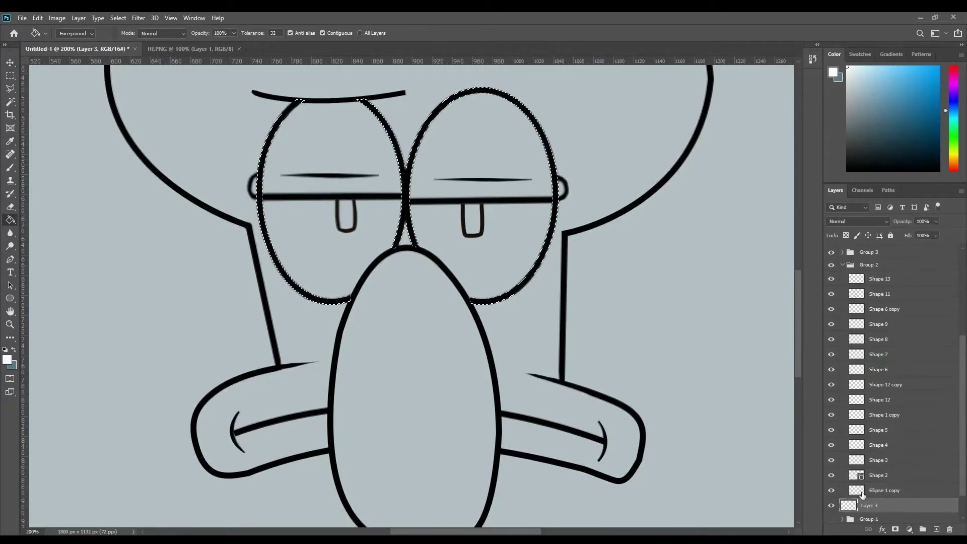
key("ctrl+g")
Move the new group near the top and lasso out the area above the eye line on Ellipse 1 copy.
left_click_drag(862, 505, 828, 258)
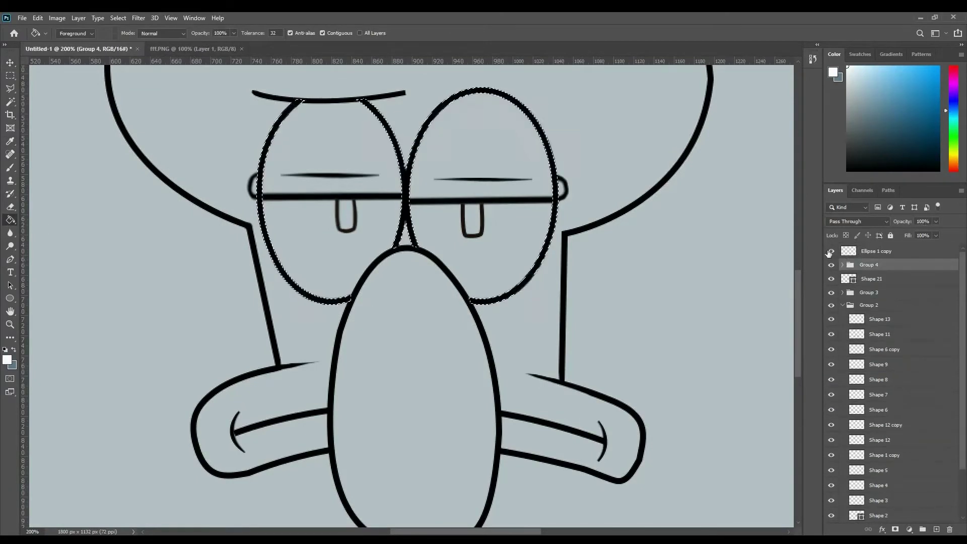
left_click(837, 251)
key("l")
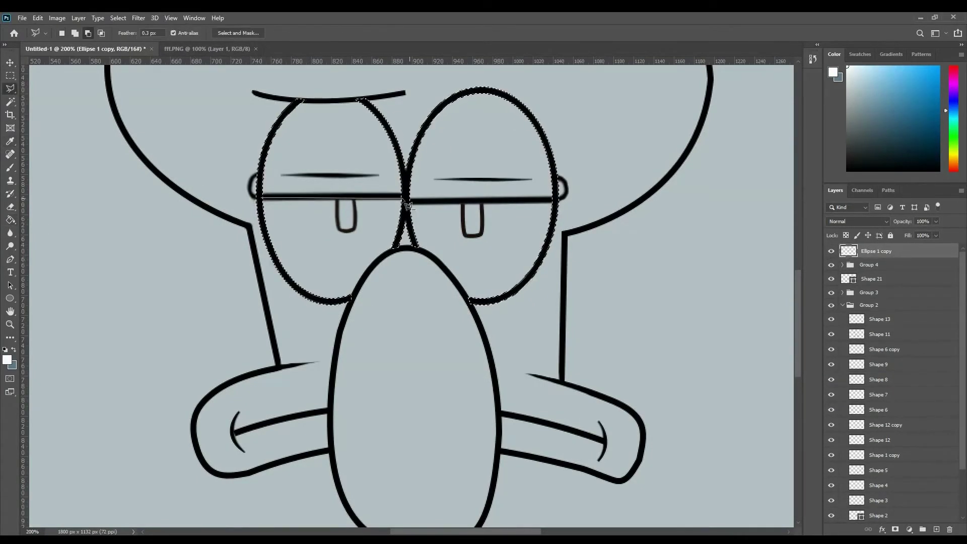
left_click(559, 200)
left_click(639, 179)
left_click(607, 110)
left_click(453, 72)
left_click(258, 78)
double_click(258, 199)
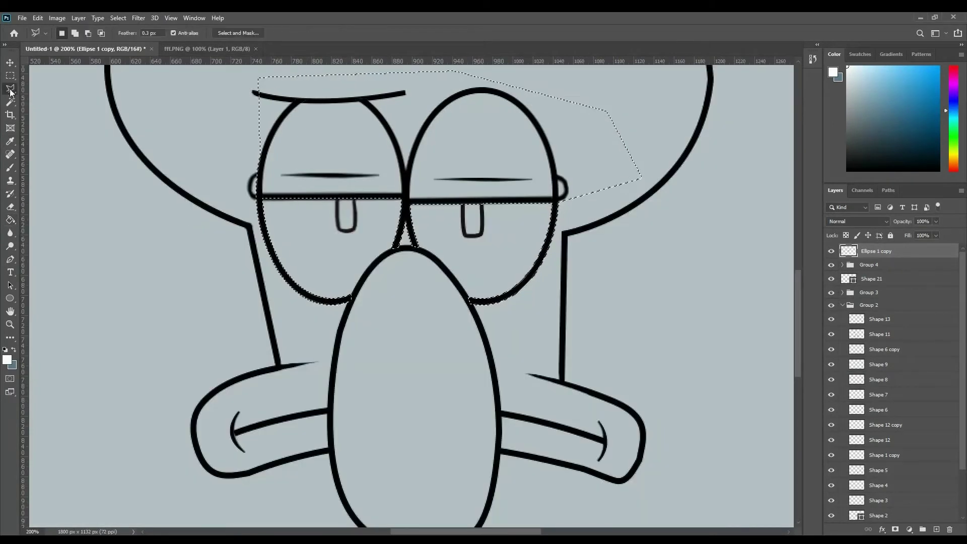
Scroll through the layer stack and clear the lasso selection.
scroll(324, 280, "up", 3)
scroll(835, 425, "down", 3)
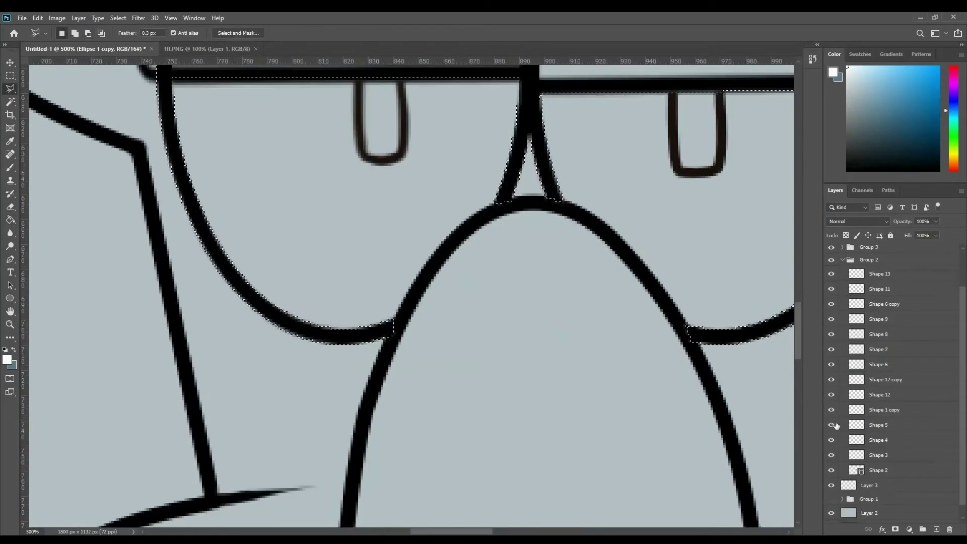
scroll(831, 306, "up", 2)
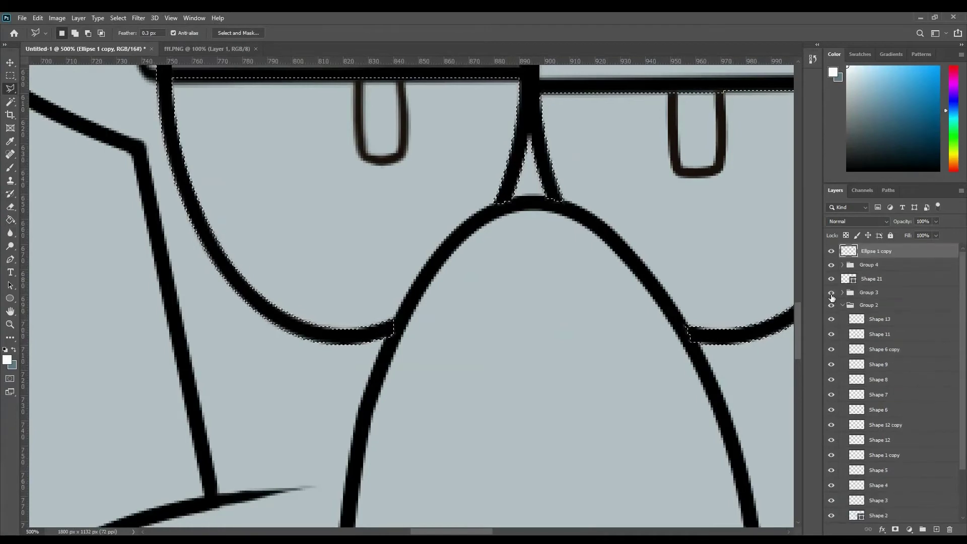
mouse_move(831, 515)
left_mouse_down()
mouse_move(833, 424)
mouse_move(831, 515)
left_mouse_up()
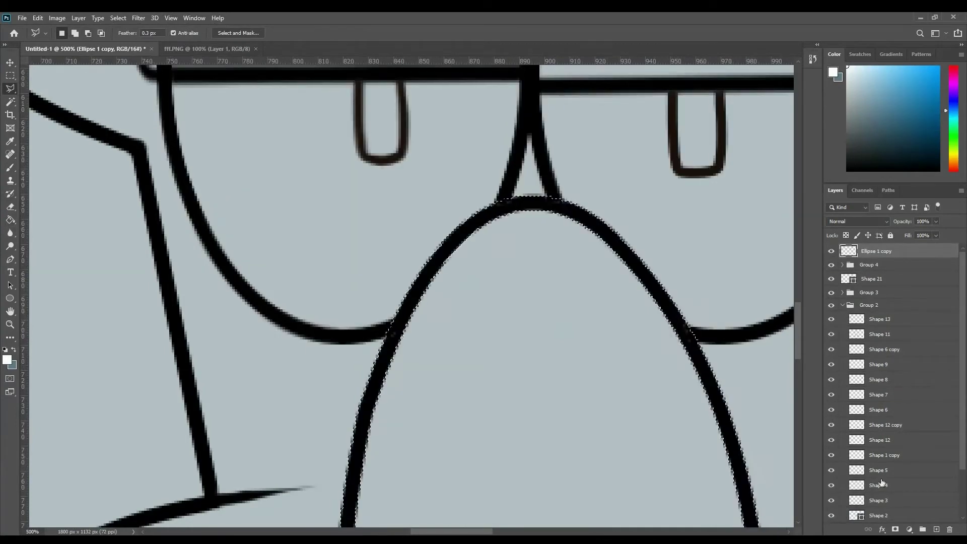
scroll(403, 332, "down", 3)
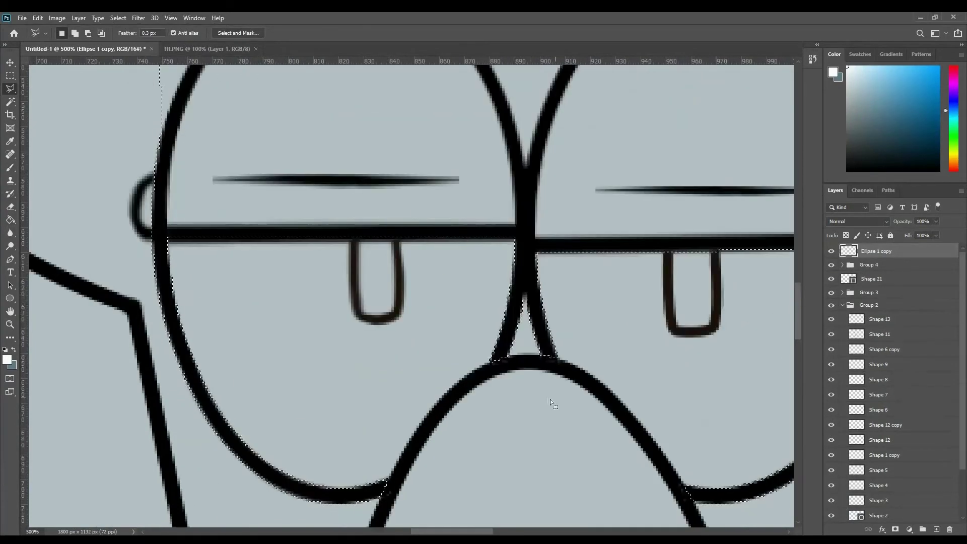
key("g")
key("v")
key("ctrl+d")
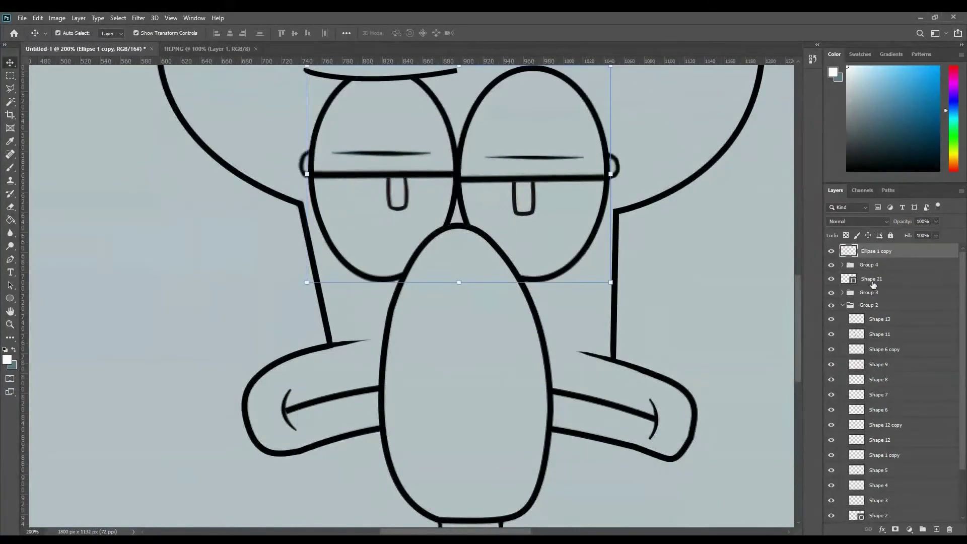
Duplicate Ellipse 1 copy with an inverted eye-ellipse mask, and add a white layer at 45% opacity.
key("ctrl+j")
right_click(901, 251)
key("Escape")
left_click(848, 251, "ctrl")
left_click(895, 529)
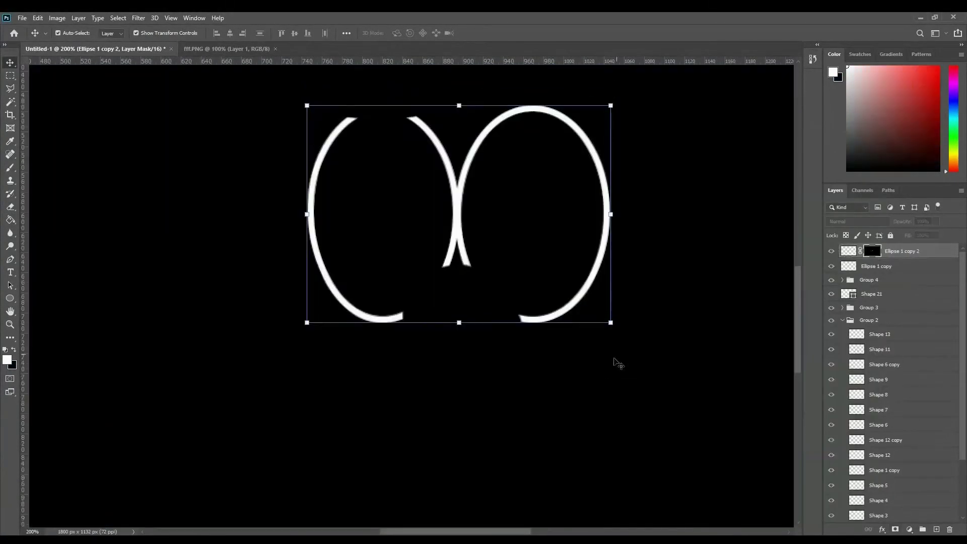
key("ctrl+i")
key("ctrl+shift+alt+n")
key("alt+BackSpace")
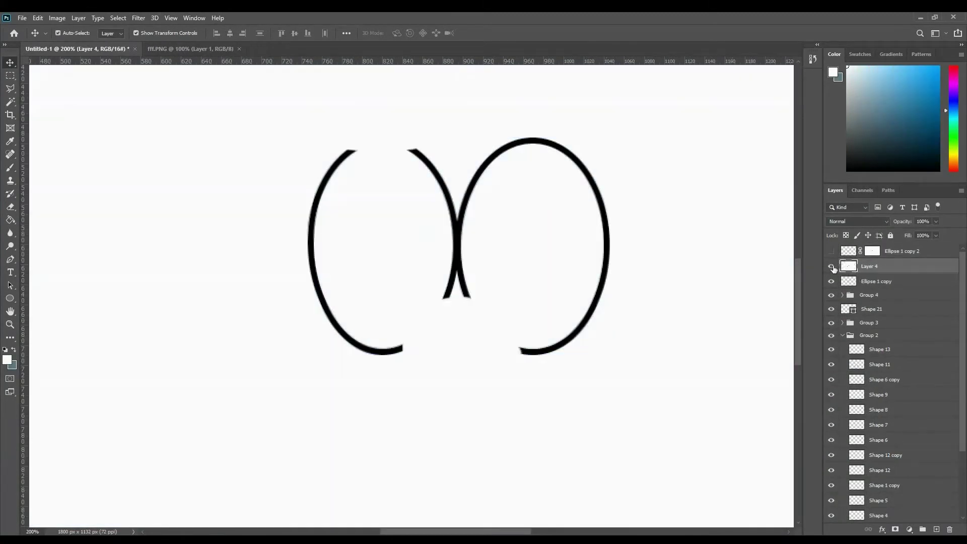
left_click_drag(935, 221, 910, 233)
key("l")
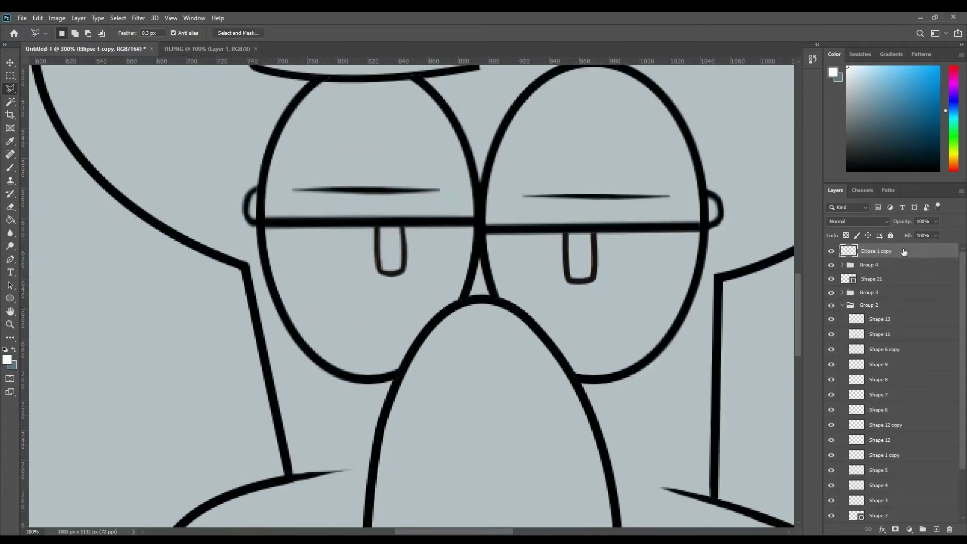
Lasso an area along the nose stroke and add it to the selection.
left_click(851, 254, "ctrl")
left_click(383, 491, "shift")
left_click(466, 385)
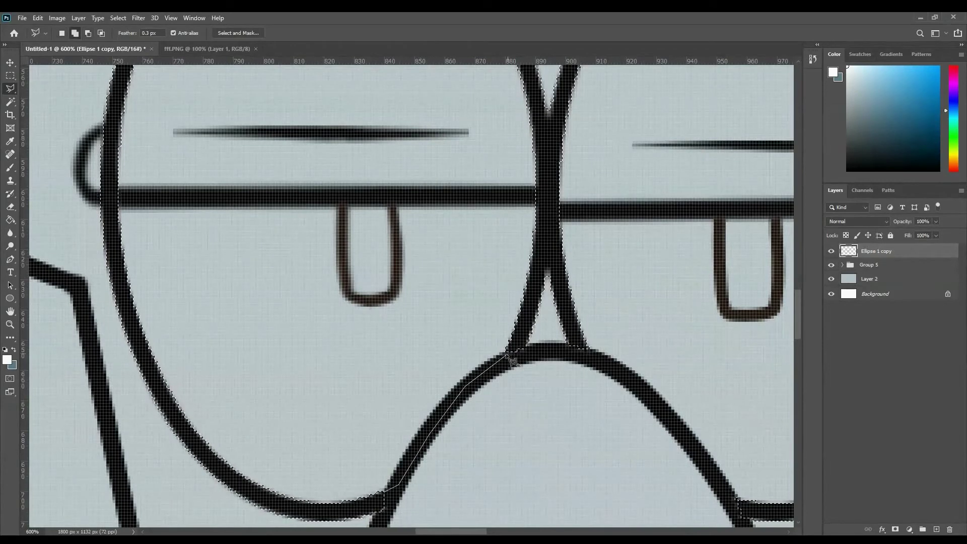
left_click(506, 350)
left_click(433, 349)
left_click(357, 450)
double_click(374, 473)
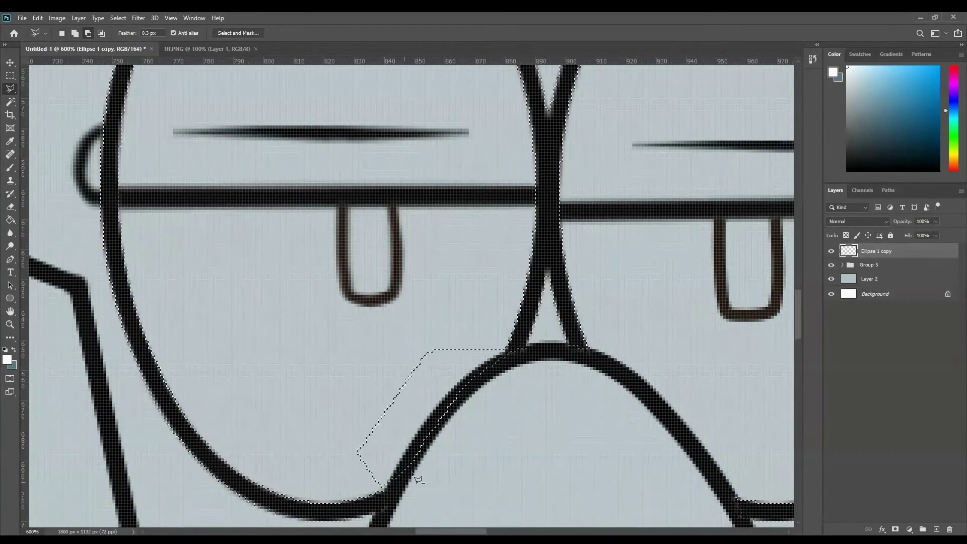
Cut the area left of the nose stroke and retrace the outline up the stroke.
left_click(386, 487)
left_click(458, 389)
left_click(386, 487)
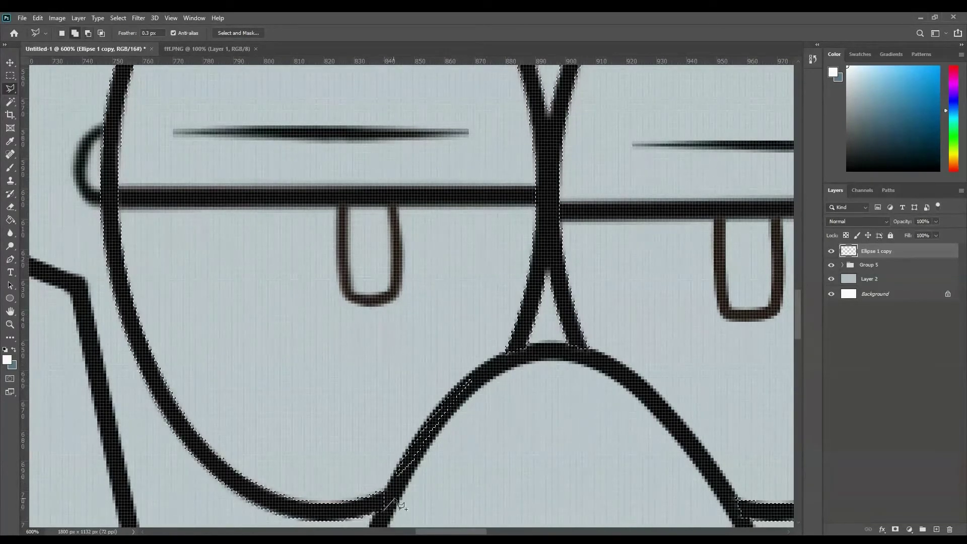
left_click(400, 475, "shift")
left_click(456, 402)
left_click(512, 354)
left_click(529, 347)
Extend the lasso outline along the top stroke.
scroll(554, 378, "up", 5)
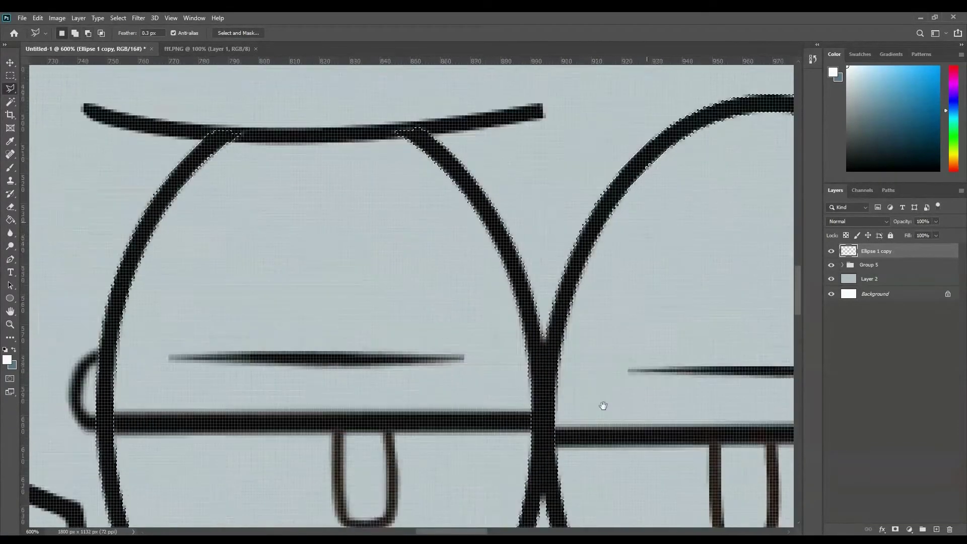
scroll(553, 378, "left", 1)
left_click(456, 219)
left_click(288, 222)
scroll(504, 302, "down", 3)
scroll(522, 349, "right", 4)
scroll(604, 302, "down", 2)
scroll(672, 280, "left", 2)
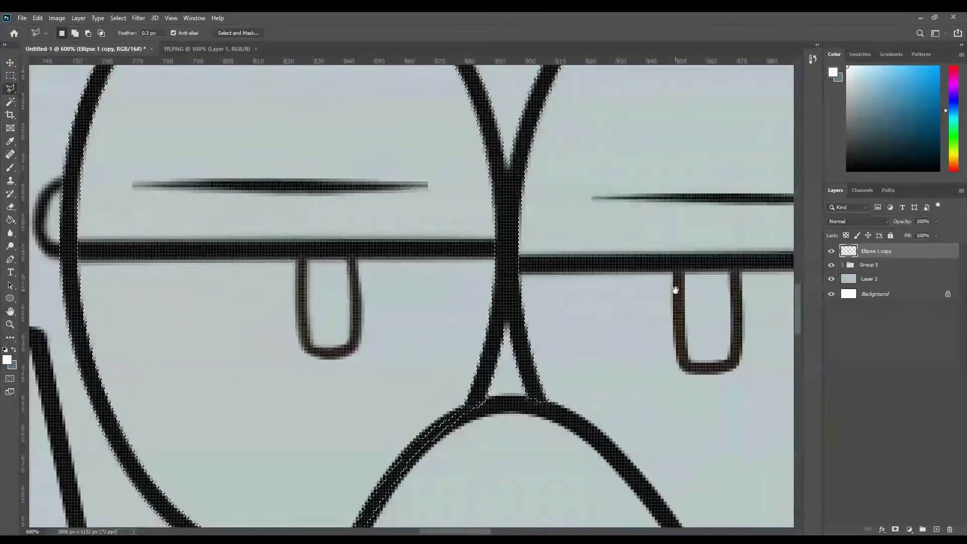
scroll(75, 246, "right", 4)
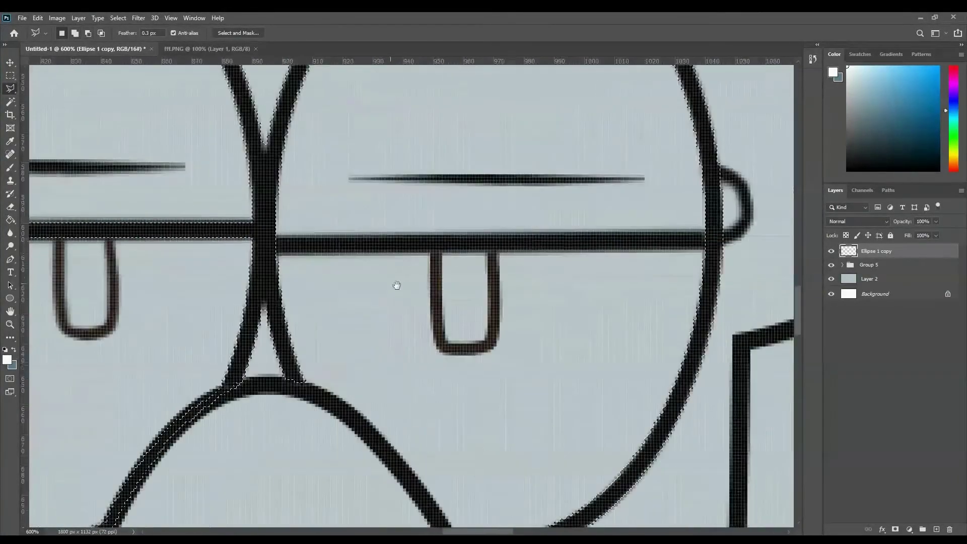
Extend the selection along the horizontal eye bar and fill it with white.
left_click(708, 242)
scroll(577, 242, "down", 3)
scroll(577, 242, "right", 2)
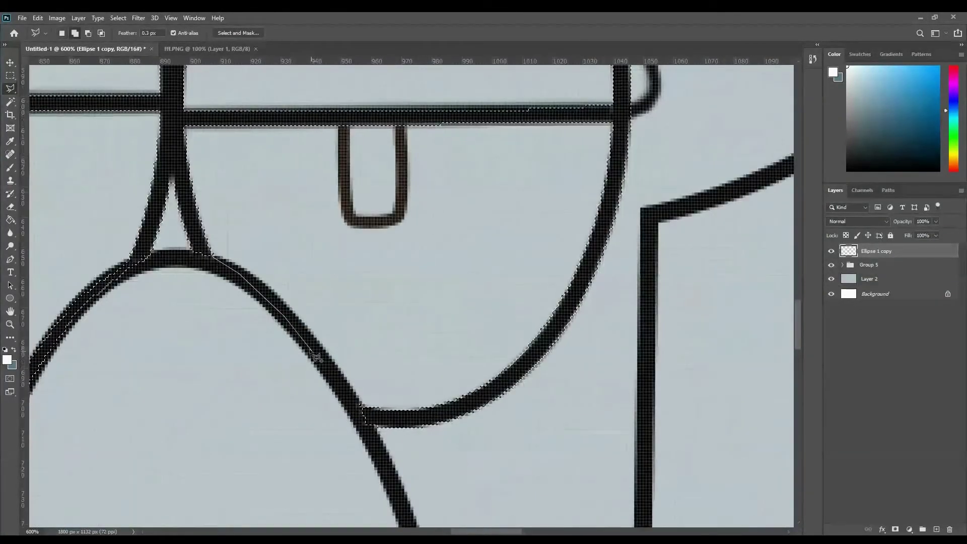
scroll(353, 302, "down", 3)
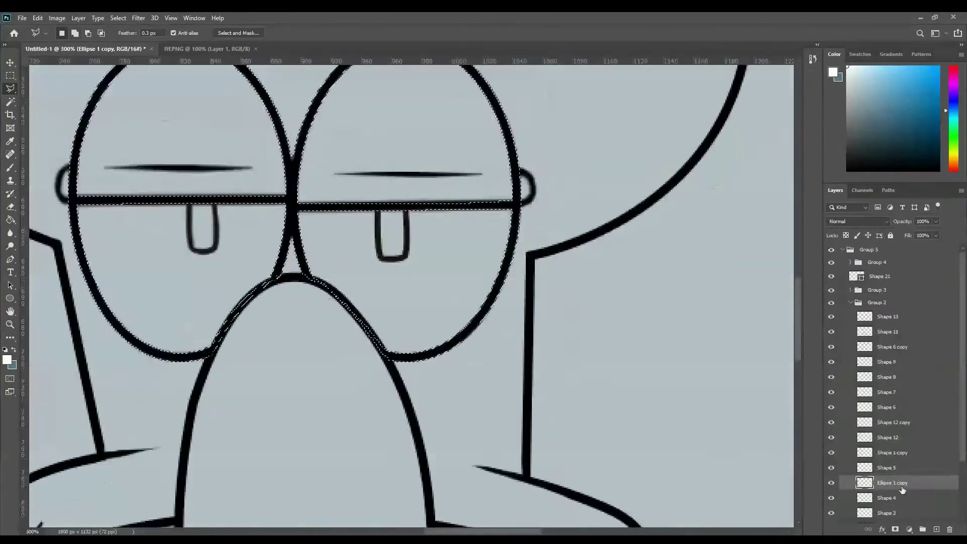
scroll(453, 302, "up", 2)
key("g")
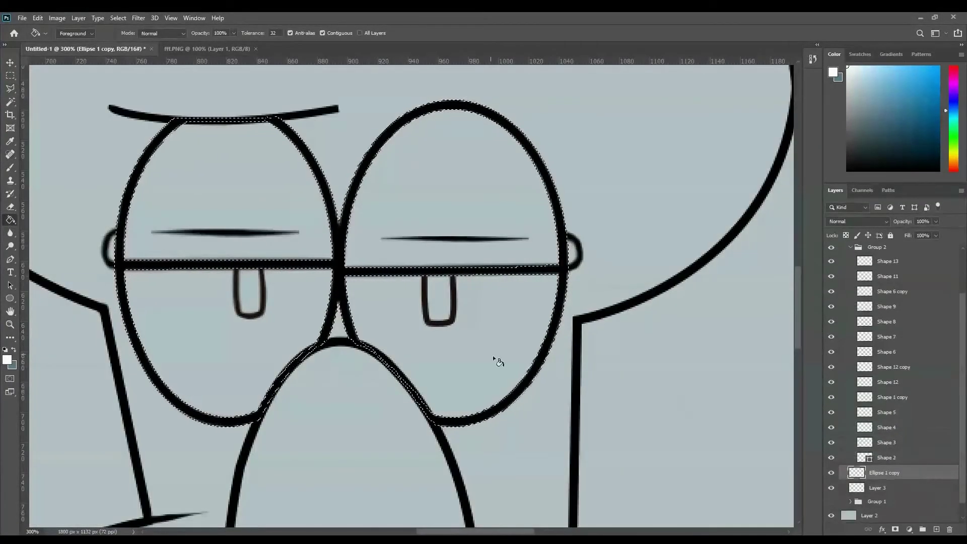
left_click(491, 353)
scroll(918, 399, "down", 2)
Move Ellipse 1 copy out of Group 2 below Shape 2, select Layer 3, and deselect.
left_click_drag(891, 412, 886, 480)
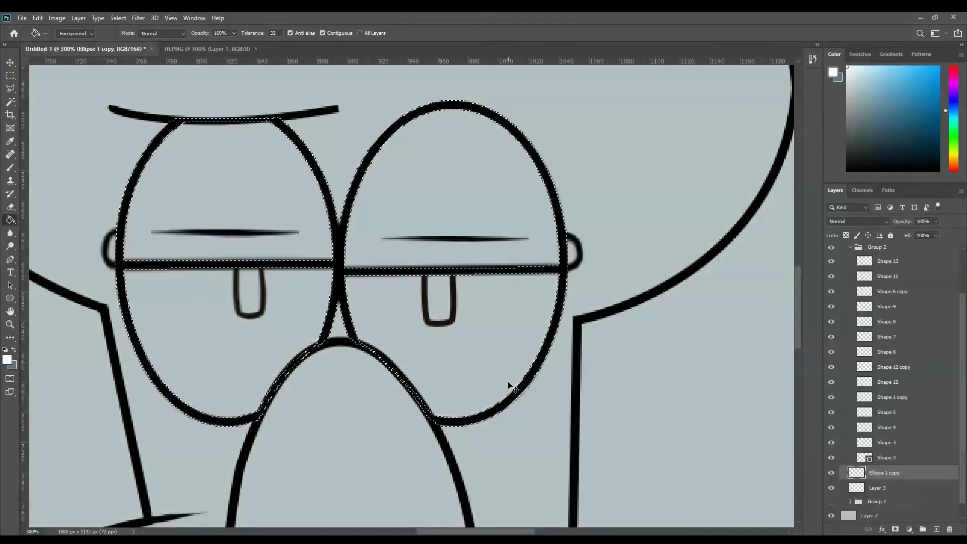
left_click(838, 490)
key("ctrl+minus")
key("ctrl+d")
key("ctrl+0")
scroll(762, 478, "up", 5)
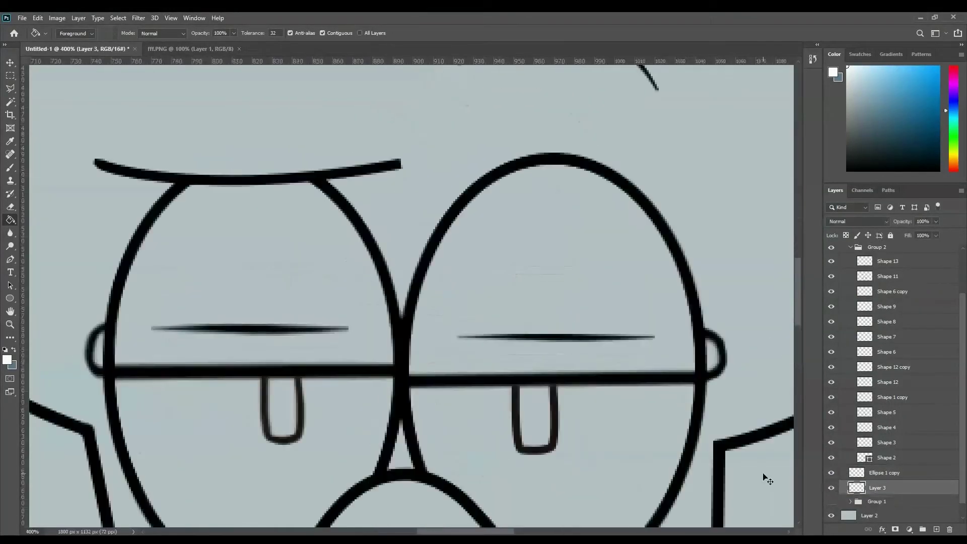
Lasso the lower areas of the right and left lenses.
key("l")
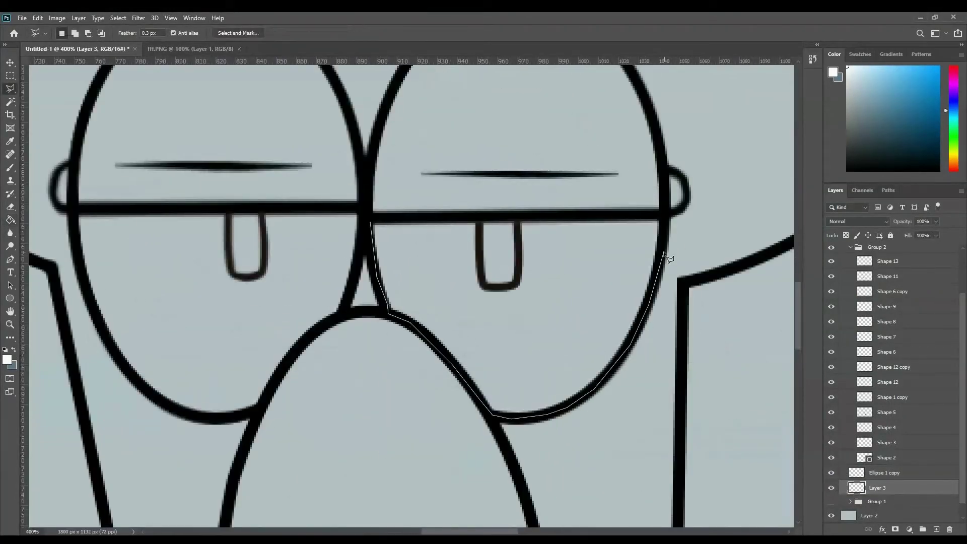
left_click(661, 217)
left_click(371, 221)
left_click(342, 312)
left_click(257, 406)
left_click(204, 416)
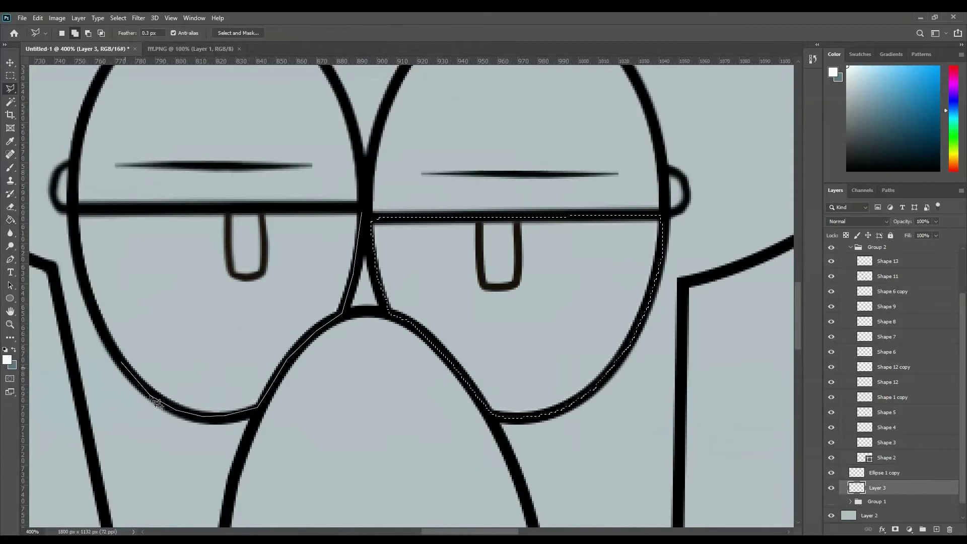
left_click(80, 215)
Fill both lower lens areas with white using the Paint Bucket.
key("g")
left_click(312, 332)
key("ctrl+d")
left_click(899, 474)
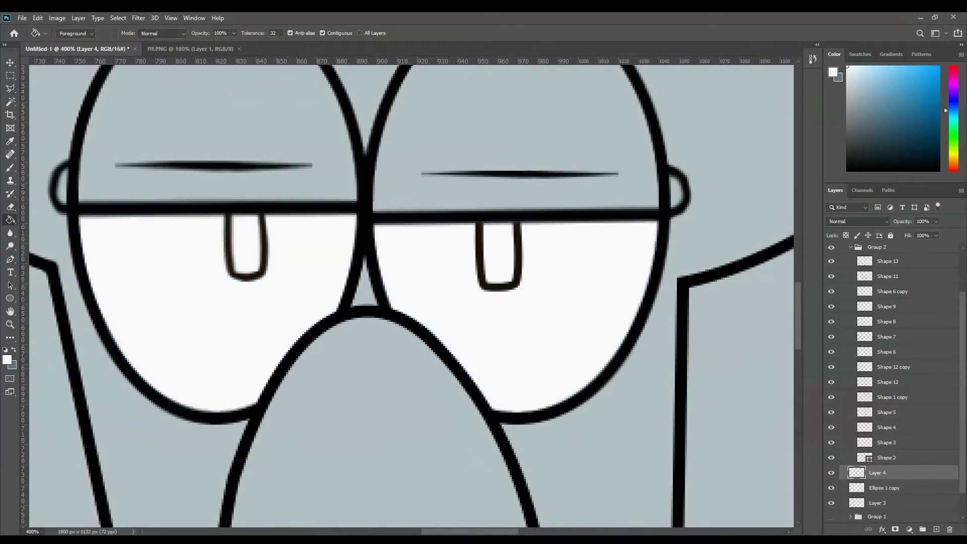
key("l")
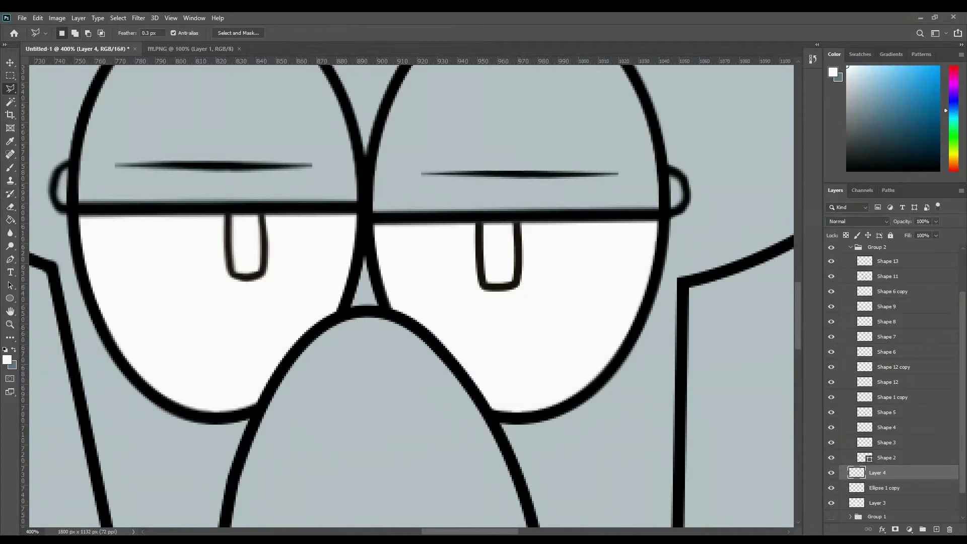
Fill the selected pupils dark red, brush on lighter red shading and soften it with Blur.
key("alt+BackSpace")
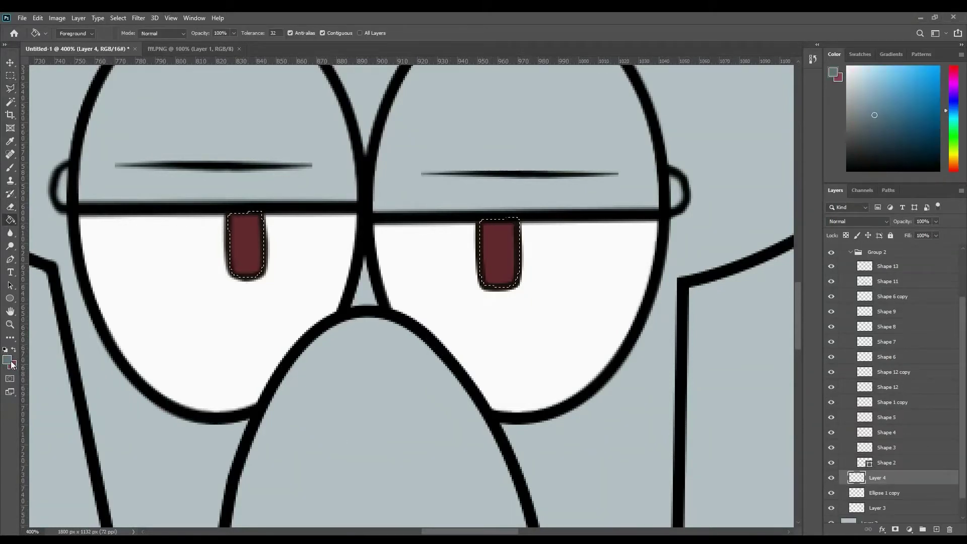
key("x")
key("b")
left_click(248, 255)
right_click(259, 234)
key("Escape")
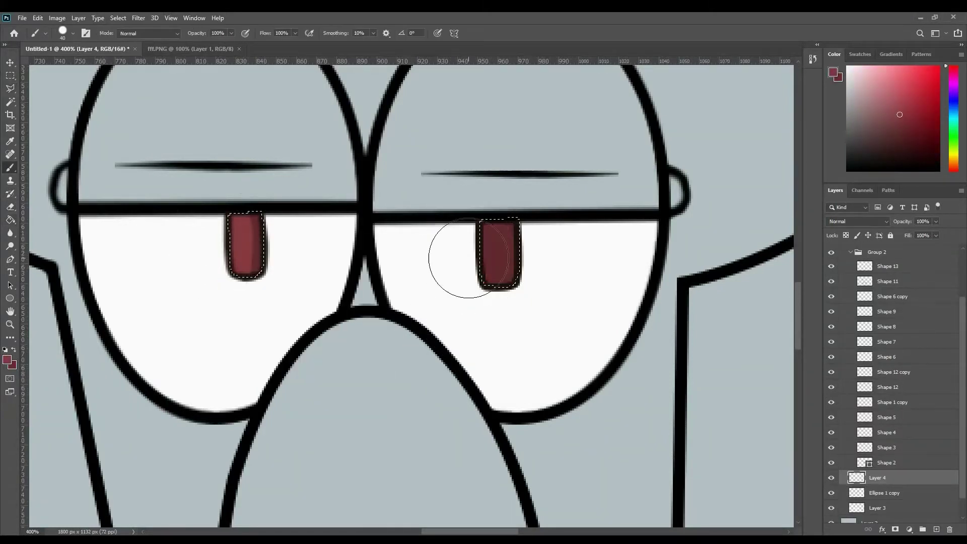
key("r")
key("v")
key("ctrl+minus")
key("ctrl+minus")
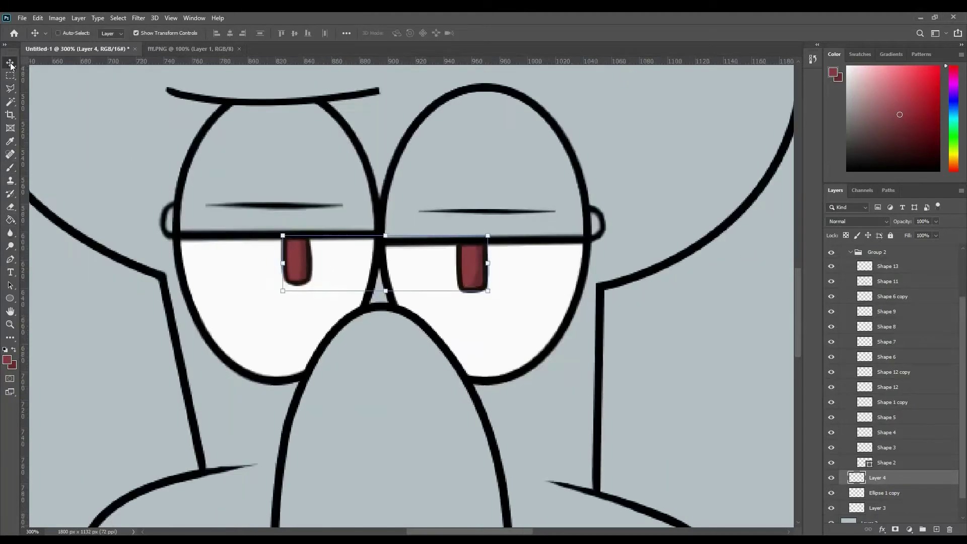
key("ctrl+minus")
Trace a Polygonal Lasso selection along the left edge and top of Squidward's head.
key("l")
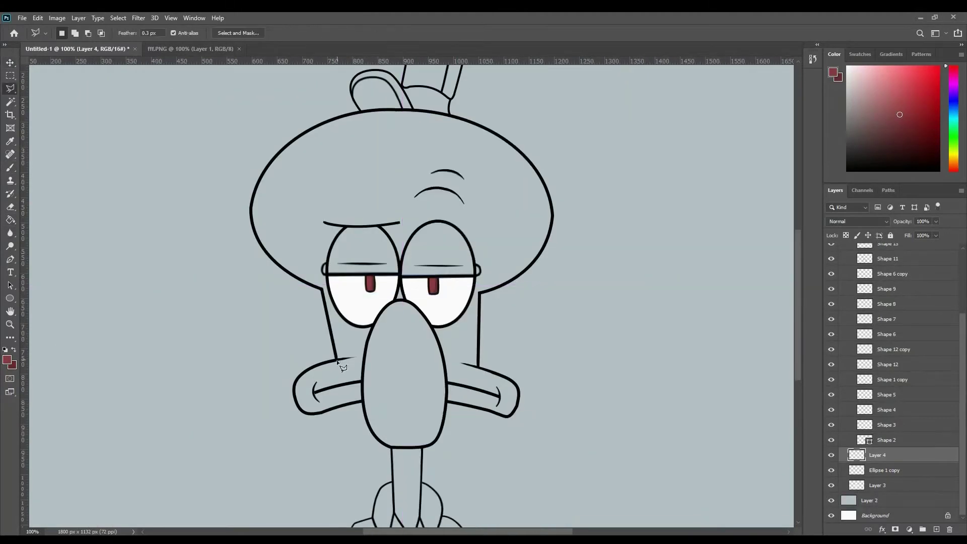
left_click(336, 352)
key("ctrl+plus")
key("ctrl+plus")
key("ctrl+plus")
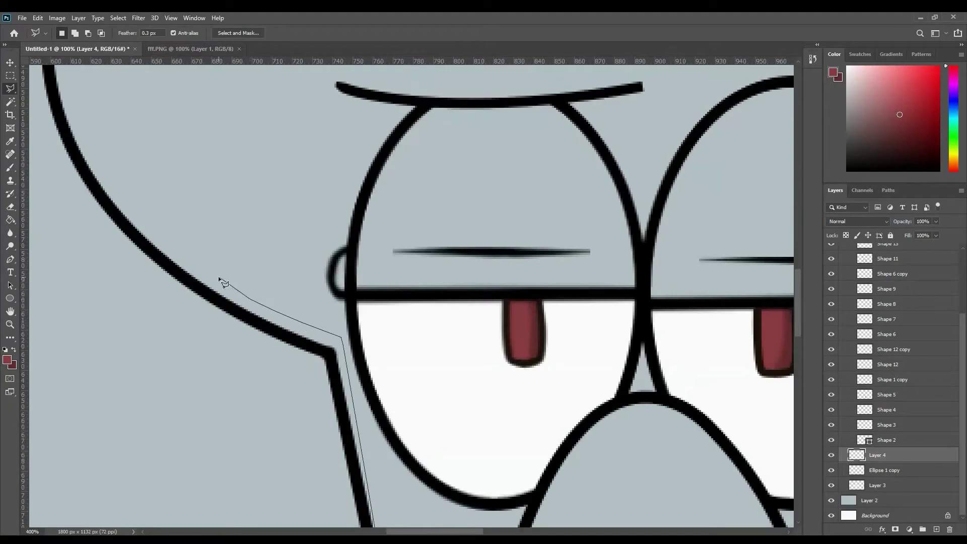
left_click_drag(174, 256, 322, 431)
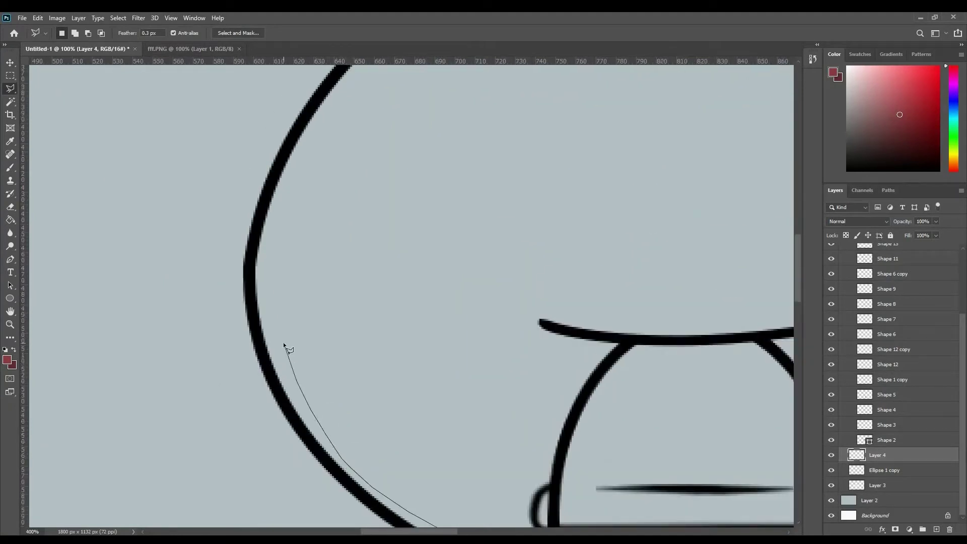
left_click_drag(317, 221, 232, 363)
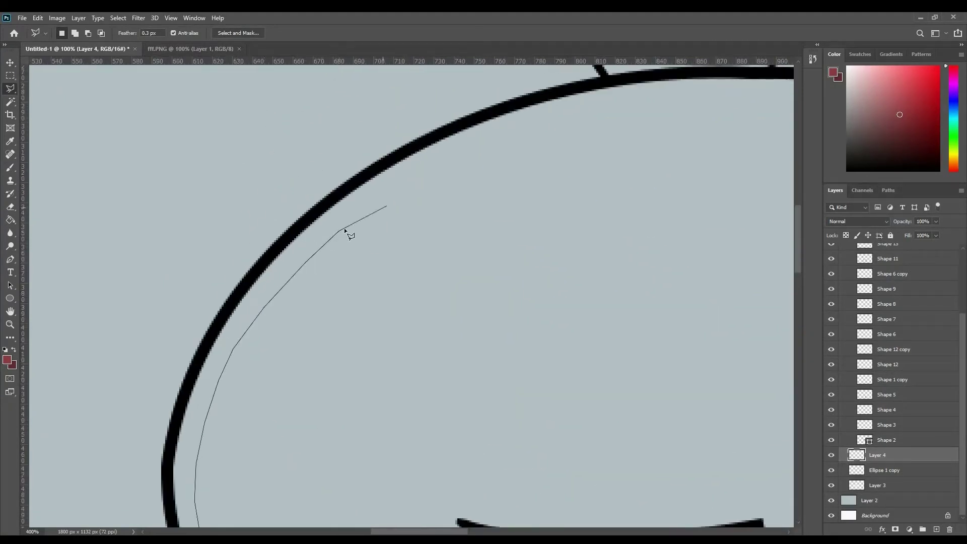
left_click_drag(542, 119, 408, 214)
left_click_drag(558, 206, 450, 276)
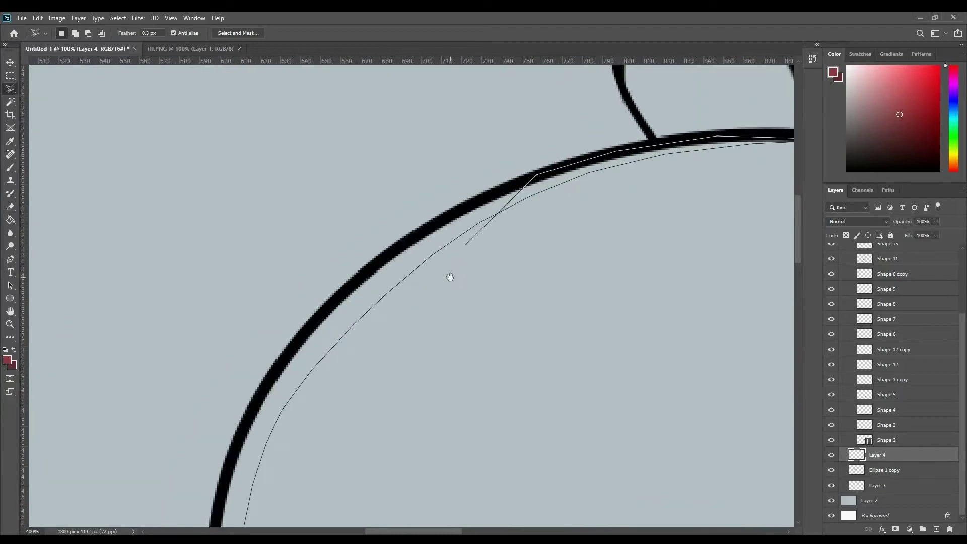
scroll(306, 351, "down", 5)
scroll(317, 317, "down", 3)
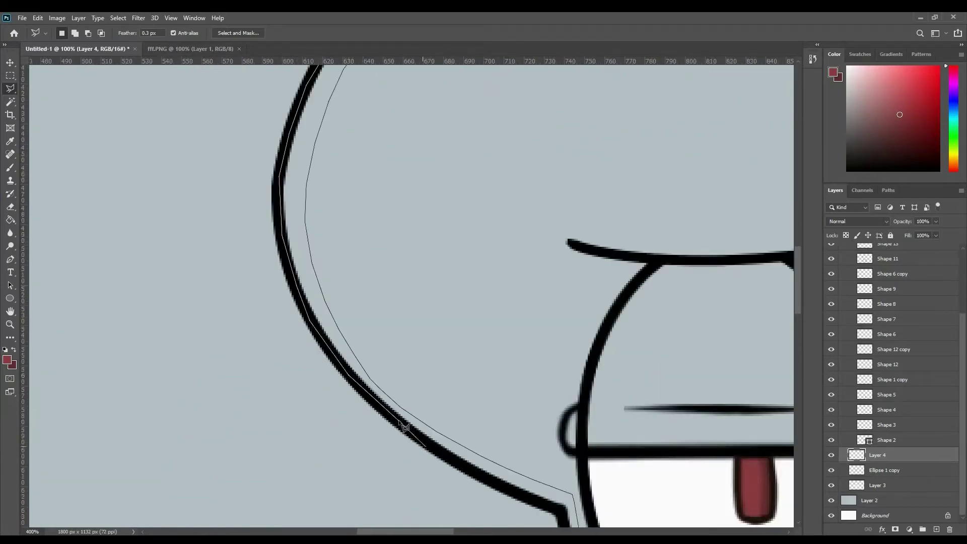
scroll(404, 427, "down", 2)
scroll(393, 418, "up", 3)
scroll(384, 416, "down", 3)
scroll(384, 417, "up", 1)
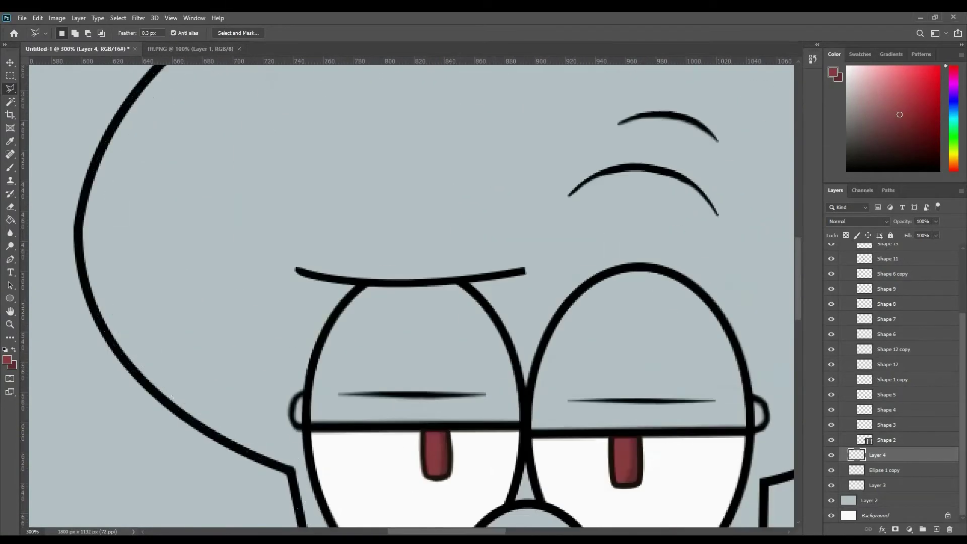
scroll(252, 252, "down", 2)
Paint the head-edge selection with a near-white highlight colour using the Brush.
left_click(7, 359)
key("b")
left_click(348, 146)
right_click(216, 198)
scroll(95, 432, "up", 2)
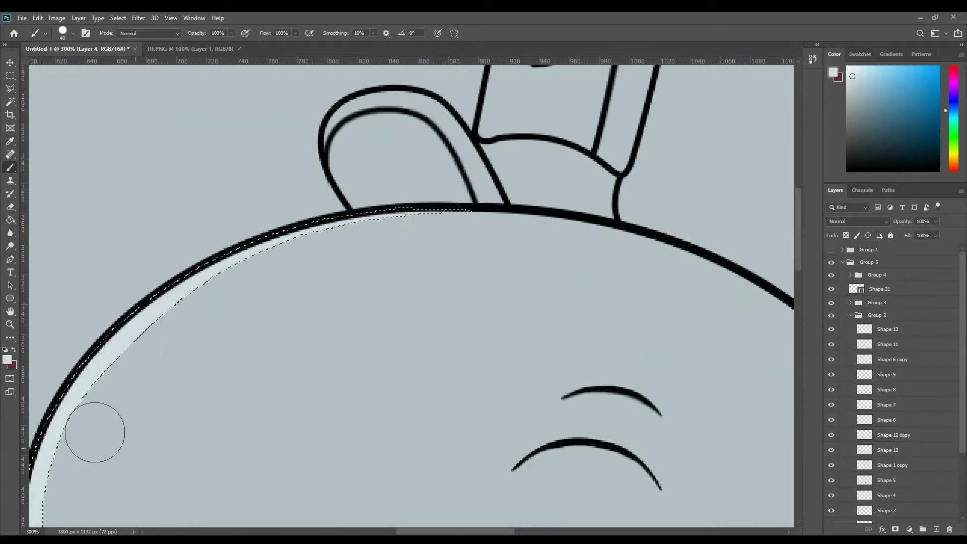
scroll(94, 432, "down", 2)
scroll(428, 428, "down", 3)
scroll(431, 328, "up", 2)
scroll(603, 390, "up", 2)
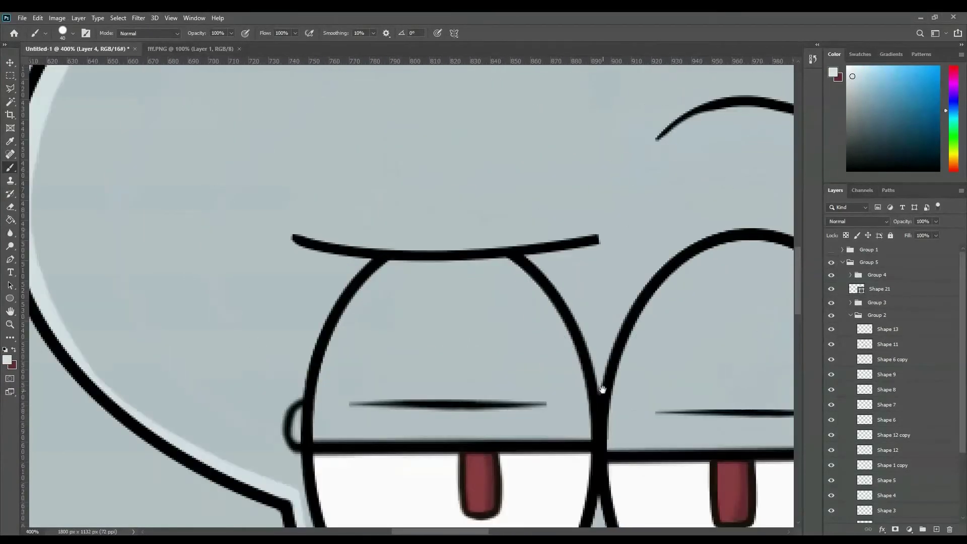
scroll(602, 389, "down", 1)
Erase stray eyelid edges on the Shape 1 copy and Ellipse 1 copy layers.
key("e")
right_click(305, 314)
key("Escape")
scroll(358, 342, "up", 1)
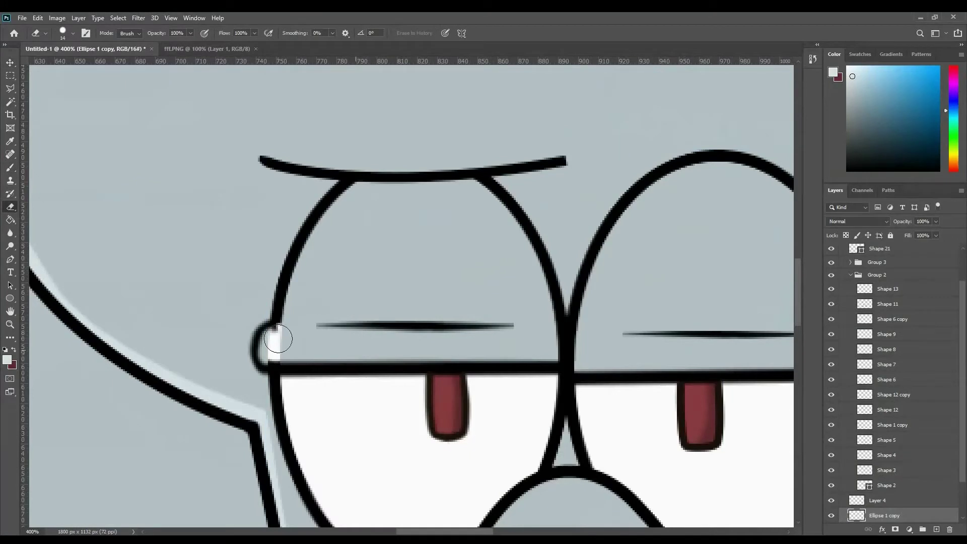
left_click(447, 392, "ctrl")
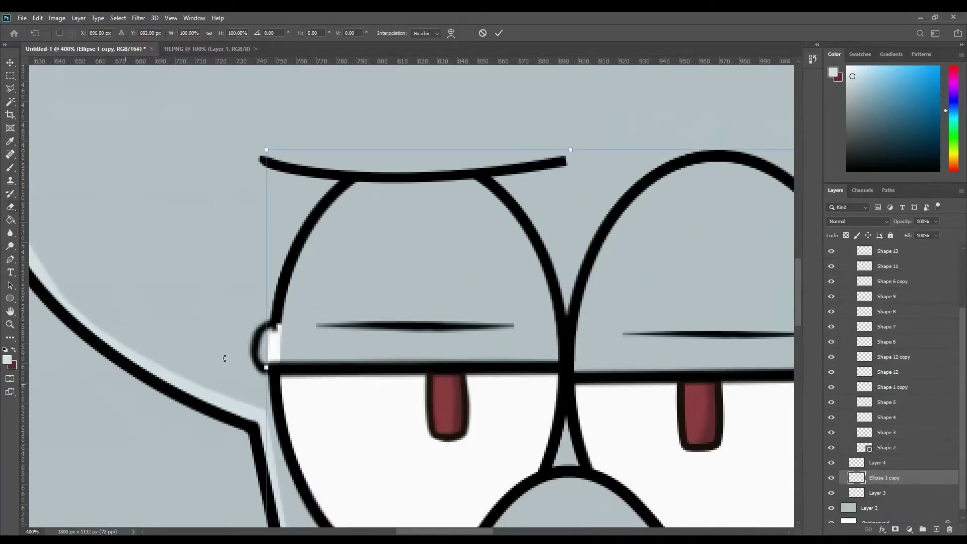
left_click(568, 313, "ctrl")
left_click_drag(651, 323, 228, 291)
left_click(430, 311, "ctrl")
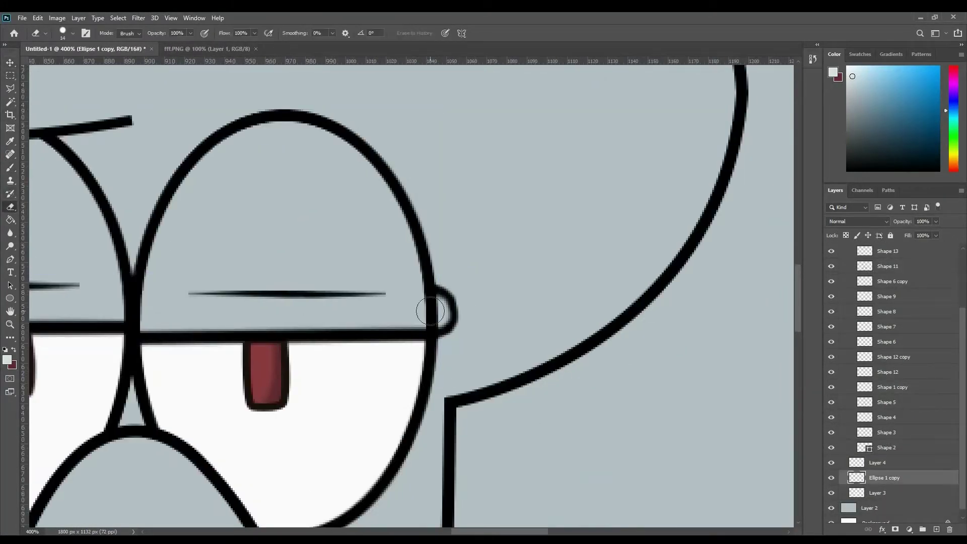
scroll(887, 401, "down", 1)
Touch up the eyelid side bumps with the Brush on Layer 3 and Layer 4.
left_click(879, 485)
key("b")
right_click(436, 309)
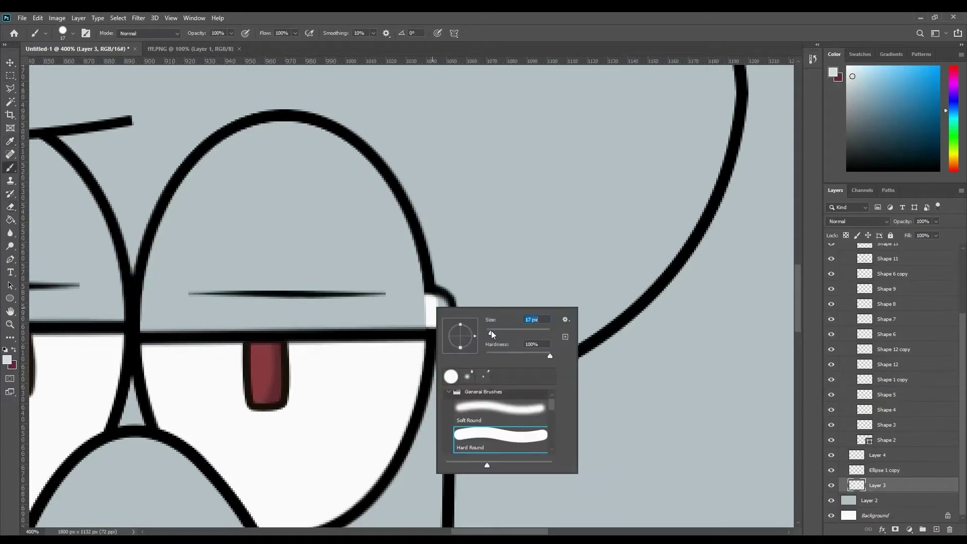
scroll(413, 297, "up", 1)
right_click(617, 327)
left_click(440, 312, "ctrl")
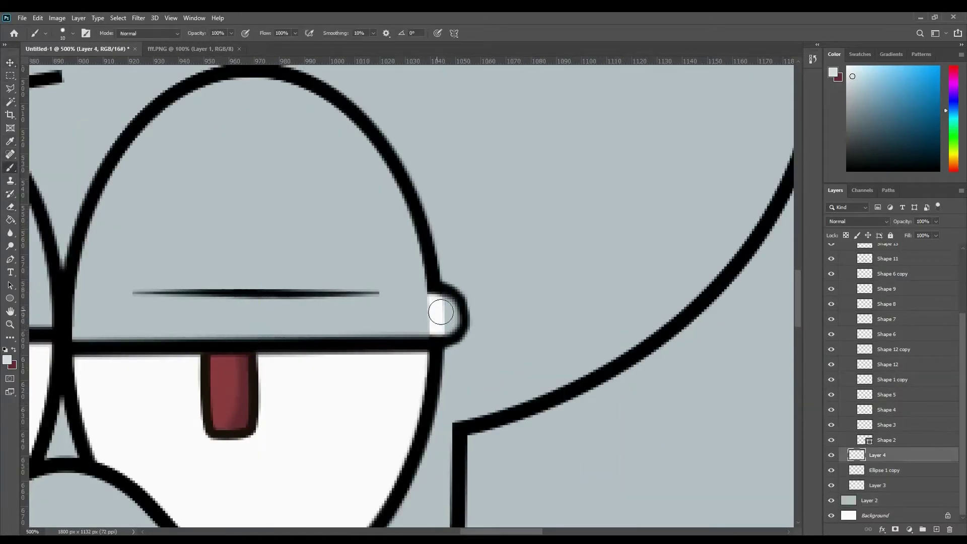
scroll(285, 313, "left", 5)
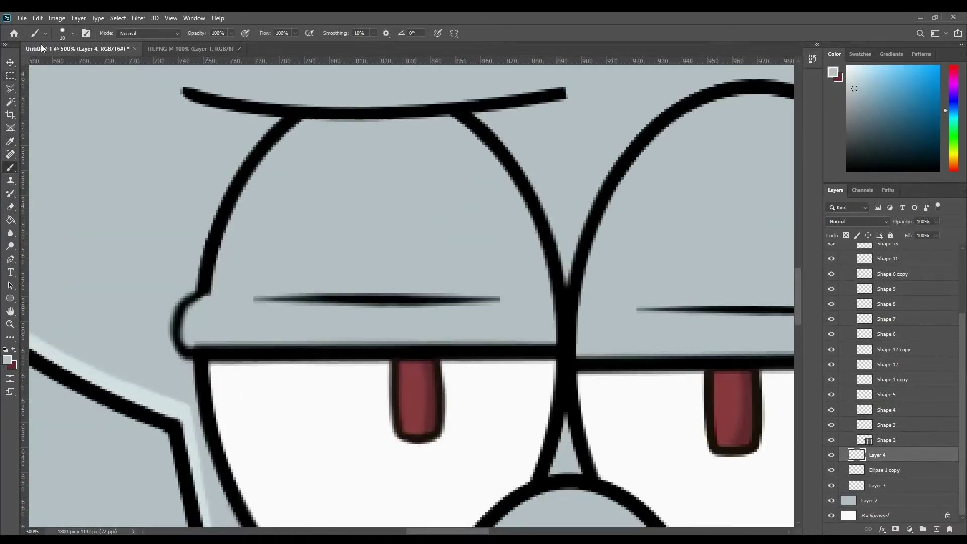
Select the eyelid line on Shape 1 copy, erase it clean and repaint the outline black.
left_click(221, 328, "ctrl")
key("e")
key("l")
left_click(190, 349)
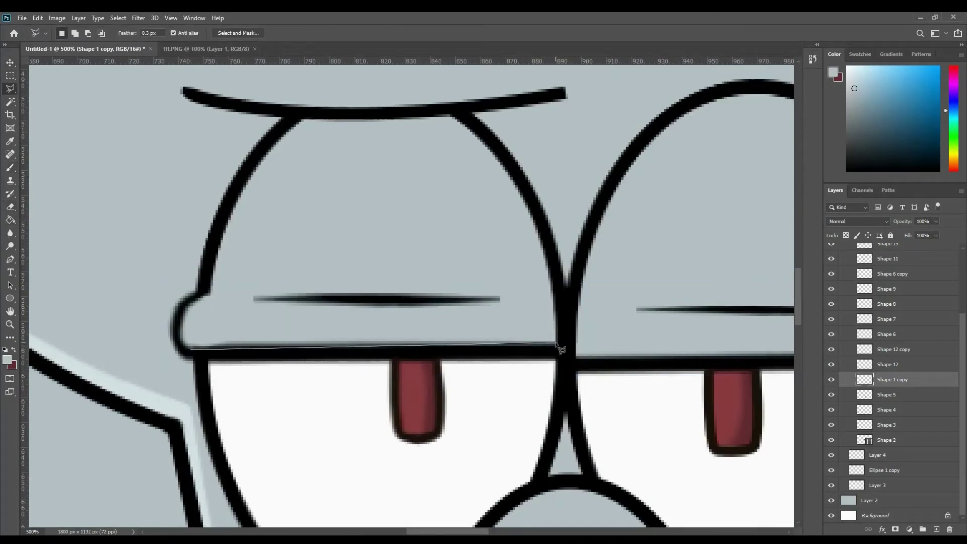
double_click(556, 344)
key("e")
key("b")
right_click(279, 316)
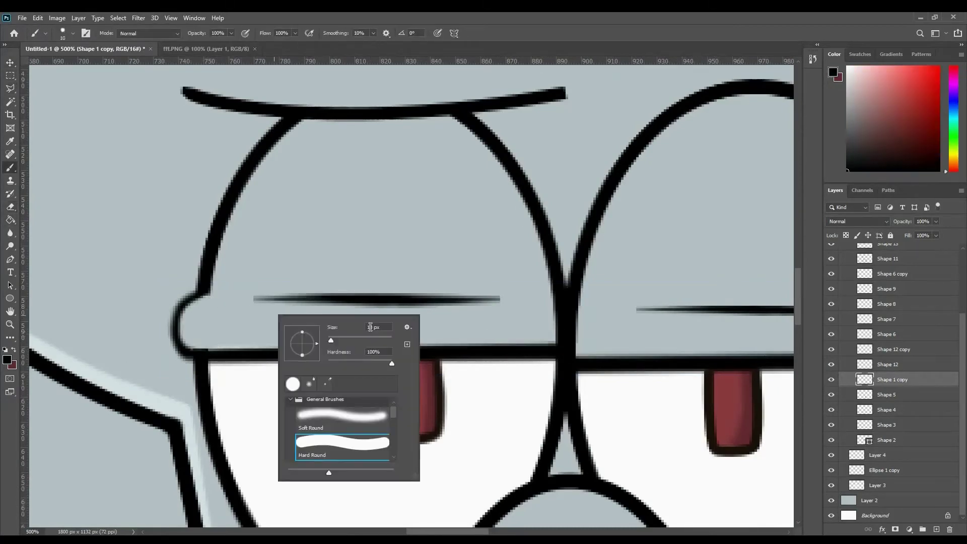
key("ctrl+plus")
key("ctrl+plus")
key("ctrl+plus")
scroll(452, 278, "right", 10)
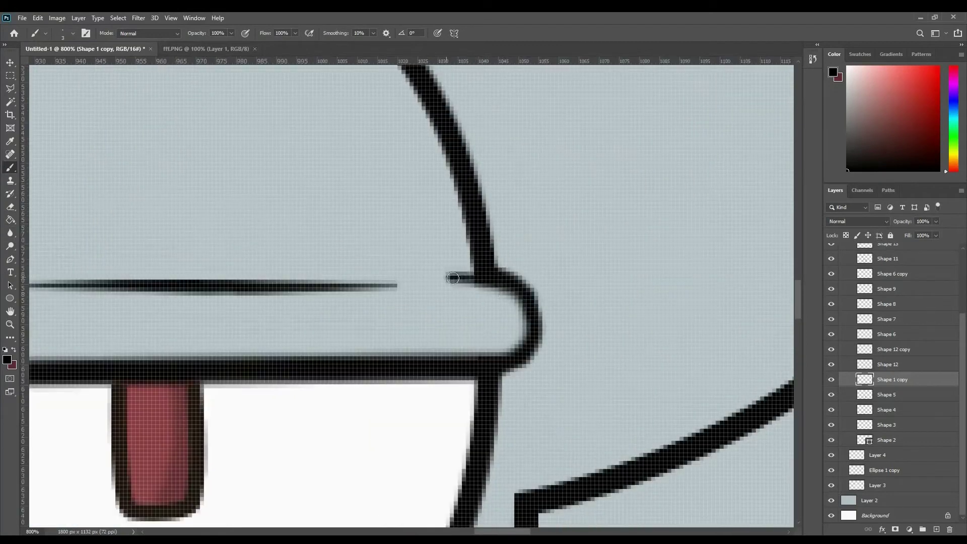
key("ctrl+0")
key("ctrl+plus")
key("ctrl+plus")
key("ctrl+plus")
Start a Polygonal Lasso highlight selection around the tongue's curve.
key("l")
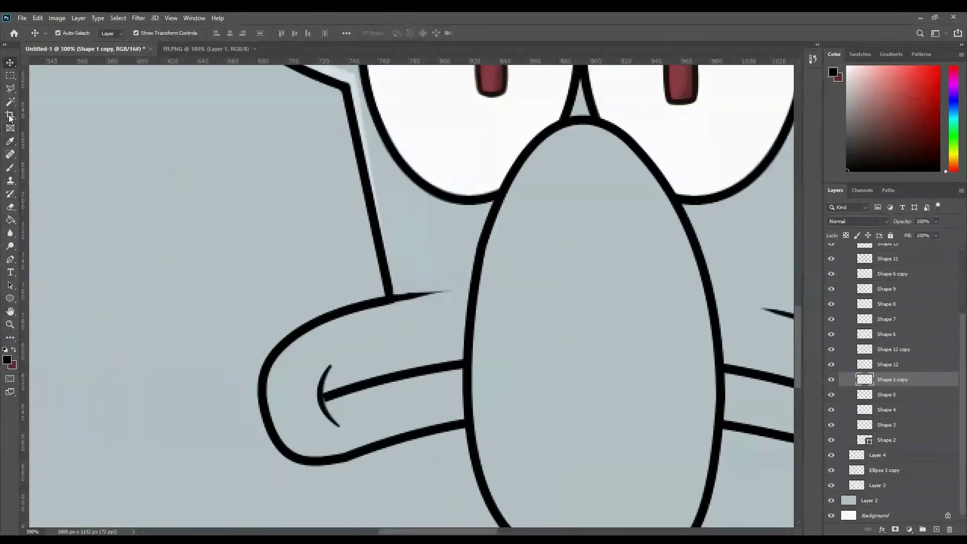
double_click(377, 302)
key("Return")
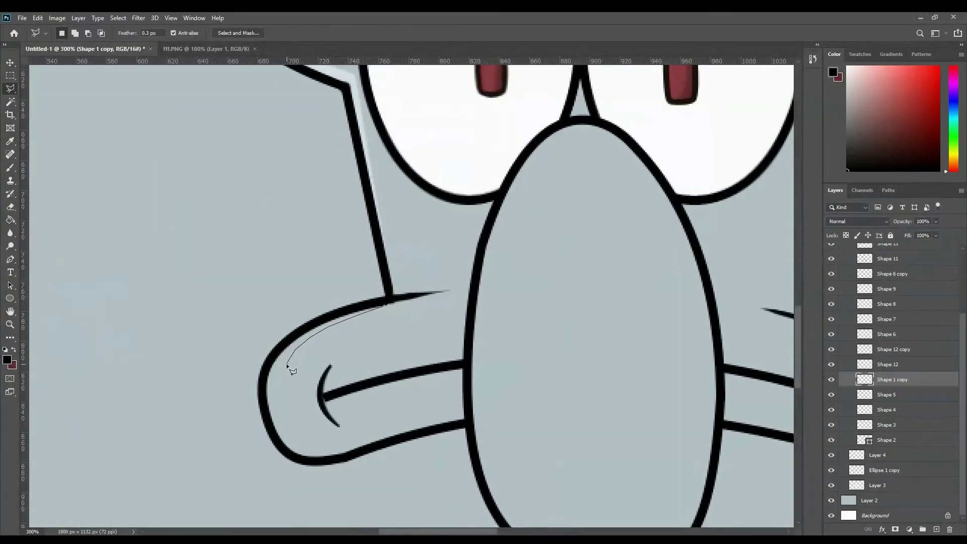
mouse_move(286, 411)
left_mouse_down()
mouse_move(303, 446)
mouse_move(363, 447)
left_mouse_up()
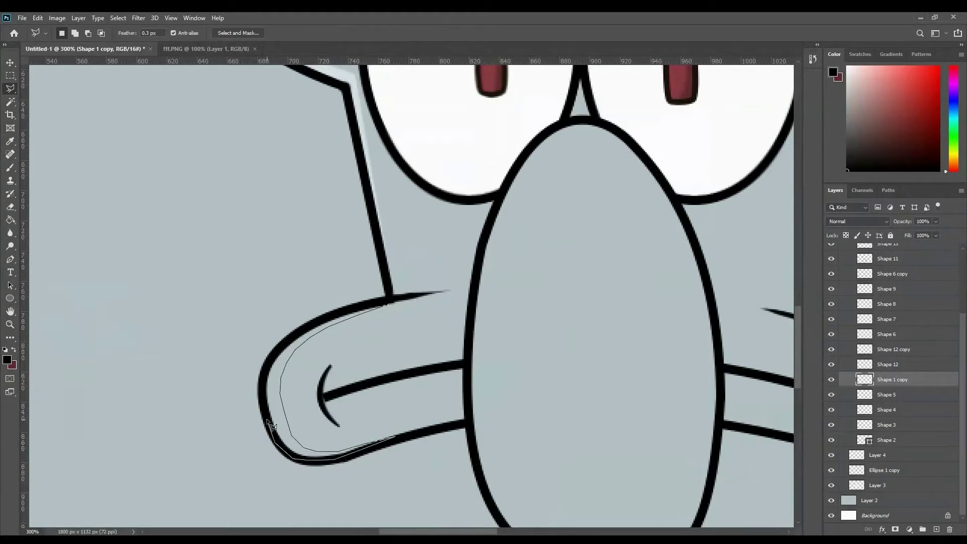
left_click(365, 312)
Add highlight strips along the left and right eyelid lines to the selection.
scroll(557, 233, "up", 3)
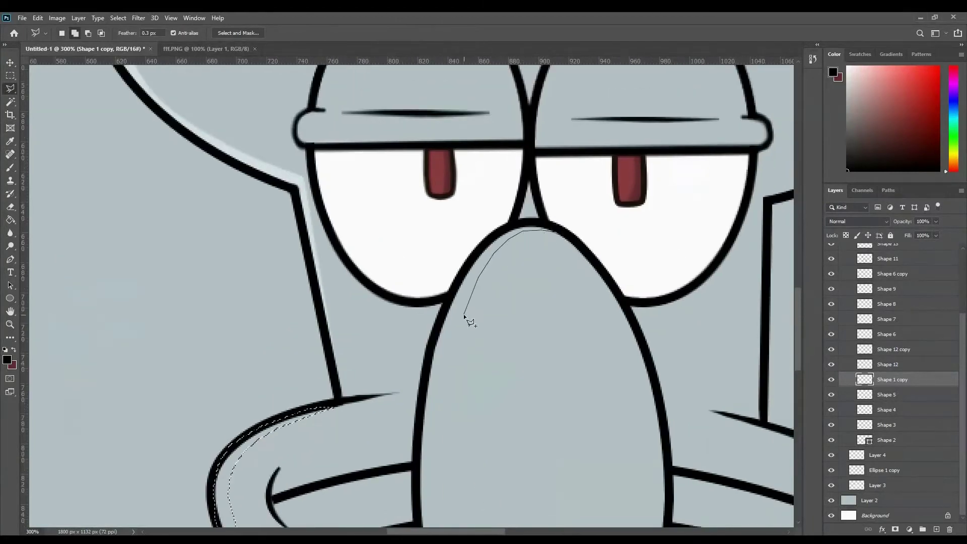
scroll(467, 319, "down", 3)
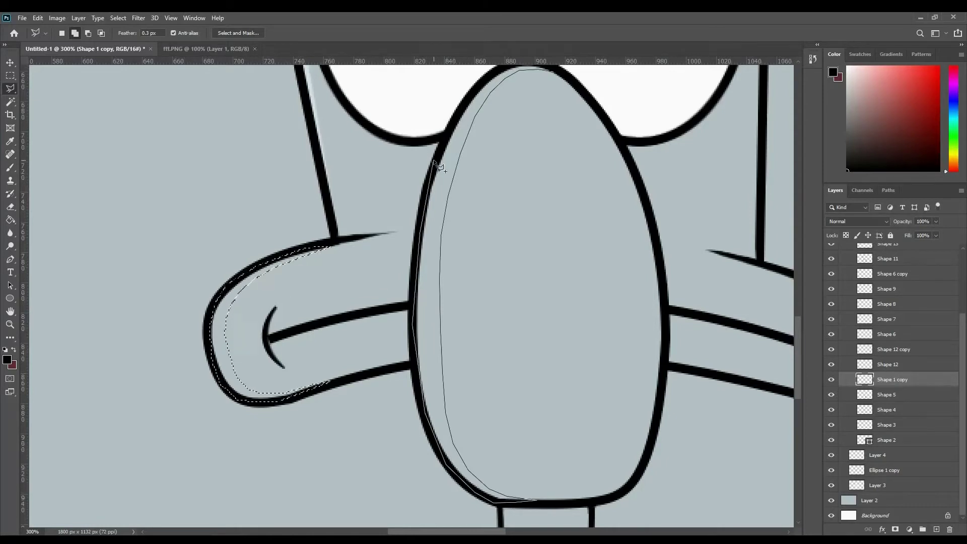
scroll(542, 159, "up", 3)
scroll(542, 159, "up", 2)
scroll(262, 247, "left", 2)
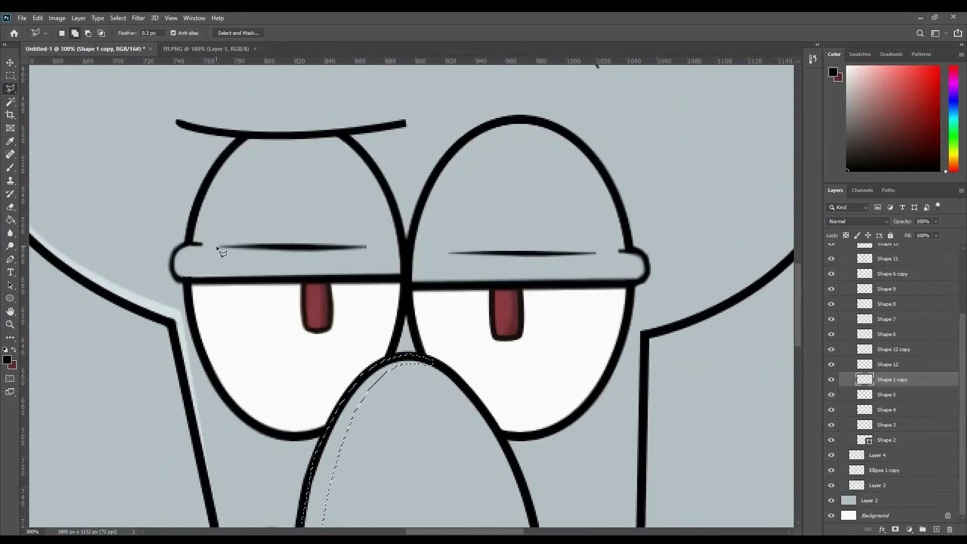
double_click(366, 245)
left_click(450, 249)
scroll(450, 249, "up", 3)
scroll(450, 249, "left", 2)
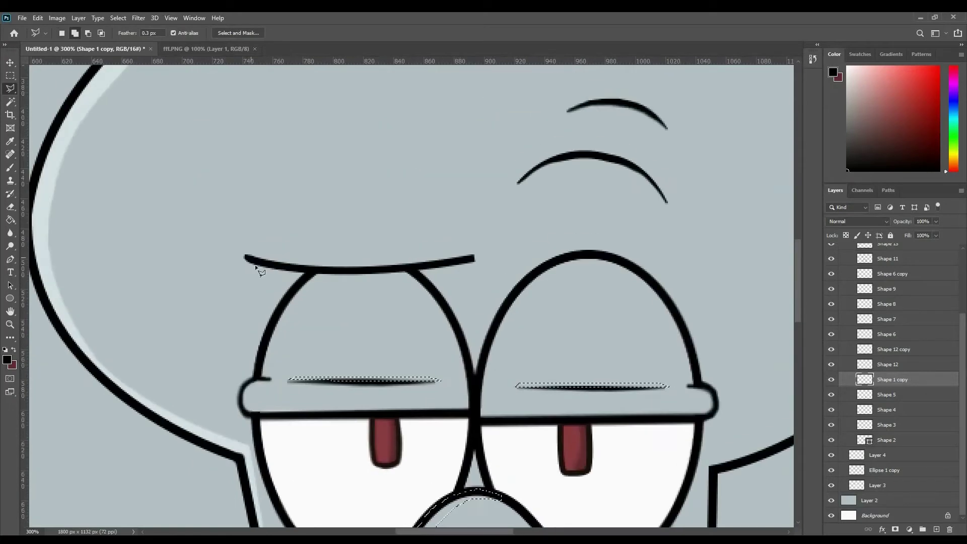
Add highlight strips along the eyebrow and the lower and upper forehead wrinkles.
left_click(245, 257)
double_click(361, 272)
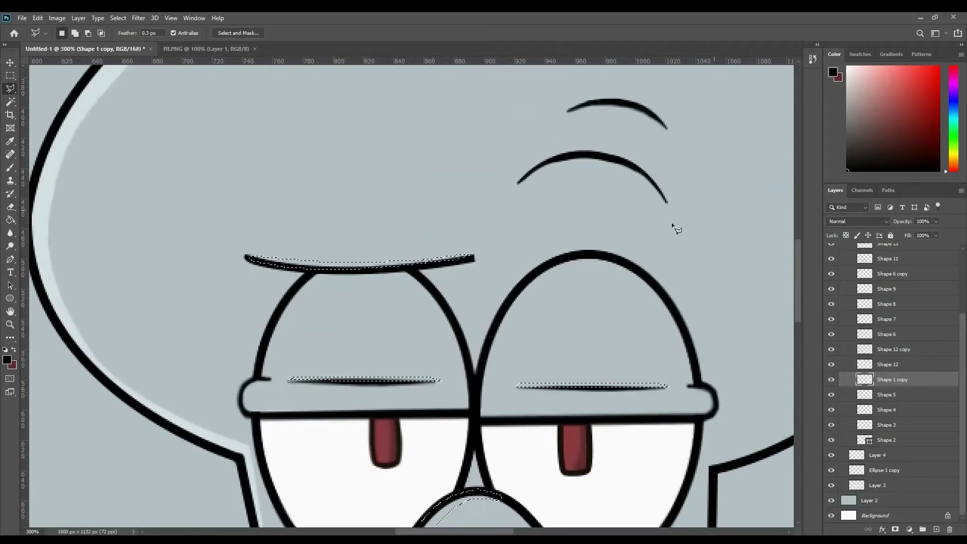
scroll(673, 226, "up", 3)
scroll(673, 227, "right", 3)
left_click(414, 276)
left_click(479, 247)
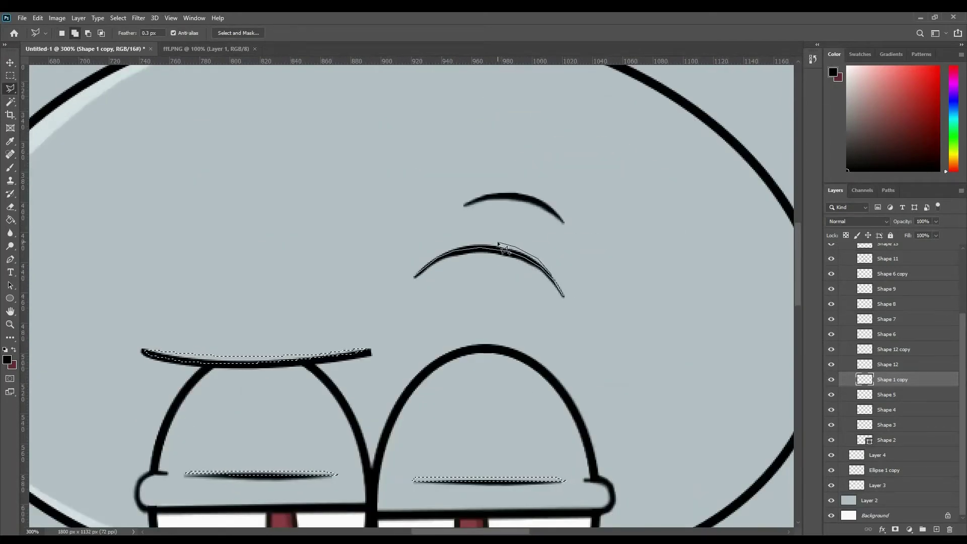
double_click(414, 276)
scroll(476, 287, "up", 3)
scroll(476, 287, "right", 1)
left_click(453, 289)
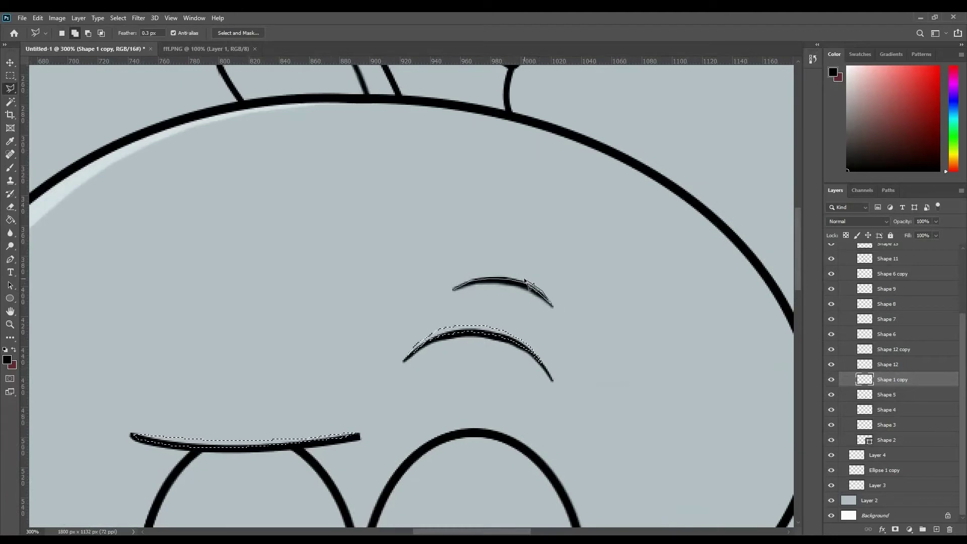
double_click(529, 285)
scroll(660, 425, "down", 5)
scroll(660, 426, "left", 1)
Add highlight strips along the left eyelid, the right eye's inner curve and the neck.
left_click_drag(281, 130, 231, 222)
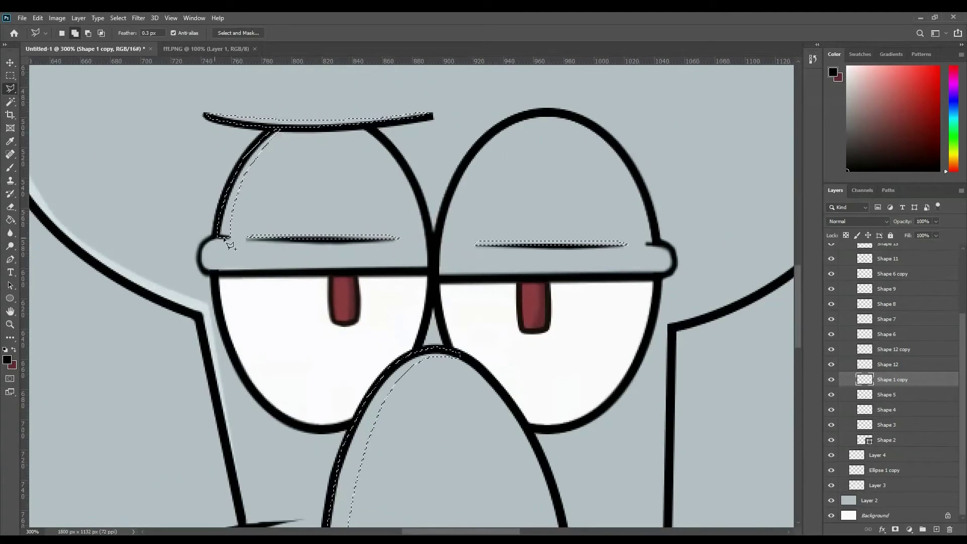
scroll(483, 143, "up", 1)
scroll(483, 143, "right", 3)
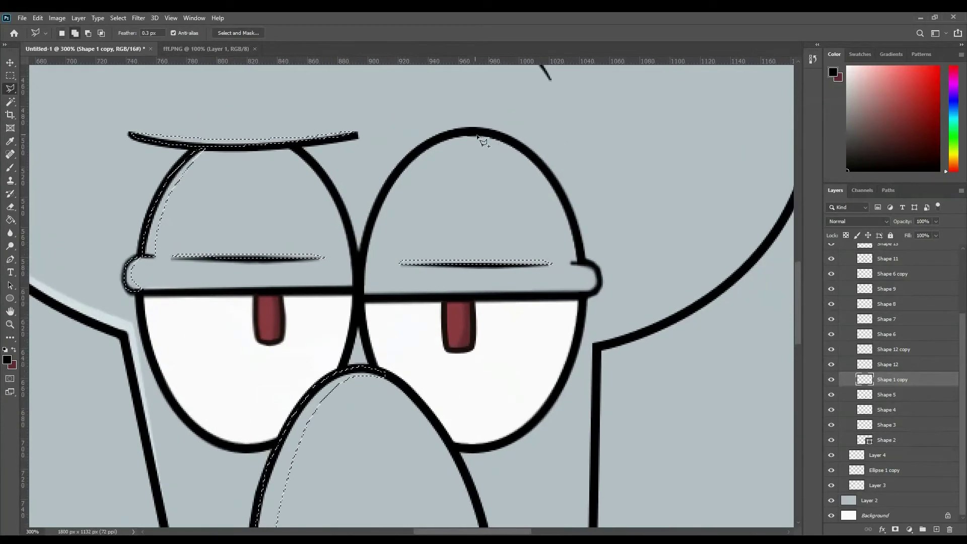
left_click_drag(406, 179, 366, 296)
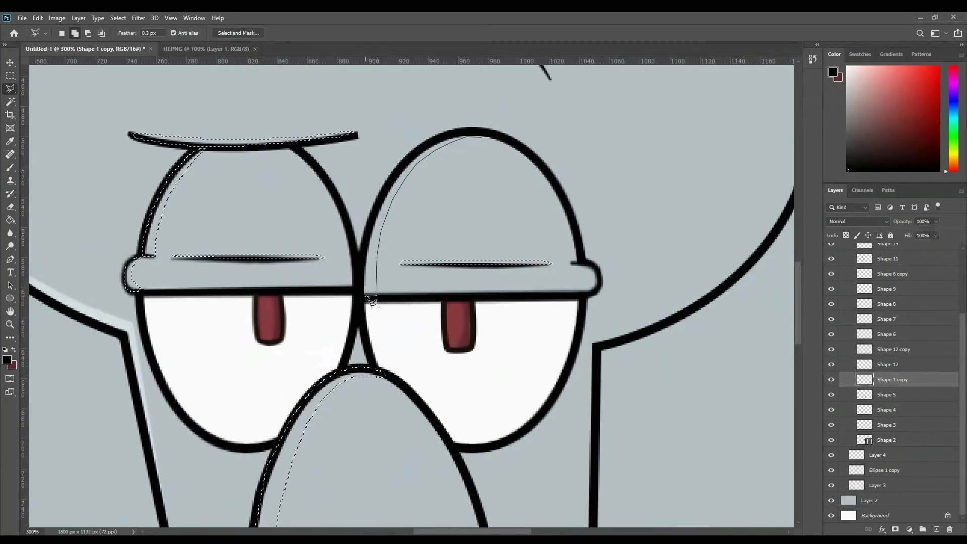
left_click(395, 181)
scroll(396, 181, "down", 10)
left_click(450, 211)
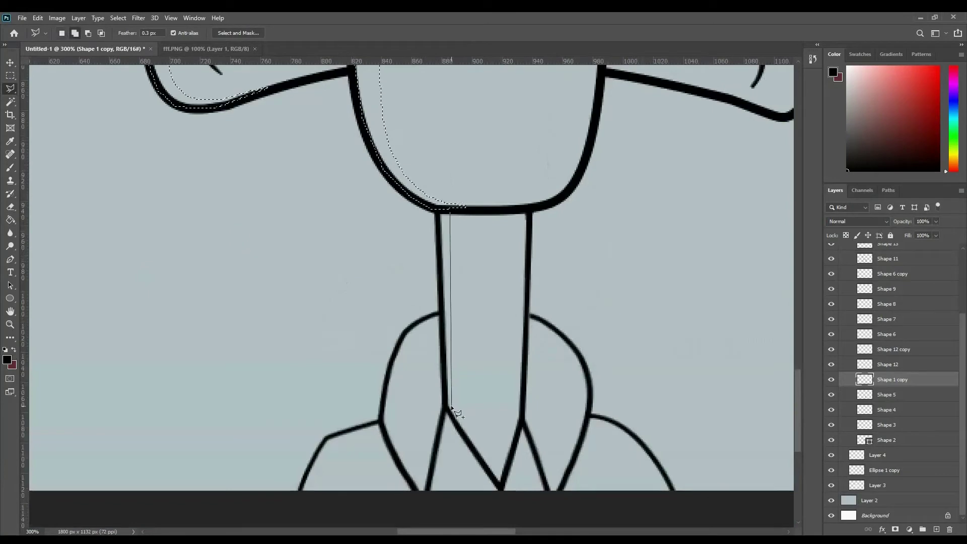
left_click(451, 407)
left_click(501, 487)
double_click(450, 412)
scroll(539, 328, "up", 10)
Fill all selected strips with the pale highlight colour on the highlight layer.
left_click(877, 454)
key("g")
left_click(248, 222, "alt")
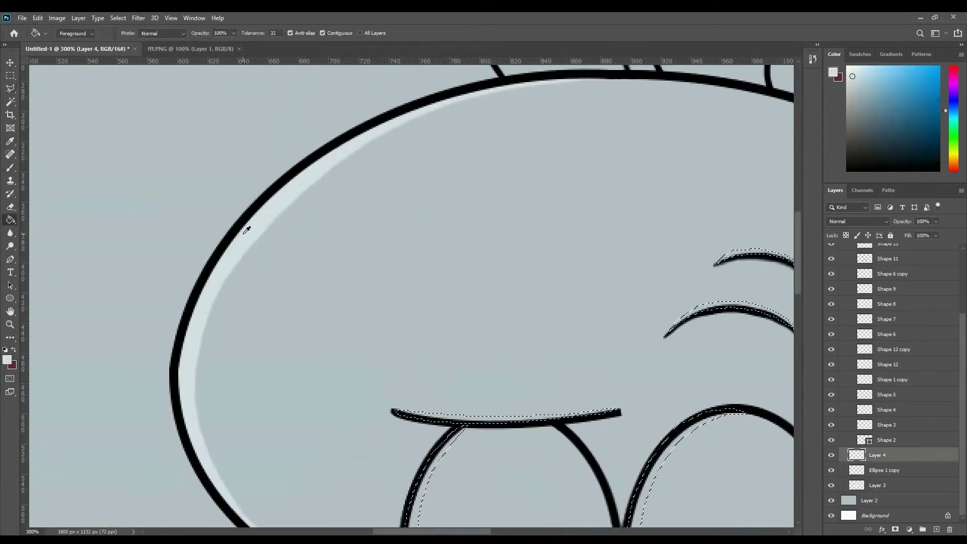
left_click(628, 403)
scroll(628, 403, "down", 5)
scroll(616, 224, "down", 5)
scroll(616, 225, "up", 8)
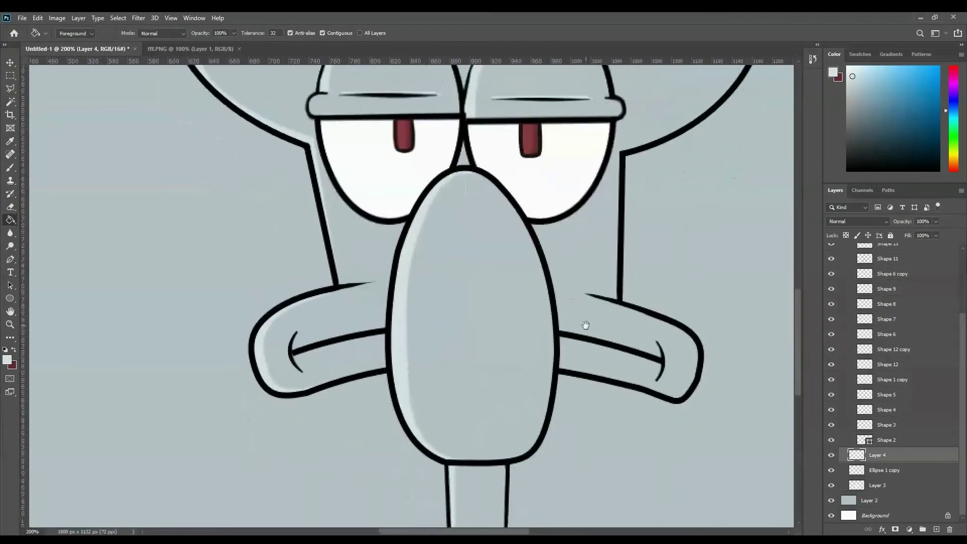
left_click(11, 67)
scroll(353, 252, "up", 3)
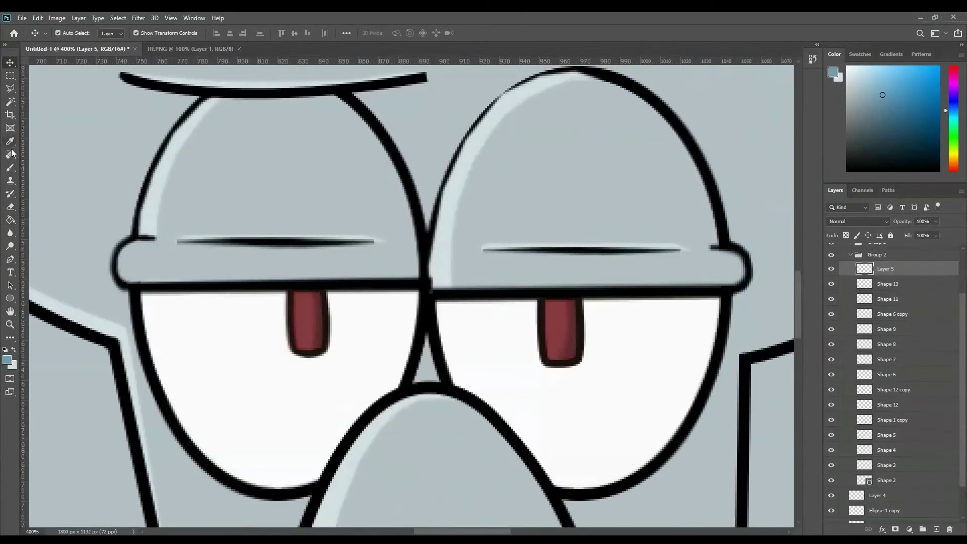
Paint a black dot where the two eyelids meet on the highlight layer.
key("b")
key("d")
left_click(877, 480)
right_click(469, 258)
key("Escape")
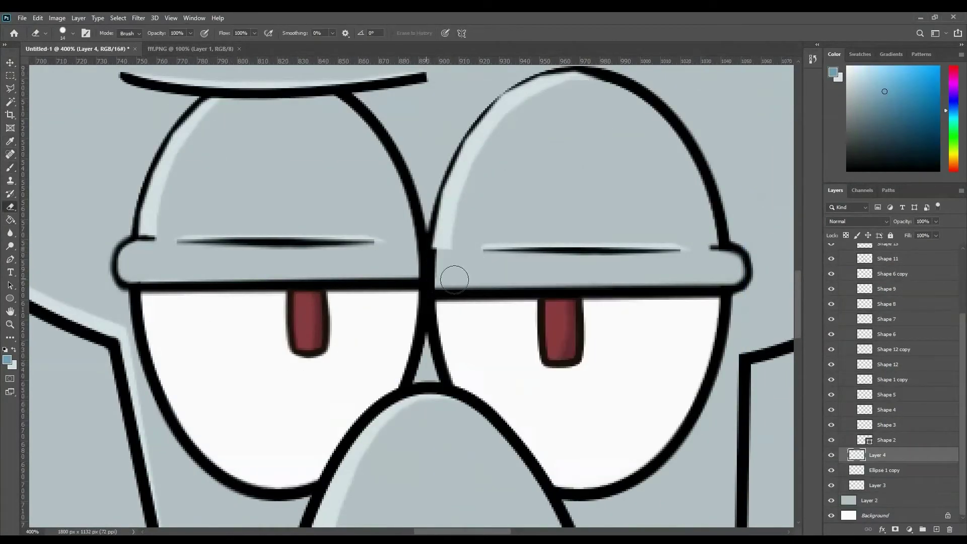
key("d")
right_click(448, 272)
left_click(437, 270)
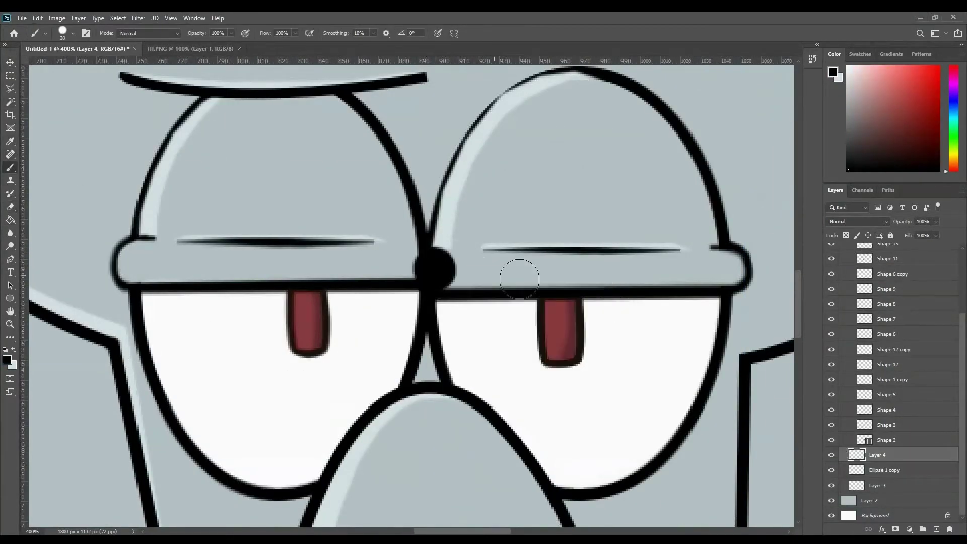
left_click(428, 267)
Refine the eyelid join with the Eraser and a 2 px black brush.
key("e")
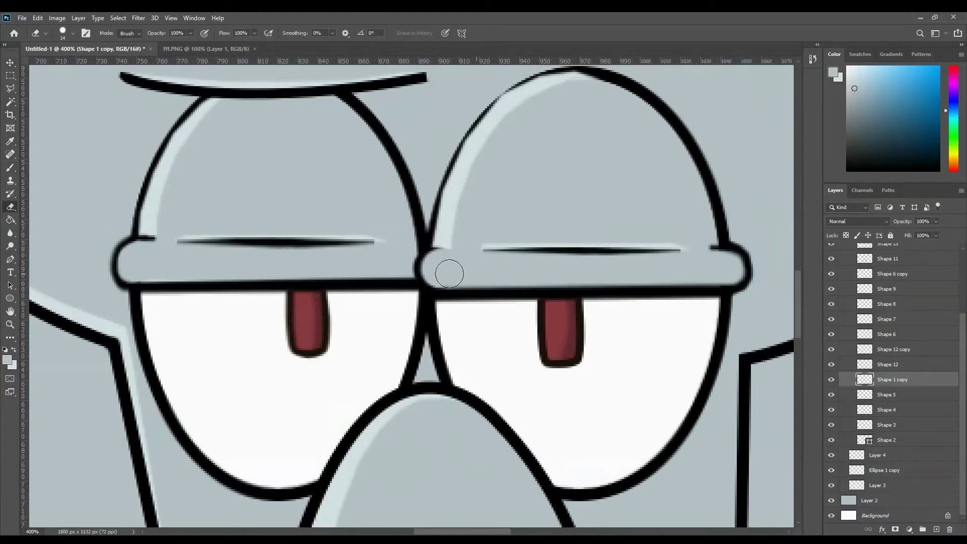
key("l")
key("e")
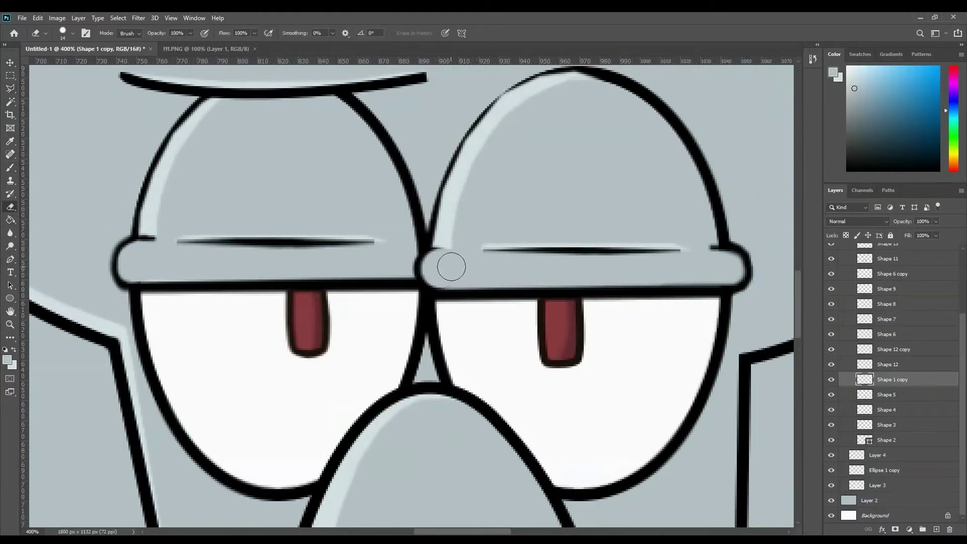
left_click(451, 267, "ctrl")
key("b")
right_click(629, 267)
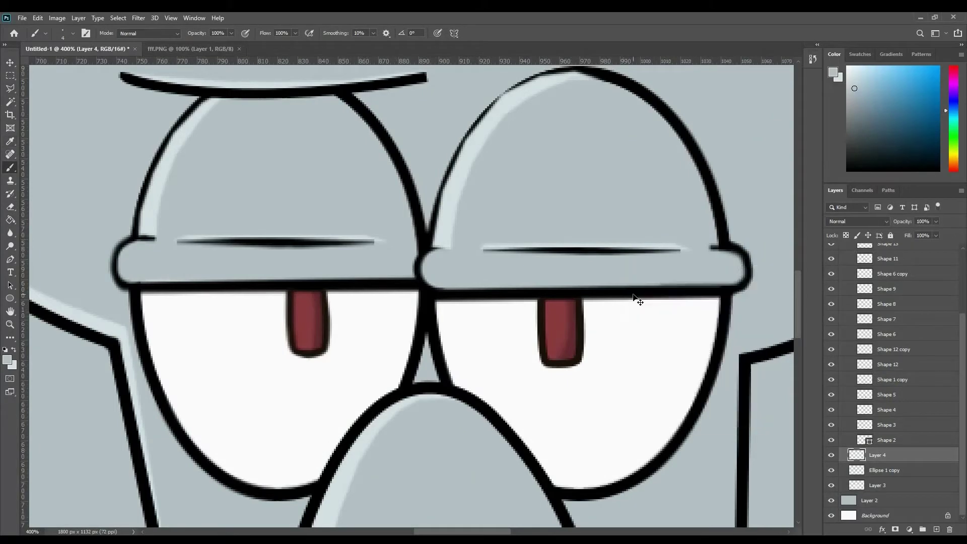
key("ctrl+plus")
key("ctrl+plus")
right_click(496, 220)
key("Escape")
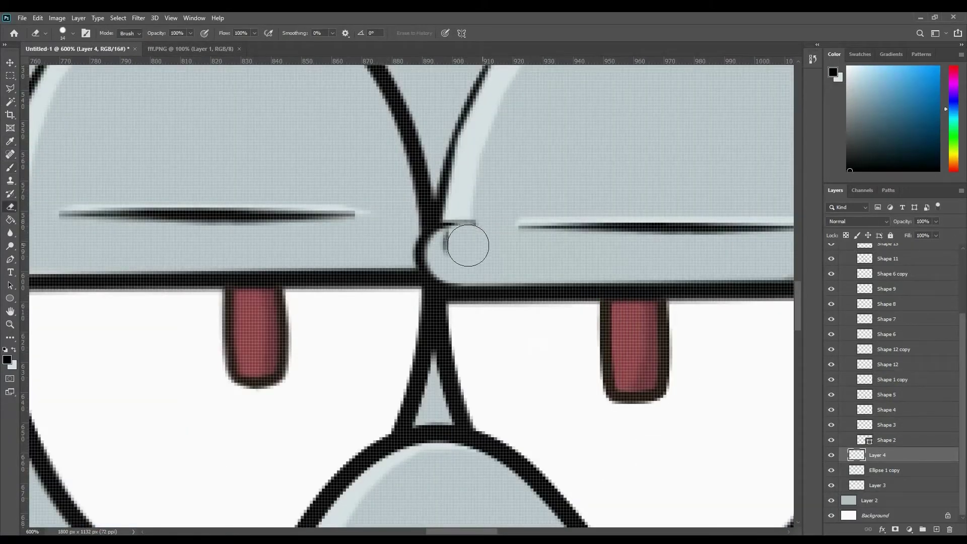
Outline and touch up the eyelid's rounded end on the base colour layer.
left_click(10, 88)
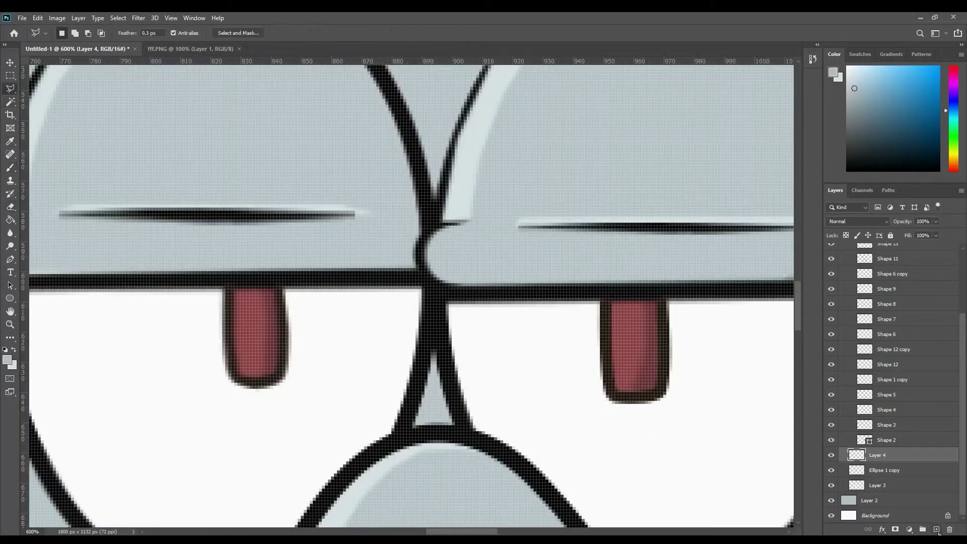
key("alt+bracketleft")
key("alt+bracketleft")
left_click(457, 224)
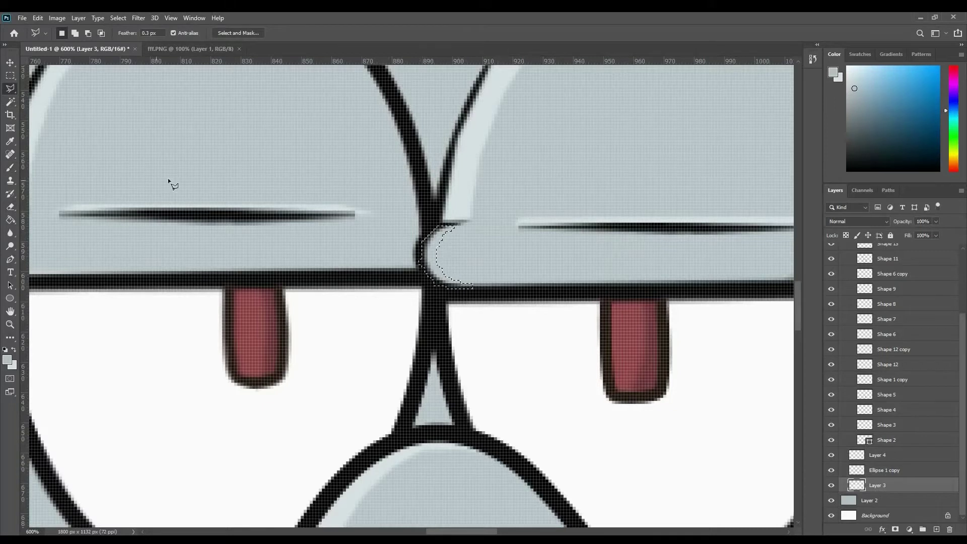
key("b")
key("alt+bracketright")
key("alt+bracketright")
key("ctrl+minus")
key("ctrl+minus")
key("ctrl+minus")
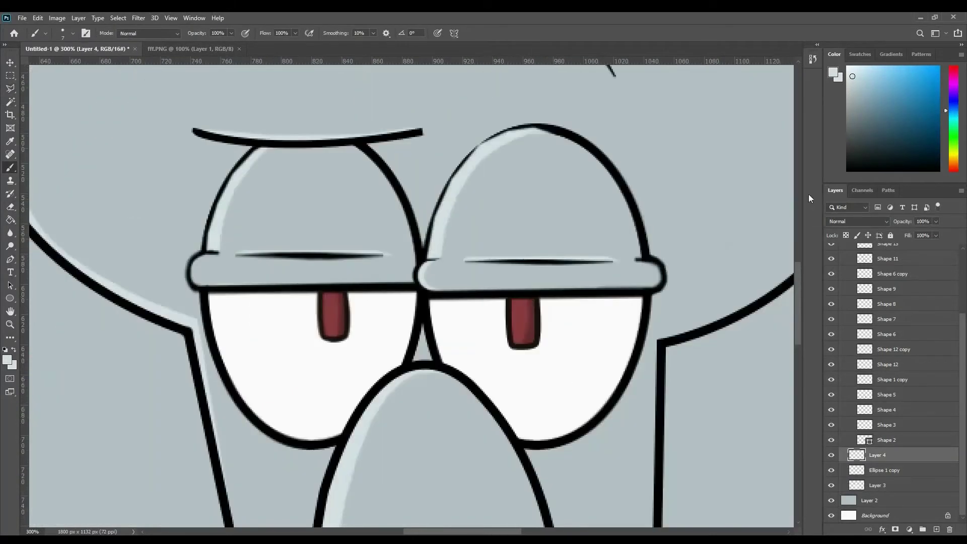
Duplicate the Ellipse 1 copy layer to create Ellipse 1 copy 2.
left_click(899, 470)
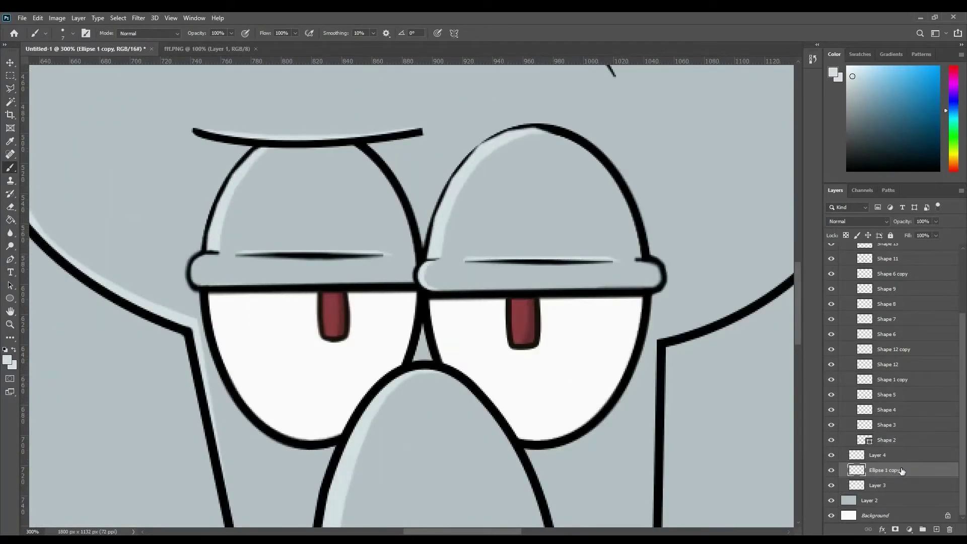
key("ctrl+j")
key("ctrl+bracketright")
With the Lasso, outline the first shading band along a right-hand edge.
key("l")
left_click(423, 259)
left_click(445, 258)
left_click(485, 215)
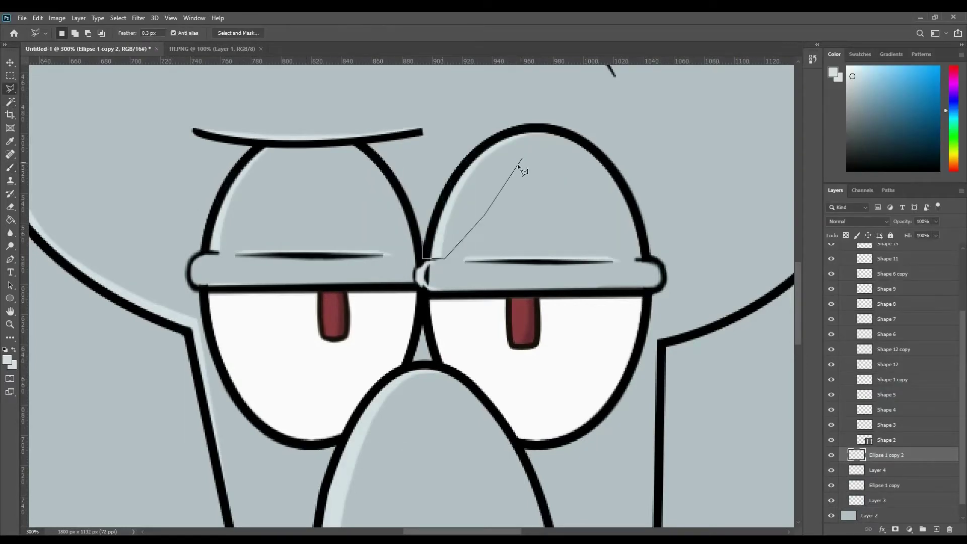
double_click(444, 146)
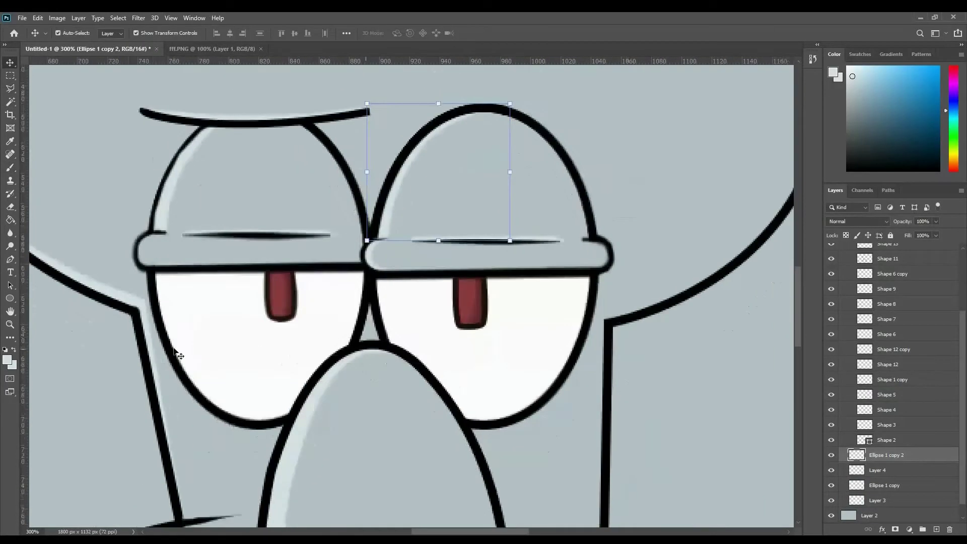
Trace the shading band along the top of Squidward's head outline.
scroll(173, 345, "up", 10)
scroll(276, 177, "right", 5)
left_click(277, 176)
left_click(351, 192)
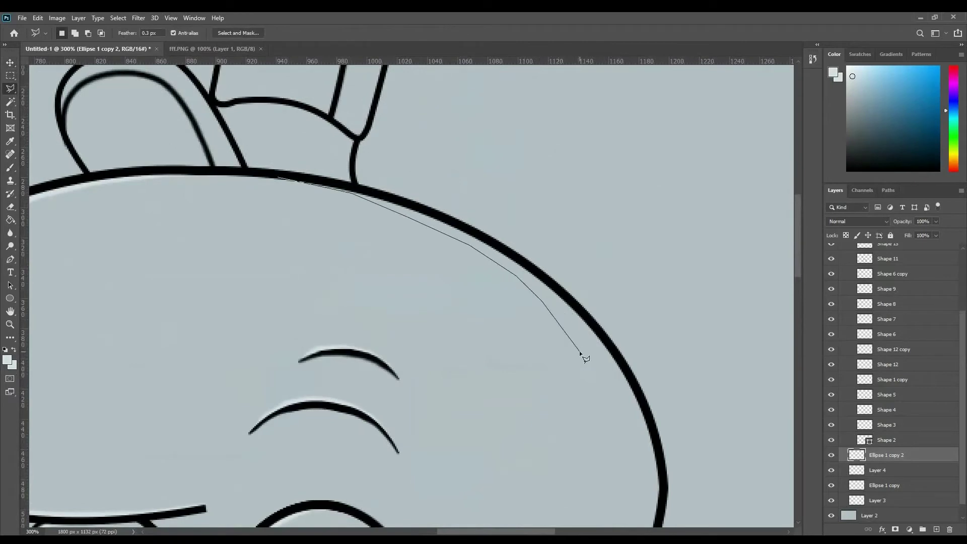
left_click_drag(624, 407, 575, 205)
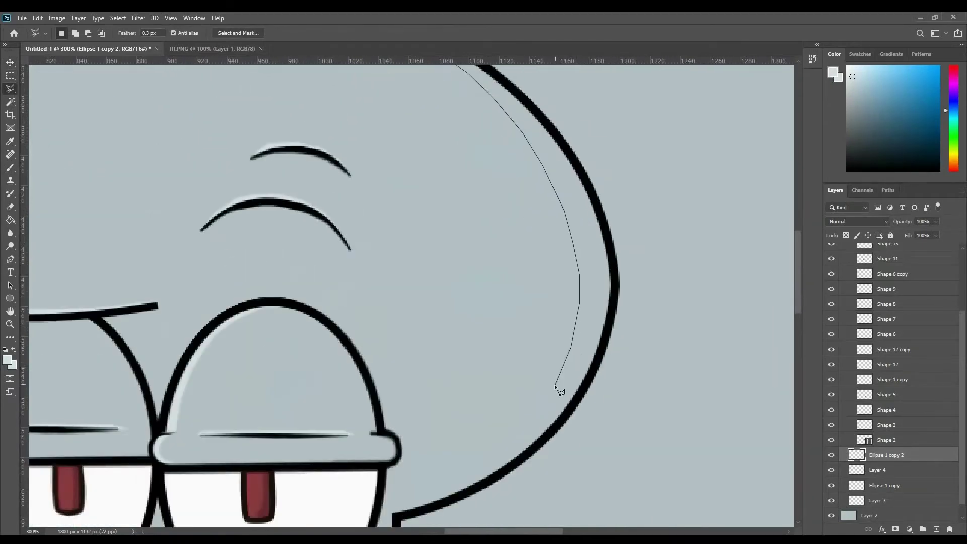
left_click(554, 385)
scroll(554, 385, "down", 5)
scroll(554, 385, "left", 3)
left_click(626, 247)
Continue the head band down the lower and right head edge and close it.
scroll(496, 330, "down", 5)
scroll(497, 330, "left", 1)
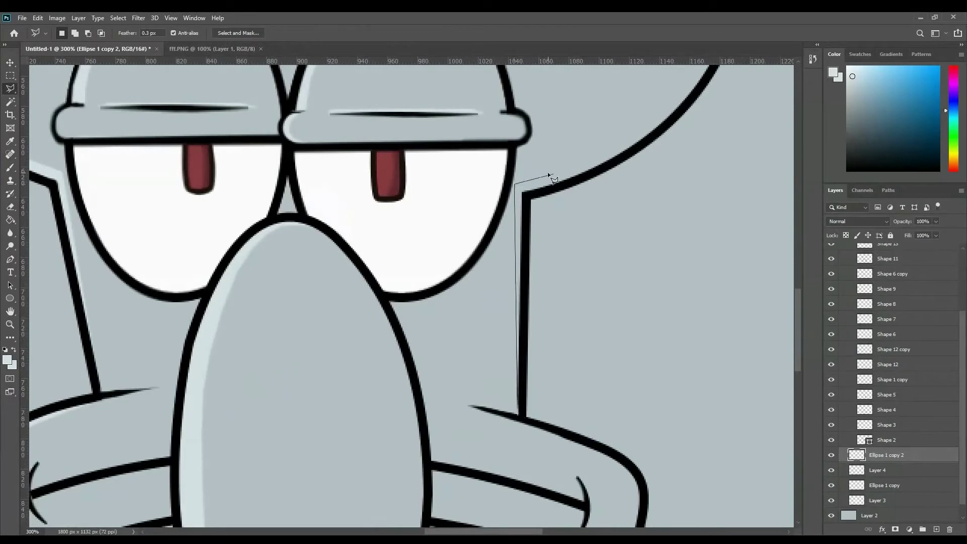
scroll(549, 175, "up", 10)
scroll(549, 175, "right", 6)
left_click(420, 426)
left_click(471, 399)
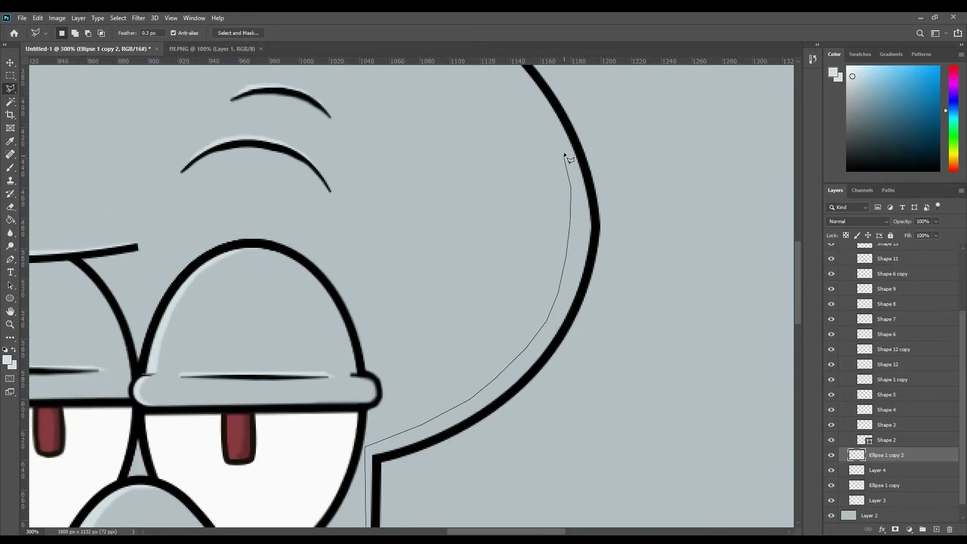
scroll(568, 194, "up", 9)
scroll(568, 194, "left", 3)
left_click(634, 373)
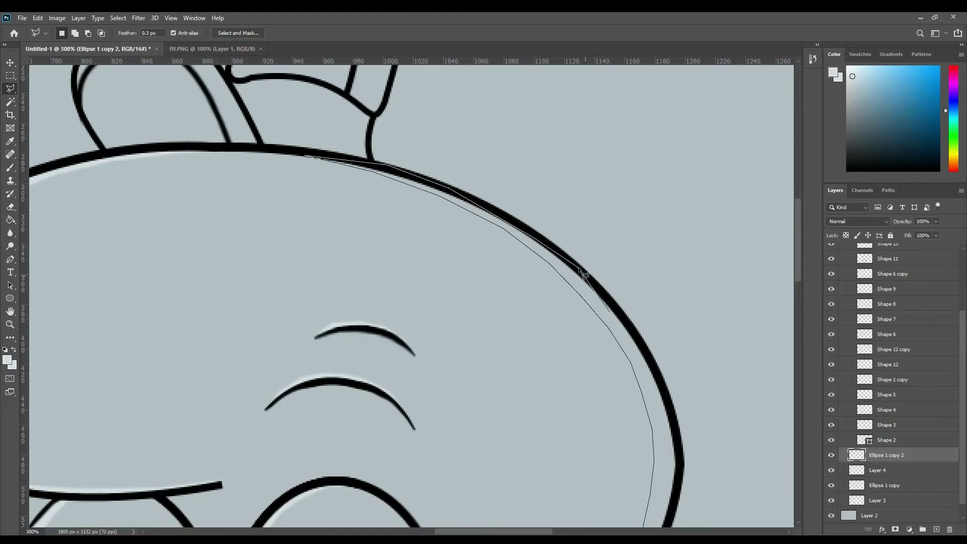
scroll(584, 274, "down", 6)
left_click(630, 325)
scroll(672, 243, "down", 6)
scroll(608, 340, "down", 5)
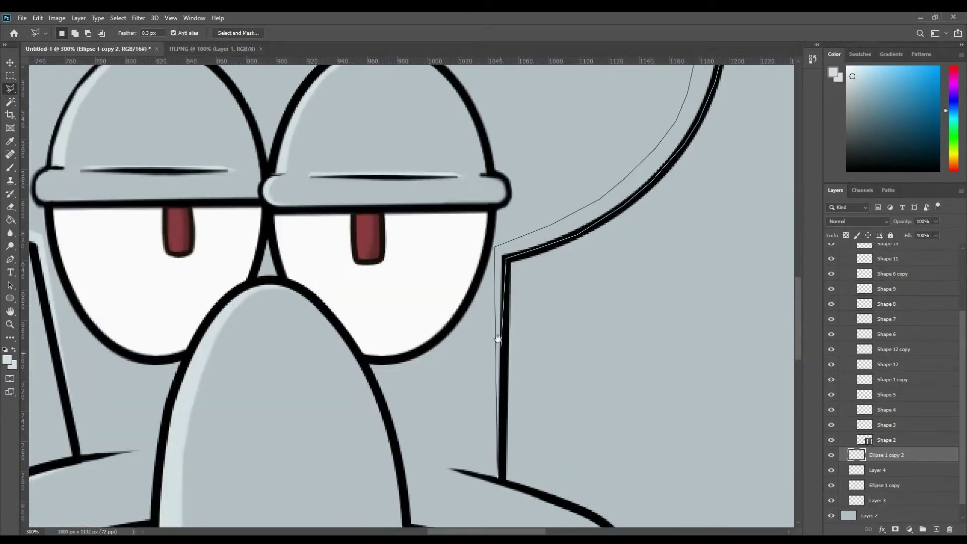
scroll(578, 324, "down", 5)
double_click(578, 324)
Add a shading area from the eyebrow end to between the eyes.
scroll(527, 431, "up", 8)
scroll(526, 431, "left", 5)
left_click(436, 143, "shift")
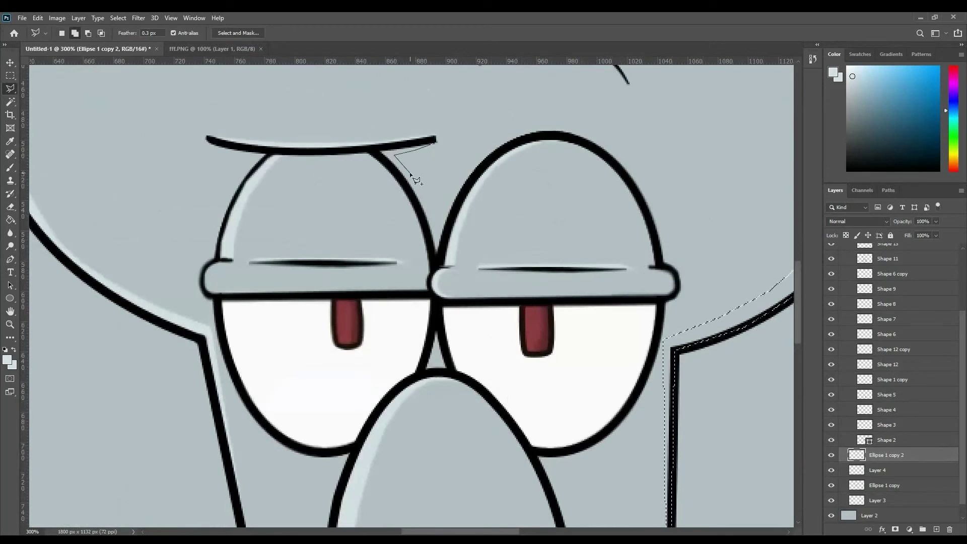
scroll(425, 216, "down", 3)
left_click(417, 371)
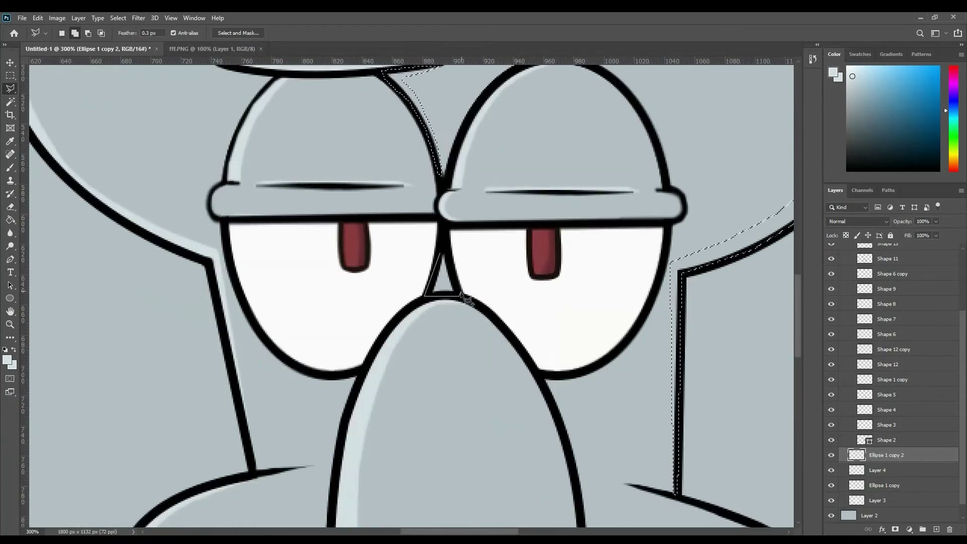
double_click(452, 371)
scroll(619, 246, "down", 2)
Add a shading band around the right eye's dome and eyelid edge.
left_click(593, 126)
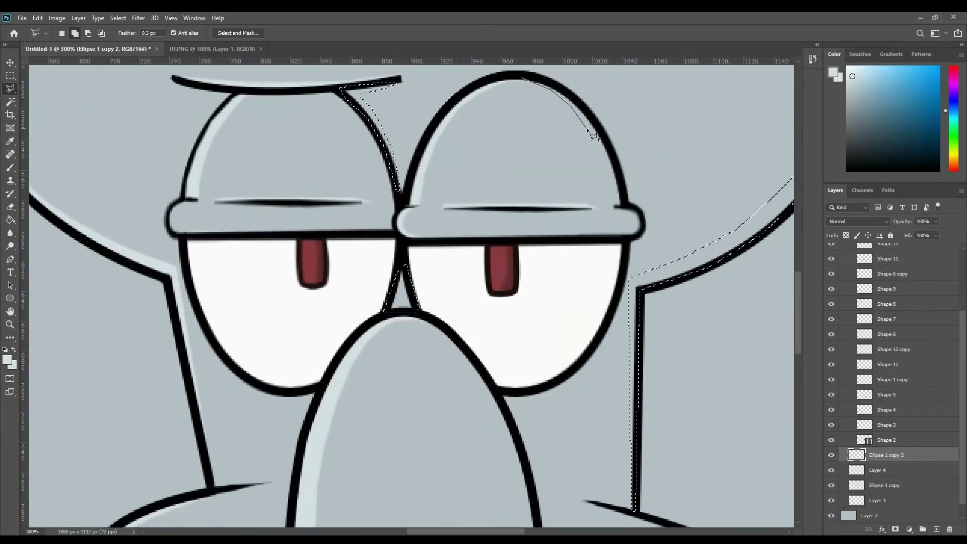
left_click(622, 204)
left_click_drag(624, 257, 602, 251)
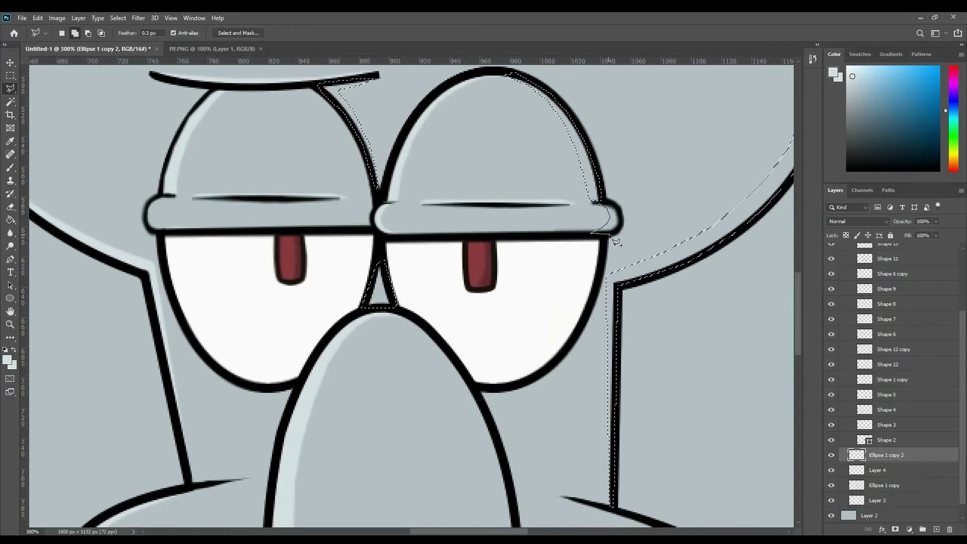
left_click_drag(610, 214, 610, 231)
double_click(627, 229)
Trace a band along the left eyelid, nose's right edge, toward the neck and under the right eye.
left_click(322, 124)
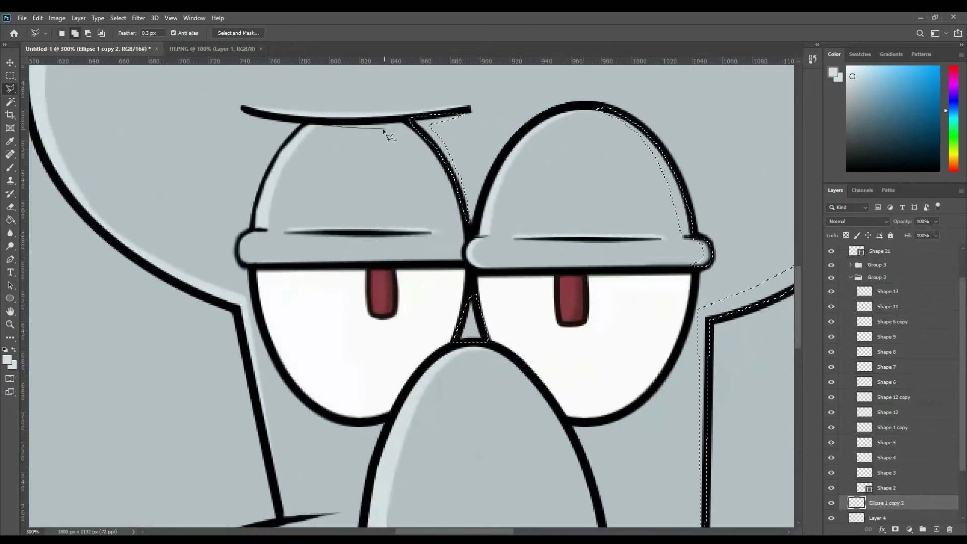
mouse_move(384, 130)
left_mouse_down()
mouse_move(410, 140)
mouse_move(454, 195)
mouse_move(451, 256)
left_mouse_up()
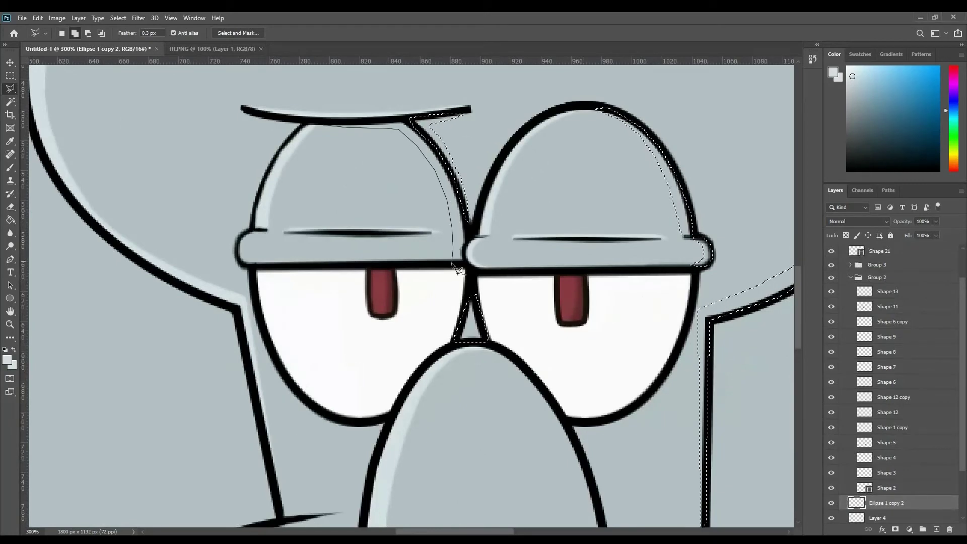
scroll(458, 270, "down", 5)
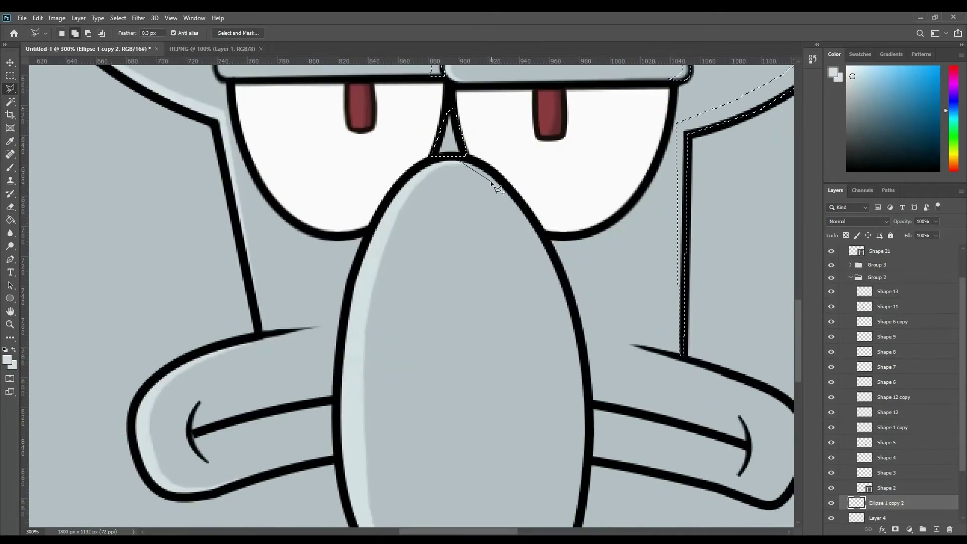
left_click_drag(497, 190, 563, 185)
scroll(563, 184, "down", 3)
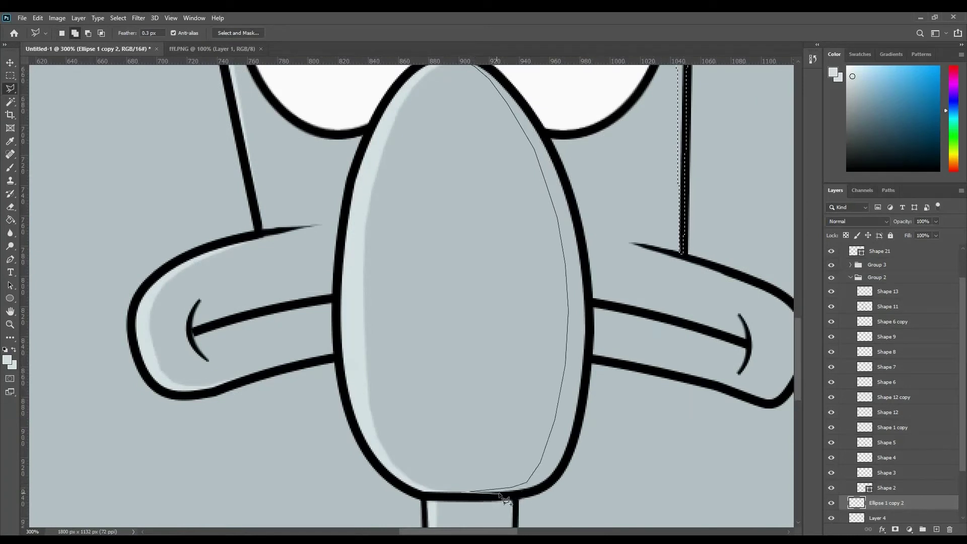
left_click_drag(506, 501, 501, 155)
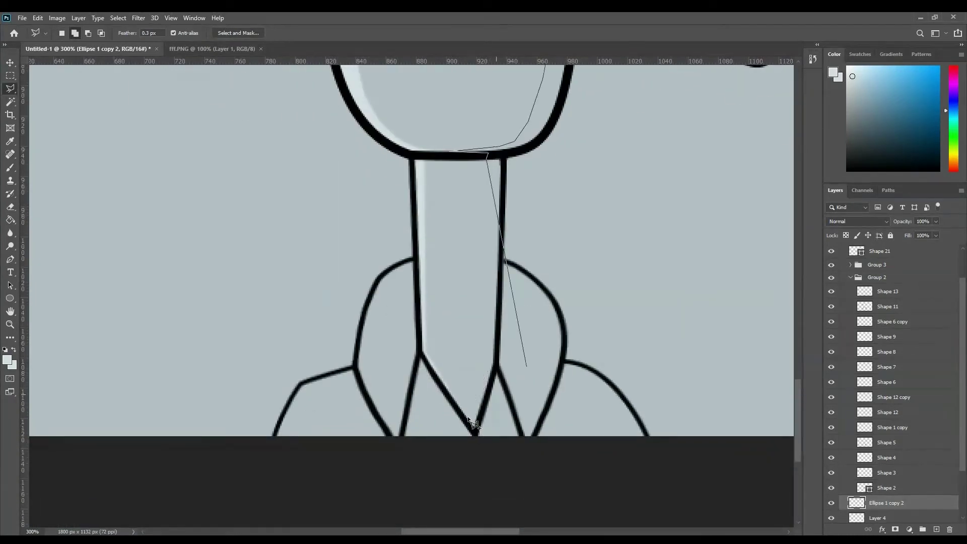
scroll(503, 227, "up", 5)
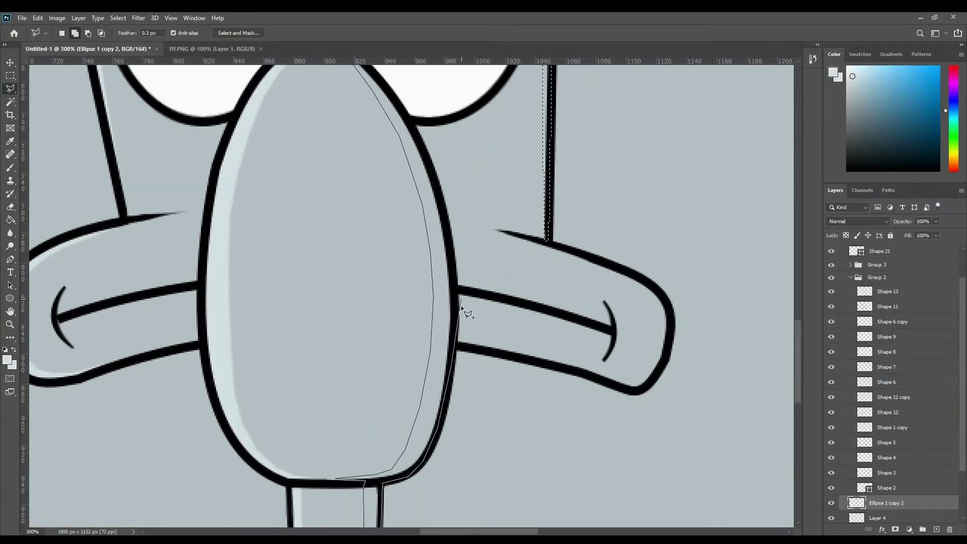
scroll(503, 242, "up", 3)
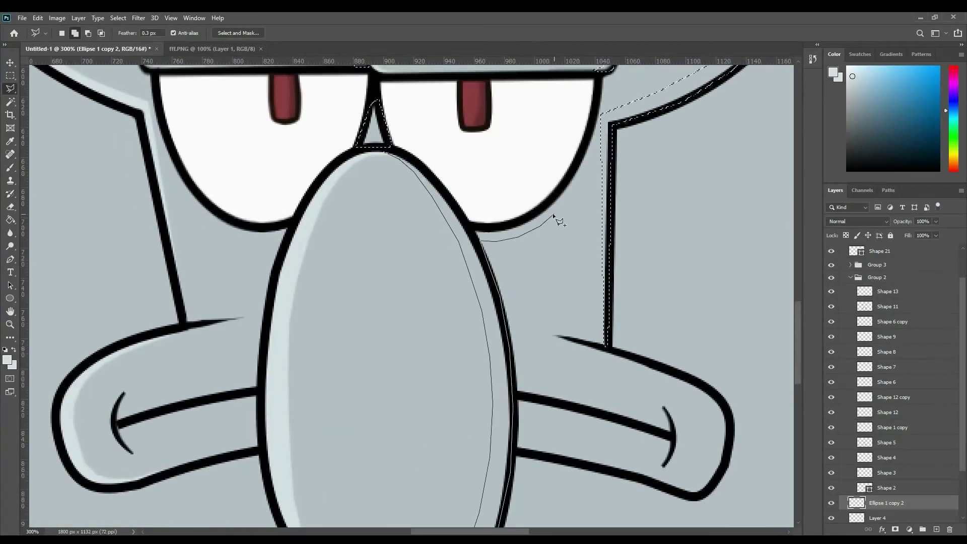
left_click_drag(554, 216, 435, 350)
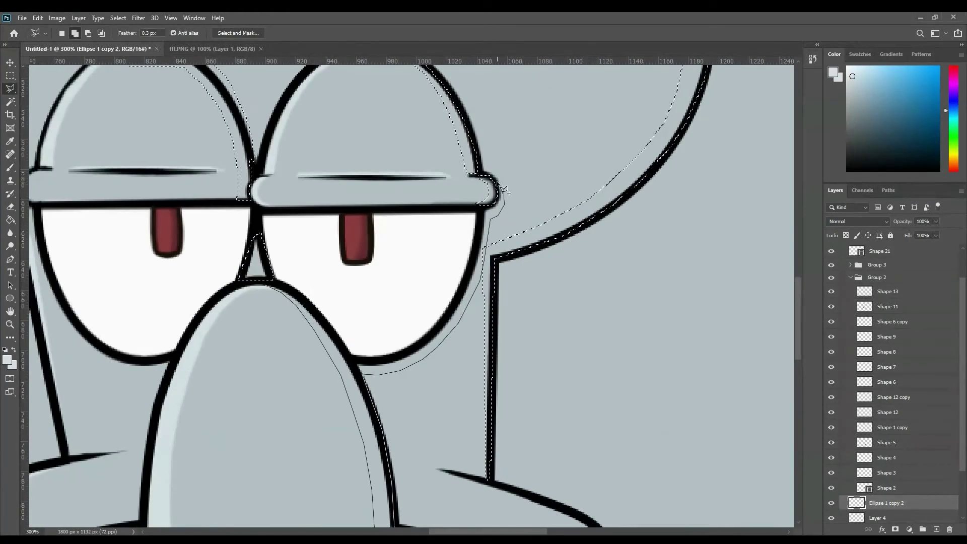
scroll(443, 230, "up", 3)
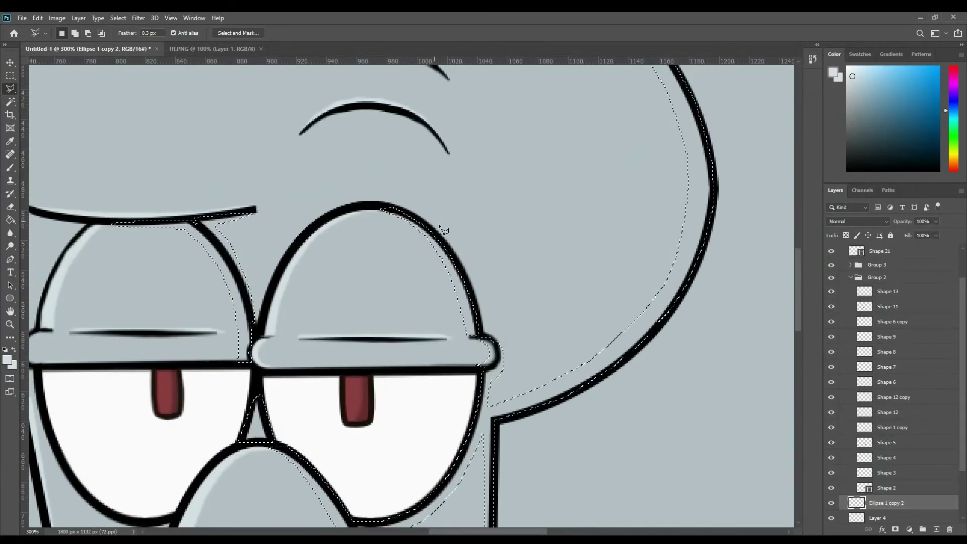
left_click(474, 264)
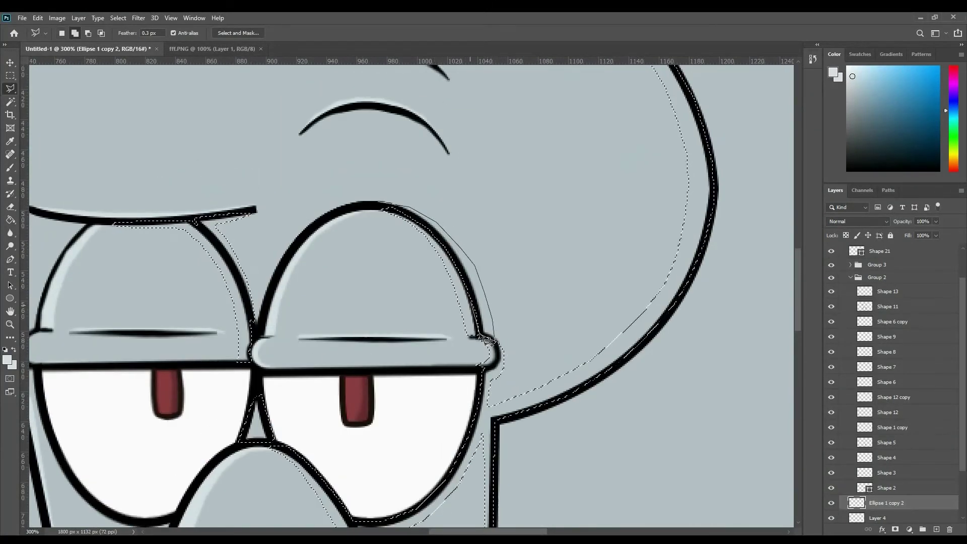
Add a shading band along the lower eyebrow wrinkle arc.
scroll(407, 258, "up", 3)
scroll(407, 258, "left", 2)
left_click(484, 261)
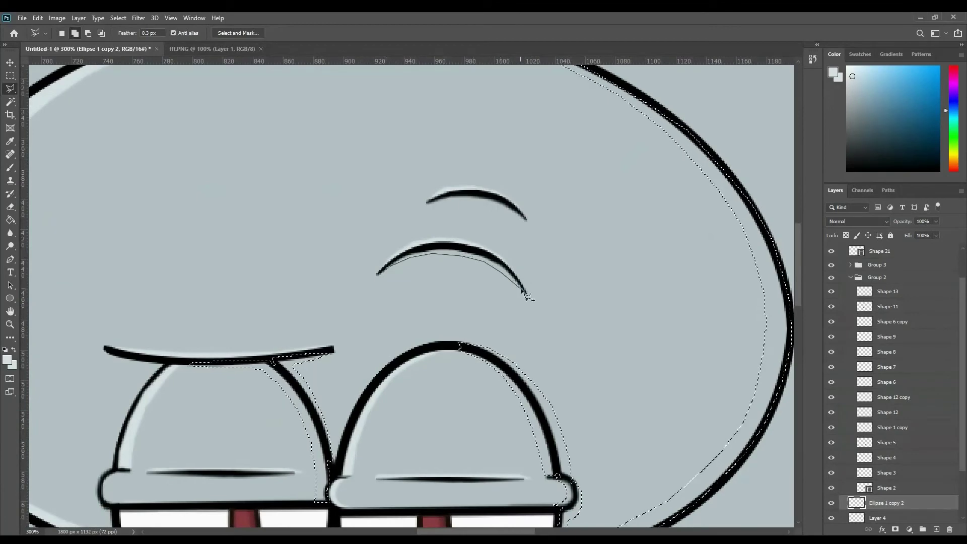
left_click(526, 293)
left_click(505, 268)
left_click(475, 252)
left_click(378, 274)
scroll(438, 253, "up", 2)
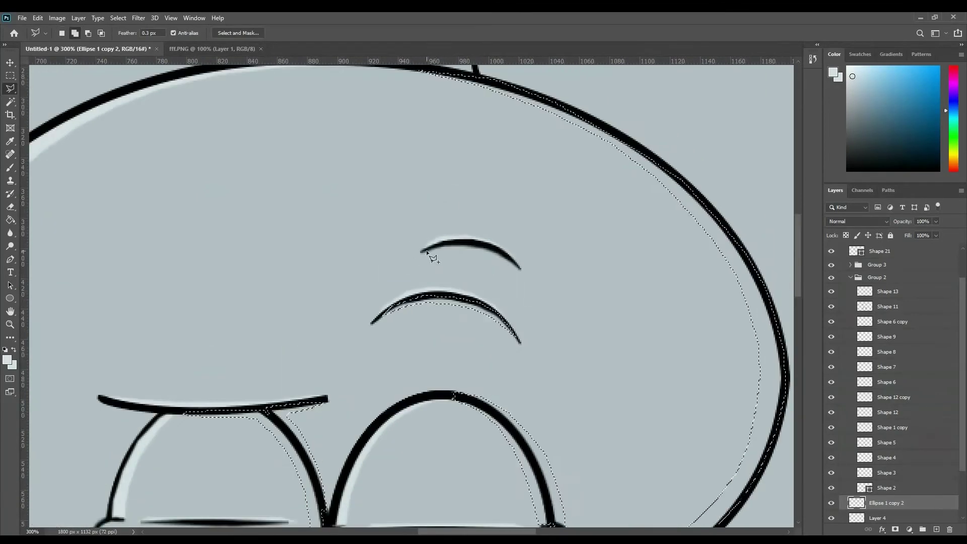
Start outlining the upper eyebrow wrinkle arc.
left_click(422, 250)
left_click(473, 245)
scroll(531, 332, "up", 4)
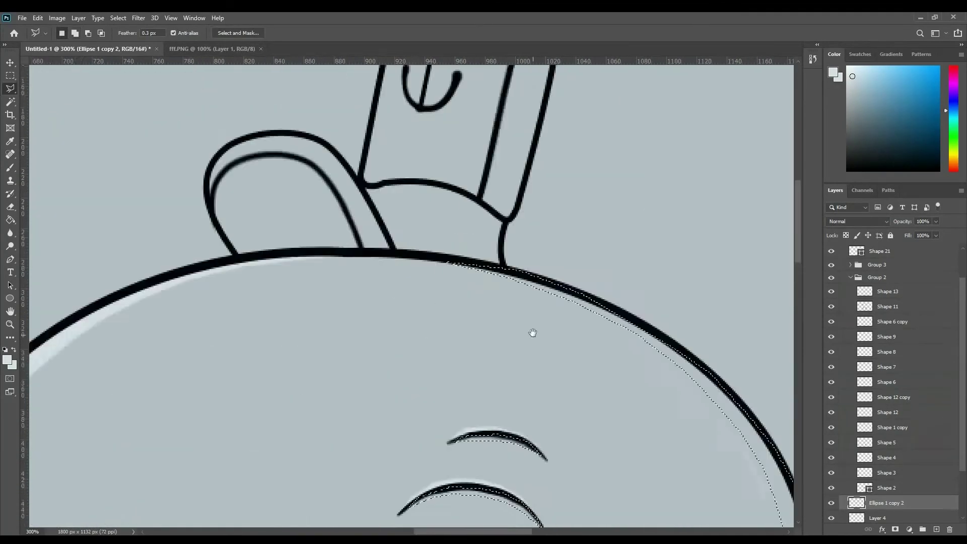
scroll(539, 371, "down", 7)
scroll(533, 302, "down", 5)
Add a shading band around the right arm's tip and lower edge.
left_click(506, 184)
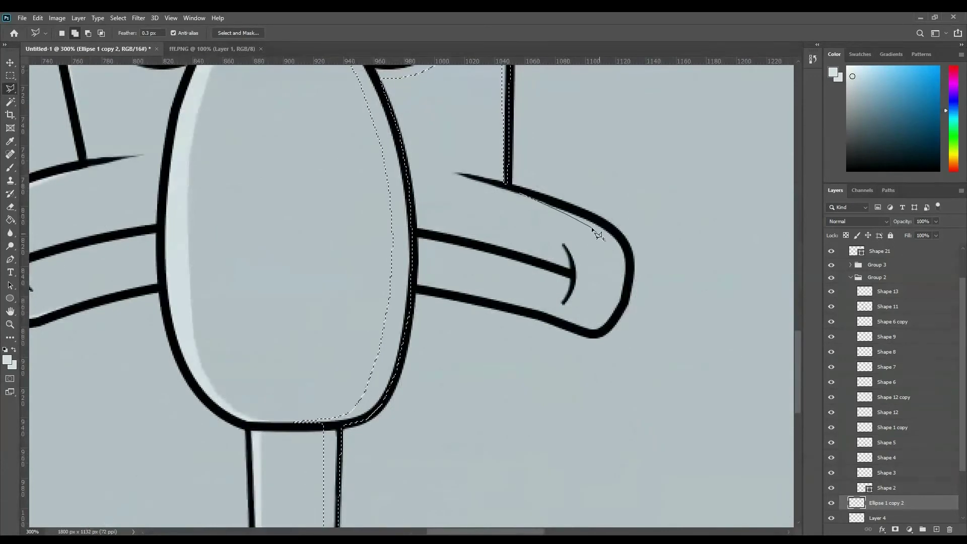
left_click(611, 271)
left_click(604, 301)
left_click(595, 313)
left_click(580, 317)
left_click(565, 315)
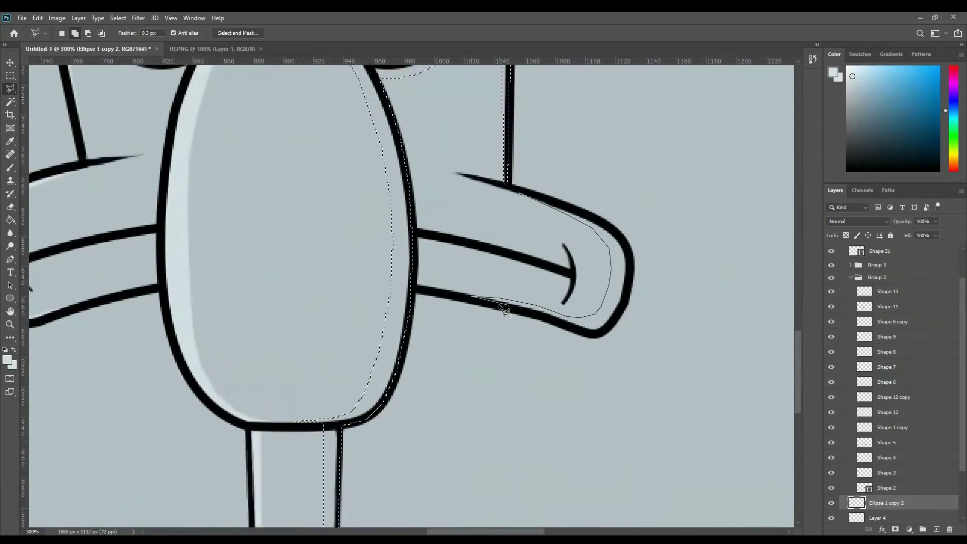
left_click(523, 308)
left_click(446, 291)
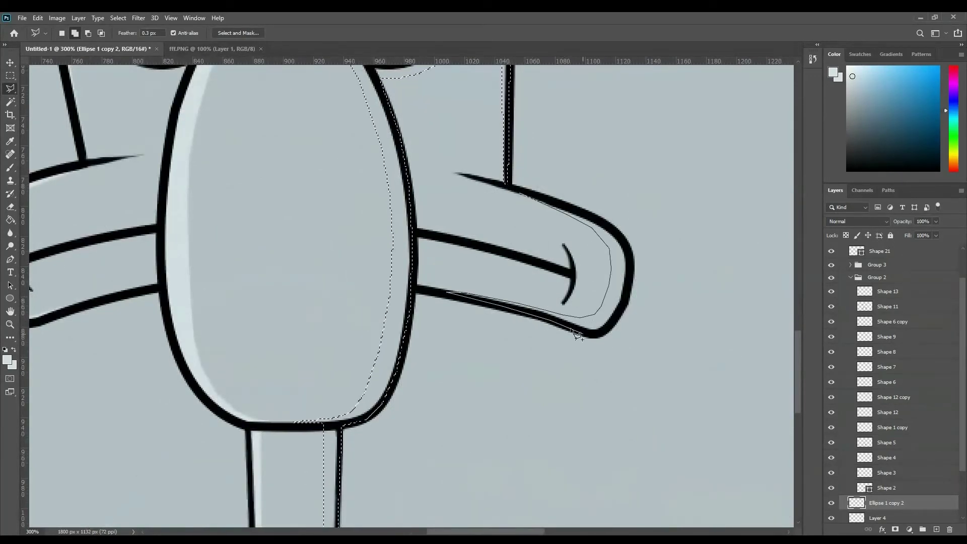
left_click(584, 333)
left_click(600, 333)
double_click(633, 249)
Add a band down the nose's right edge and neck, then view the whole head.
scroll(891, 378, "up", 3)
left_click_drag(504, 302, 528, 353)
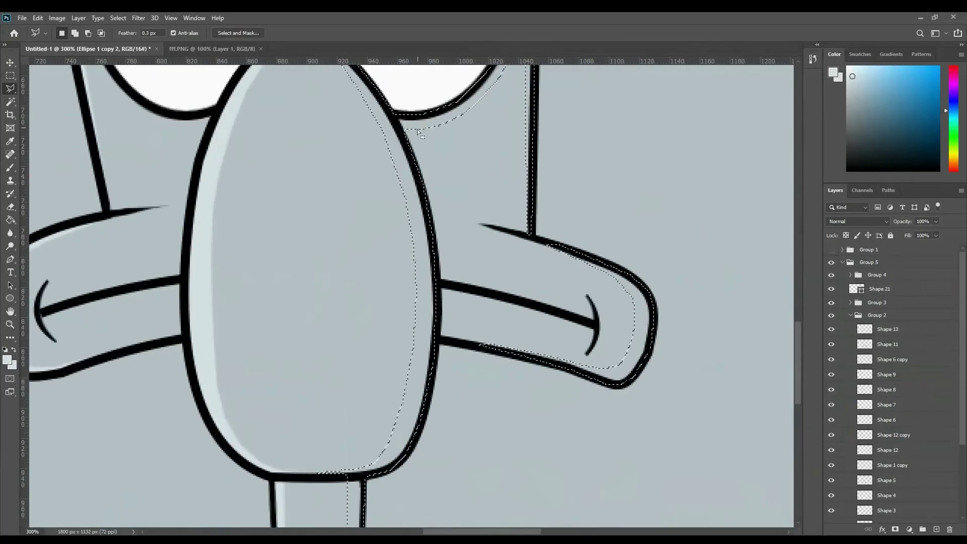
left_click(418, 128, "shift")
left_click(435, 325)
left_click(413, 434)
left_click(370, 470)
scroll(391, 353, "down", 5)
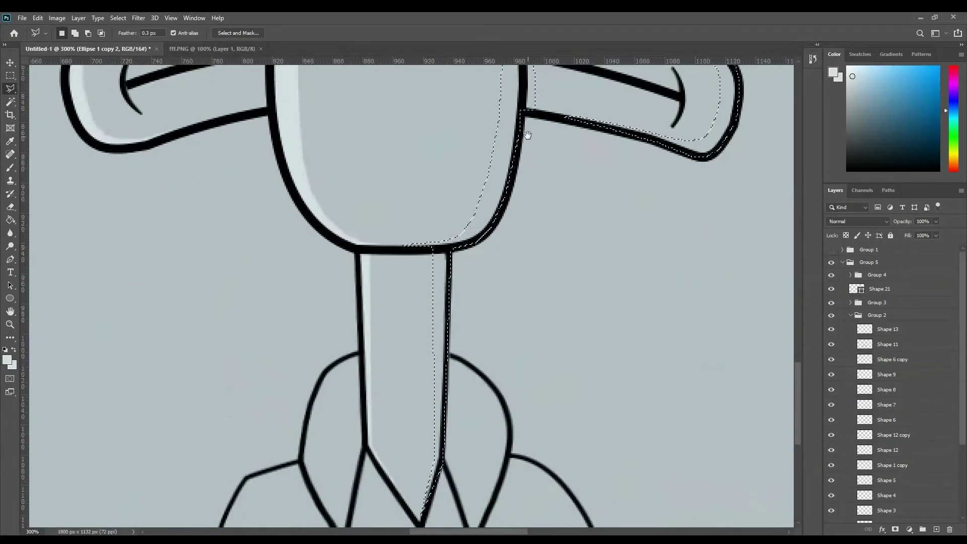
left_click_drag(533, 85, 569, 402)
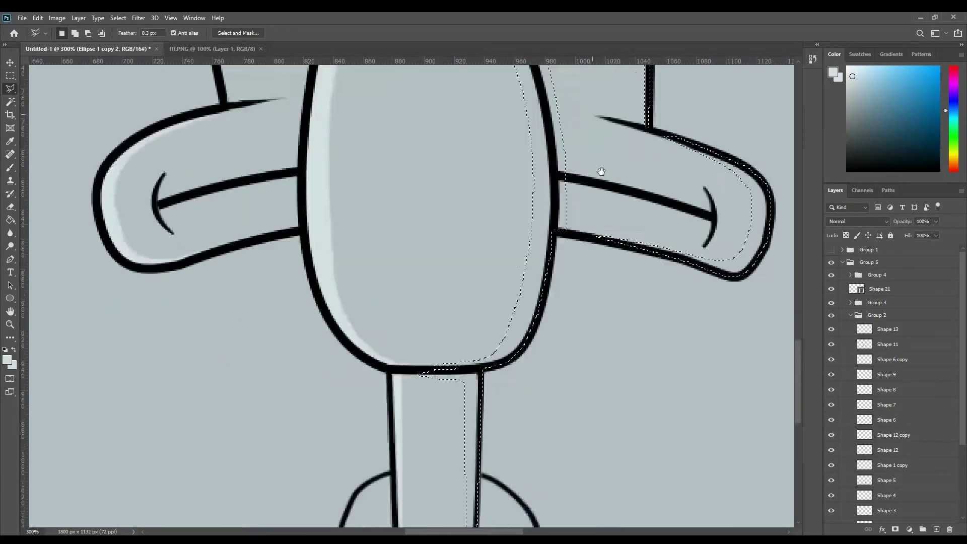
key("ctrl+1")
Fill the selected band with darker blue-grey on a new Layer 5 using the Paint Bucket.
key("g")
scroll(891, 377, "down", 5)
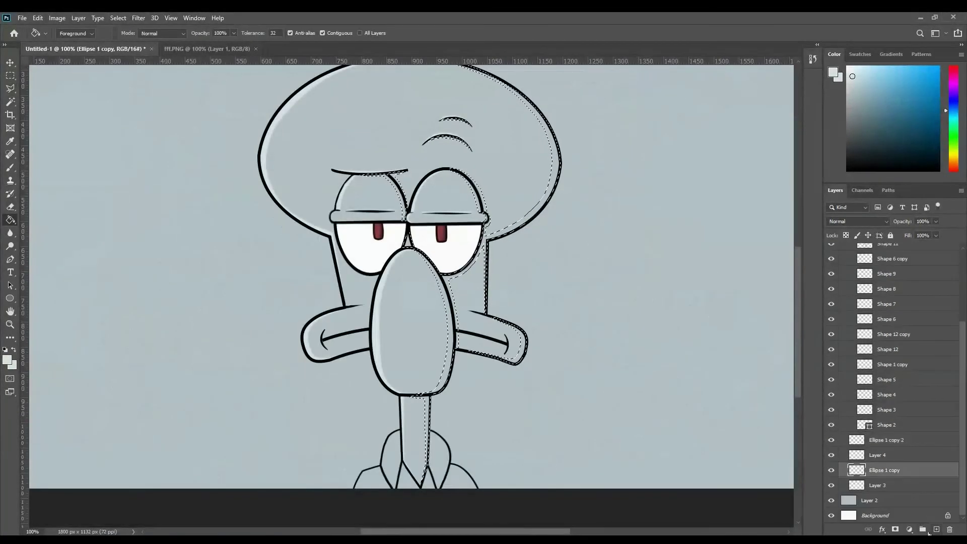
left_click(877, 470)
left_click(543, 220)
key("ctrl+plus")
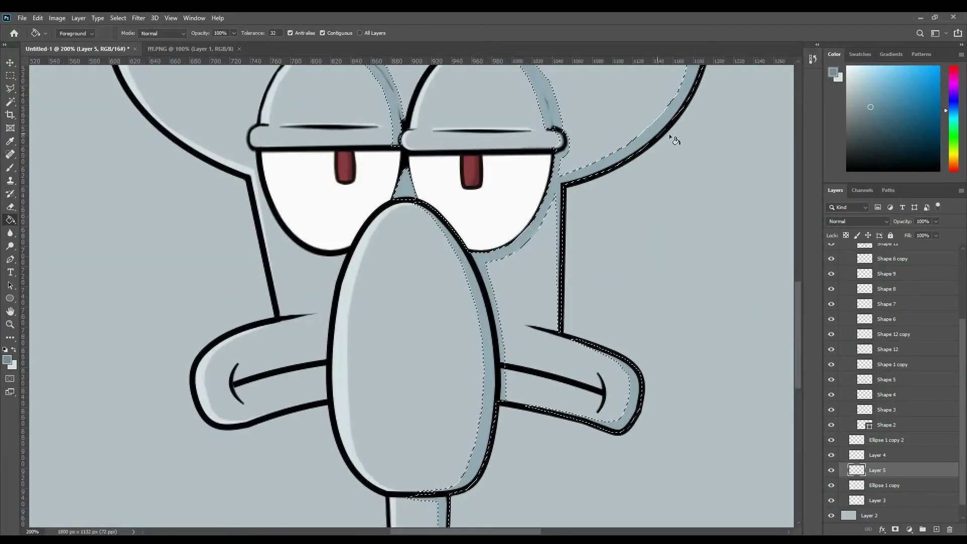
left_click(674, 134)
key("ctrl+minus")
scroll(928, 376, "up", 5)
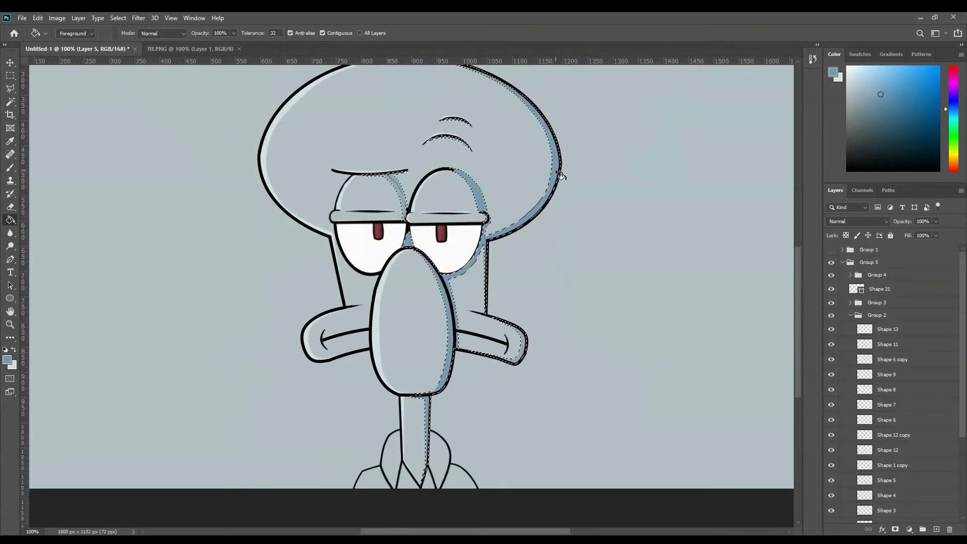
scroll(928, 376, "down", 5)
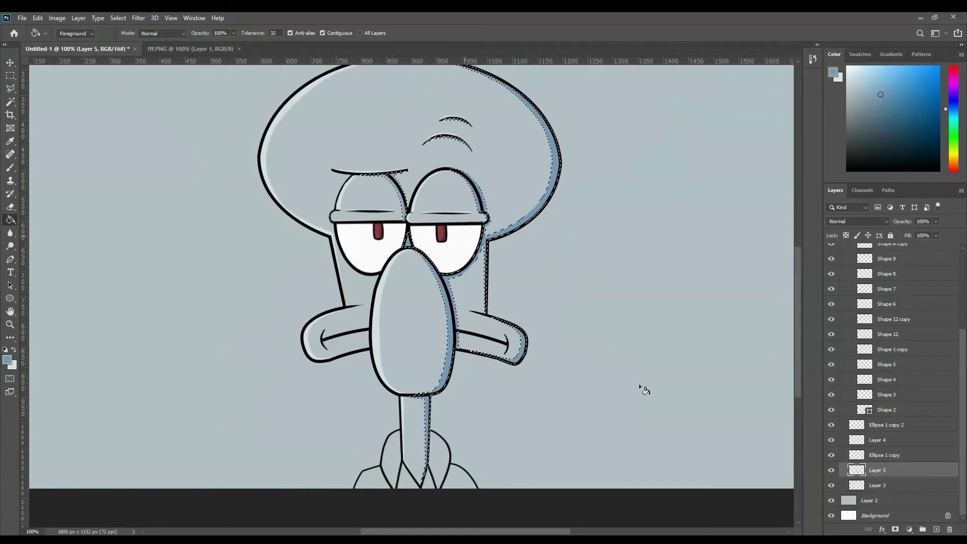
key("ctrl+plus")
key("ctrl+plus")
key("ctrl+minus")
key("ctrl+minus")
key("ctrl+plus")
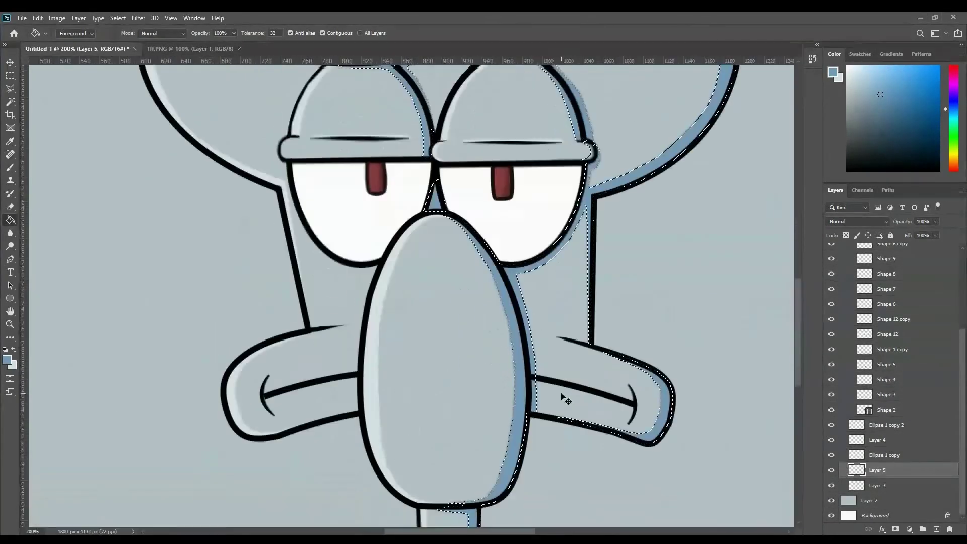
scroll(565, 399, "down", 5)
Lasso a shadow strip on the neck, then switch to the Brush.
key("l")
key("Return")
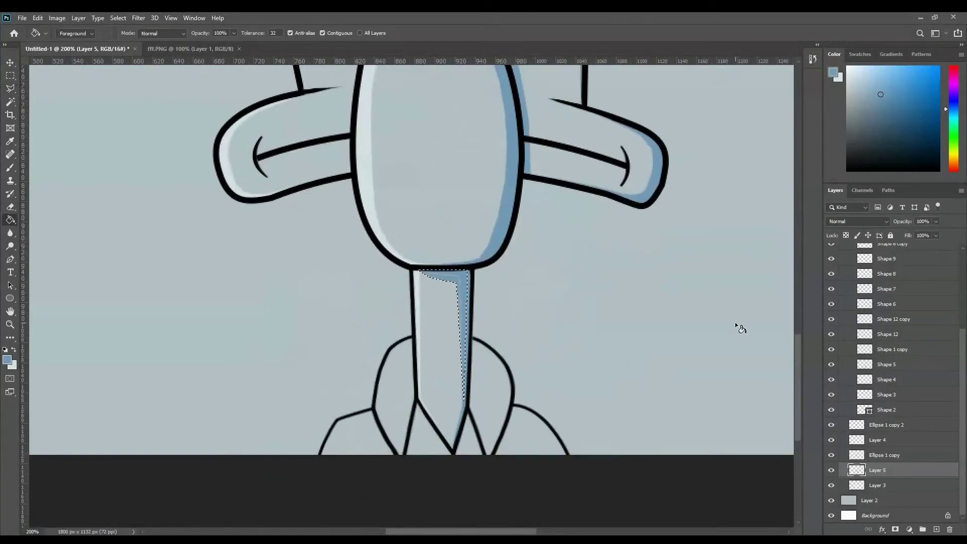
key("b")
key("ctrl+minus")
key("ctrl+minus")
Set the Shape 11 drop shadow distance to 8 px and confirm.
left_click(10, 62)
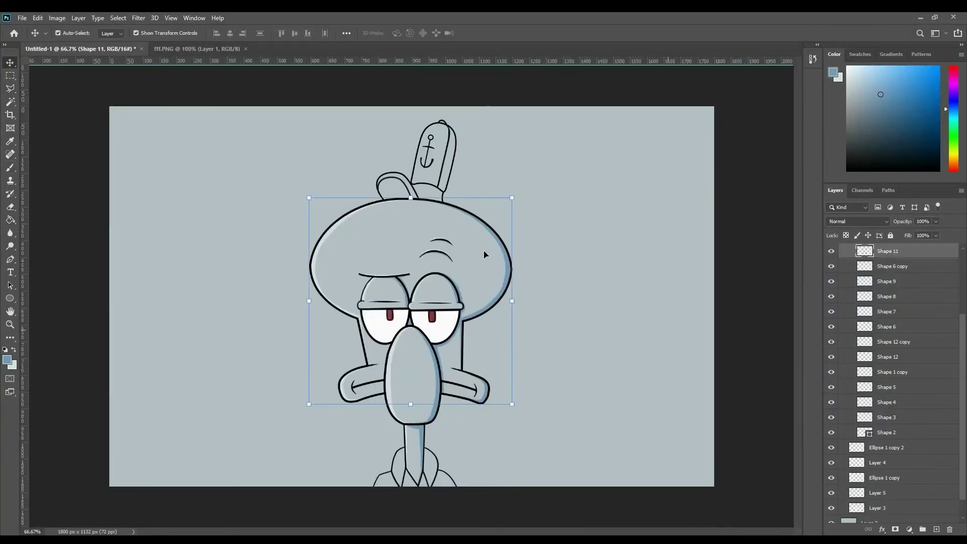
double_click(901, 250)
left_click(533, 286)
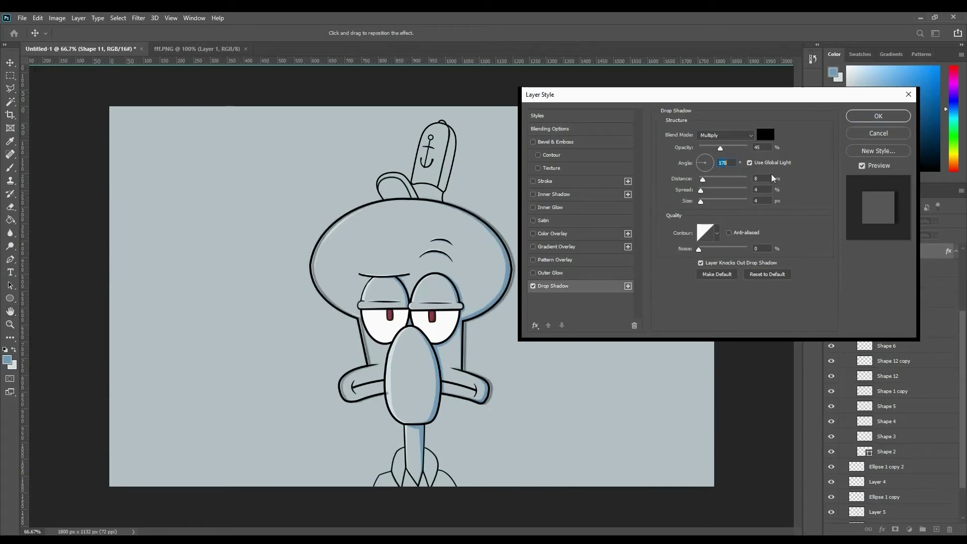
left_click_drag(723, 171, 720, 170)
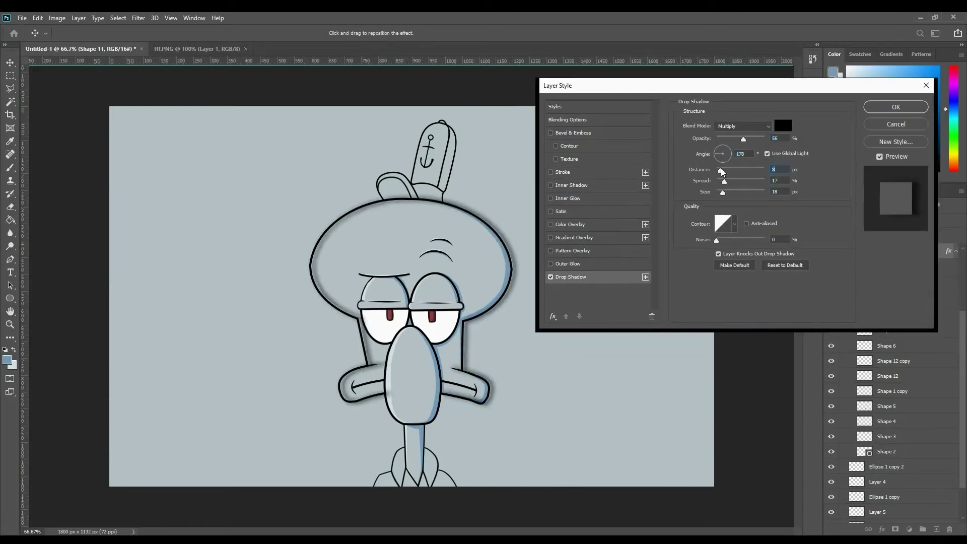
left_click(895, 107)
Open the Shape 11 drop shadow effect options, then dismiss them without changes.
key("e")
right_click(911, 263)
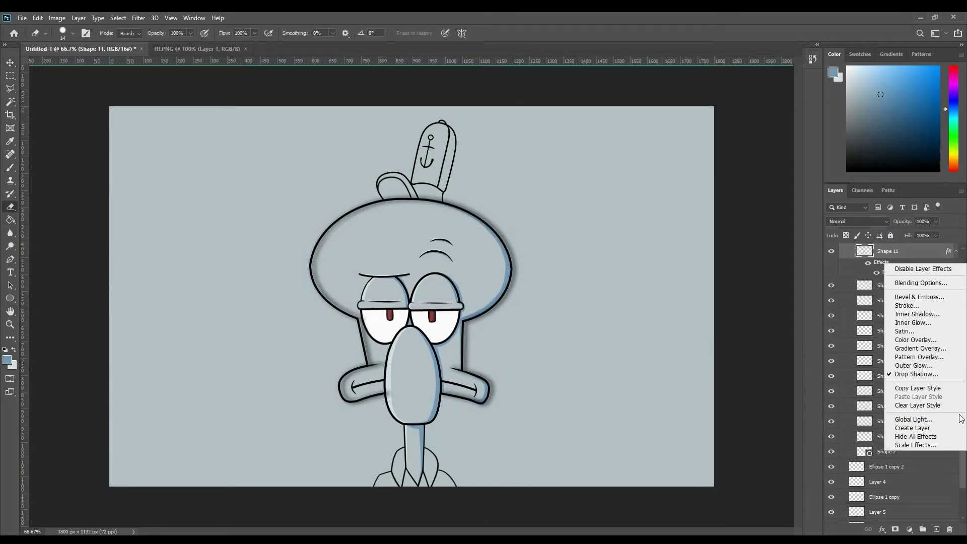
key("Escape")
right_click(949, 253)
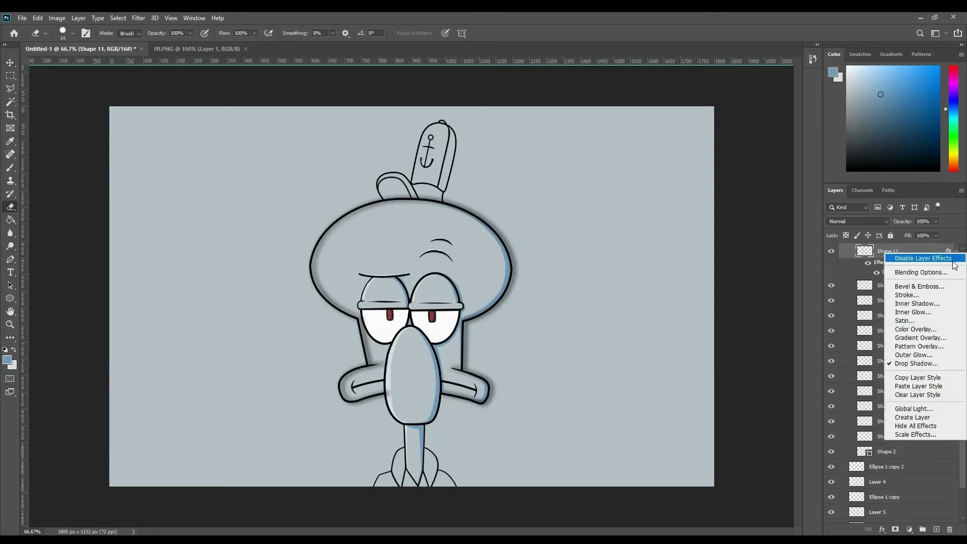
right_click(895, 273)
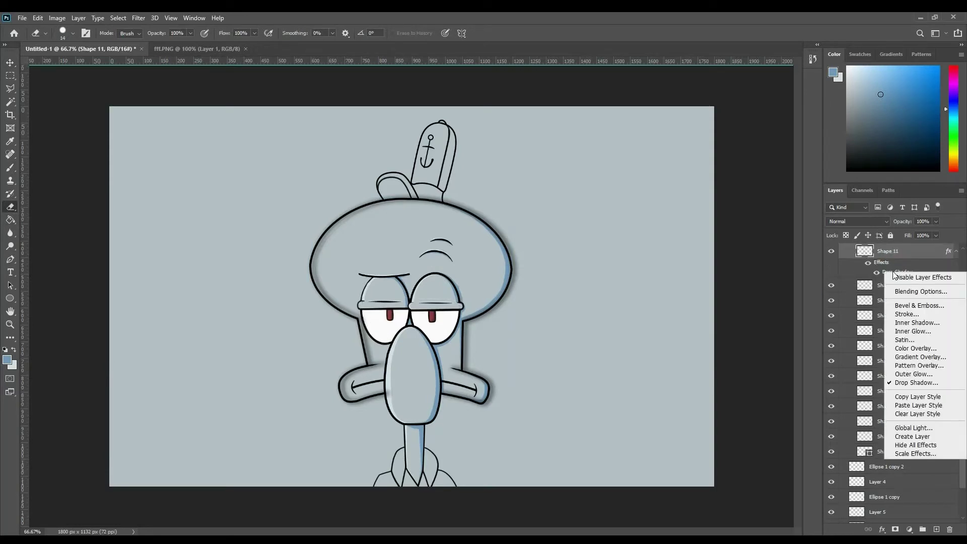
left_click(912, 436)
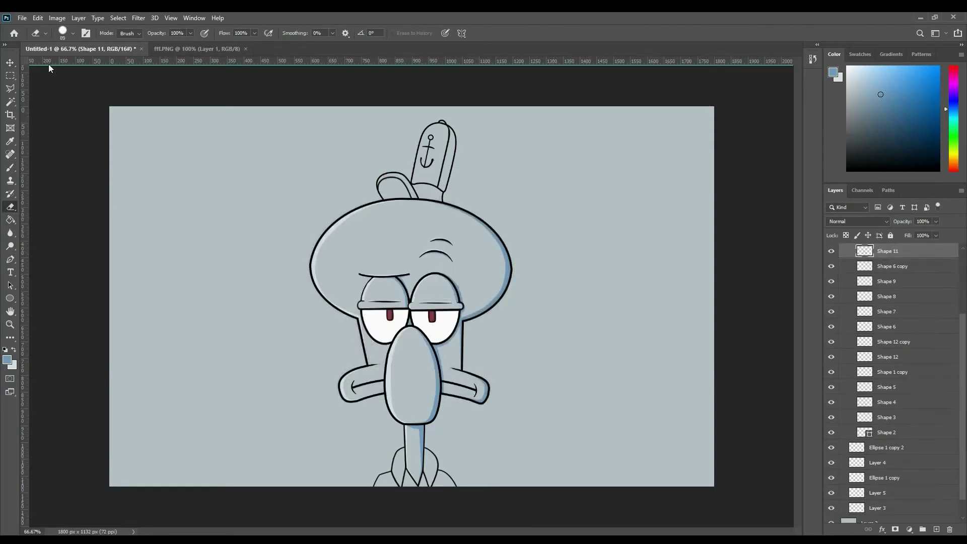
left_click(10, 63)
On Ellipse 1 copy, paint two black 7 px dots on the forehead.
left_click(686, 240)
key("ctrl+1")
key("b")
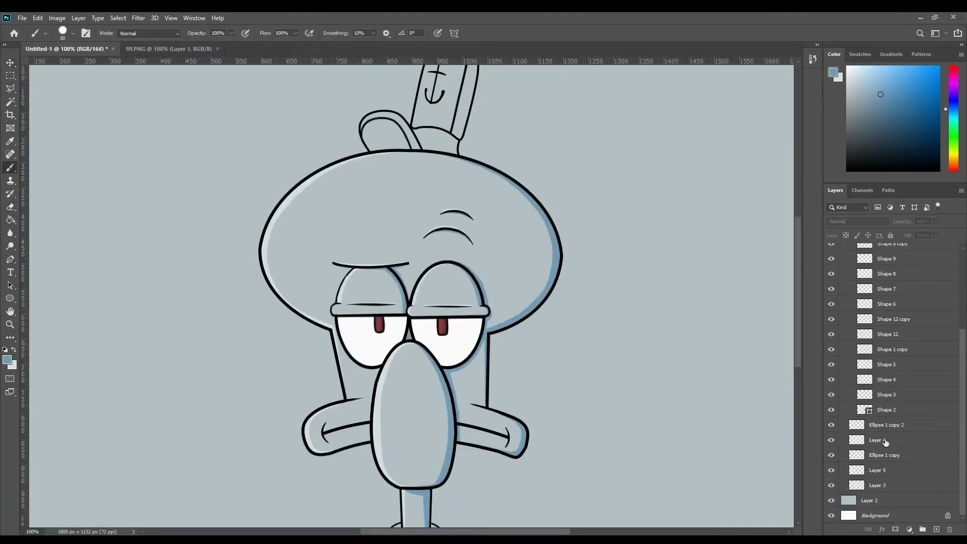
right_click(482, 200)
type("7")
key("Return")
left_click(498, 166, "alt")
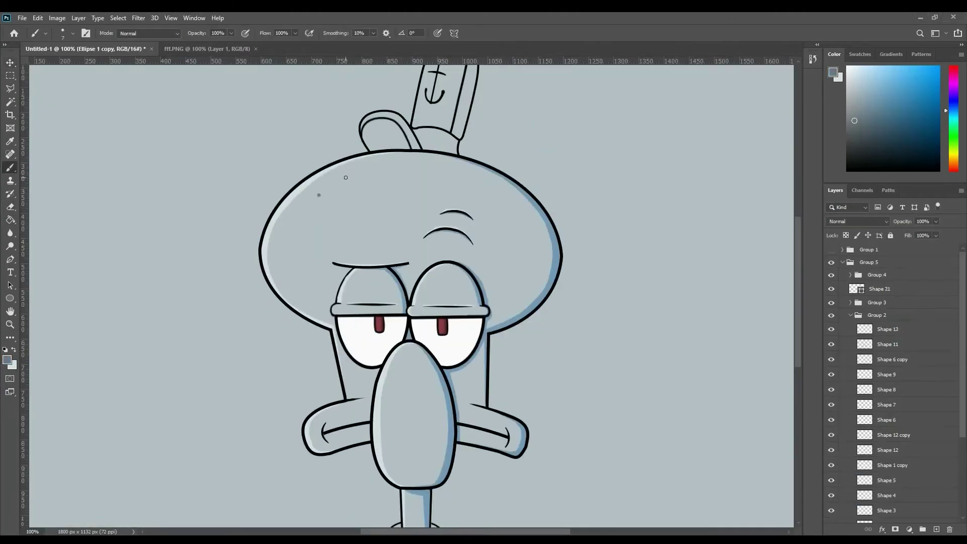
key("d")
left_click(350, 167)
left_click(322, 193)
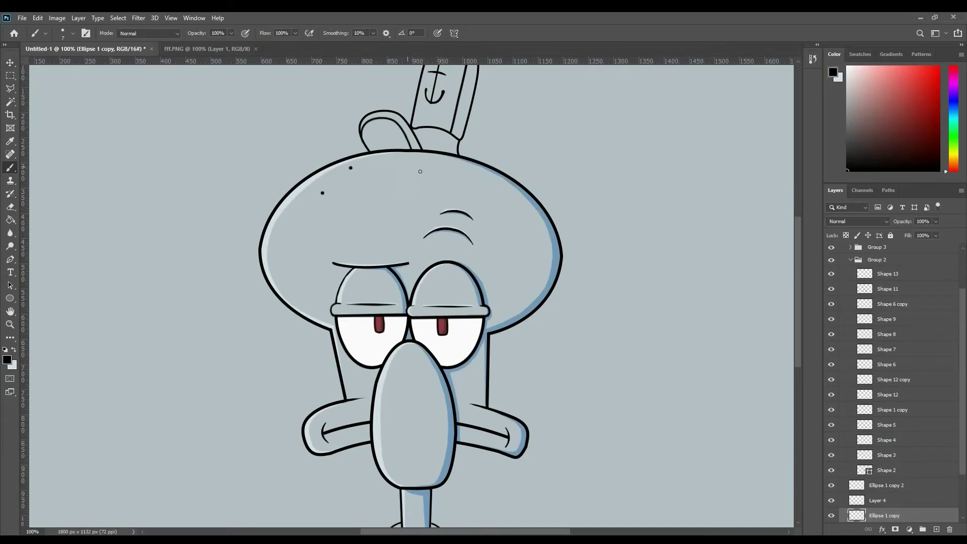
Add more forehead dots with a 5 px brush, then one more at 7 px.
right_click(471, 217)
type("5")
key("Return")
left_click(403, 163)
left_click(484, 191)
right_click(513, 186)
type("7")
key("Return")
left_click(512, 188)
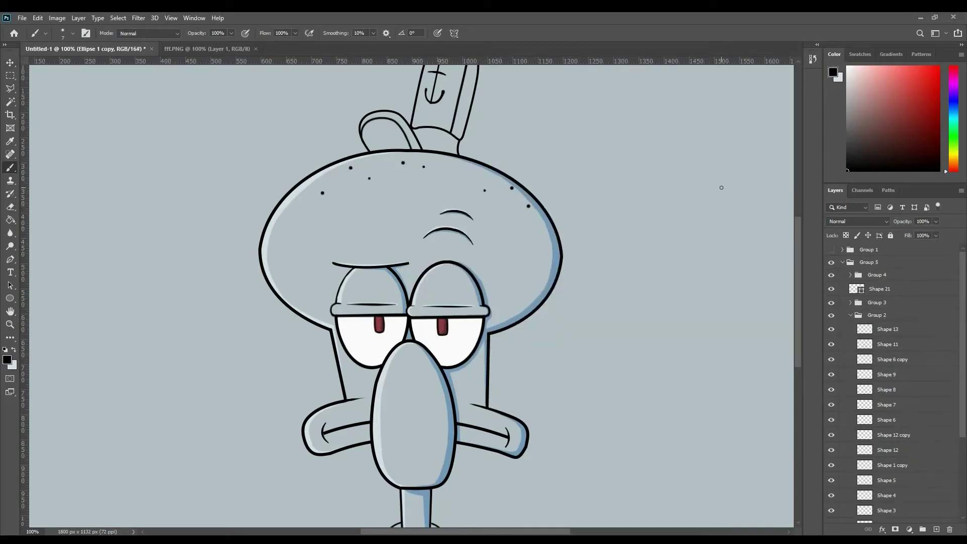
scroll(589, 282, "down", 3)
Select Group 5, collapse Group 2, and select the shirt shape Shape 15 with Move.
left_click(868, 262)
left_click(851, 315)
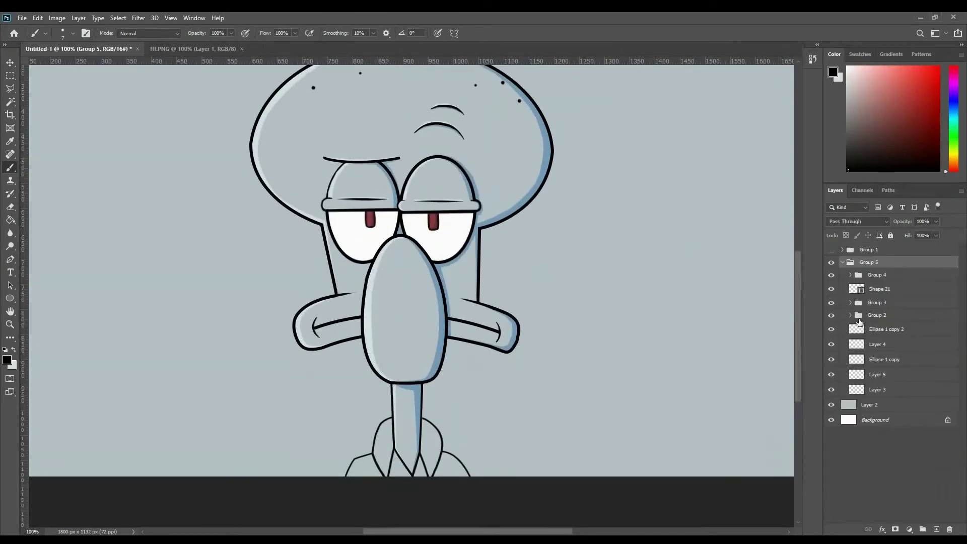
key("v")
left_click(408, 443)
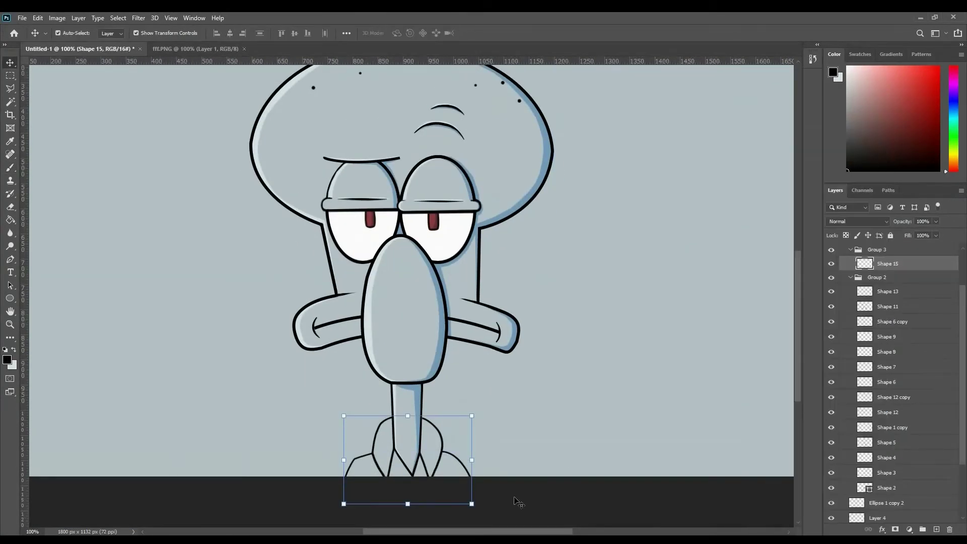
On Layer 5, set the eraser size to 155 px, then shrink it to 111 px.
left_click(515, 501)
scroll(480, 122, "up", 1)
key("e")
right_click(550, 159)
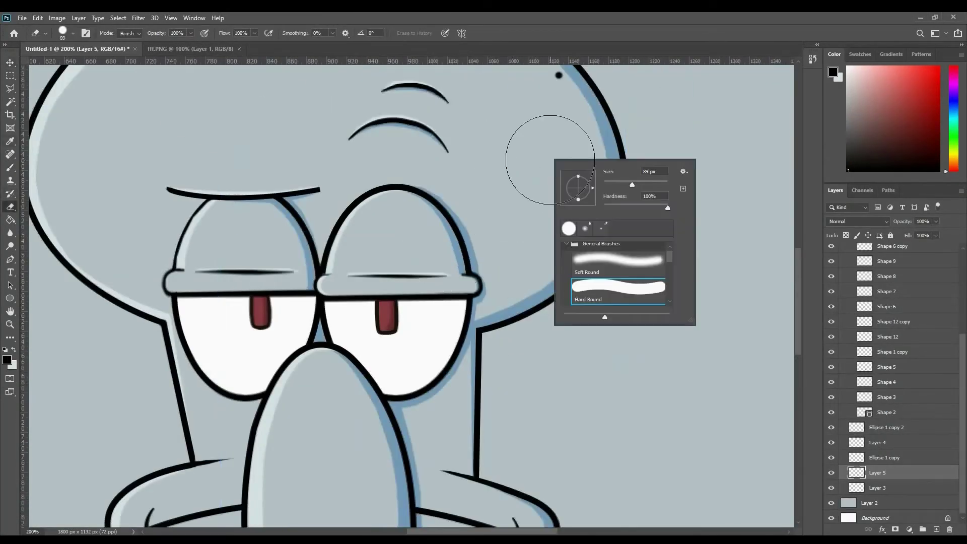
key("Escape")
right_click(322, 199)
right_click(516, 186)
type("155")
key("Return")
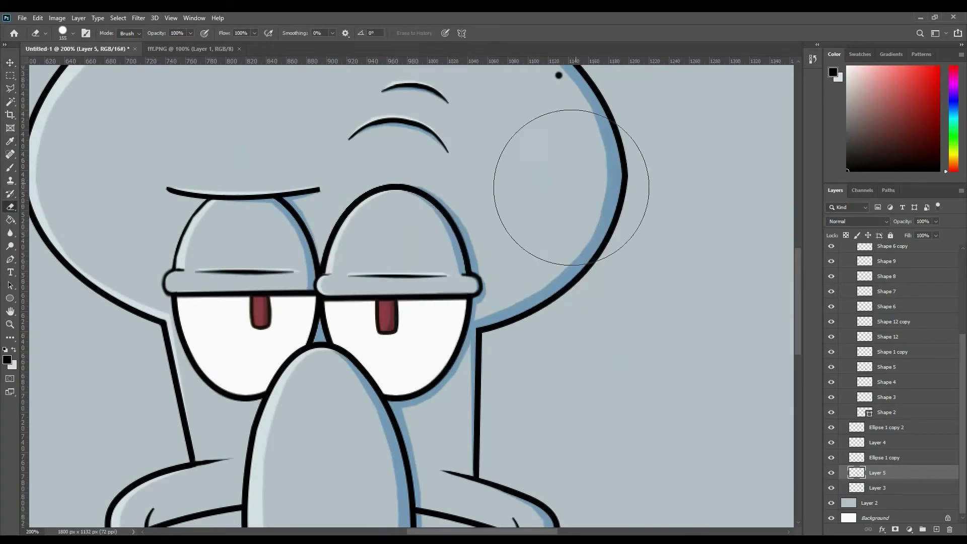
key("bracketleft")
key("bracketleft")
key("bracketleft")
Move the view toward the nose and sample the blue-grey skin colour.
scroll(551, 179, "down", 2)
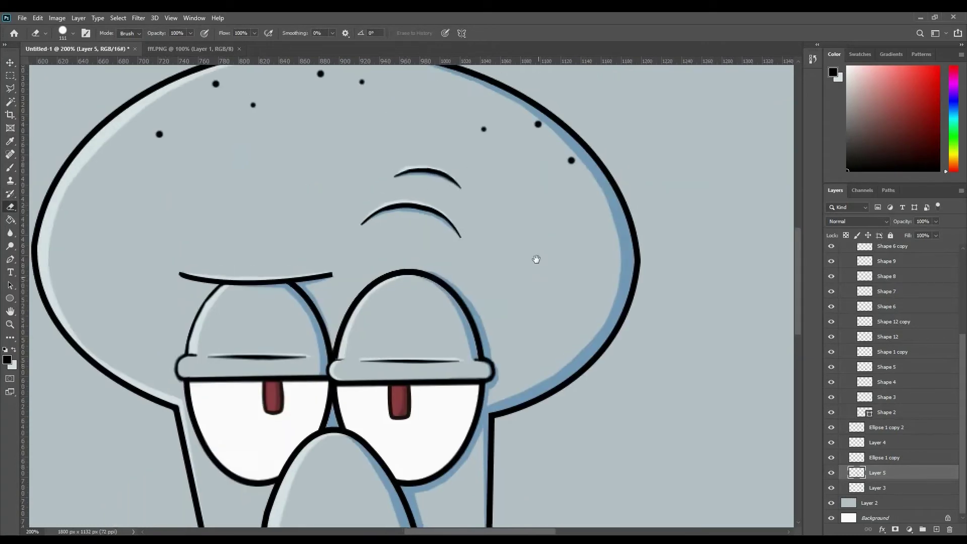
scroll(559, 202, "up", 2)
mouse_move(485, 445)
left_mouse_down()
mouse_move(485, 390)
mouse_move(370, 114)
left_mouse_up()
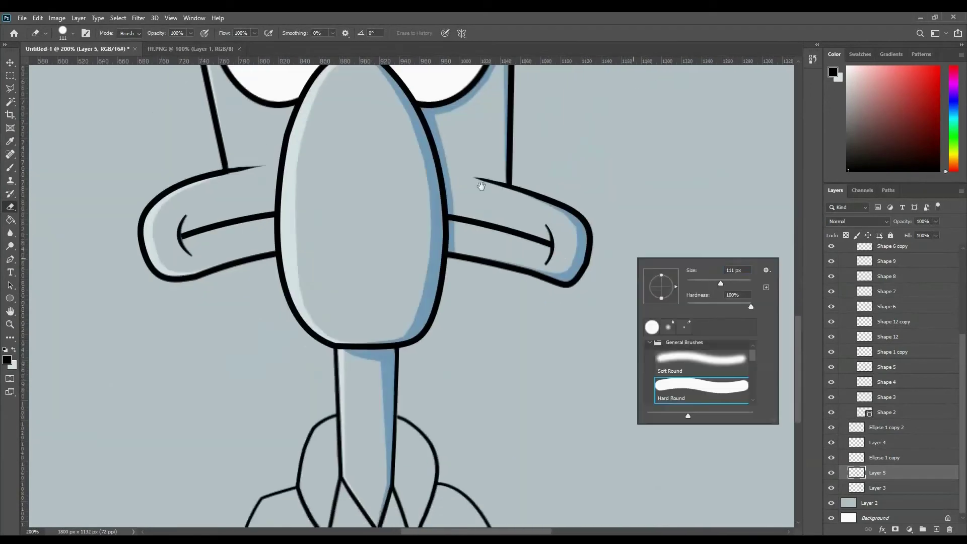
scroll(559, 135, "up", 7)
key("b")
left_click(560, 136, "alt")
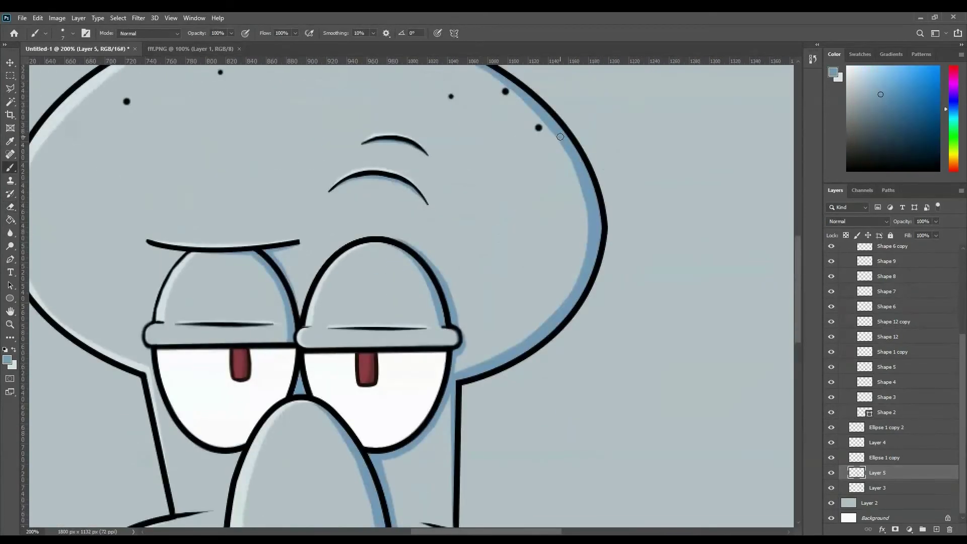
Select thin crescents along the edges of both eyes with the Polygonal Lasso.
left_click_drag(623, 283, 784, 122)
key("l")
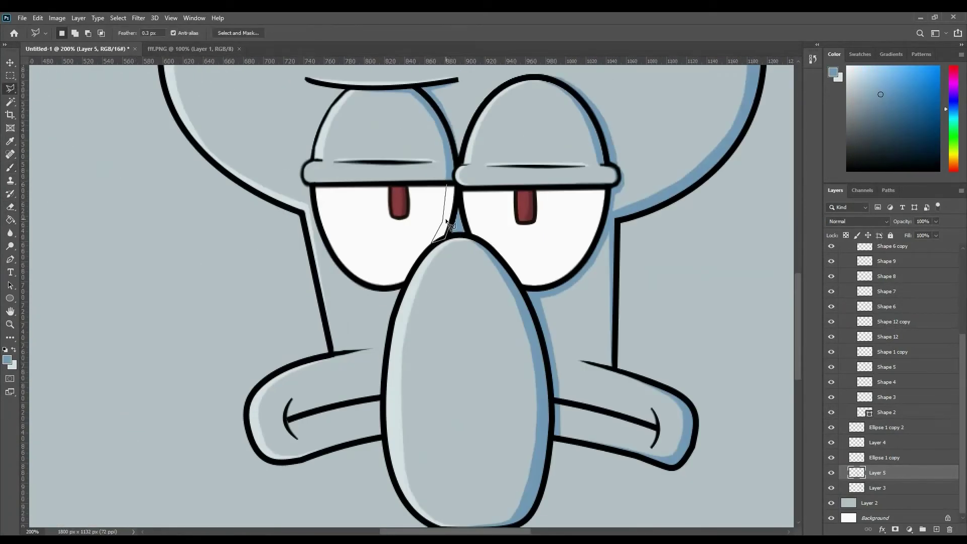
left_click(462, 186)
scroll(560, 190, "right", 2)
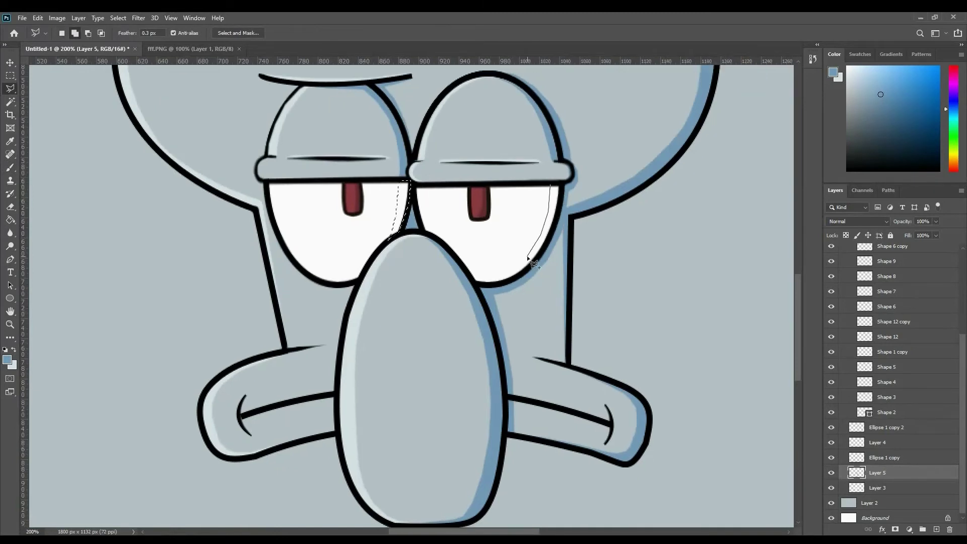
double_click(566, 212)
scroll(468, 272, "left", 4)
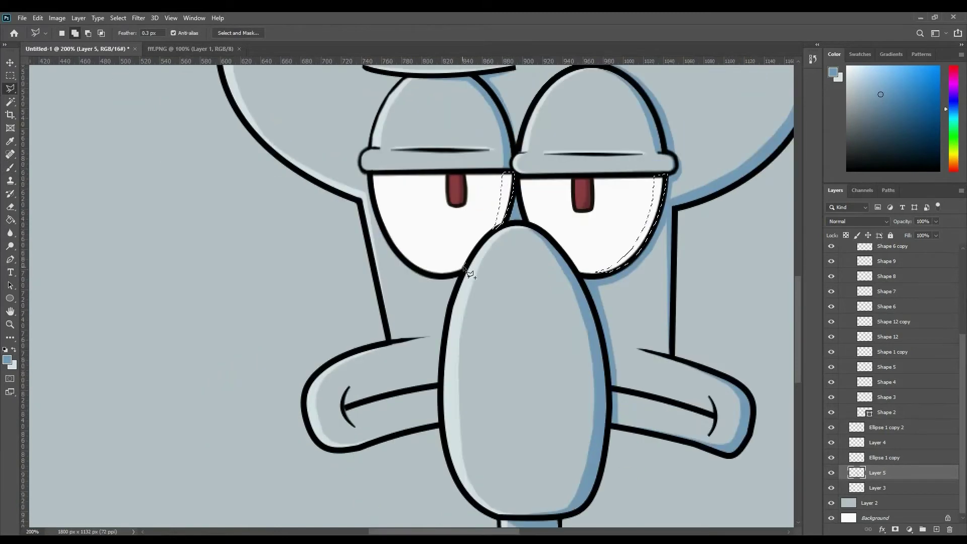
left_click_drag(650, 261, 528, 271)
Paint the eye crescents grey, then pick brown and the Paint Bucket for Shape 15.
key("b")
key("x")
left_click_drag(536, 237, 456, 319)
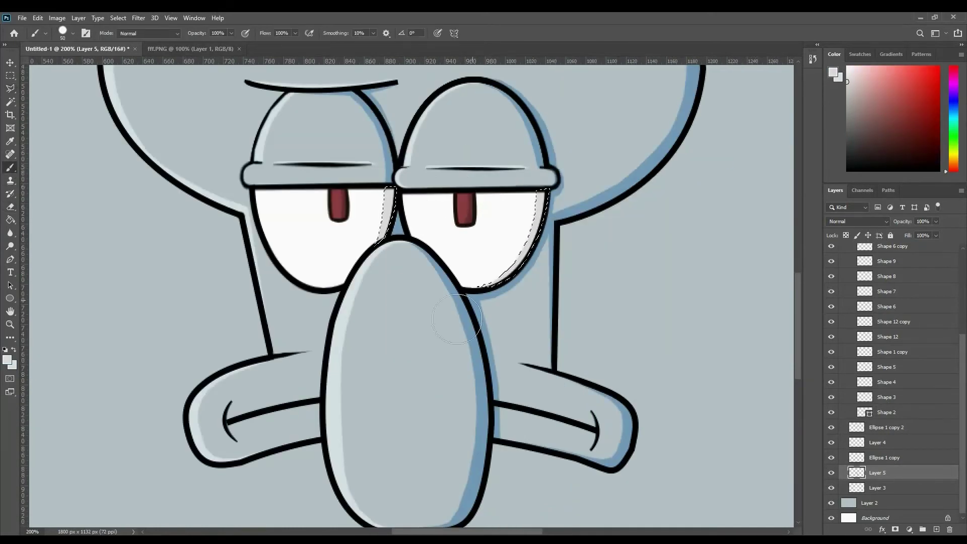
scroll(682, 252, "up", 1)
scroll(682, 191, "down", 3)
scroll(612, 388, "down", 1)
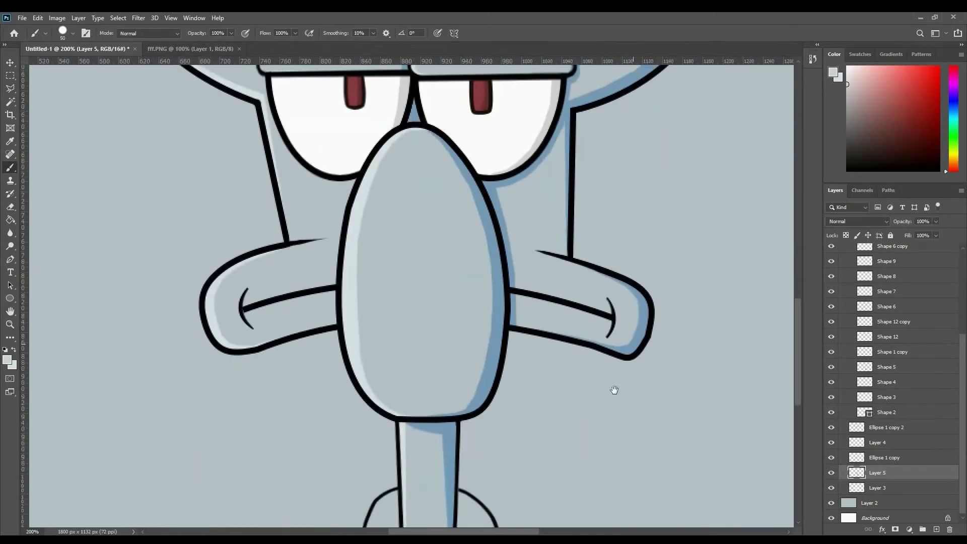
scroll(613, 388, "down", 4)
left_click(915, 106)
left_click(10, 220)
left_click(309, 362, "ctrl")
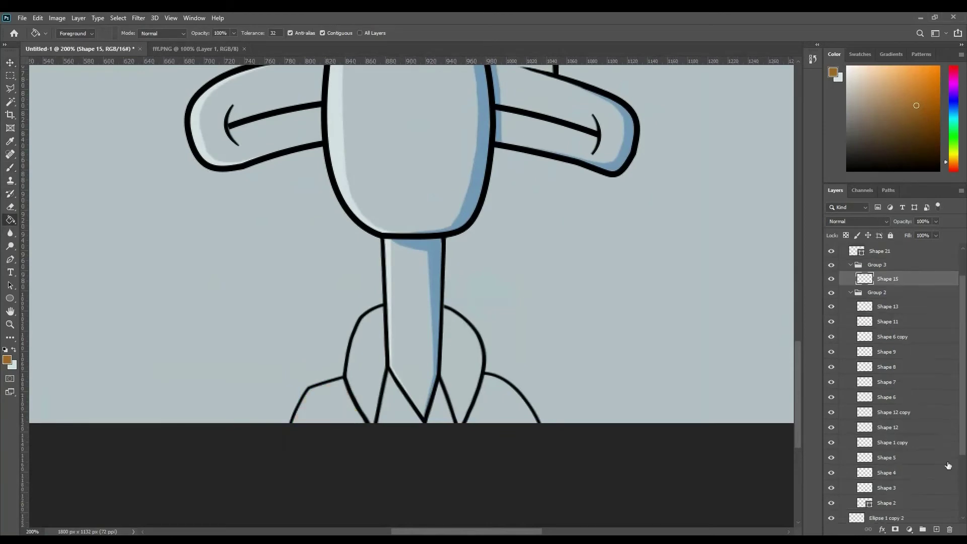
Paint Bucket both shirt shoulders brown, undoing an accidental full-canvas fill.
scroll(875, 303, "down", 1)
scroll(902, 352, "down", 5)
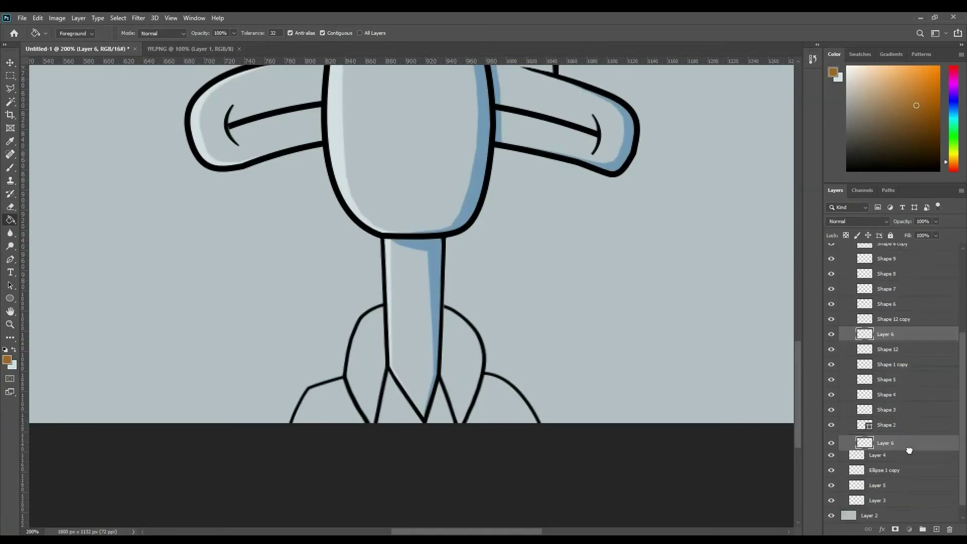
left_click_drag(911, 444, 930, 479)
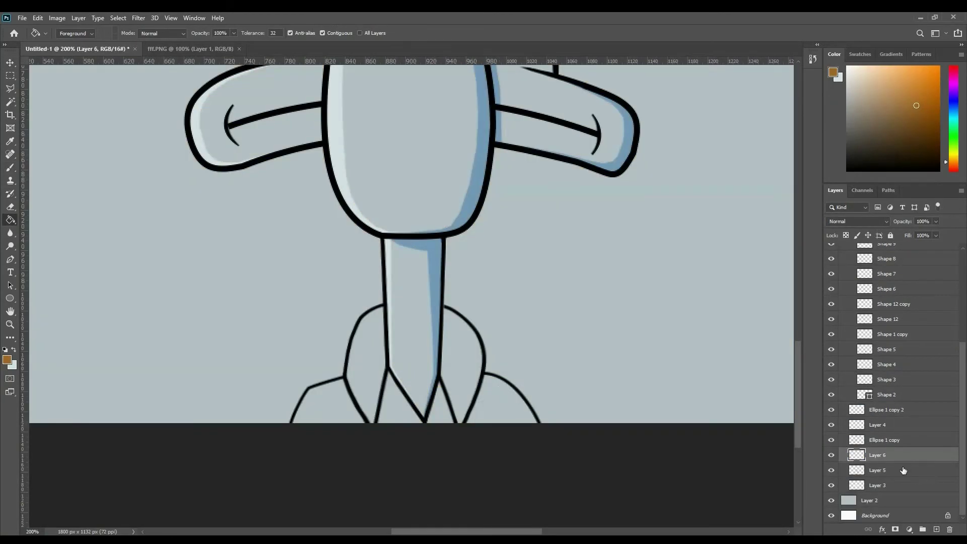
left_click(296, 302, "ctrl")
left_click(327, 398)
left_click(499, 397)
left_click(443, 417)
key("ctrl+z")
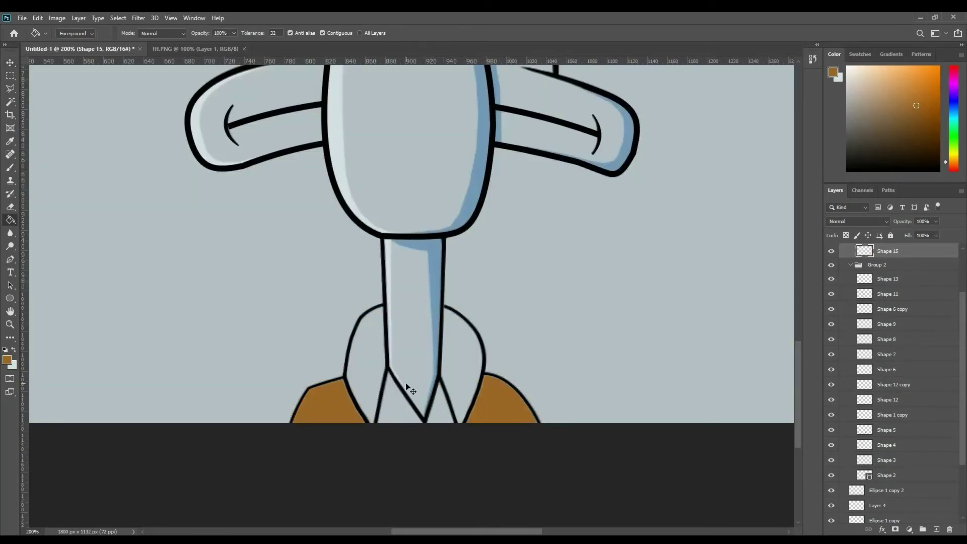
Lasso the lower collar area and fill it with the brown foreground colour.
scroll(406, 387, "up", 2)
key("l")
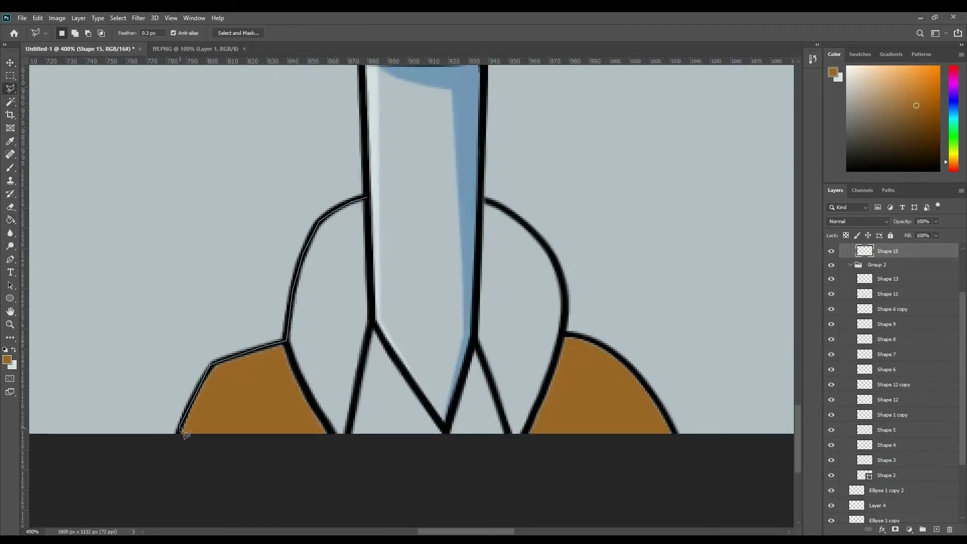
left_click(478, 347)
scroll(891, 383, "down", 3)
left_click(885, 439)
key("v")
key("alt+BackSpace")
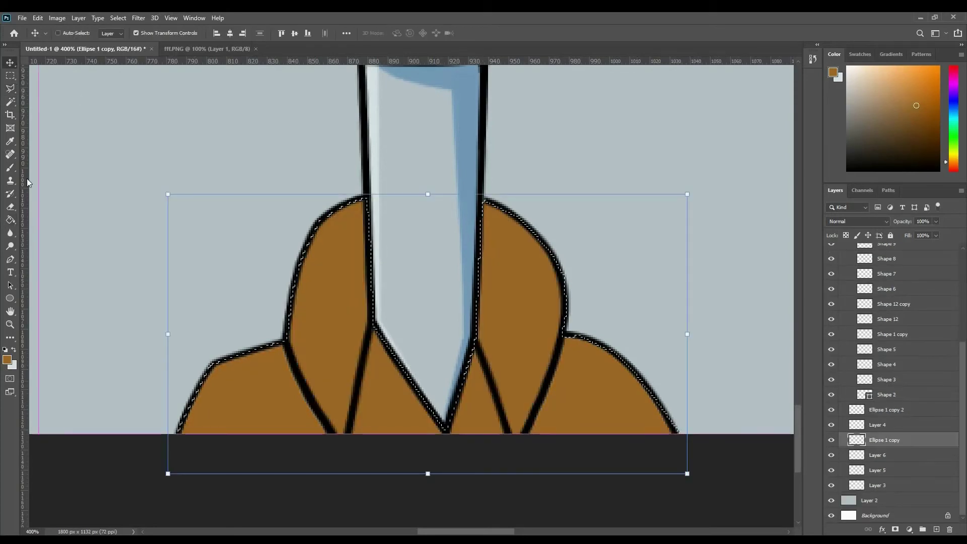
key("ctrl+d")
Outline the collar highlight areas with the Polygonal Lasso.
key("l")
left_click(335, 217)
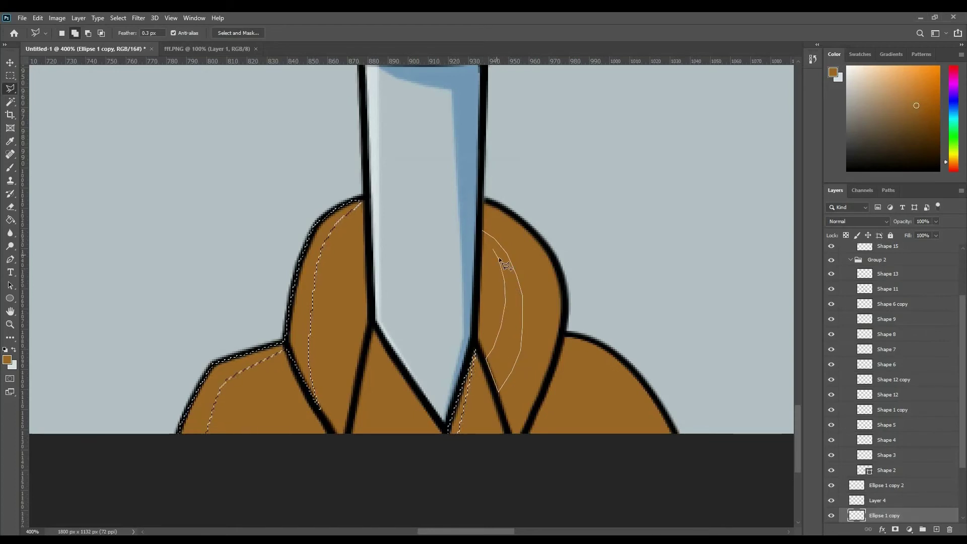
left_click(482, 232)
left_click(559, 356)
left_click(576, 371)
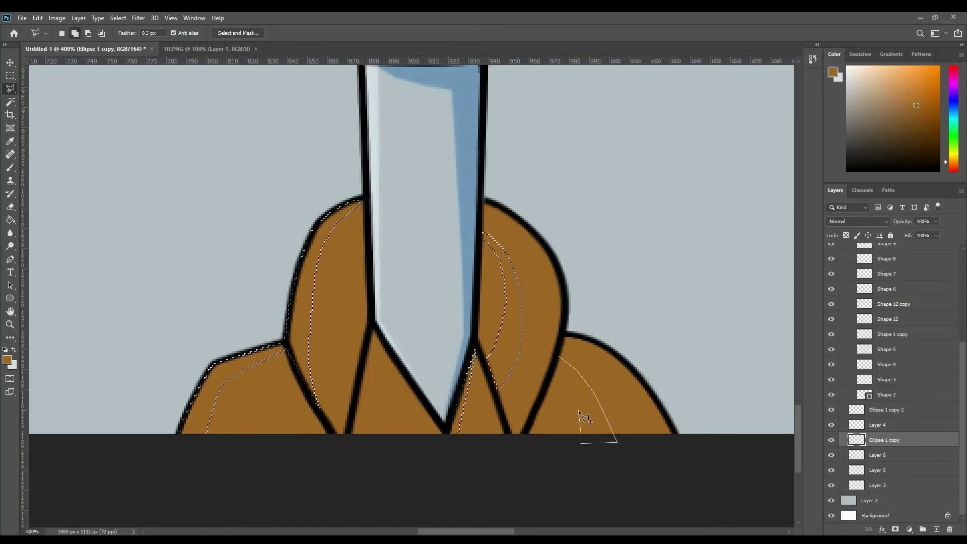
Choose a lighter orange and brush it inside the collar selections.
key("b")
right_click(422, 270)
left_click(7, 359)
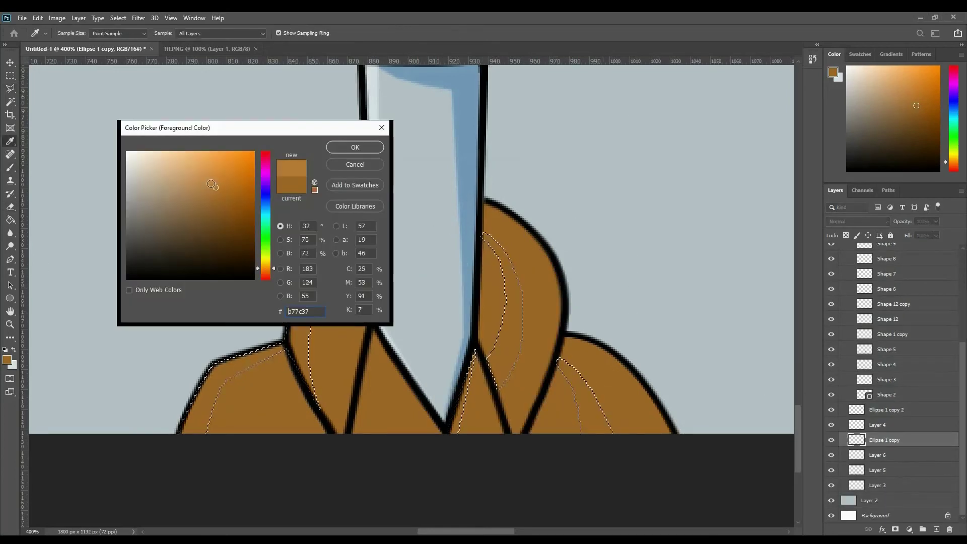
left_click(237, 151)
left_click(352, 147)
left_click_drag(302, 352, 609, 470)
scroll(891, 377, "up", 2)
scroll(891, 378, "up", 3)
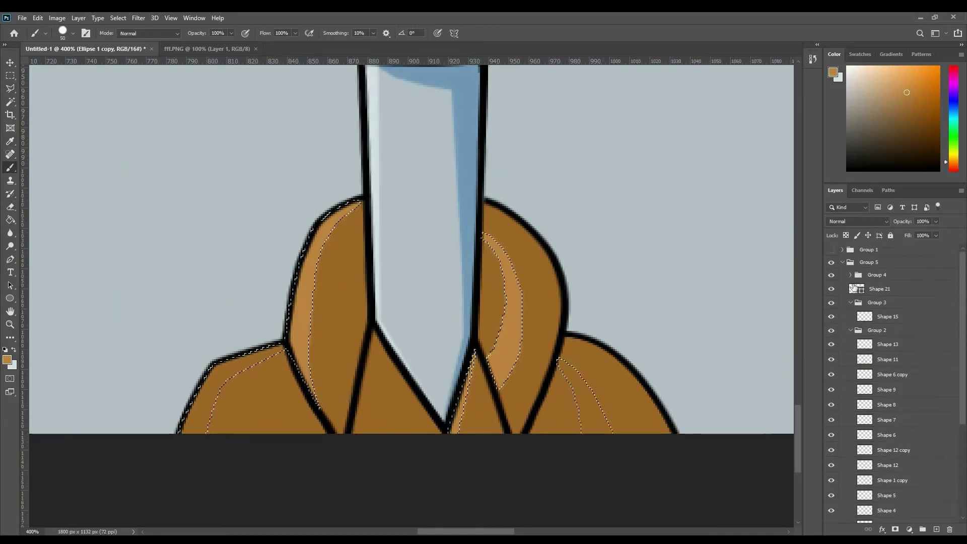
Check the Group 4 layers, then add a new empty layer below Shape 15.
left_click(887, 316)
left_click(887, 344)
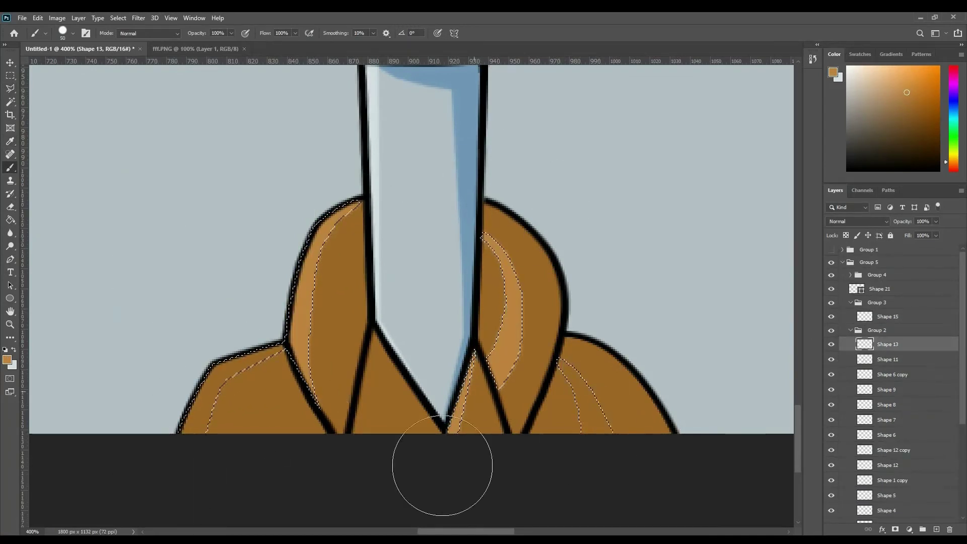
left_click(850, 275)
left_click(887, 394)
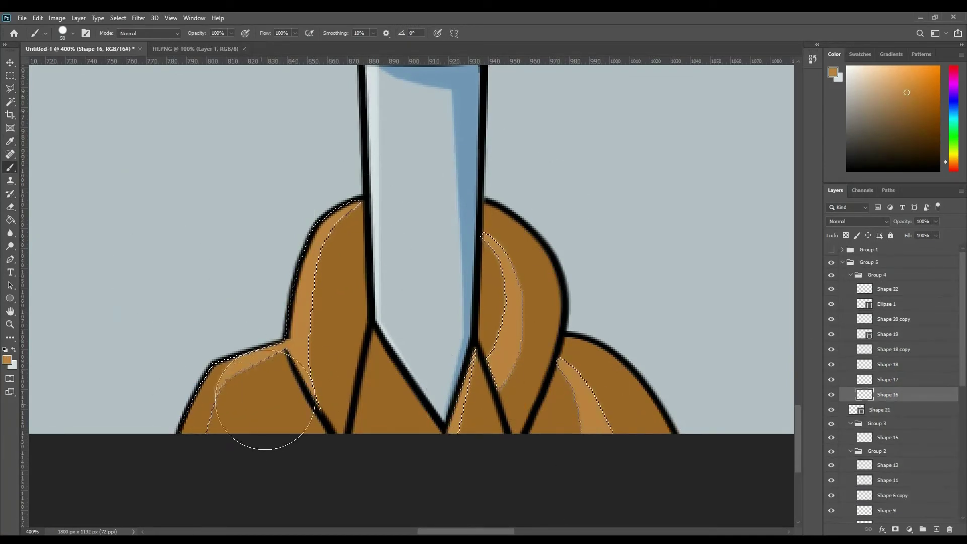
left_click(10, 88)
scroll(903, 384, "down", 3)
scroll(836, 282, "up", 2)
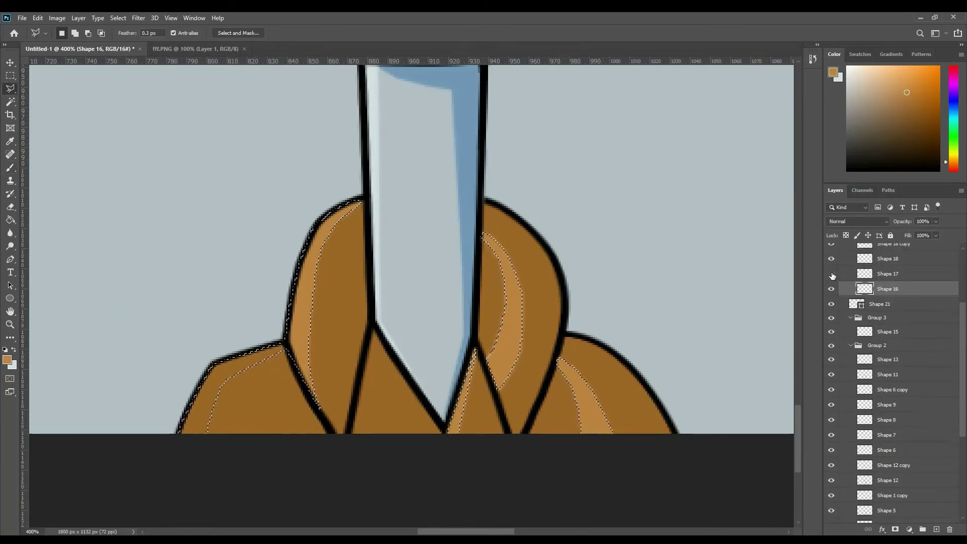
scroll(848, 313, "up", 1)
left_click(850, 270)
left_click(876, 325)
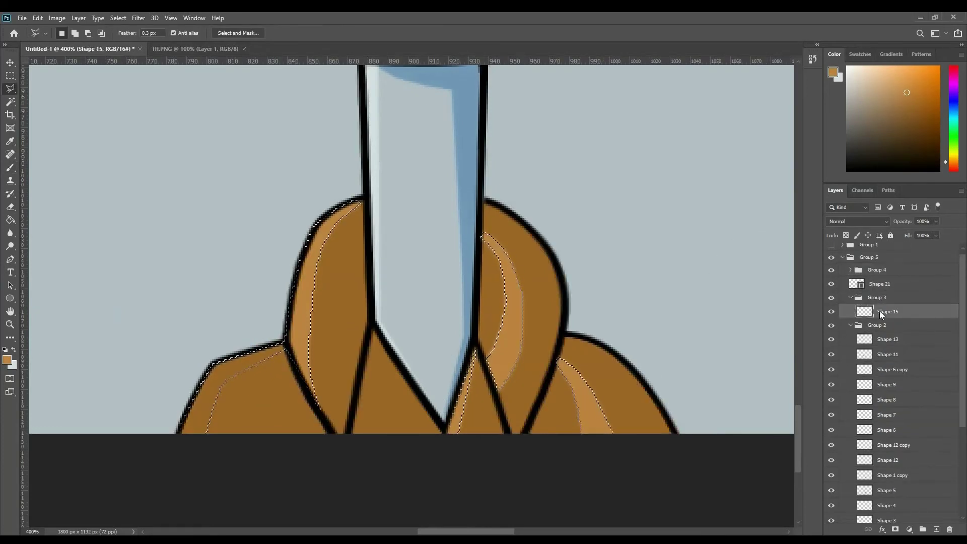
key("ctrl+shift+alt+n")
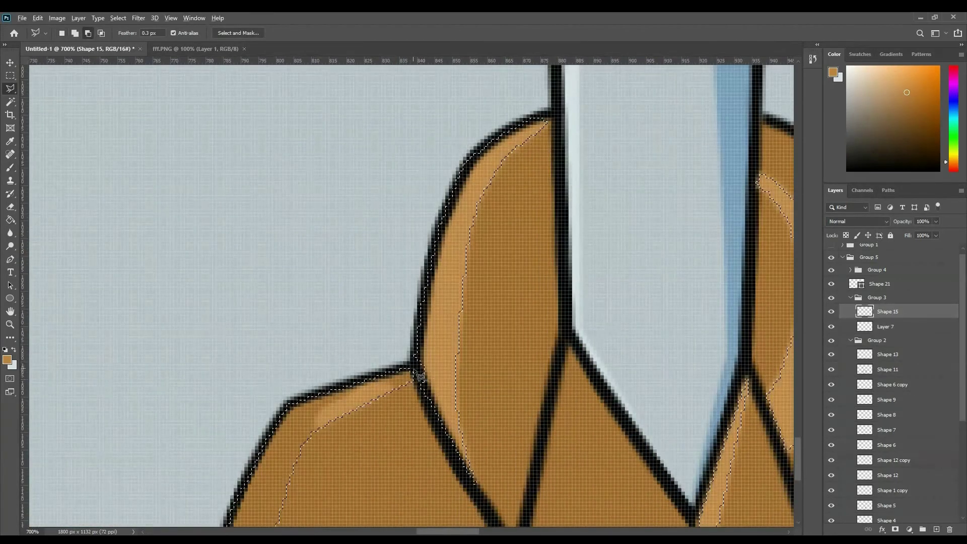
Outline another collar area and ready the Brush for painting it.
left_click(292, 405)
left_click_drag(277, 427, 376, 328)
left_click(341, 423)
key("b")
right_click(512, 268)
scroll(512, 269, "down", 2)
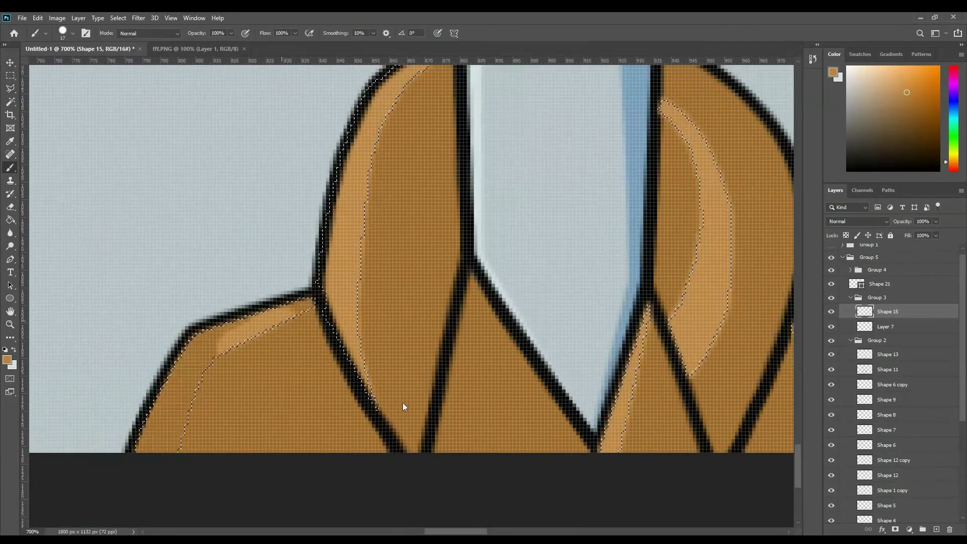
scroll(654, 372, "right", 5)
Clear the selection, add a new shading layer, and reset the colours to default.
key("ctrl+d")
key("ctrl+shift+alt+n")
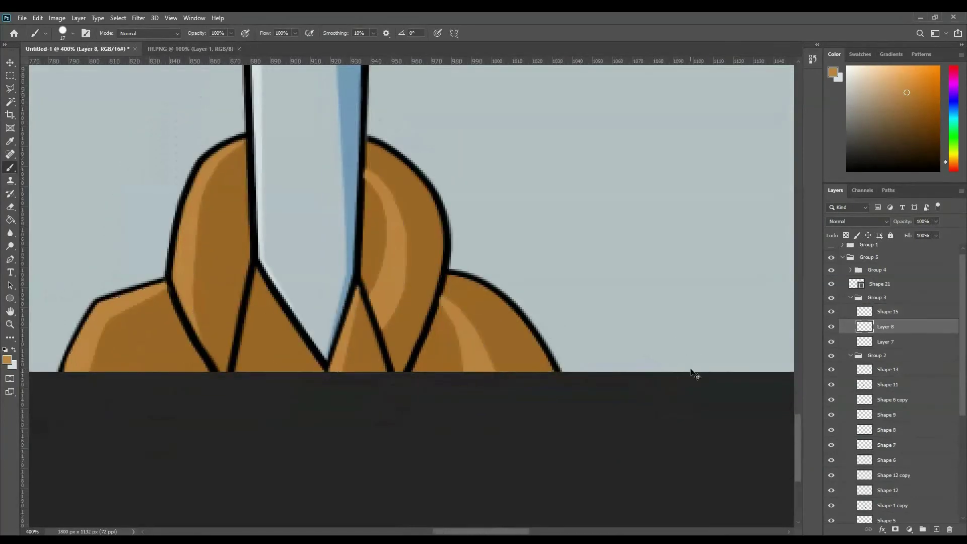
key("d")
right_click(363, 154)
right_click(395, 160)
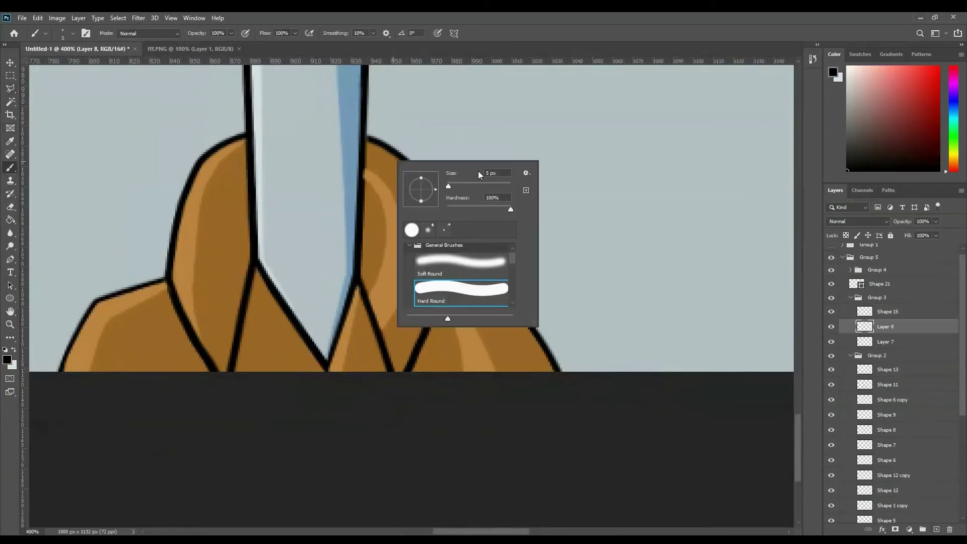
key("Escape")
Outline the shading bands on the right collar lobe with the Polygonal Lasso.
key("l")
left_click(365, 171)
key("Return")
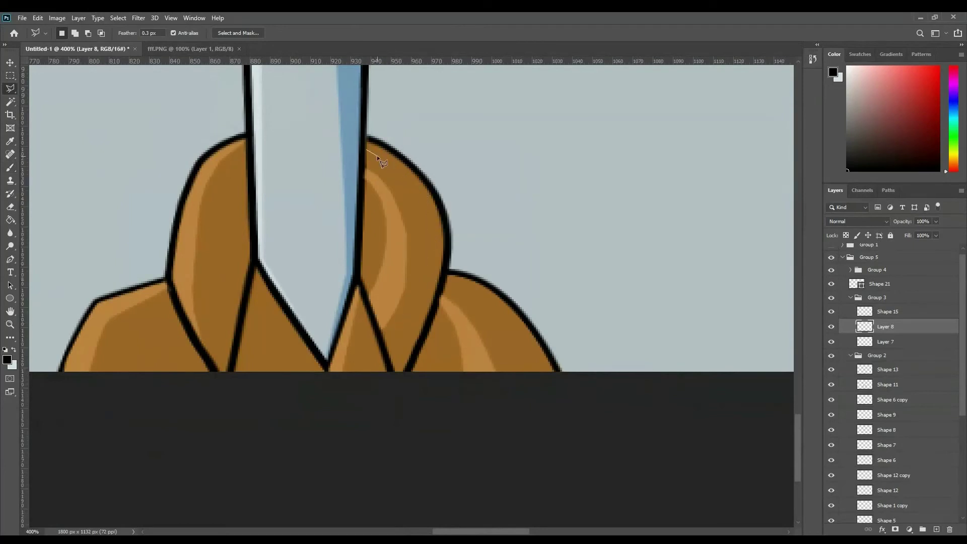
scroll(415, 306, "down", 2)
left_click(391, 262)
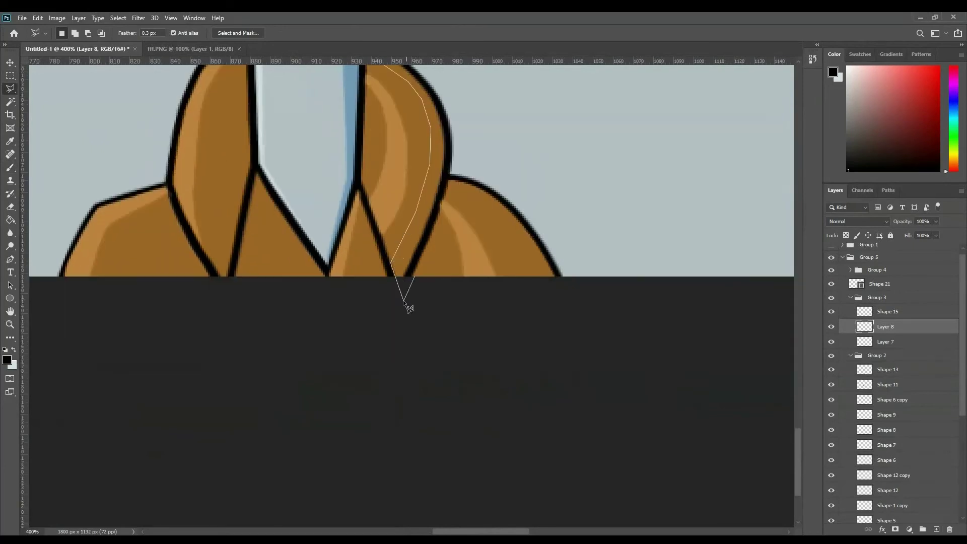
left_click(440, 205)
scroll(443, 227, "up", 4)
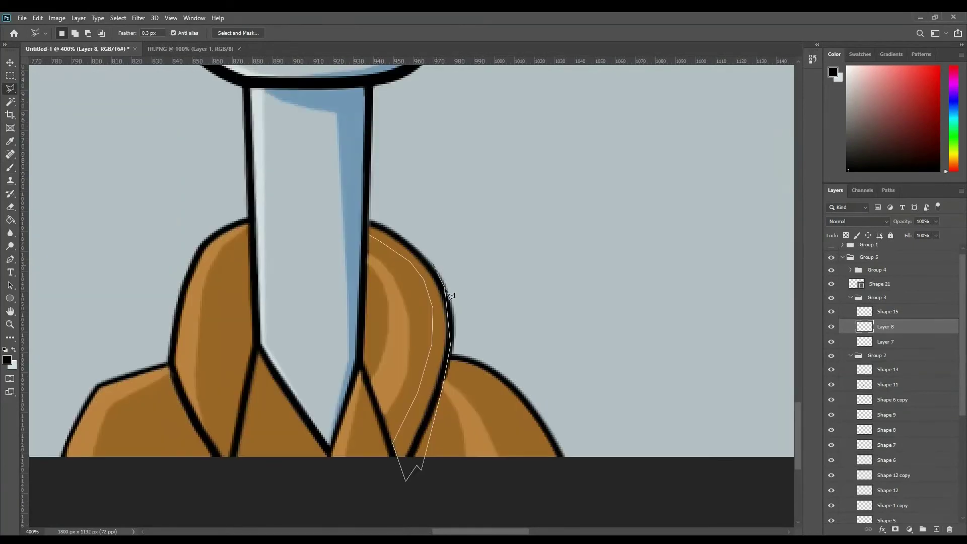
left_click(378, 370)
scroll(388, 393, "down", 1)
double_click(364, 262)
left_click(410, 276)
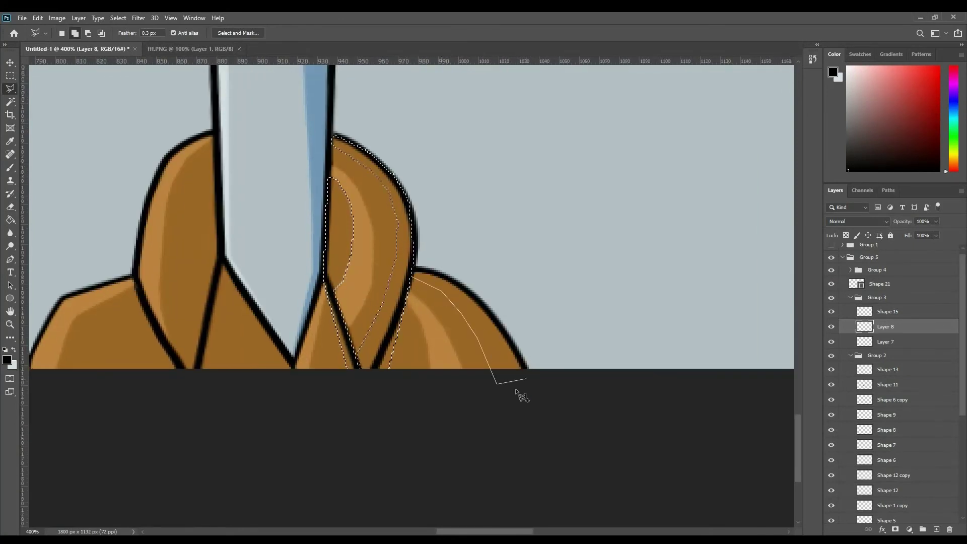
double_click(444, 280)
Outline the shading band along the left collar lobe.
scroll(443, 280, "left", 4)
left_click(394, 398)
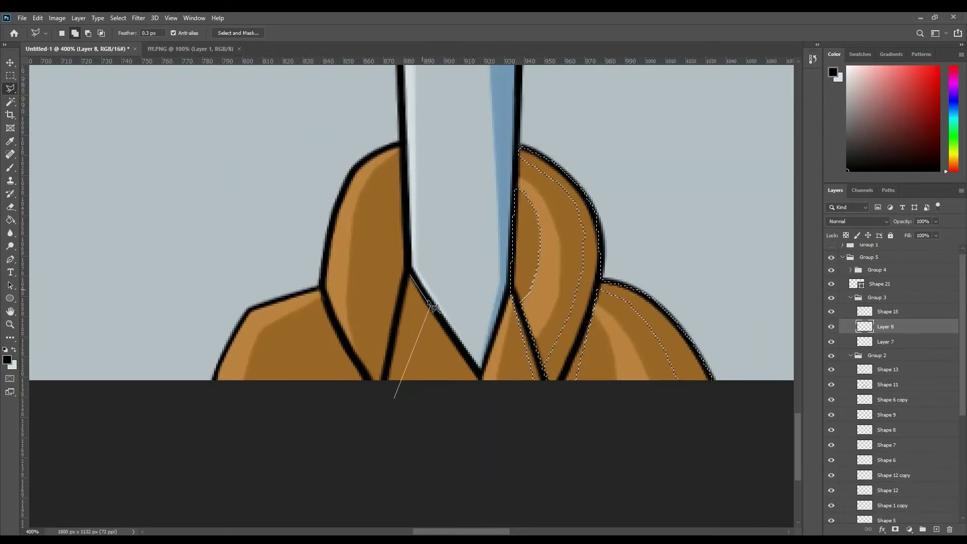
left_click(429, 306)
left_click(409, 272)
left_click(405, 178)
double_click(387, 292)
Paint darker brown shading inside the collar lobe selections.
key("b")
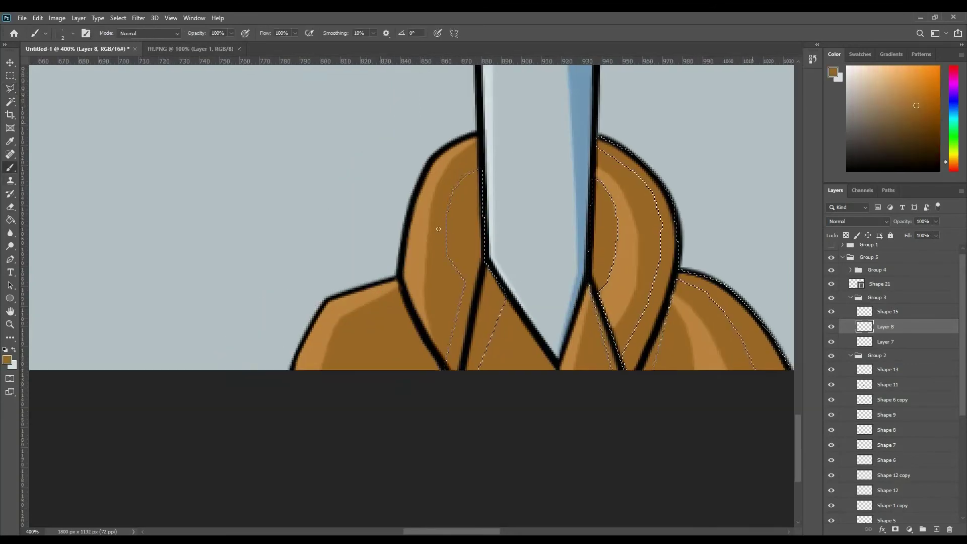
right_click(631, 190)
left_click_drag(551, 231, 464, 238)
scroll(593, 312, "up", 3)
key("alt+bracketright")
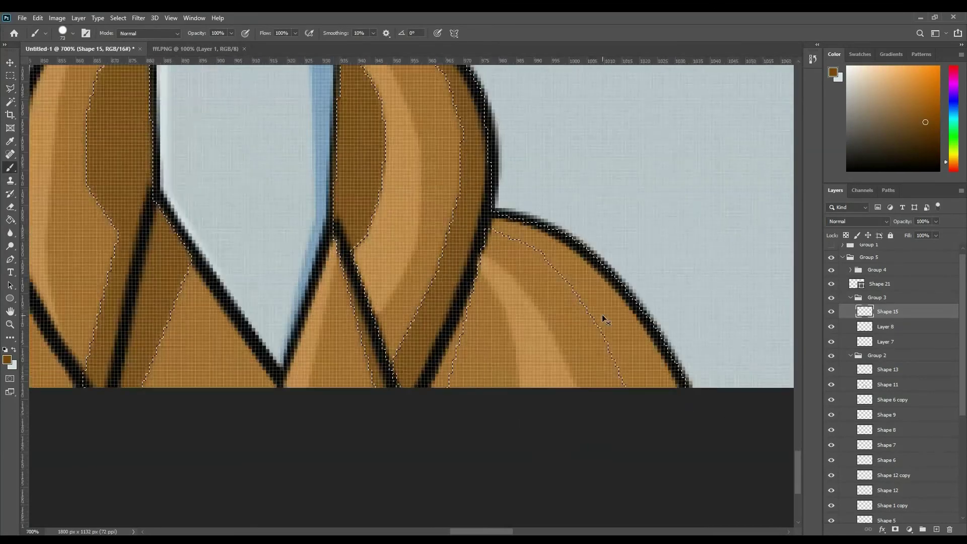
right_click(603, 319)
key("Escape")
key("l")
Outline one more dark band along the collar, then zoom out to fit the drawing.
left_click(478, 261)
left_click(459, 329)
left_click(398, 375)
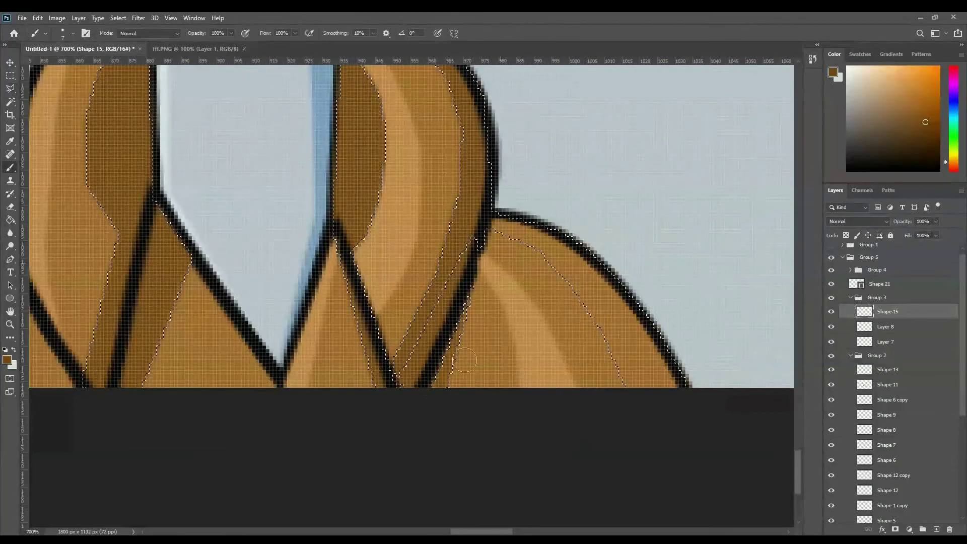
left_click(333, 231)
left_click(394, 414)
left_click_drag(410, 384, 305, 394)
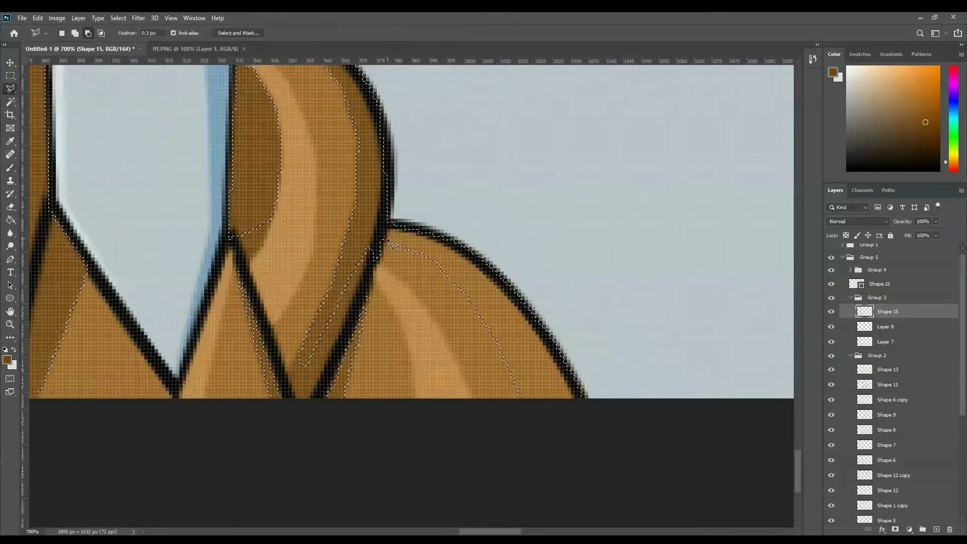
left_click(583, 411)
key("b")
right_click(391, 232)
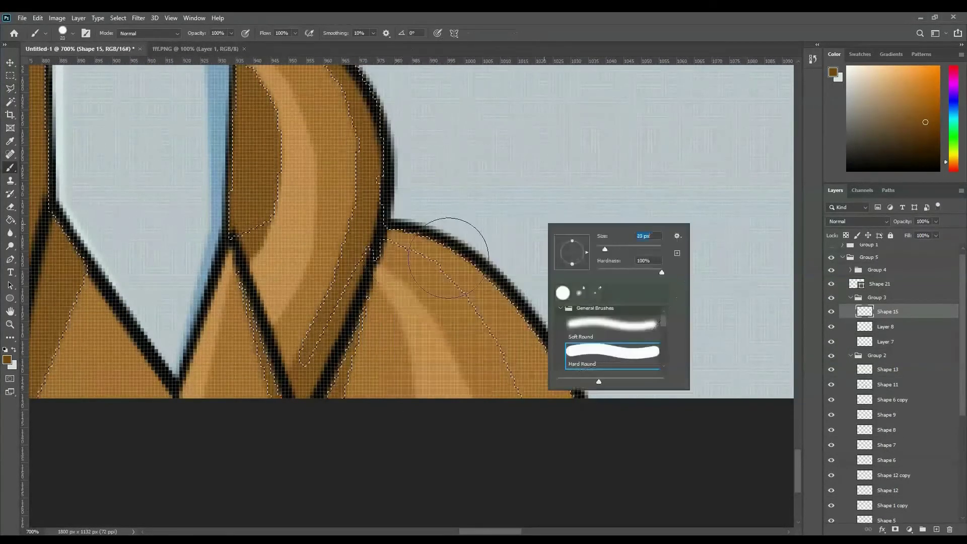
key("Escape")
key("ctrl+0")
Zoom in on the sailor hat and select its shape layer.
key("v")
left_click(268, 295)
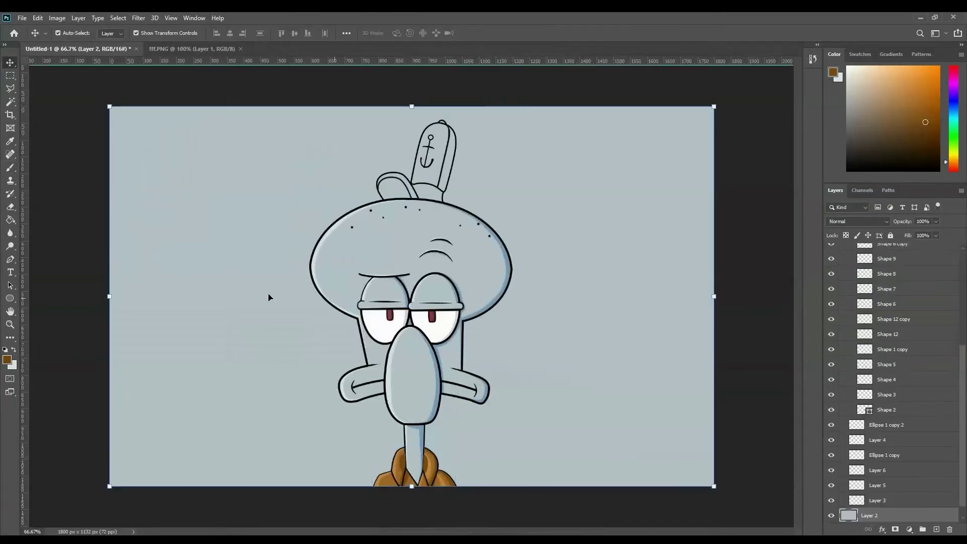
left_click(342, 237)
left_click(936, 235)
key("ctrl+plus")
key("ctrl+plus")
scroll(534, 159, "up", 5)
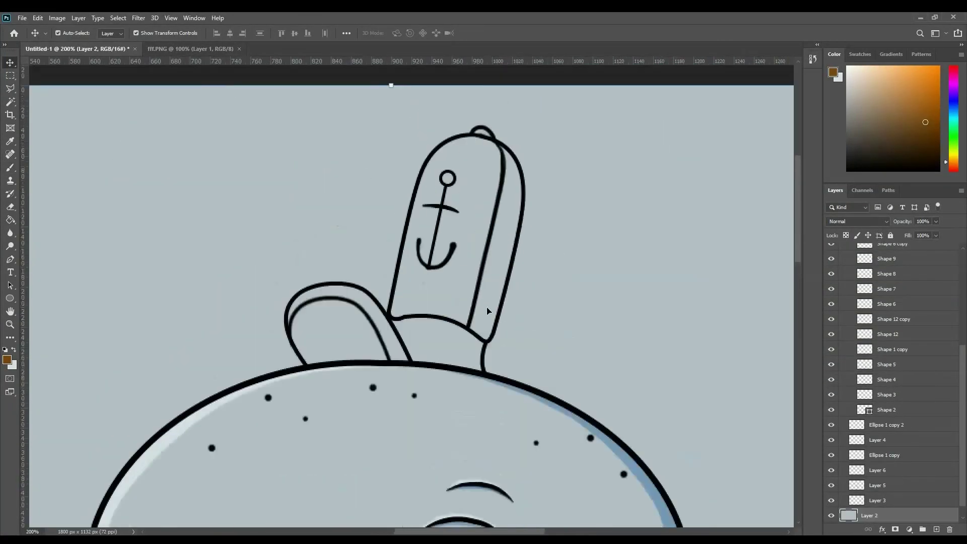
left_click(429, 141)
Select the inside of the sailor hat with the Magic Wand.
key("w")
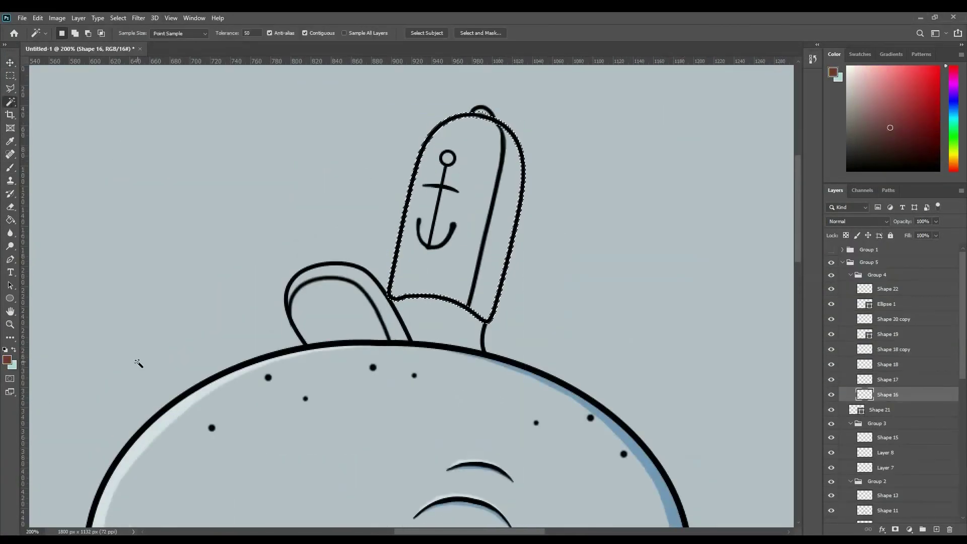
left_click(500, 123)
scroll(589, 162, "up", 3)
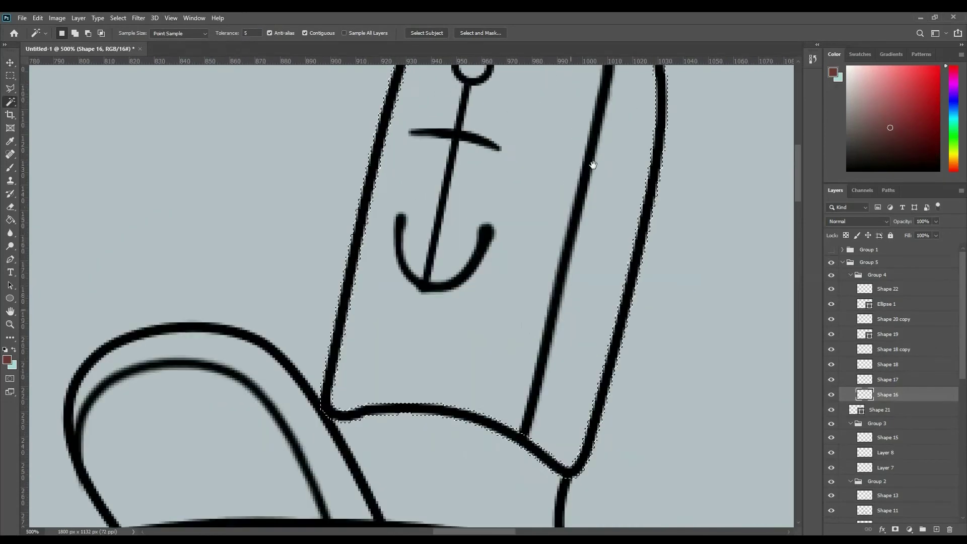
scroll(589, 162, "up", 3)
key("l")
scroll(579, 268, "right", 2)
scroll(371, 314, "down", 5)
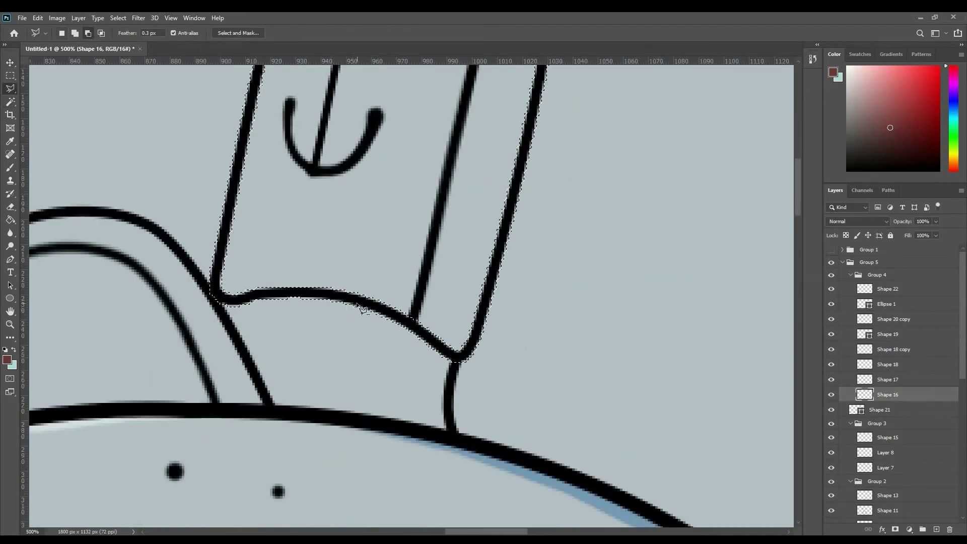
scroll(540, 353, "up", 2)
scroll(361, 171, "up", 3)
key("g")
scroll(361, 171, "down", 2)
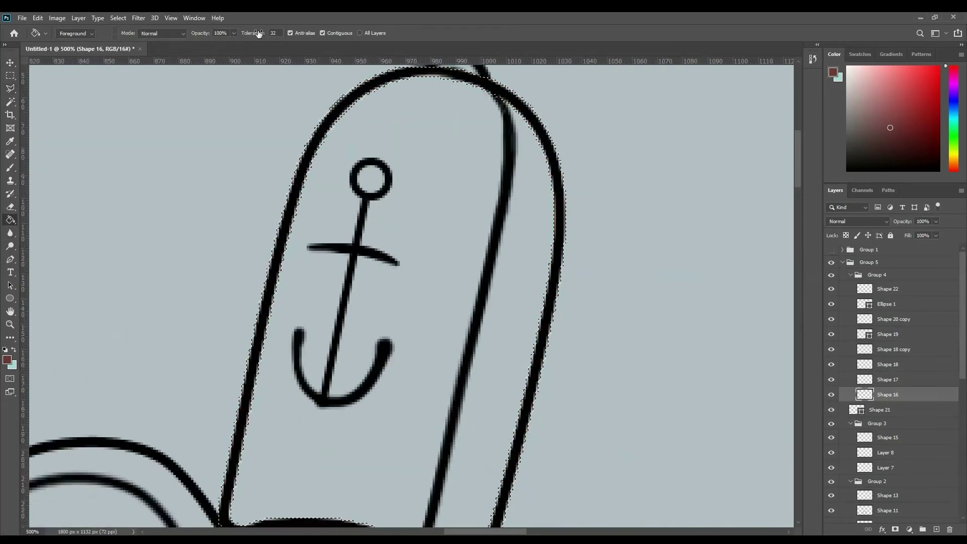
Refine the hat selection and fill the hat outline dark red.
key("w")
left_click(464, 36)
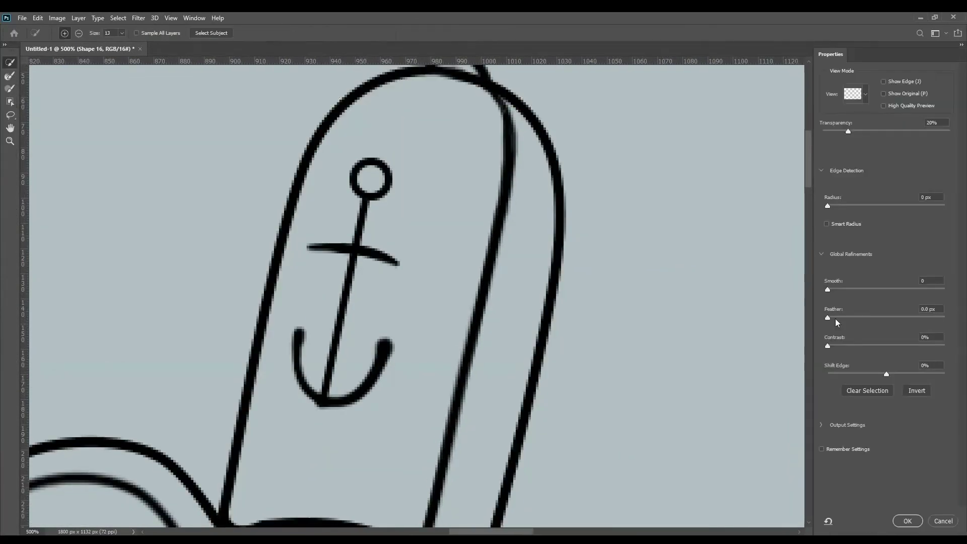
key("Return")
key("g")
key("alt+BackSpace")
scroll(634, 324, "down", 4)
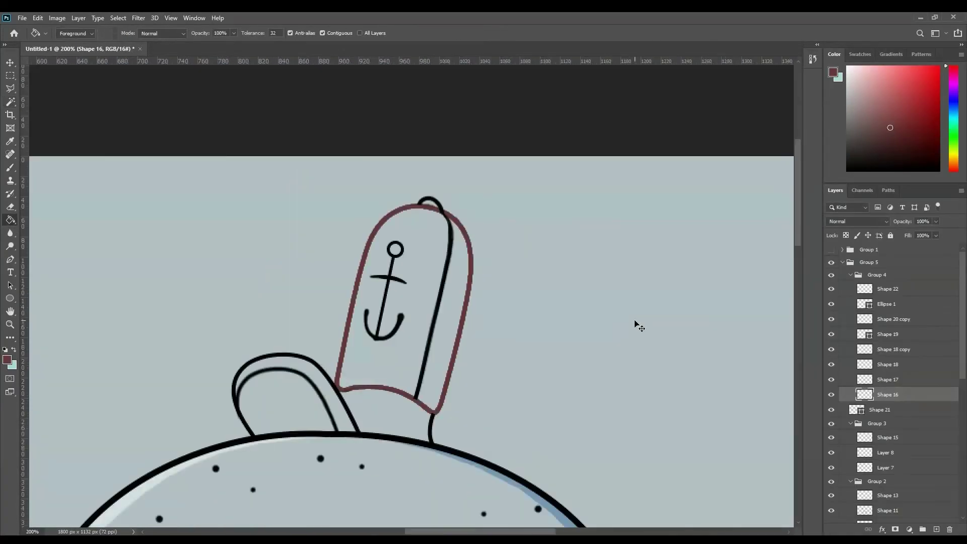
scroll(634, 324, "up", 3)
scroll(635, 323, "up", 3)
Paint the hat's top knob dark red with a Hard Round brush beneath the hat outline.
key("b")
scroll(589, 217, "up", 2)
right_click(589, 216)
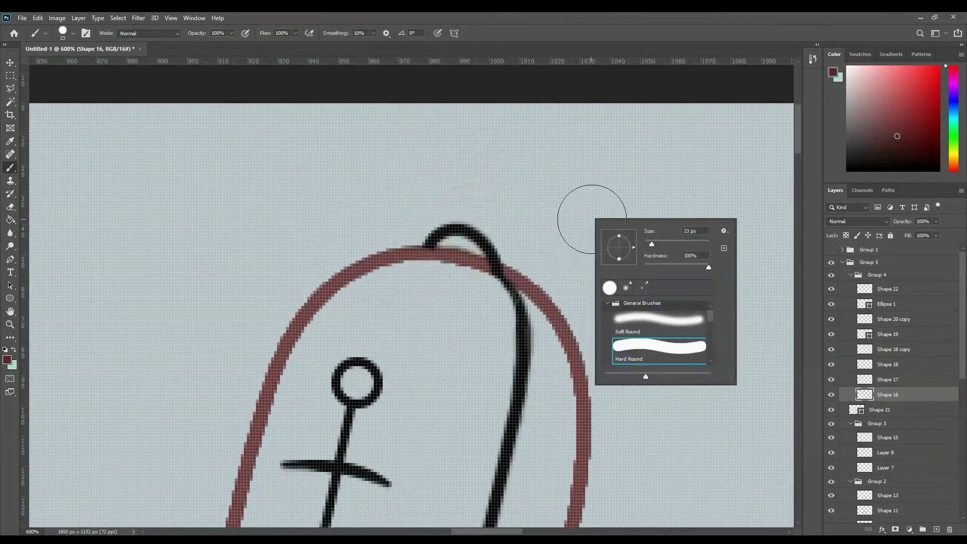
left_click(936, 530)
key("ctrl+bracketleft")
left_click(454, 244)
Lasso the hat's side stripe and fill it teal on a new layer.
scroll(485, 255, "down", 3)
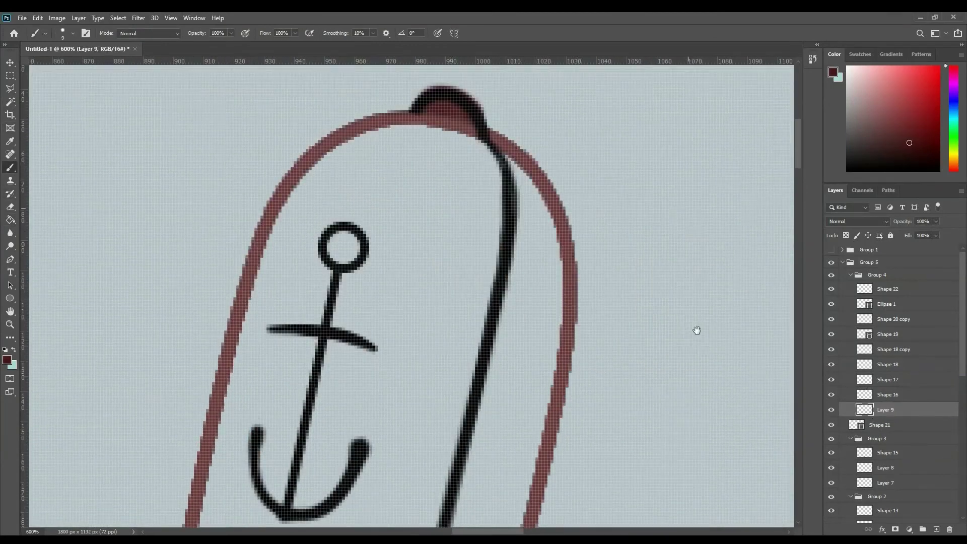
key("l")
scroll(508, 139, "down", 5)
double_click(510, 430)
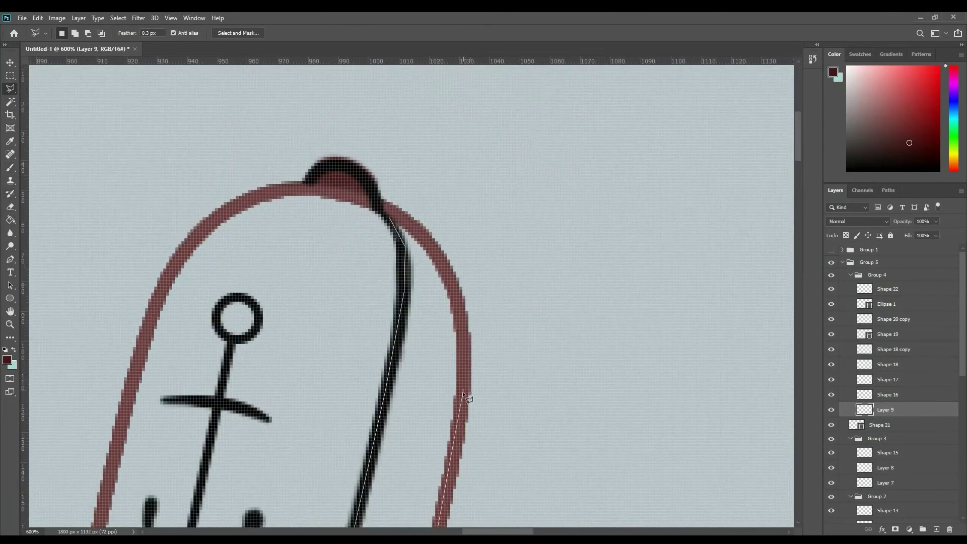
scroll(462, 392, "up", 3)
left_click(936, 529)
key("x")
key("g")
left_click(453, 302)
scroll(582, 410, "down", 5)
key("alt+bracketright")
key("alt+bracketright")
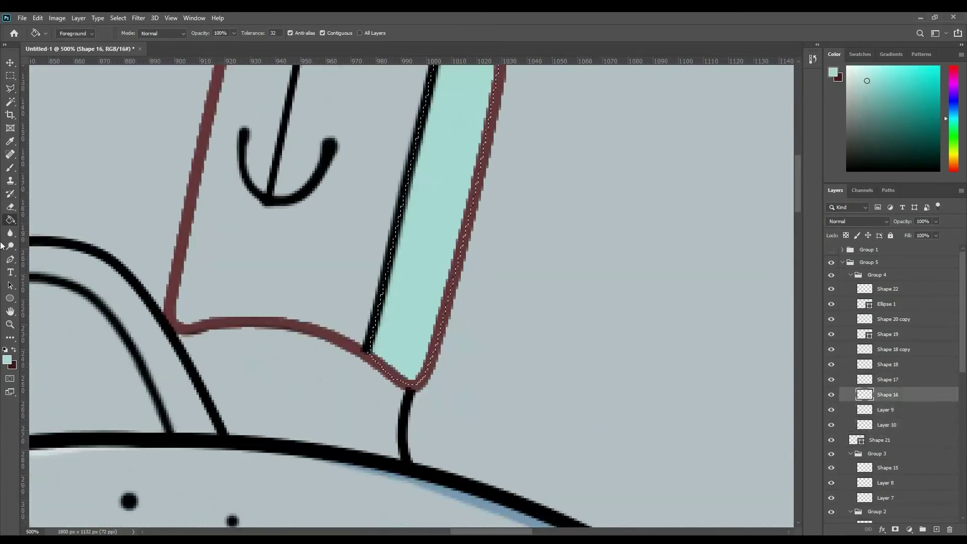
Clear the stripe selection, make Shape 19 active and resize the brush tip.
key("b")
left_click(369, 354, "alt")
right_click(408, 322)
key("Escape")
left_click(901, 334)
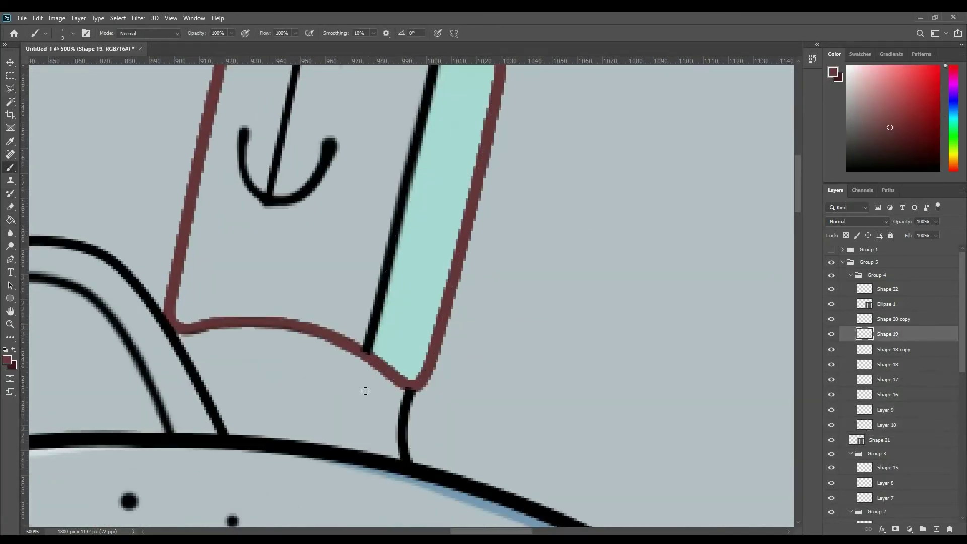
scroll(476, 265, "up", 5)
scroll(488, 112, "up", 5)
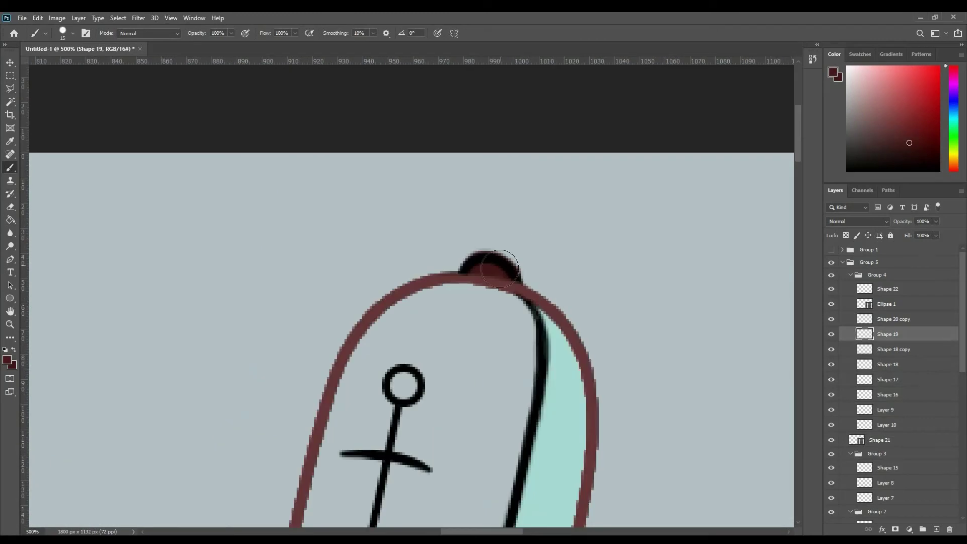
right_click(506, 265)
key("Escape")
scroll(450, 146, "down", 3)
scroll(449, 146, "down", 3)
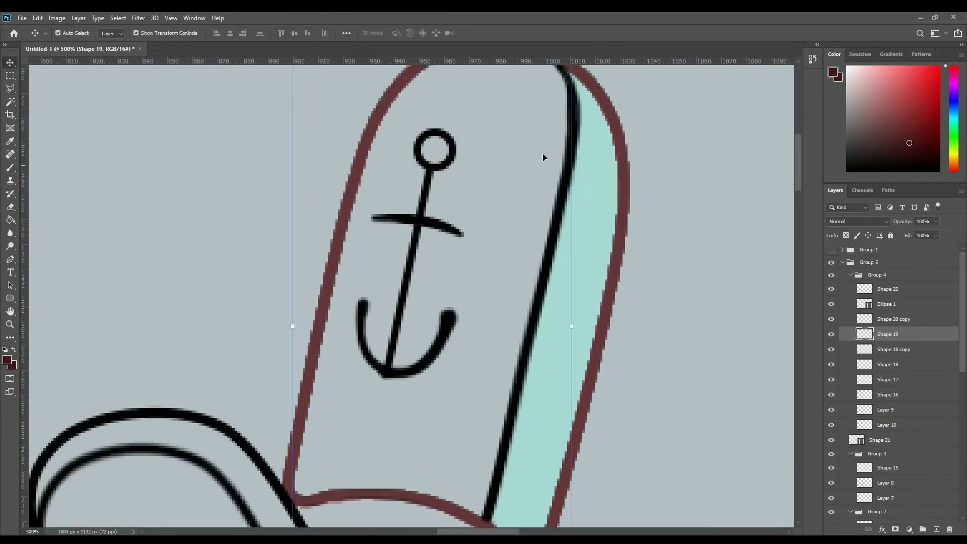
Select all the anchor's layers together and check them with a transform box.
key("v")
left_click(383, 372)
left_click(365, 317, "shift")
key("ctrl+t")
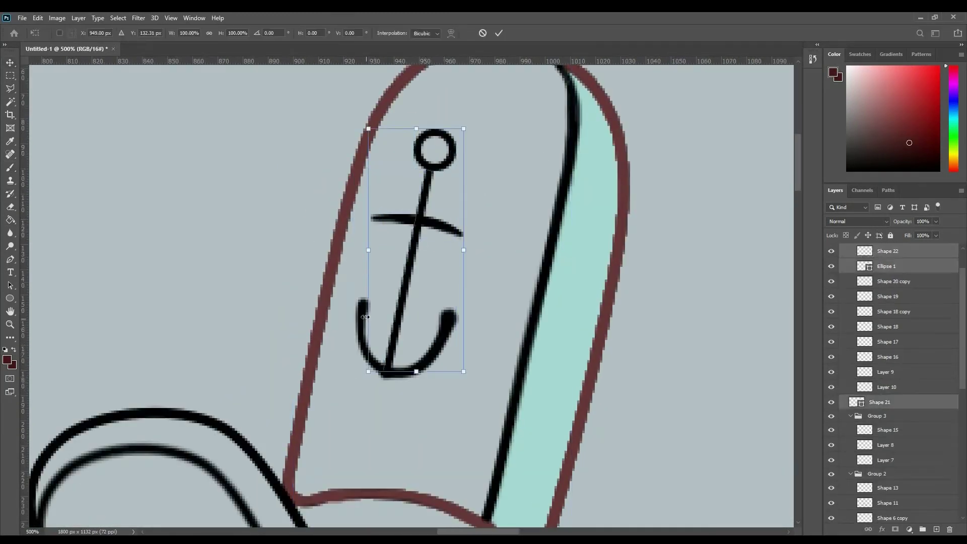
scroll(364, 311, "up", 2)
key("Return")
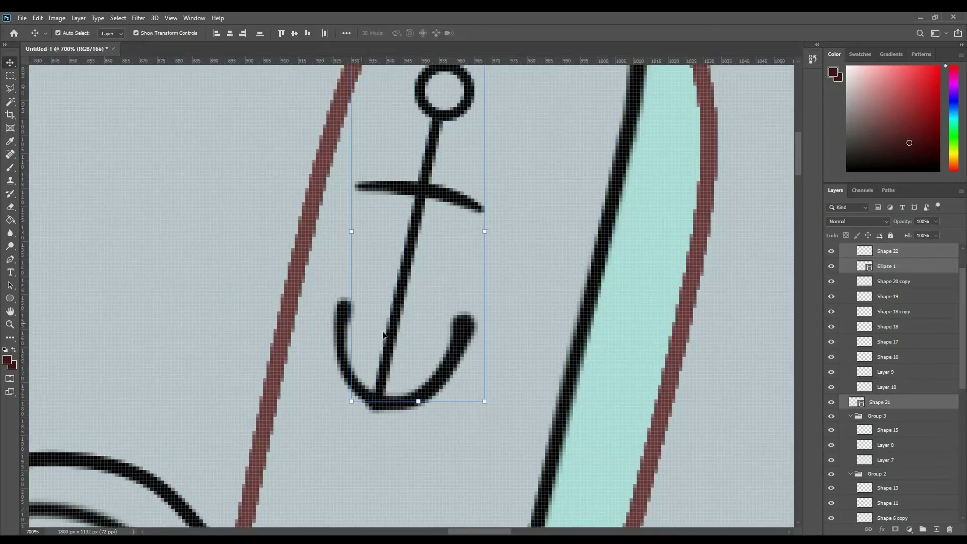
Merge the anchor parts into one layer and recolour it dark blue.
left_click(343, 311)
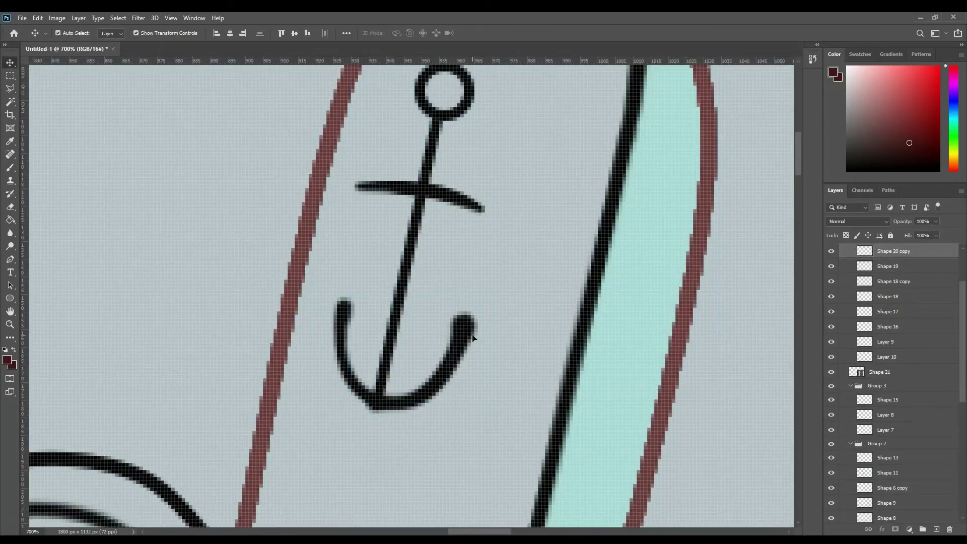
left_click(888, 288, "shift")
right_click(887, 289)
left_click(806, 382)
scroll(407, 272, "up", 1)
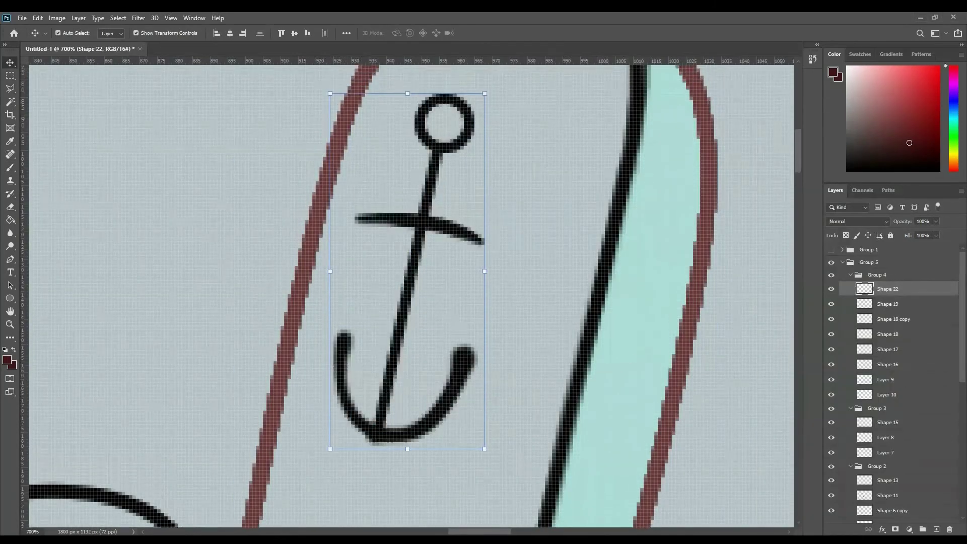
key("alt+BackSpace")
scroll(580, 344, "down", 5)
scroll(444, 308, "left", 3)
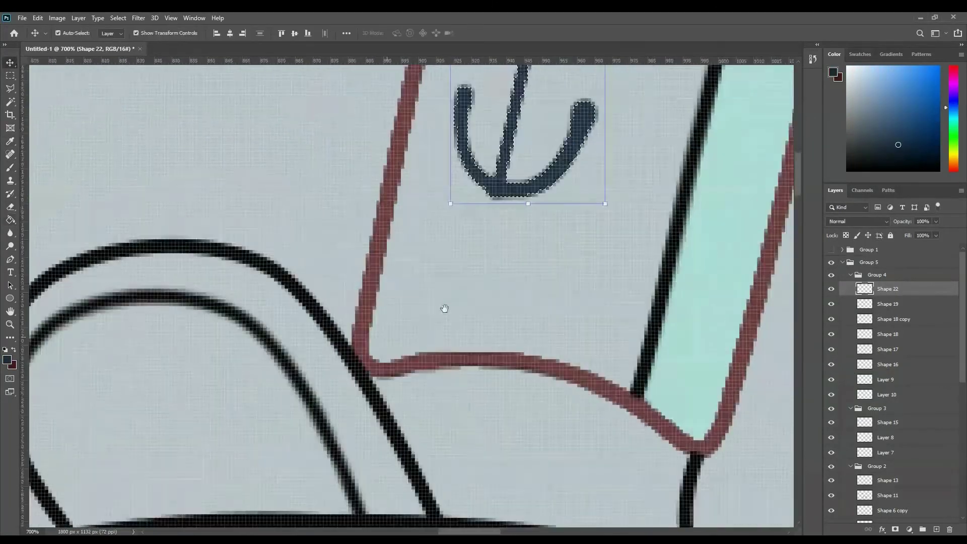
Lasso the band below the hat and fill it dark blue on a new layer.
key("l")
scroll(317, 283, "down", 3)
scroll(317, 283, "right", 2)
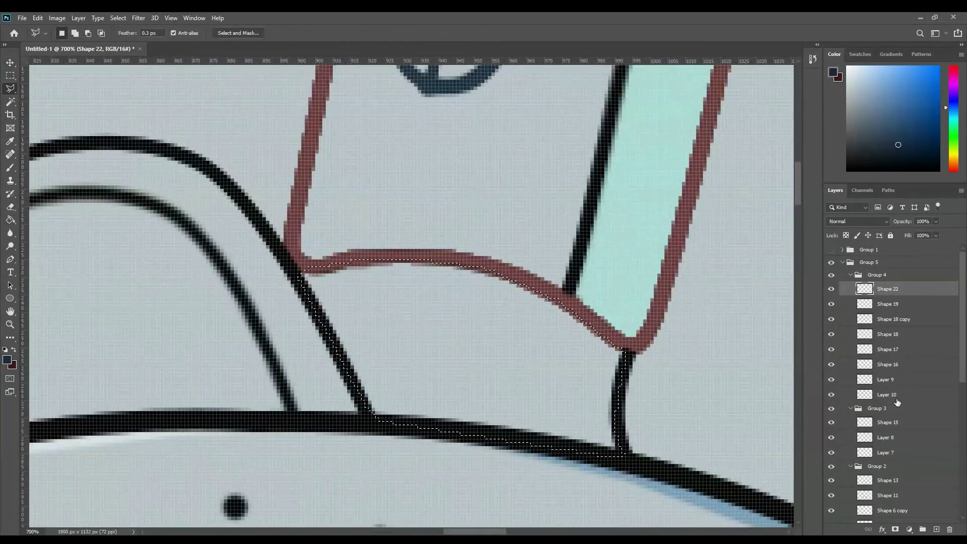
left_click(897, 401)
key("alt+BackSpace")
key("g")
key("ctrl+d")
key("ctrl+minus")
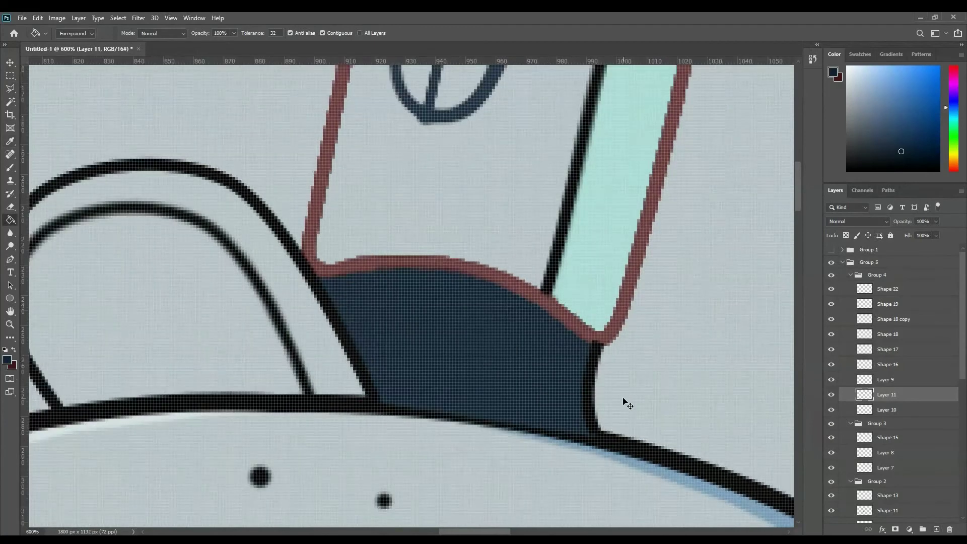
key("ctrl+0")
scroll(551, 356, "up", 5)
Darken the band colour to a deeper navy and make Shape 19 active.
left_click(7, 359)
left_click(357, 147)
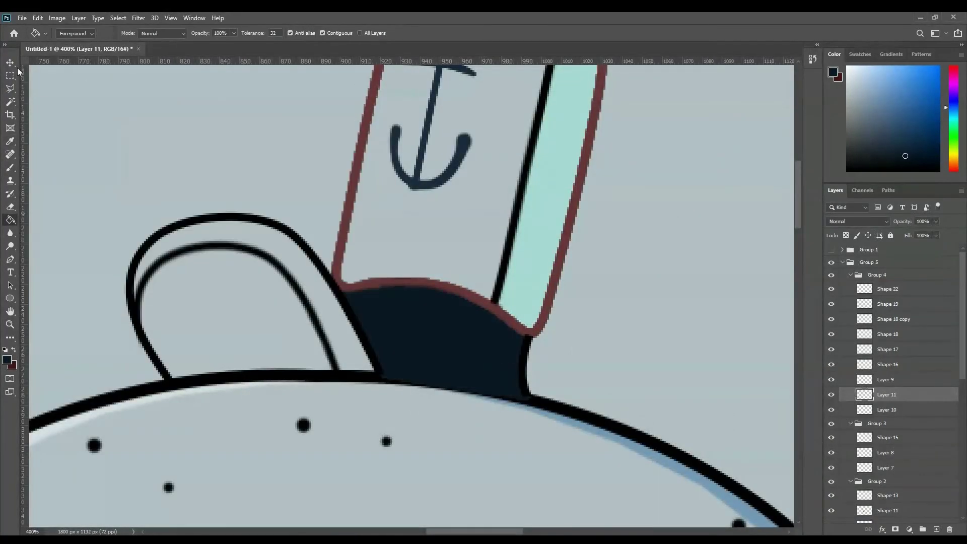
key("v")
right_click(531, 319)
left_click(605, 353)
scroll(353, 302, "left", 3)
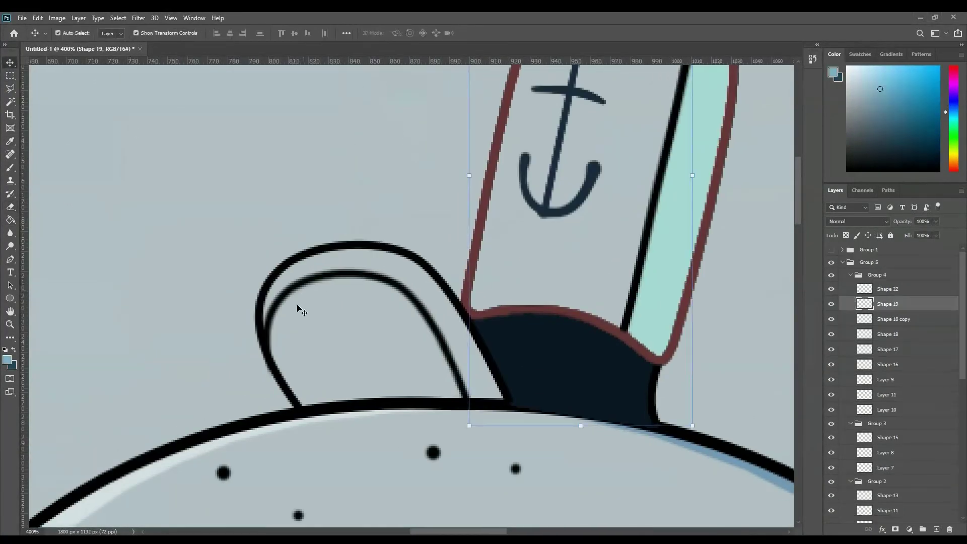
Lasso the arch's rim and fill it light blue on a new layer above Layer 10.
key("l")
left_click(267, 345)
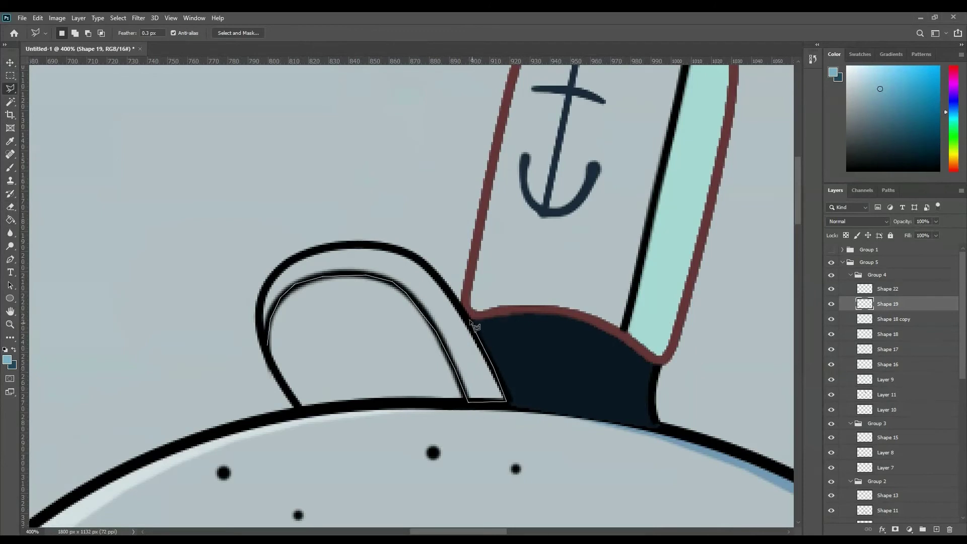
left_click(886, 409)
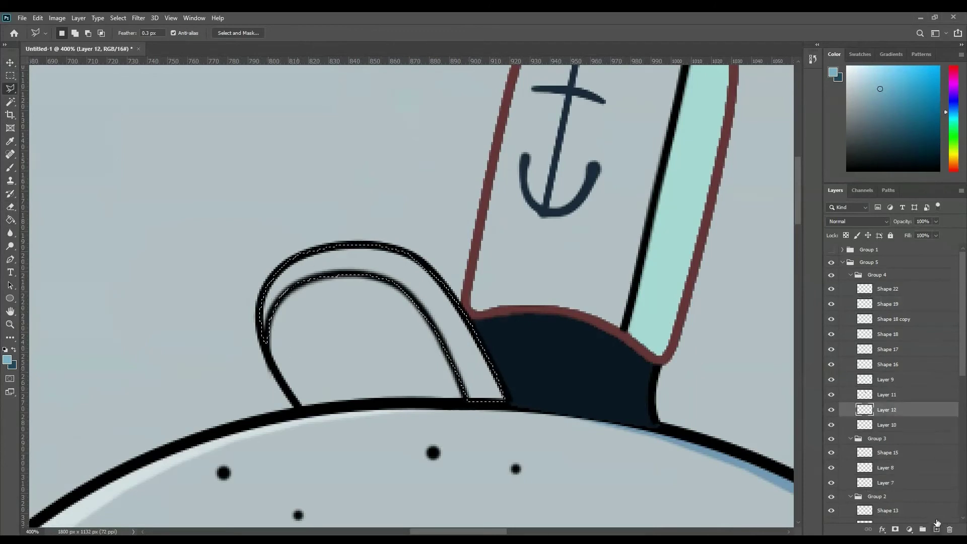
left_click(936, 529)
left_click(10, 168)
key("alt+BackSpace")
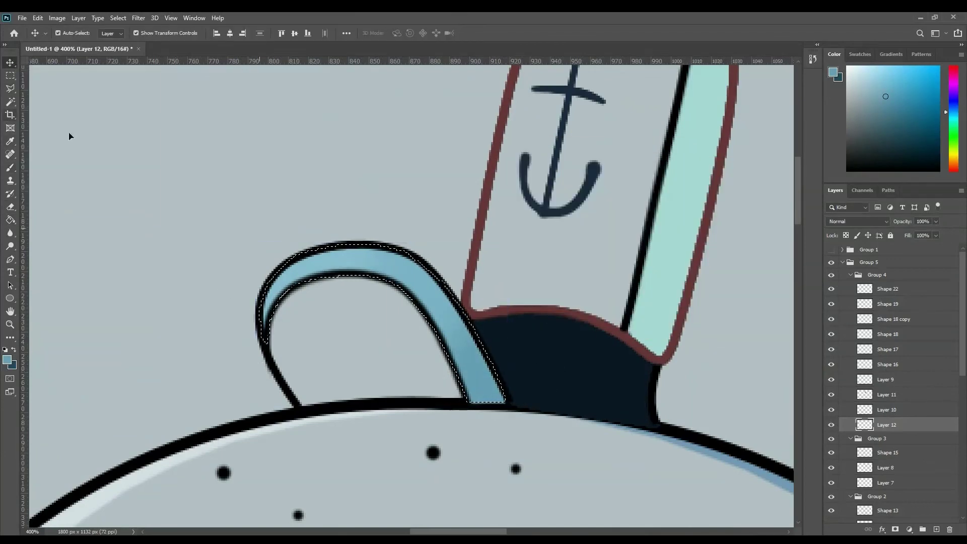
Select the area below the arch, try a blue brush stroke, then undo and deselect.
left_click(12, 89)
right_click(11, 89)
left_click(50, 109)
left_click(247, 375, "shift")
double_click(526, 420)
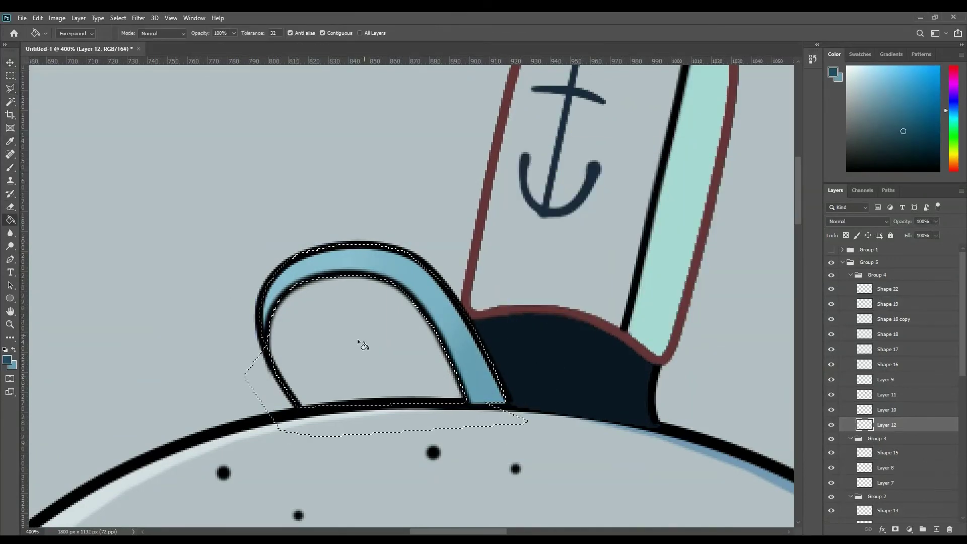
key("b")
left_click_drag(353, 340, 373, 316)
right_click(342, 338)
left_click_drag(327, 353, 421, 360)
key("ctrl+z")
key("ctrl+d")
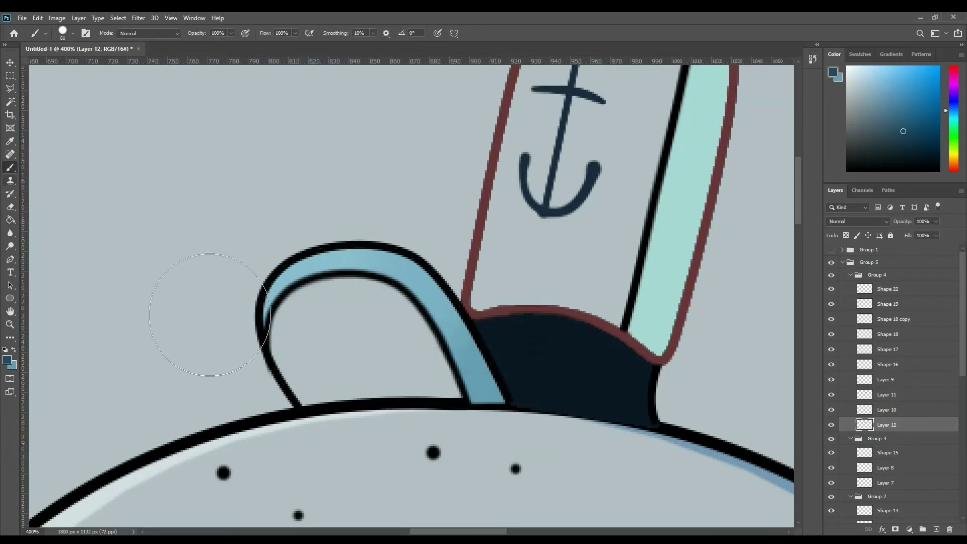
Lasso the arch's interior, bucket-fill it dark blue, and pick a new colour.
key("l")
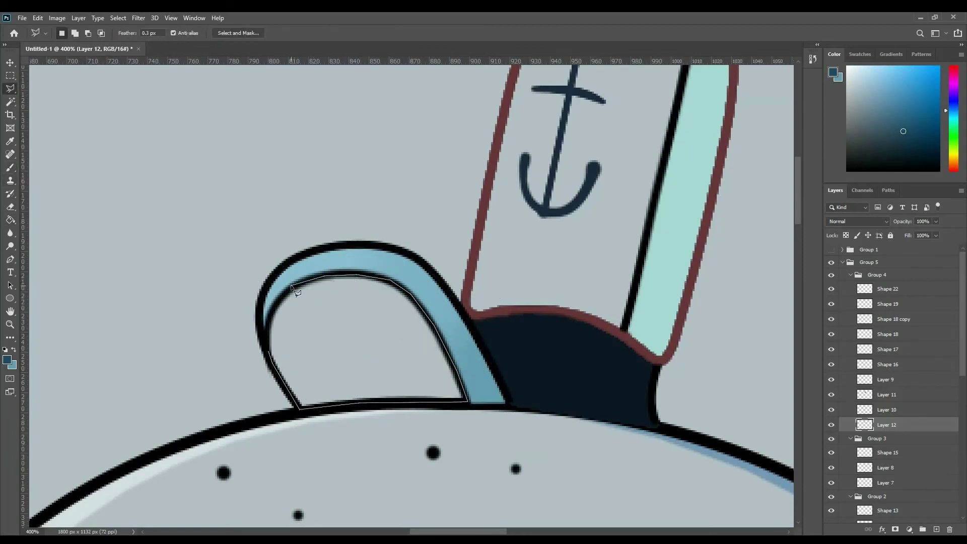
left_click(293, 287)
left_click(10, 63)
key("g")
left_click(381, 348)
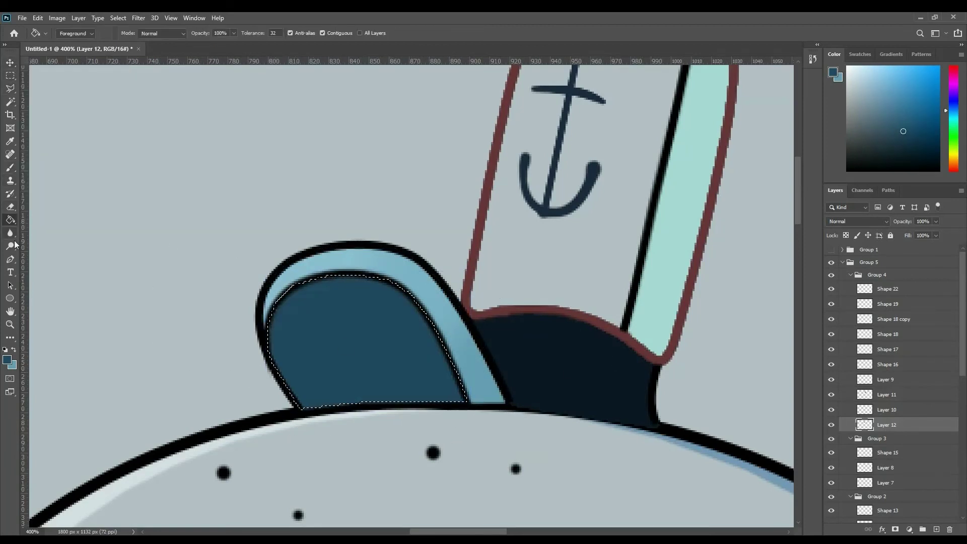
left_click(7, 360)
left_click(730, 158)
key("b")
mouse_move(675, 376)
left_mouse_down()
mouse_move(544, 492)
mouse_move(515, 468)
left_mouse_up()
key("l")
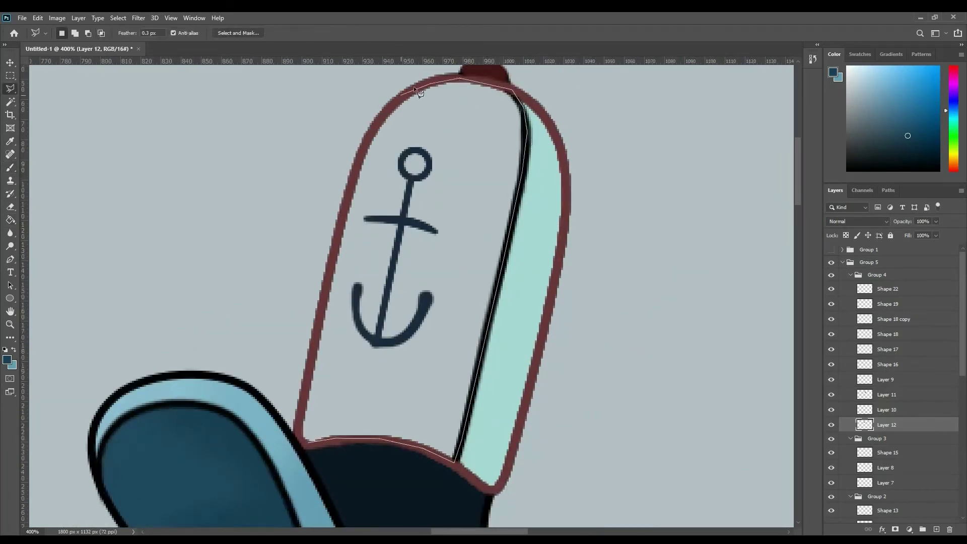
Fill the hat's front panel light off-white and select a thin strip along its left edge.
left_click(315, 337)
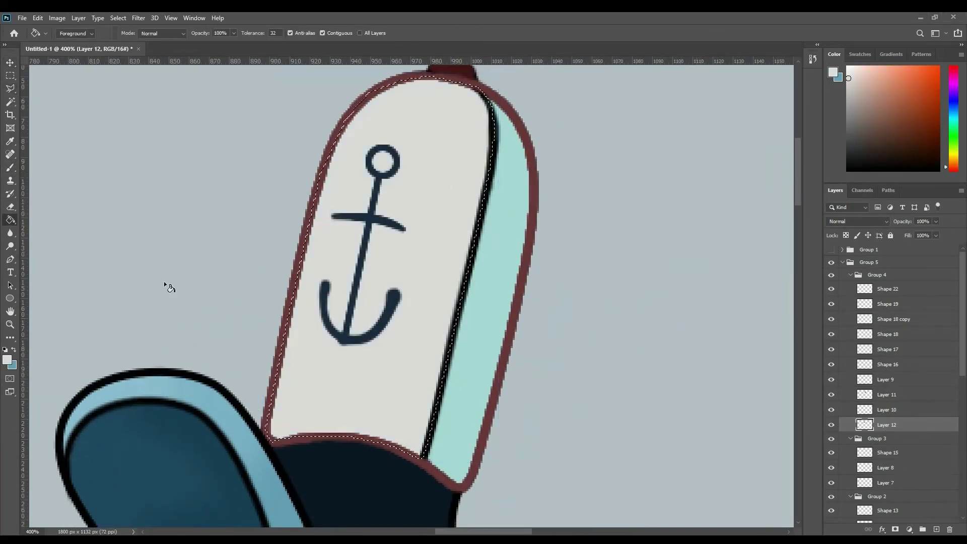
left_click(7, 359)
key("Return")
key("g")
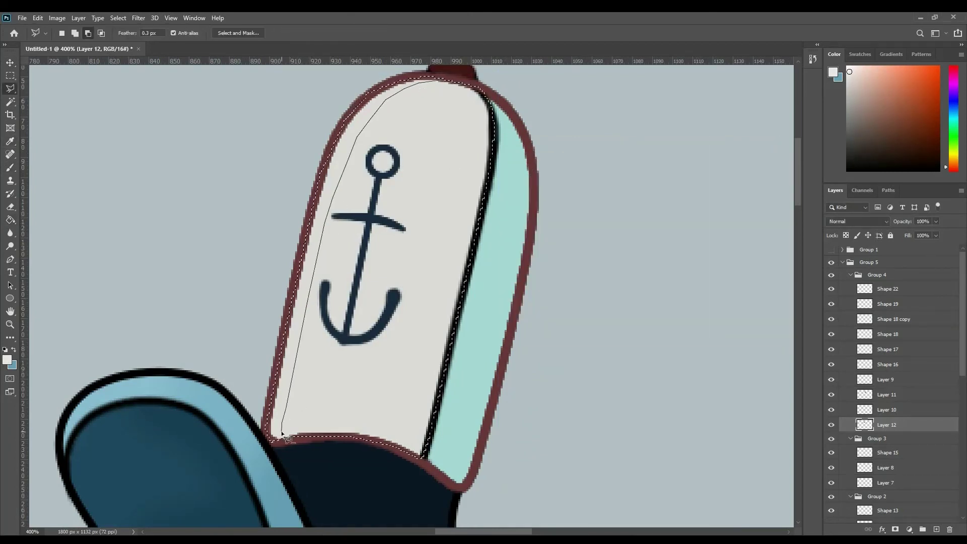
double_click(312, 440)
key("b")
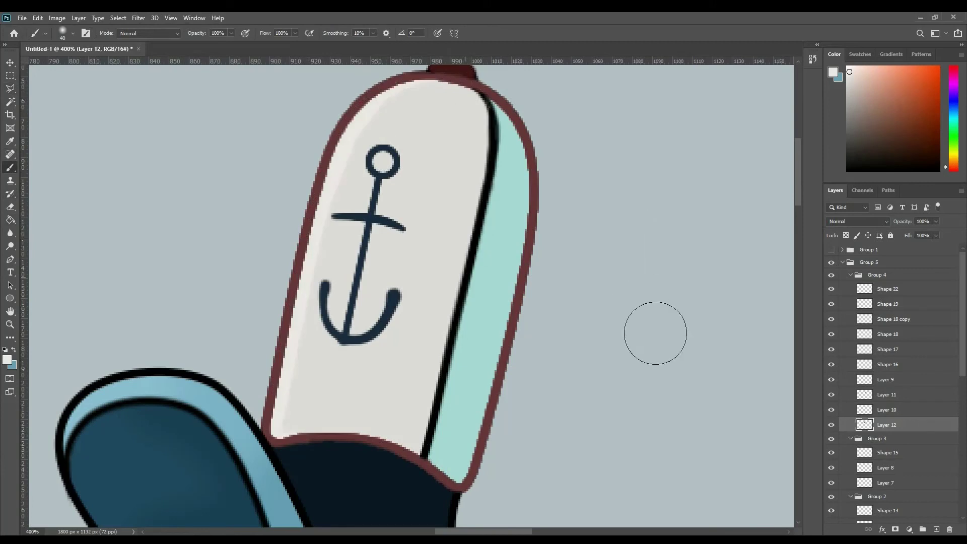
Lasso along the teal stripe, fill its inner edge teal, and deselect.
key("l")
left_click_drag(463, 479, 455, 407)
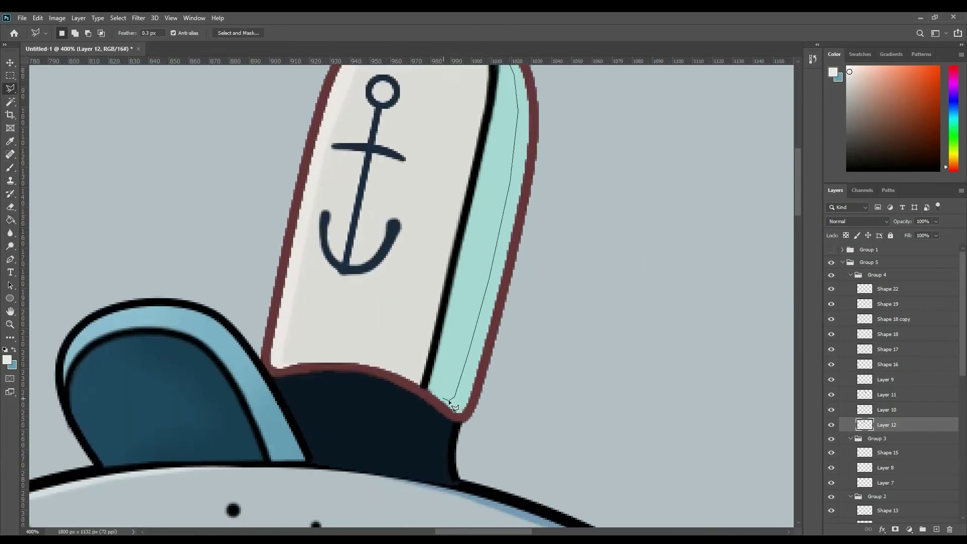
left_click_drag(553, 140, 553, 250)
double_click(511, 132)
key("g")
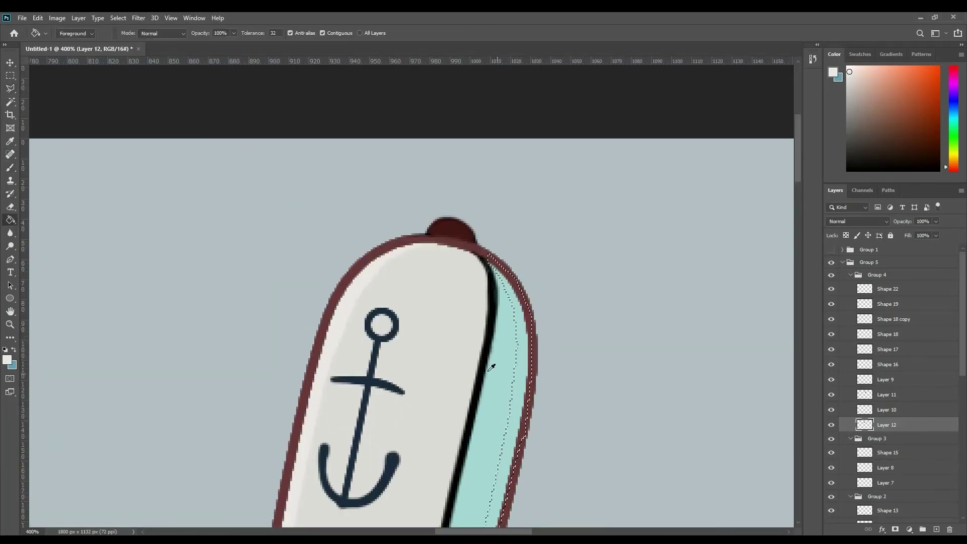
left_click(533, 442, "alt")
key("ctrl+d")
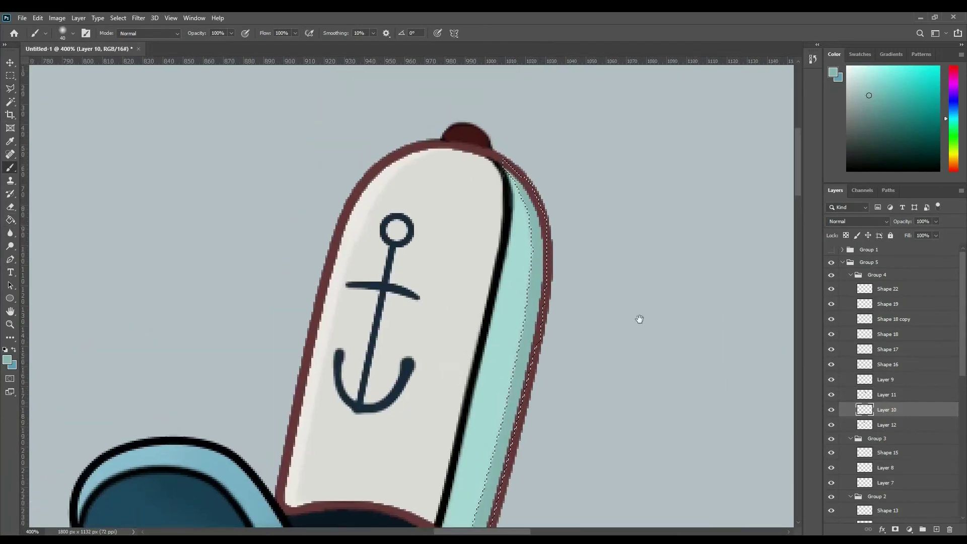
Paint pale teal shading along the black line on Shape 17, then deselect.
key("v")
left_click(878, 276)
scroll(539, 373, "down", 5)
key("b")
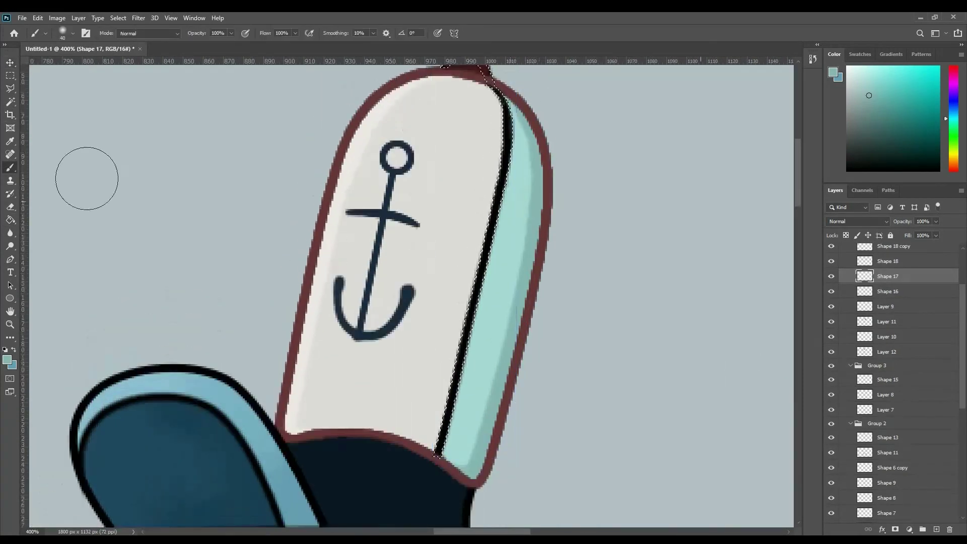
key("ctrl+d")
Merge the selected Squidward artwork layers into a single Group 1 layer.
key("ctrl+0")
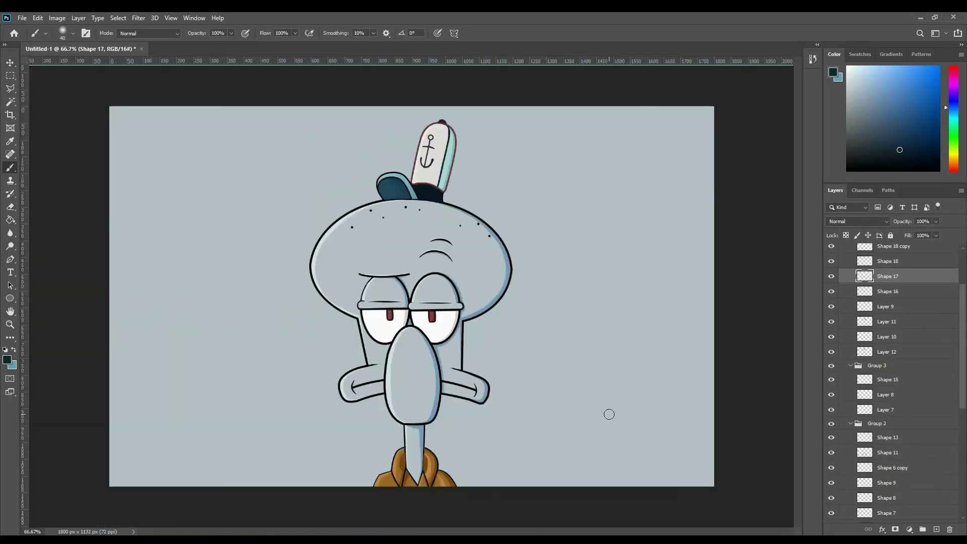
key("v")
left_click(886, 250)
right_click(886, 251)
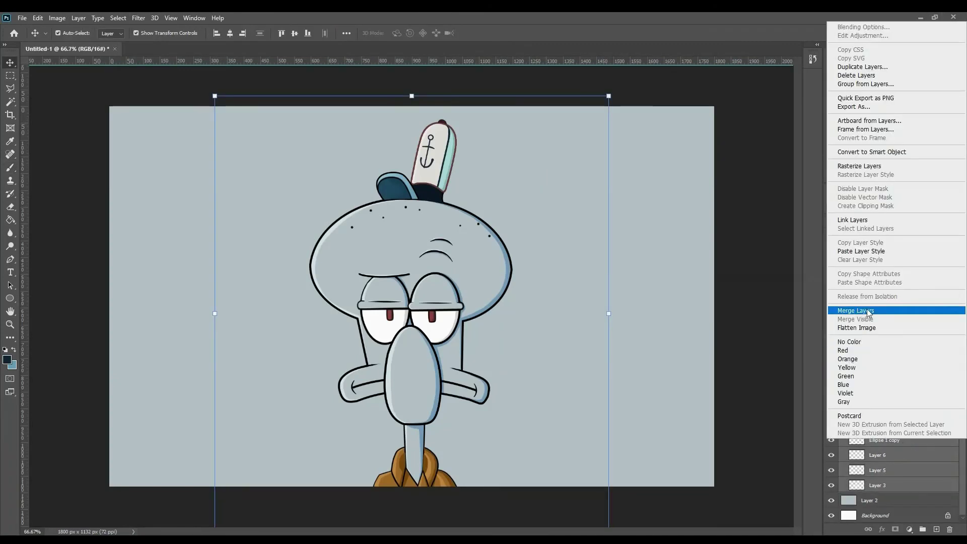
left_click(863, 309)
left_click(831, 250)
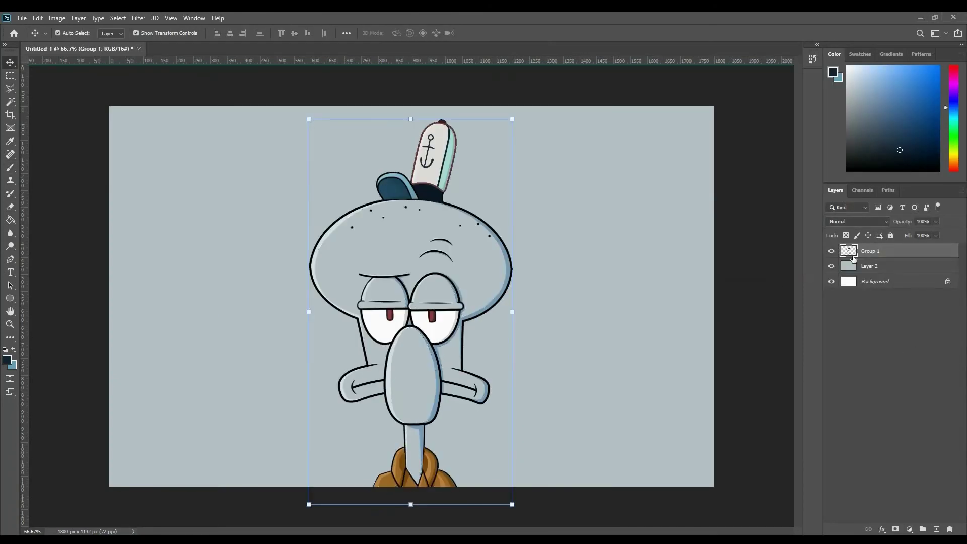
left_click(831, 267)
Create a new Untitled-2 document and drag Group 1 into it.
key("ctrl+n")
key("Return")
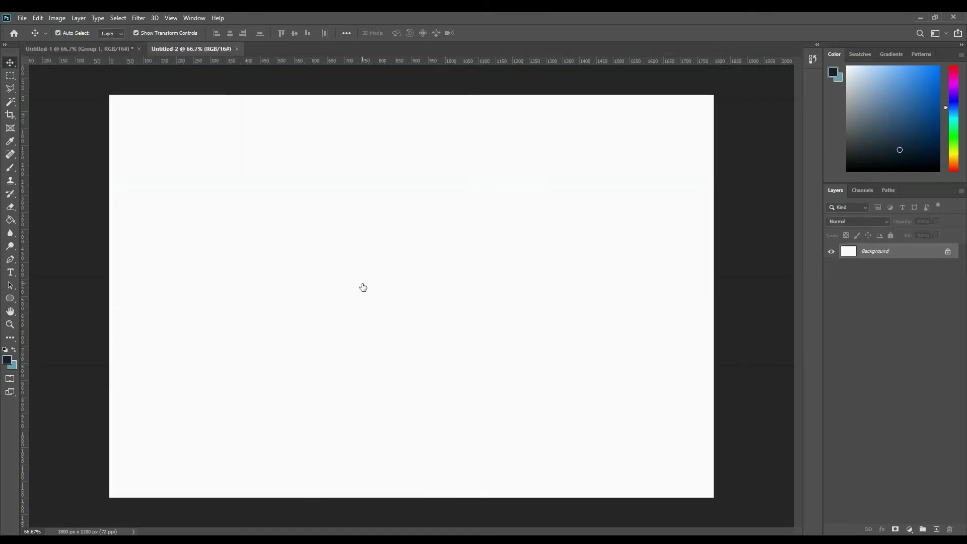
left_click(96, 48)
left_click_drag(510, 285, 526, 275)
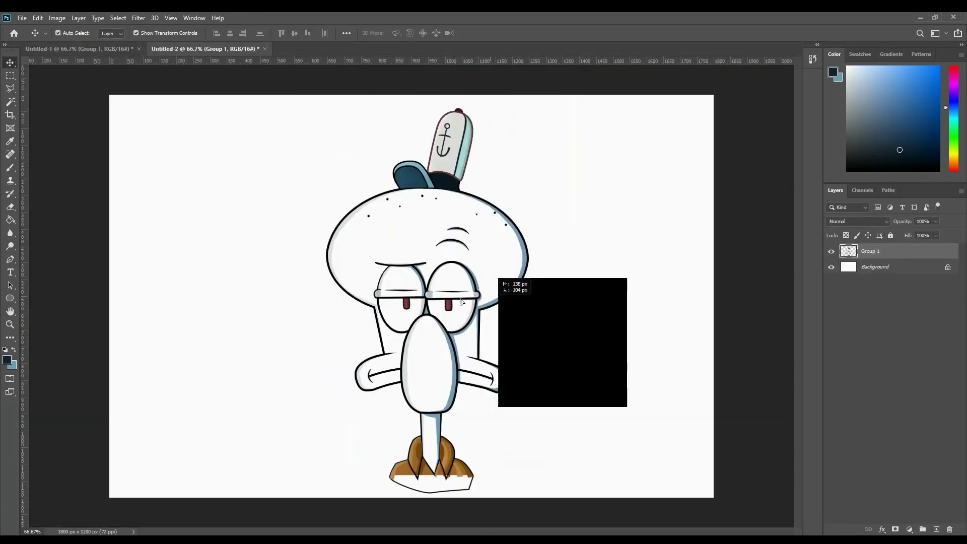
key("ctrl+Tab")
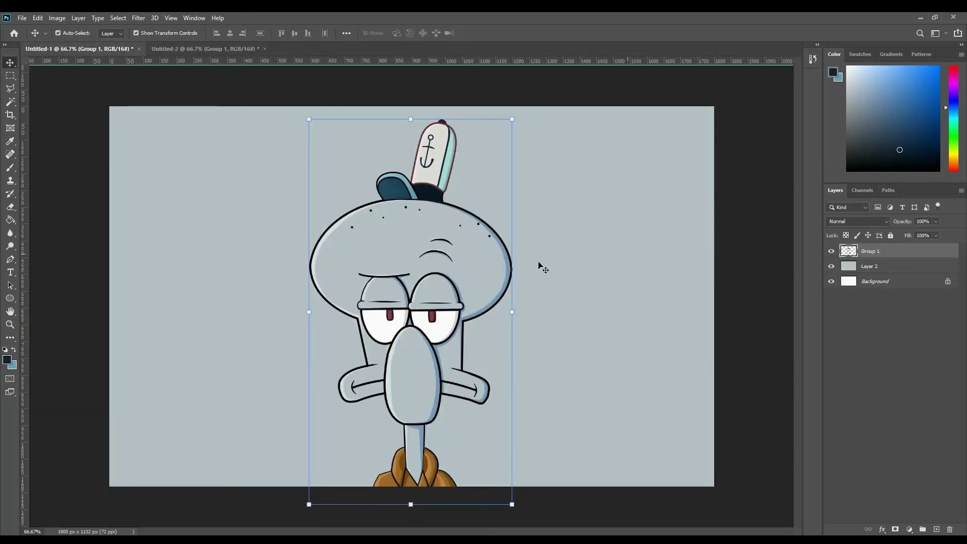
Load Group 1's outline as a selection and zoom in on the hat with the Lasso.
left_click(848, 251, "ctrl")
key("l")
key("ctrl+plus")
key("ctrl+plus")
key("ctrl+plus")
scroll(411, 296, "up", 5)
Refine the selection with polygon points along the hat brim, head, nose and face.
scroll(411, 296, "up", 3)
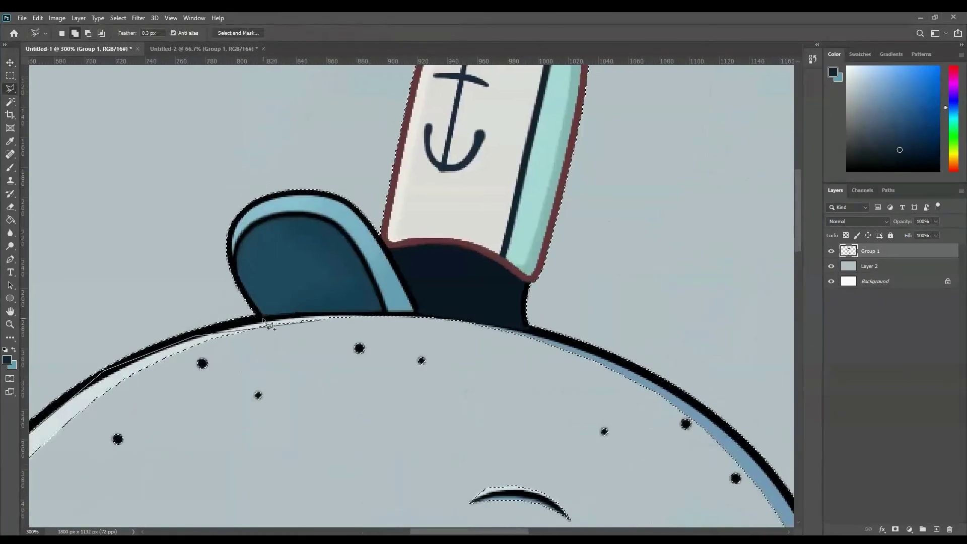
left_click(221, 485)
scroll(301, 393, "down", 5)
scroll(475, 277, "down", 3)
scroll(508, 244, "down", 3)
left_click(373, 177)
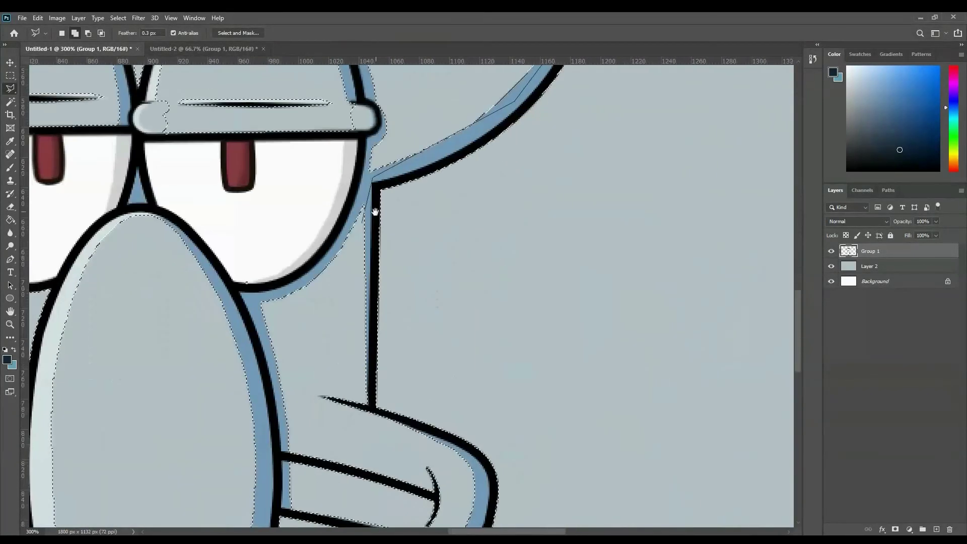
left_click(372, 408)
left_click(476, 449)
Extend the polygonal selection along Squidward's left arm.
scroll(494, 438, "down", 5)
scroll(427, 352, "down", 5)
scroll(428, 353, "left", 5)
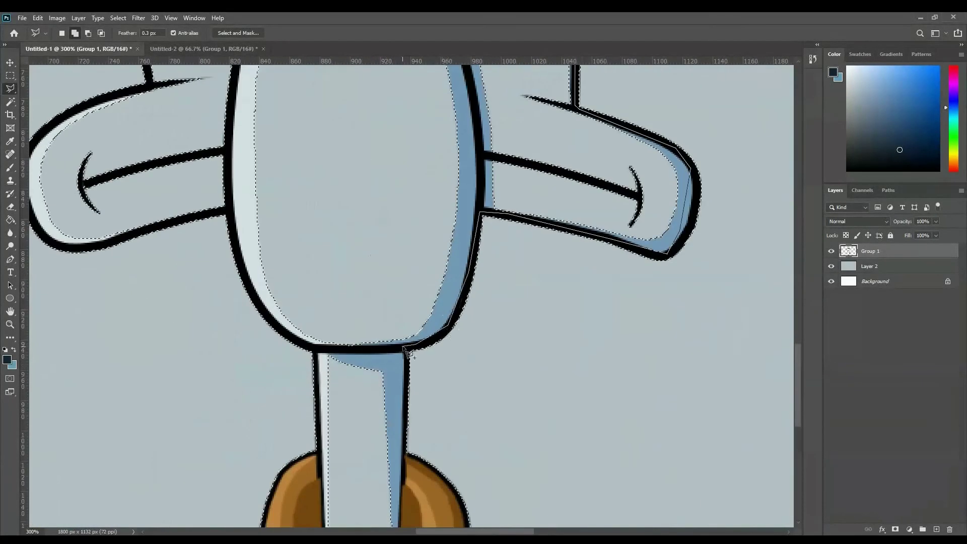
scroll(254, 488, "up", 5)
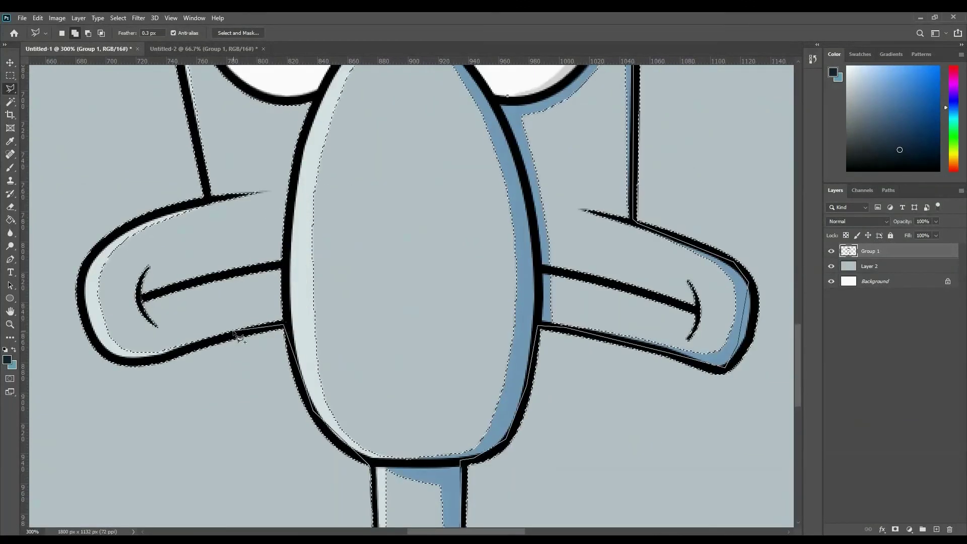
left_click(109, 277)
left_click(141, 224)
left_click(231, 185)
scroll(289, 339, "up", 3)
scroll(290, 338, "up", 10)
scroll(200, 315, "down", 5)
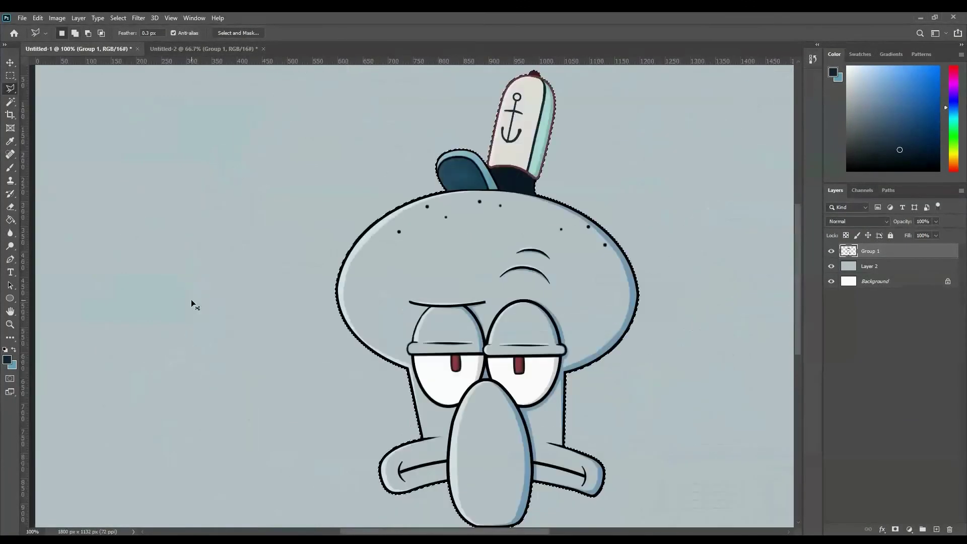
Add a layer mask to Group 1 and pick a Soft Round brush for the mask.
left_click(895, 529)
left_click(873, 250, "alt")
key("b")
right_click(600, 348)
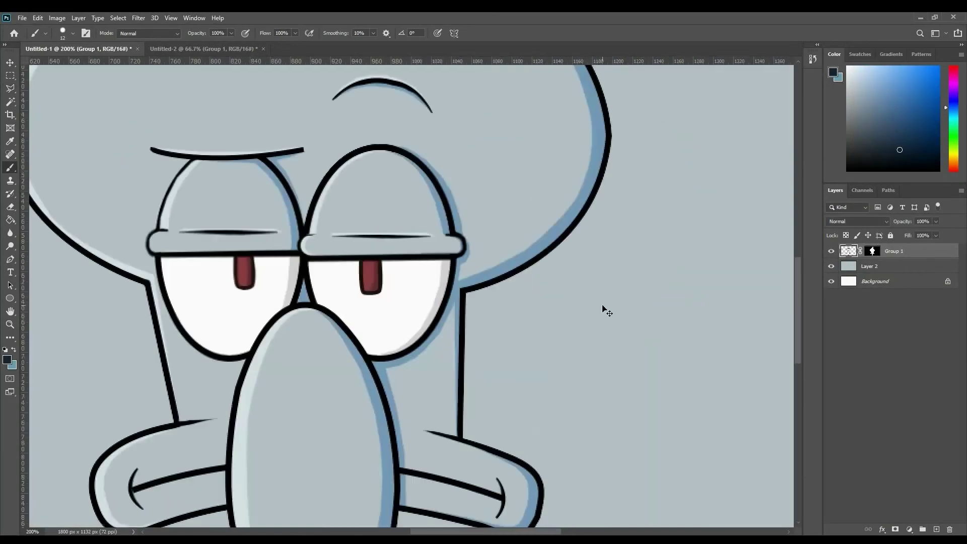
key("ctrl+0")
Give Group 1 a drop shadow with a slightly increased distance.
double_click(926, 250)
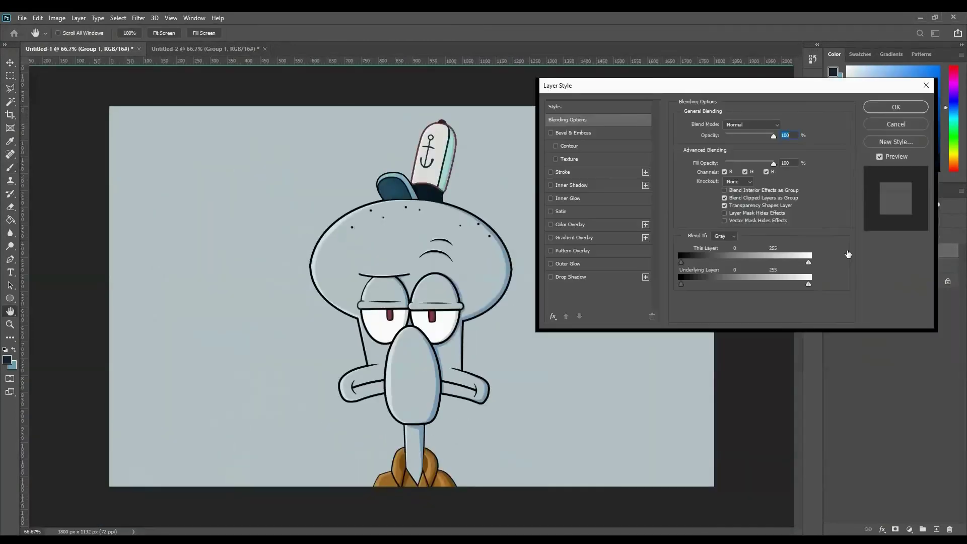
left_click(570, 277)
mouse_move(726, 170)
left_mouse_down()
mouse_move(737, 170)
mouse_move(729, 170)
left_mouse_up()
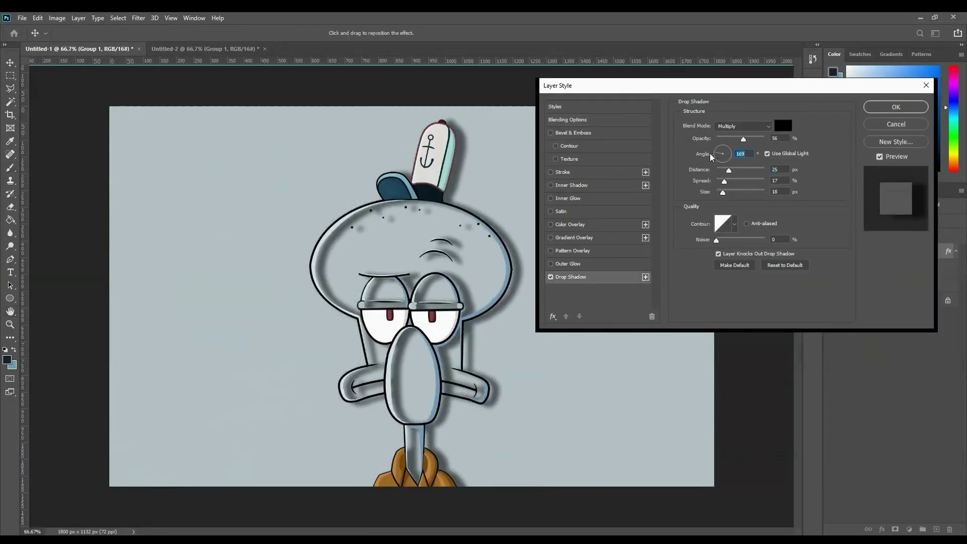
key("Return")
Bring the mask silhouette into a new document, invert it and select the white background.
left_click(872, 251, "alt")
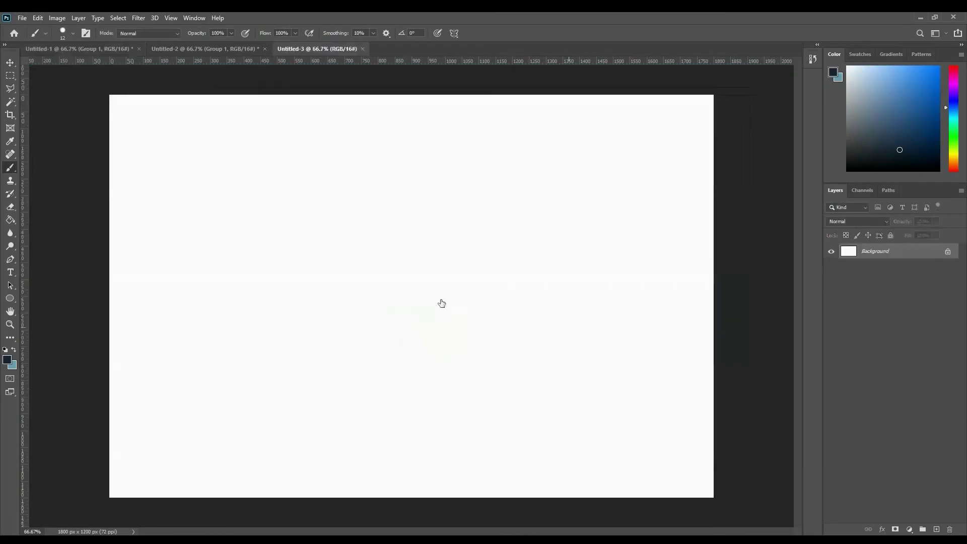
key("Return")
key("v")
key("ctrl+i")
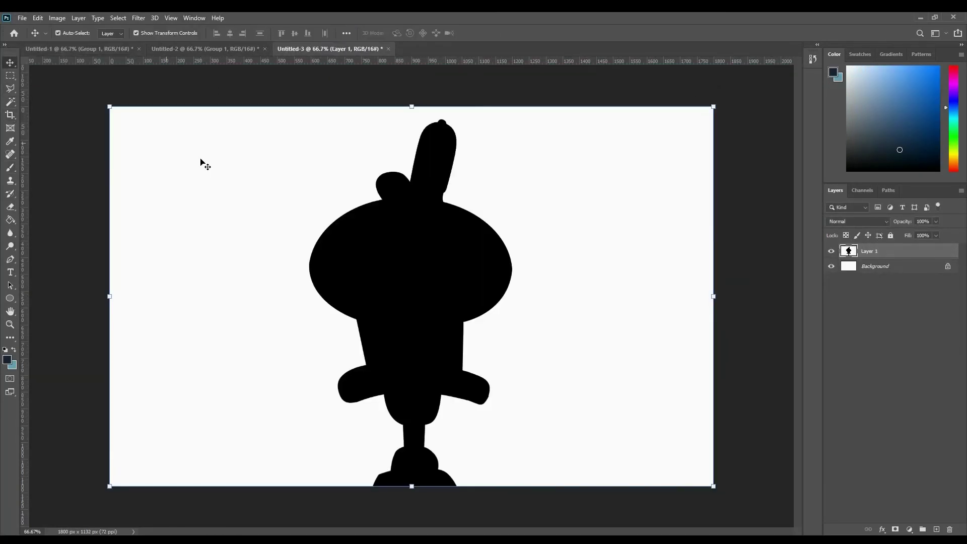
key("w")
left_click(594, 287)
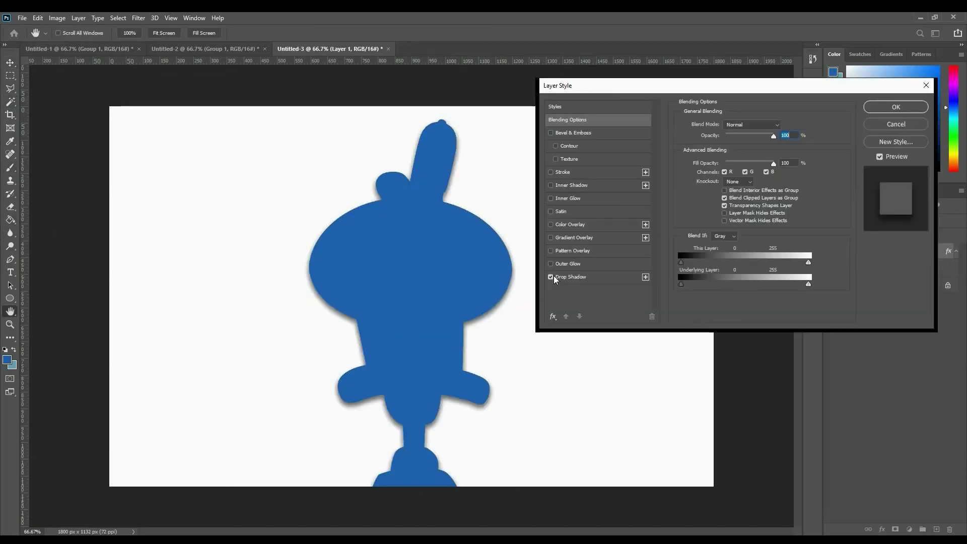
Apply a drop shadow with greater distance and a 165 angle.
left_click(555, 278)
mouse_move(719, 170)
left_mouse_down()
mouse_move(740, 180)
mouse_move(723, 194)
left_mouse_up()
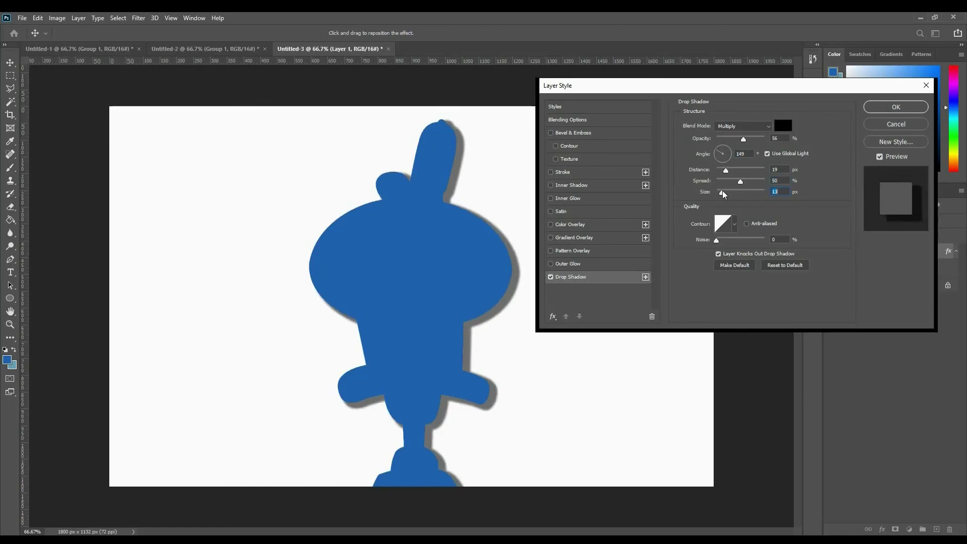
left_click(716, 153)
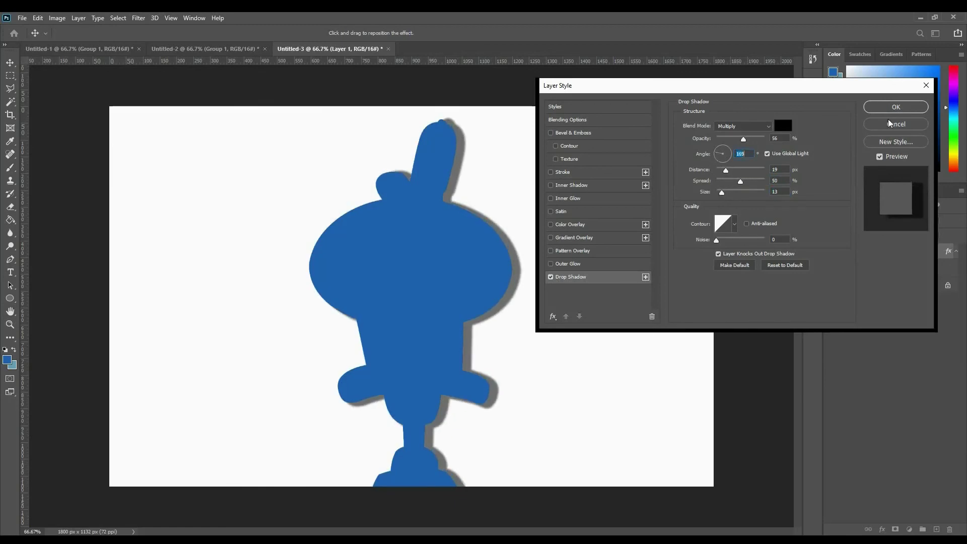
left_click(894, 107)
Split the effect into its own shadow layer and duplicate it into Untitled-1.
right_click(886, 275)
left_click(926, 425)
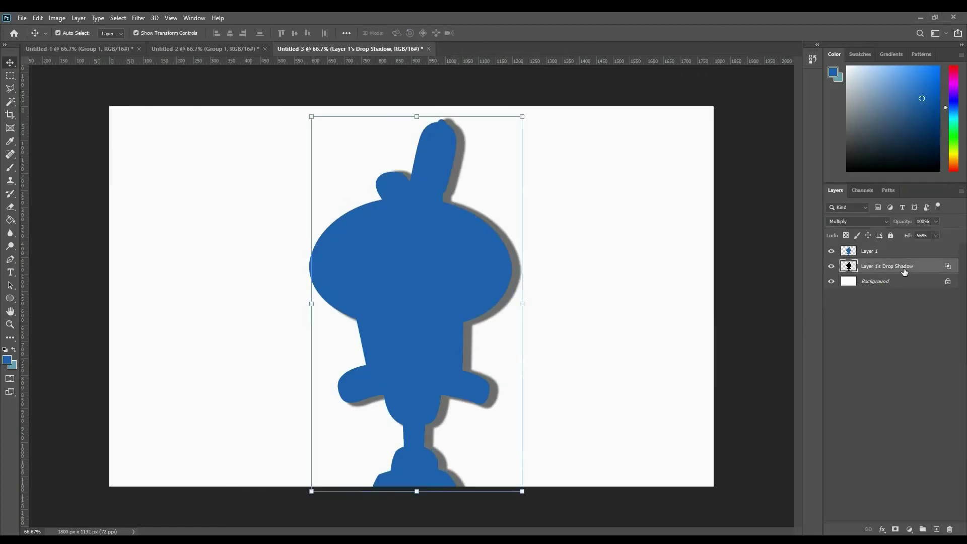
right_click(904, 272)
left_click(796, 166)
left_click(566, 160)
key("ctrl+Tab")
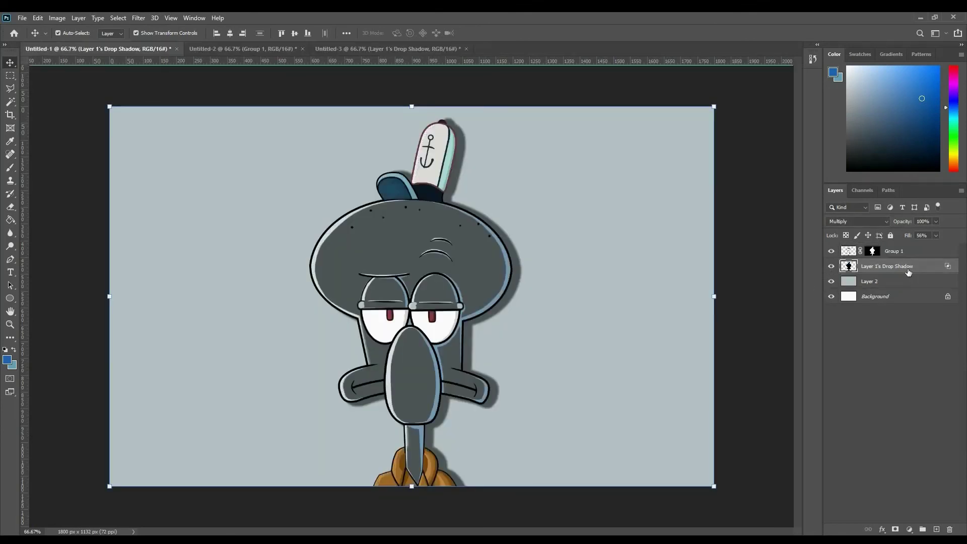
Move the drop shadow layer above Group 1 and mask it to the silhouette.
key("ctrl+shift+Tab")
left_click(869, 252)
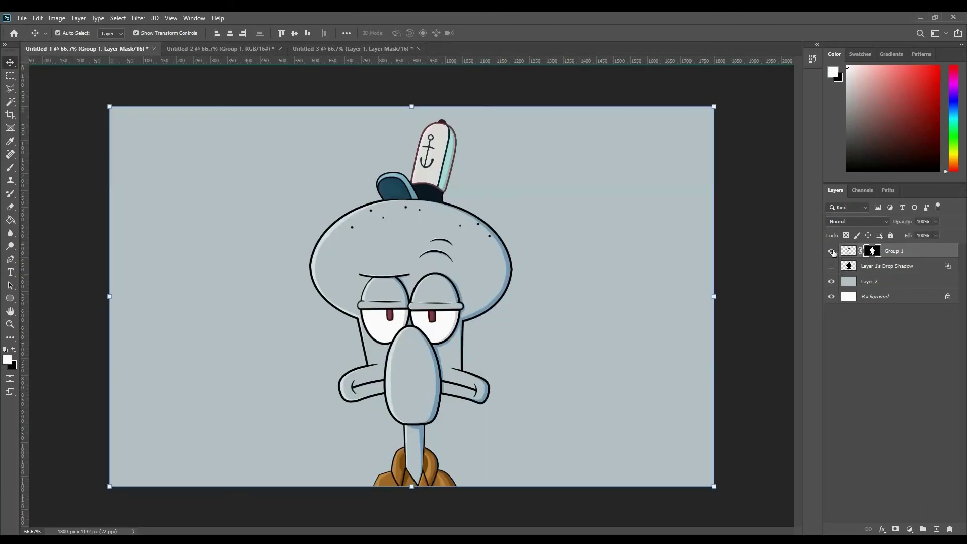
left_click(831, 266)
left_click_drag(927, 266, 914, 246)
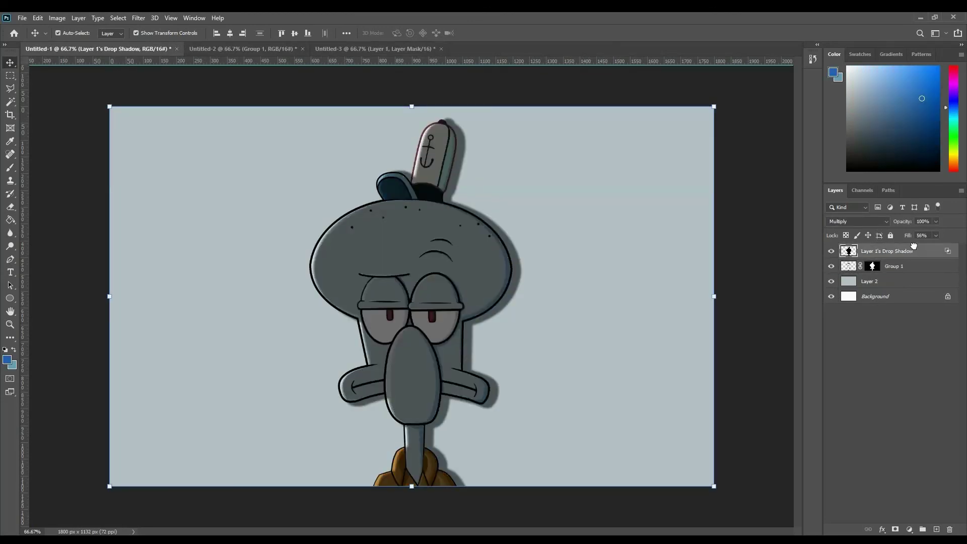
left_click(899, 527)
left_click(872, 251, "alt")
key("ctrl+v")
left_click(846, 251)
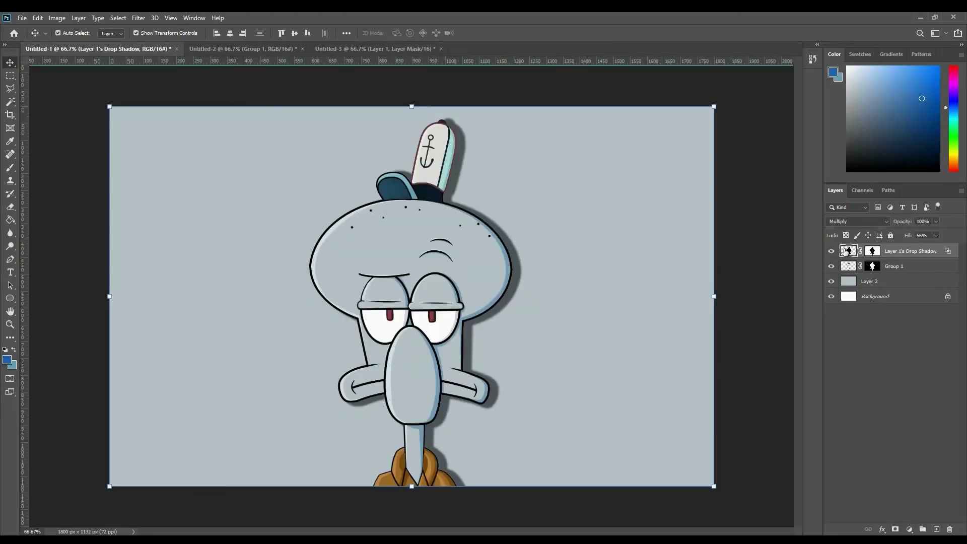